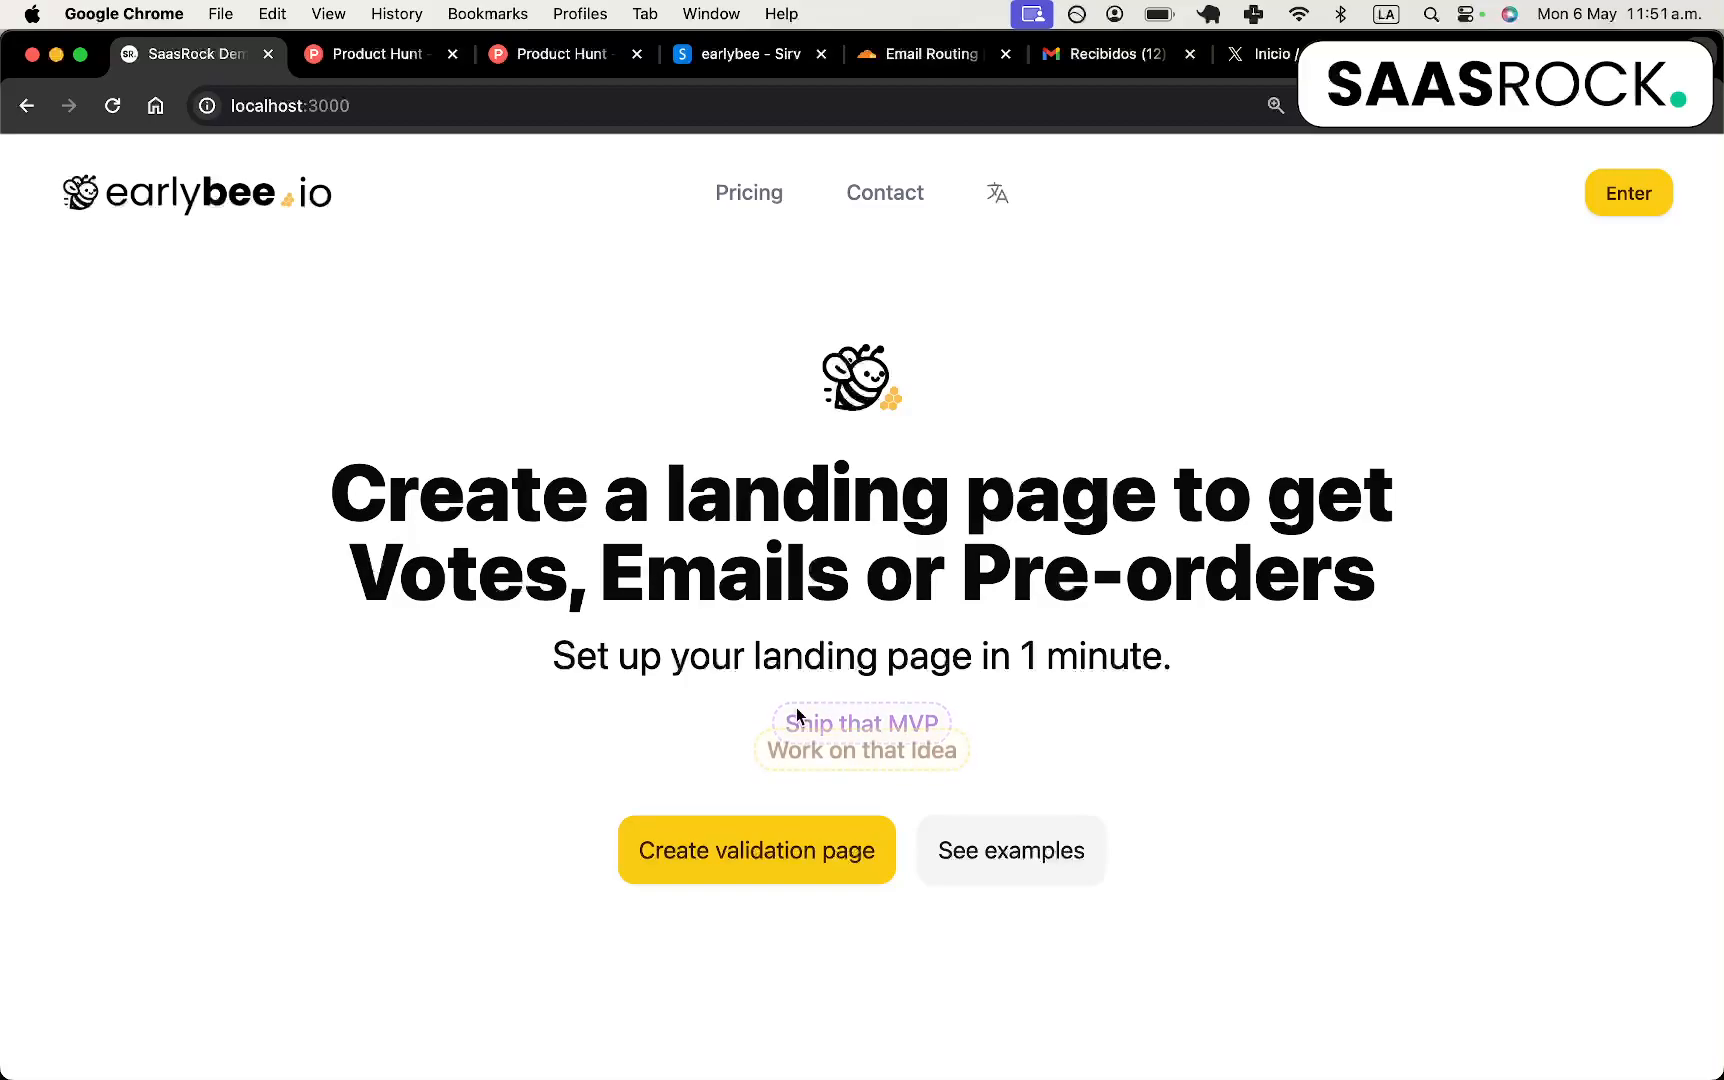
Start a new validation landing page titled "SaasRock to Next.js" and change the start of its subdomain to "saasrock" without the hyphen.
{"action": "left_click", "coordinate": [752, 876]}
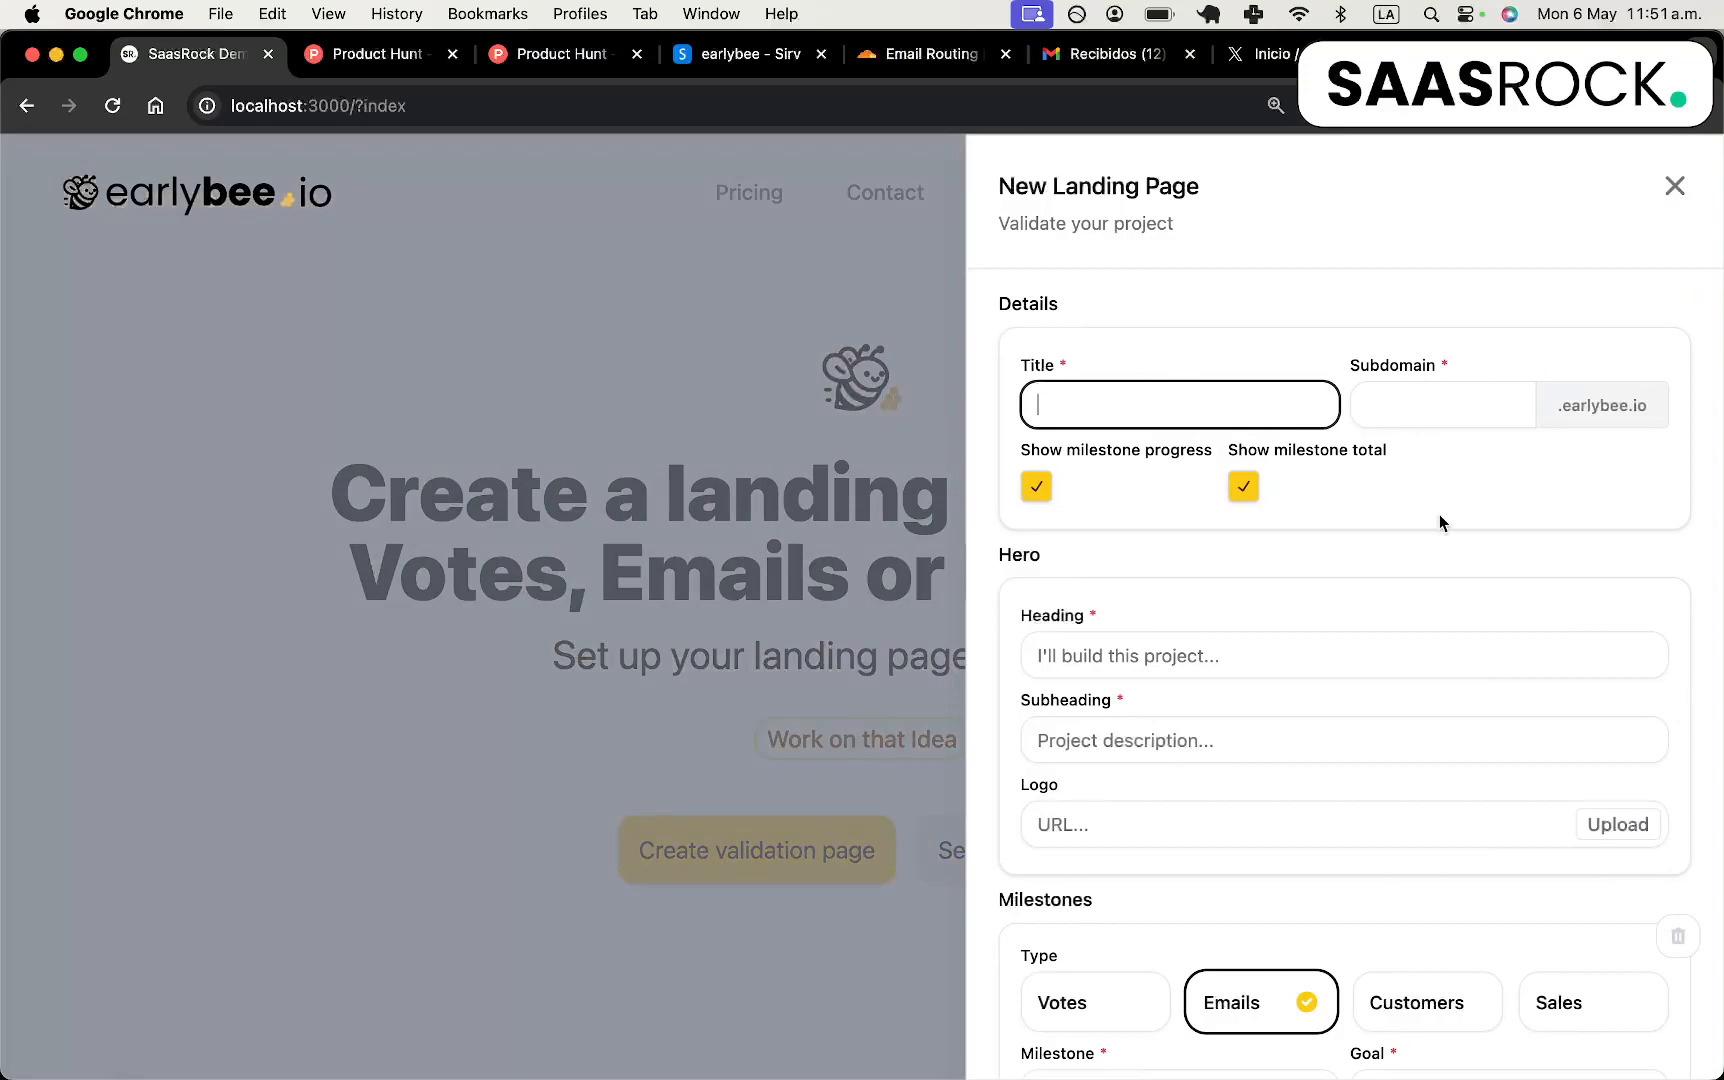
{"action": "type", "text": "I'll migrate "}
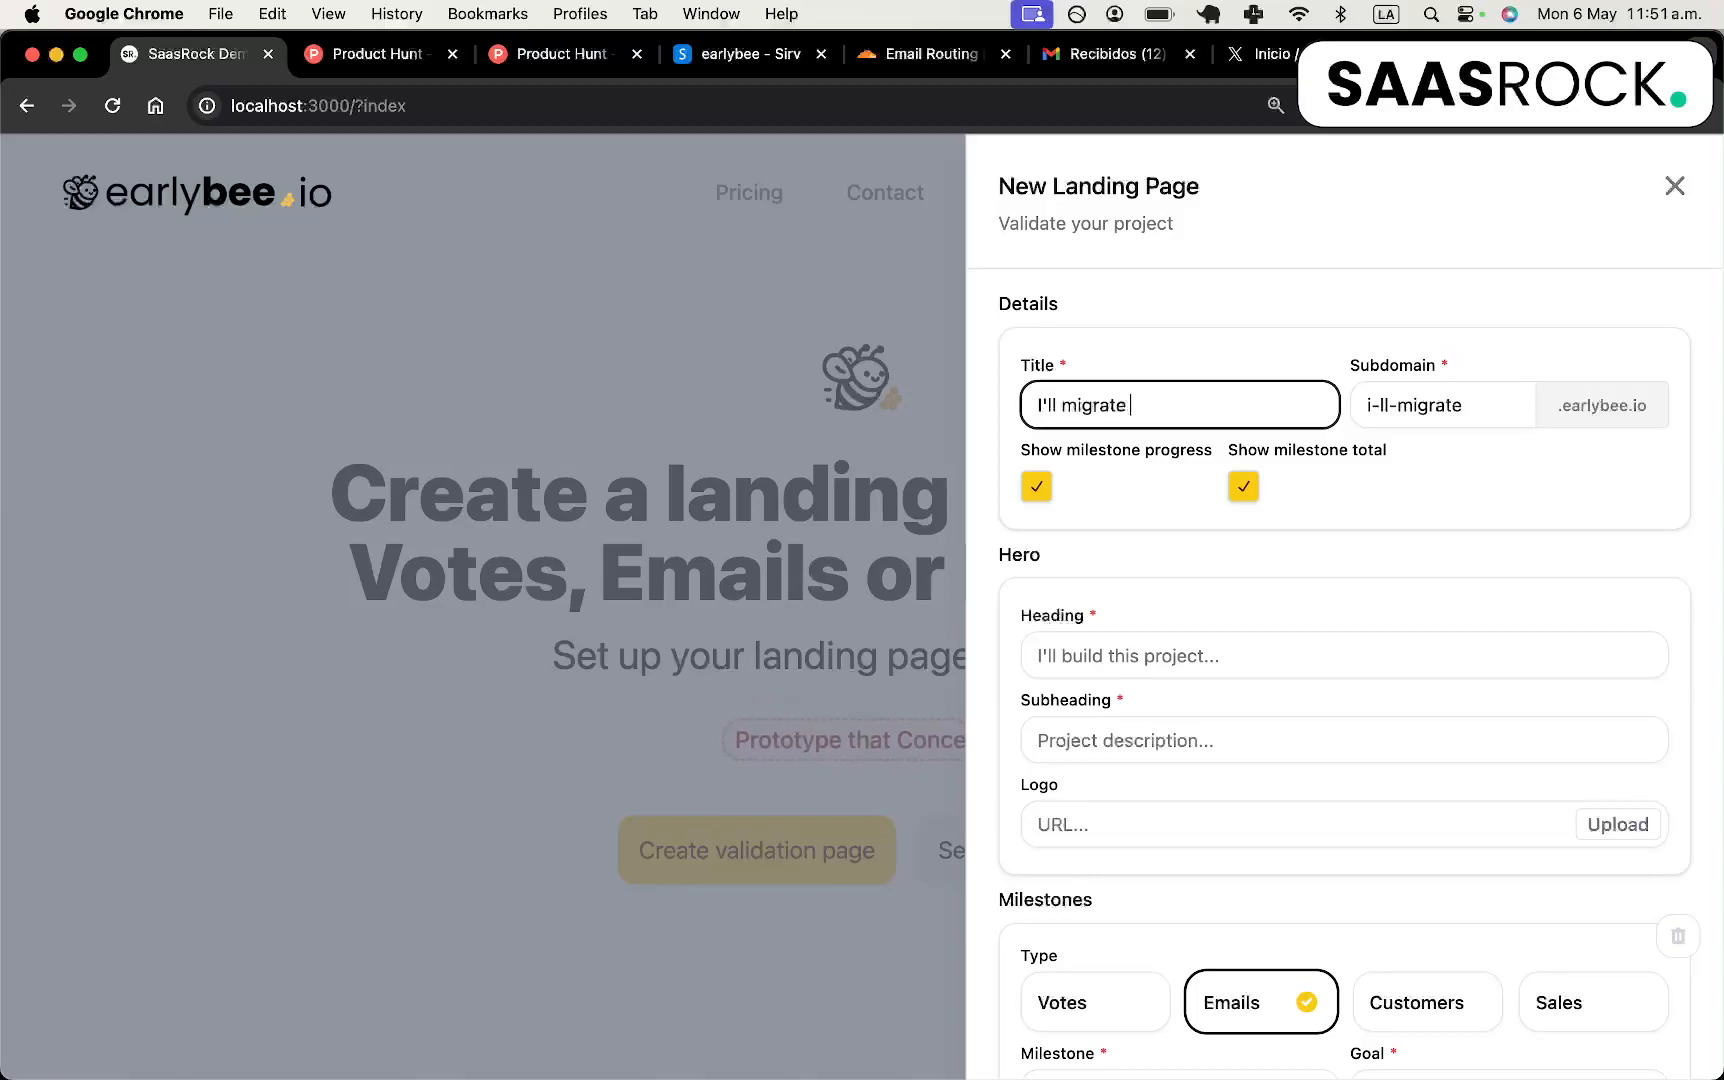
{"action": "type", "text": "SaasRock to"}
{"action": "key", "text": "super+a"}
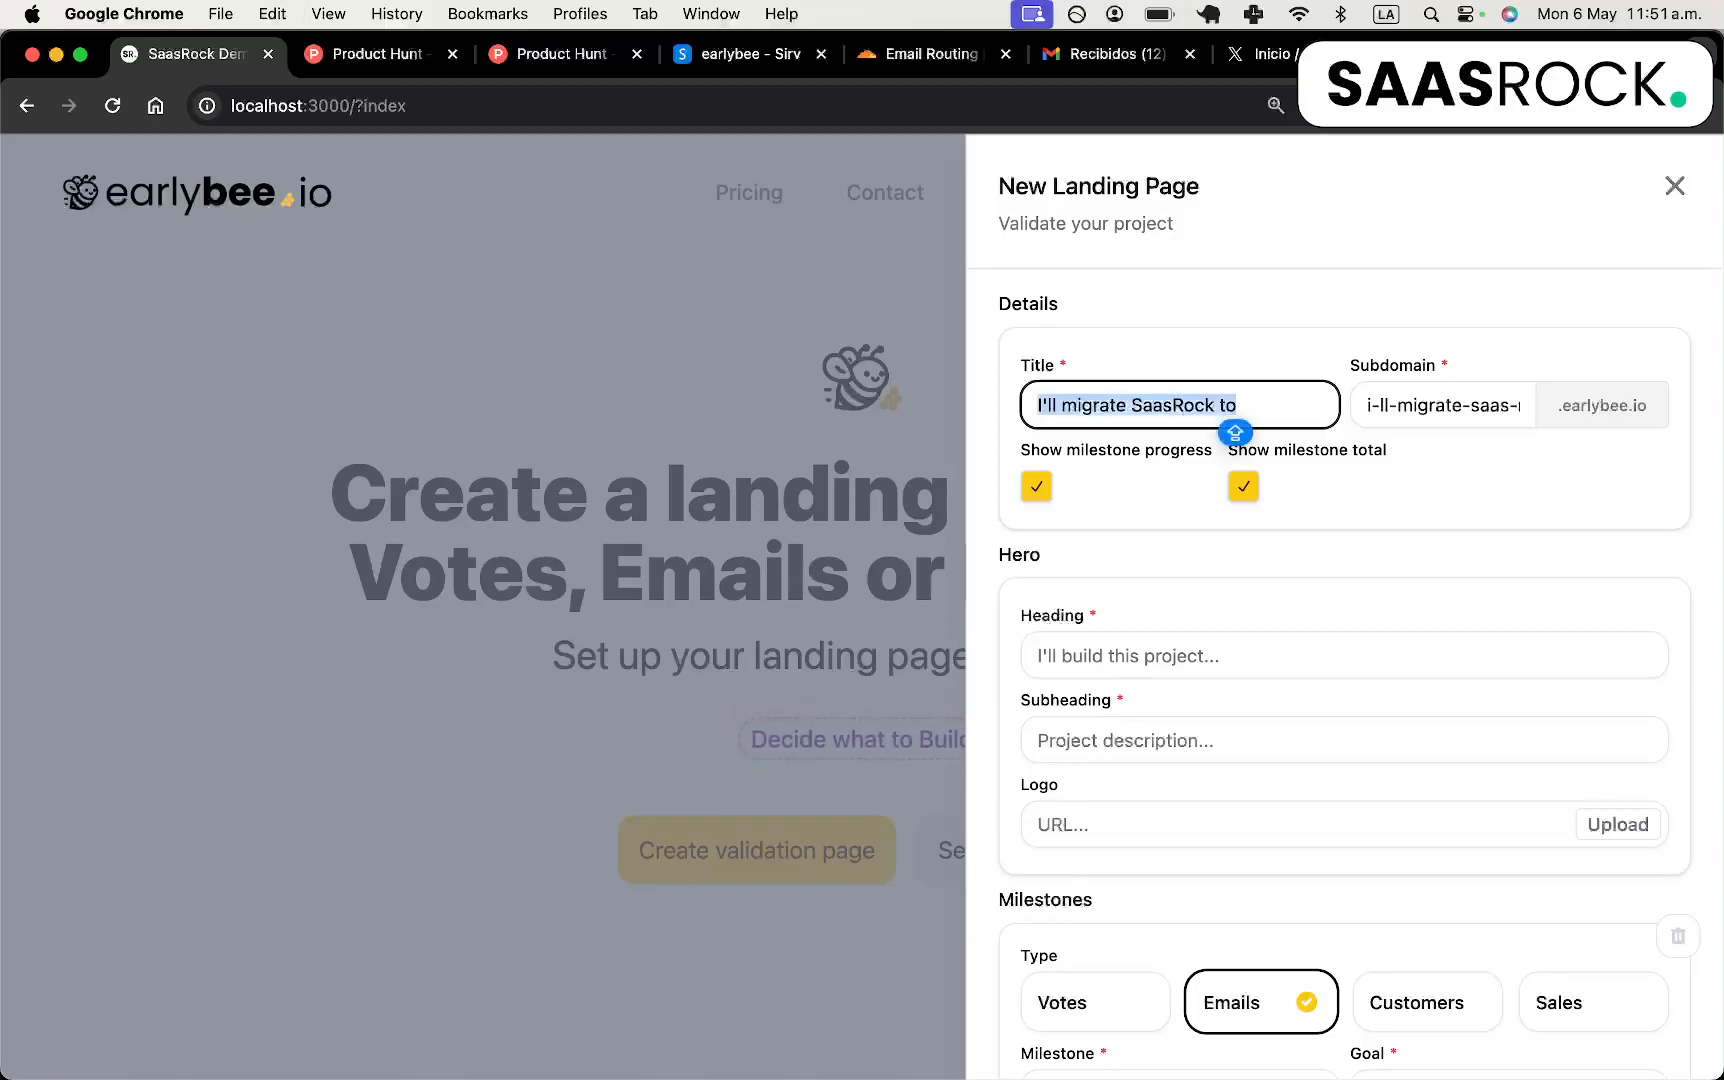
{"action": "type", "text": "SaasRock to Next.js"}
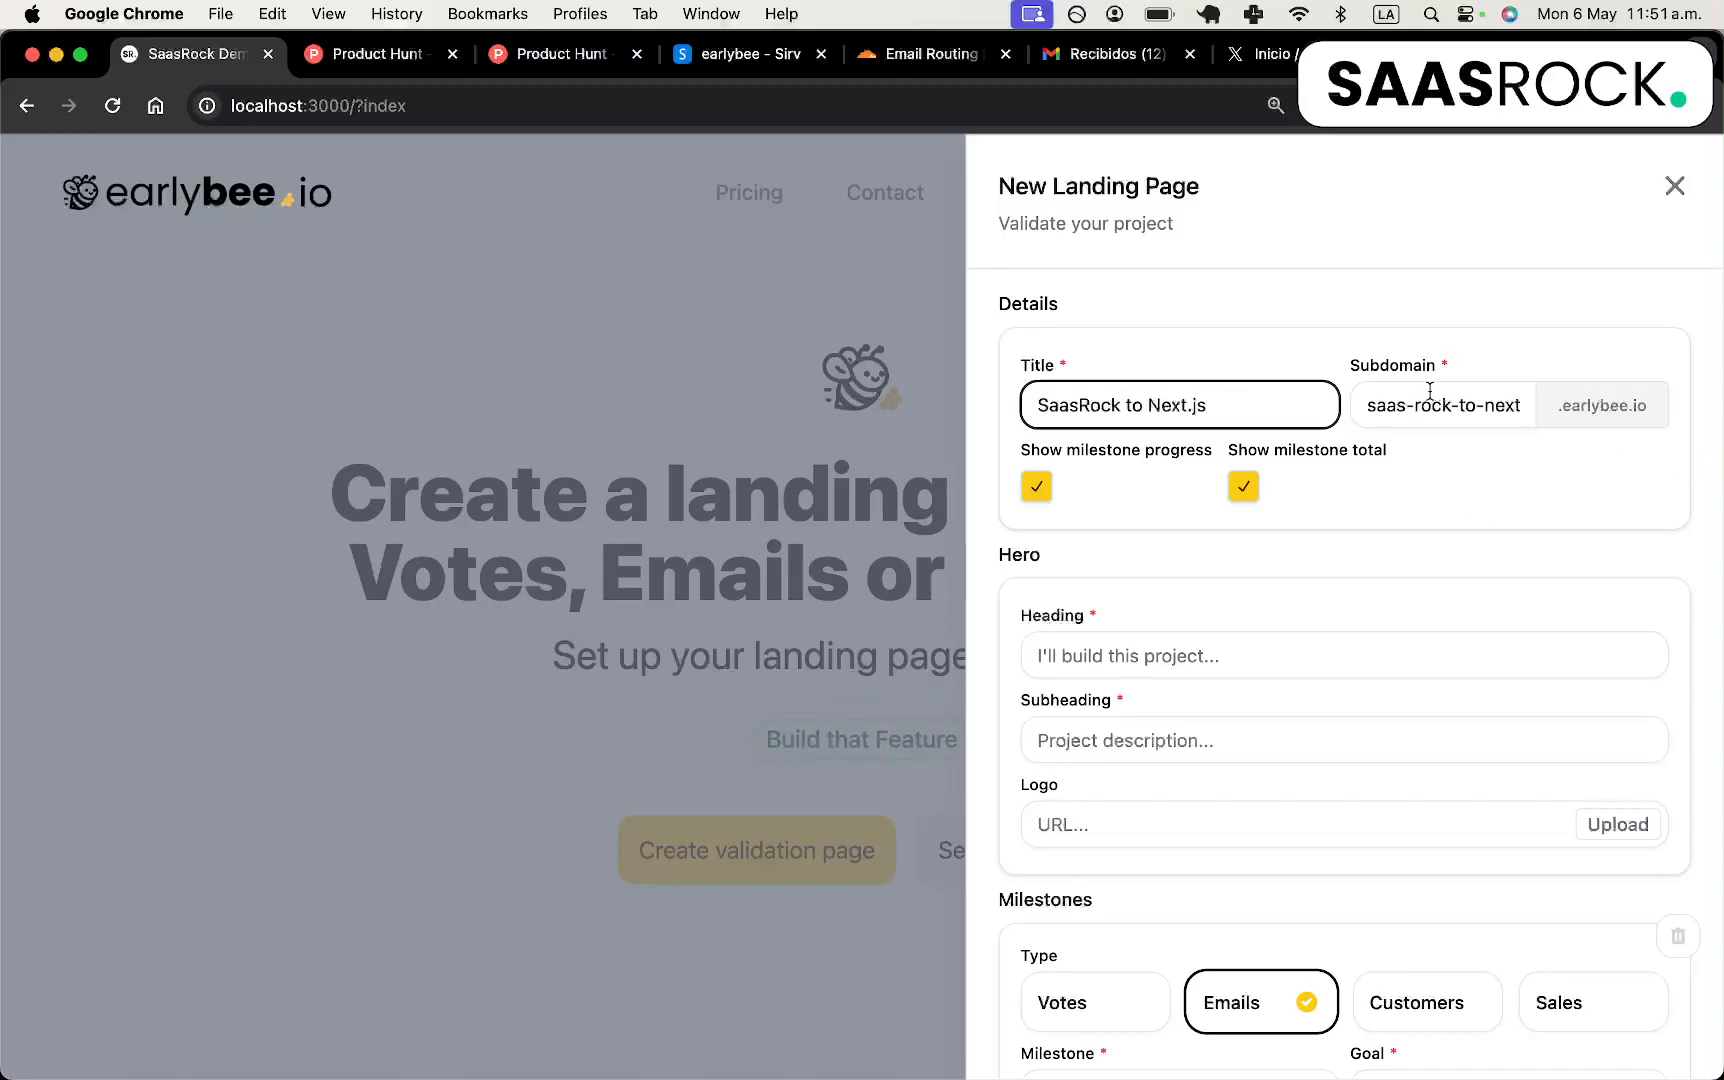
{"action": "left_click", "coordinate": [1430, 392]}
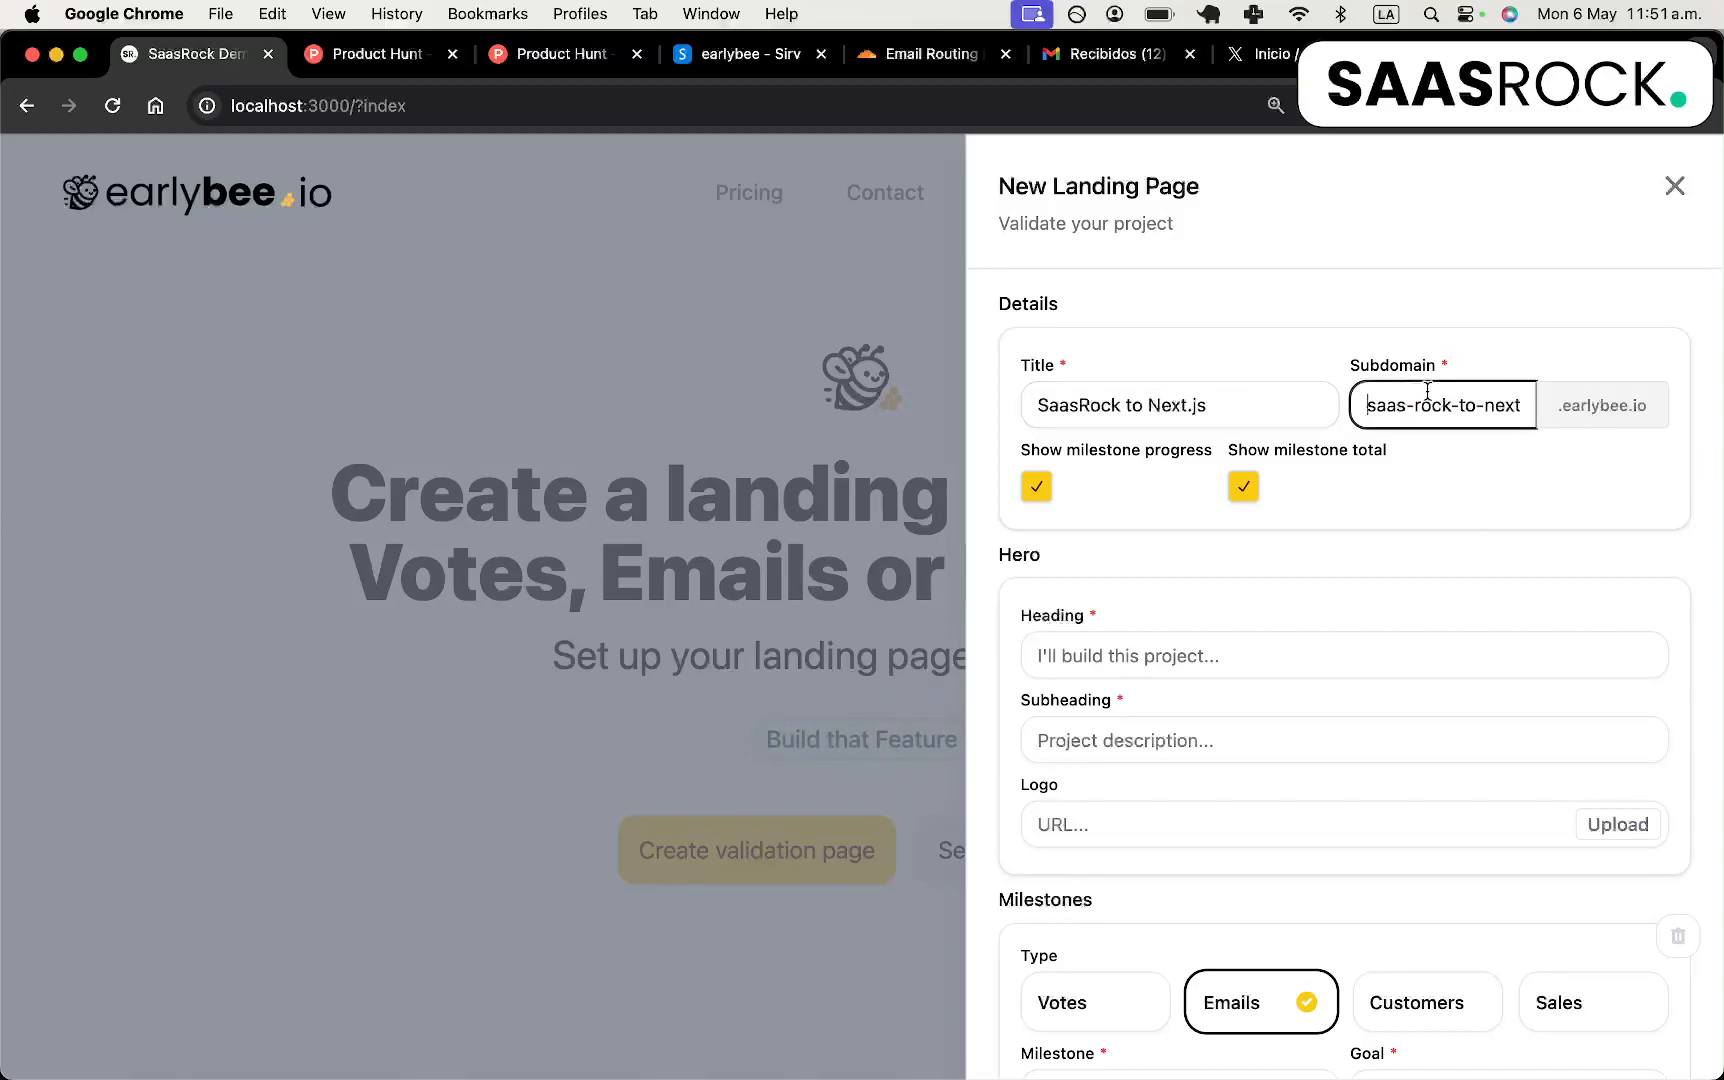
{"action": "key", "text": "BackSpace"}
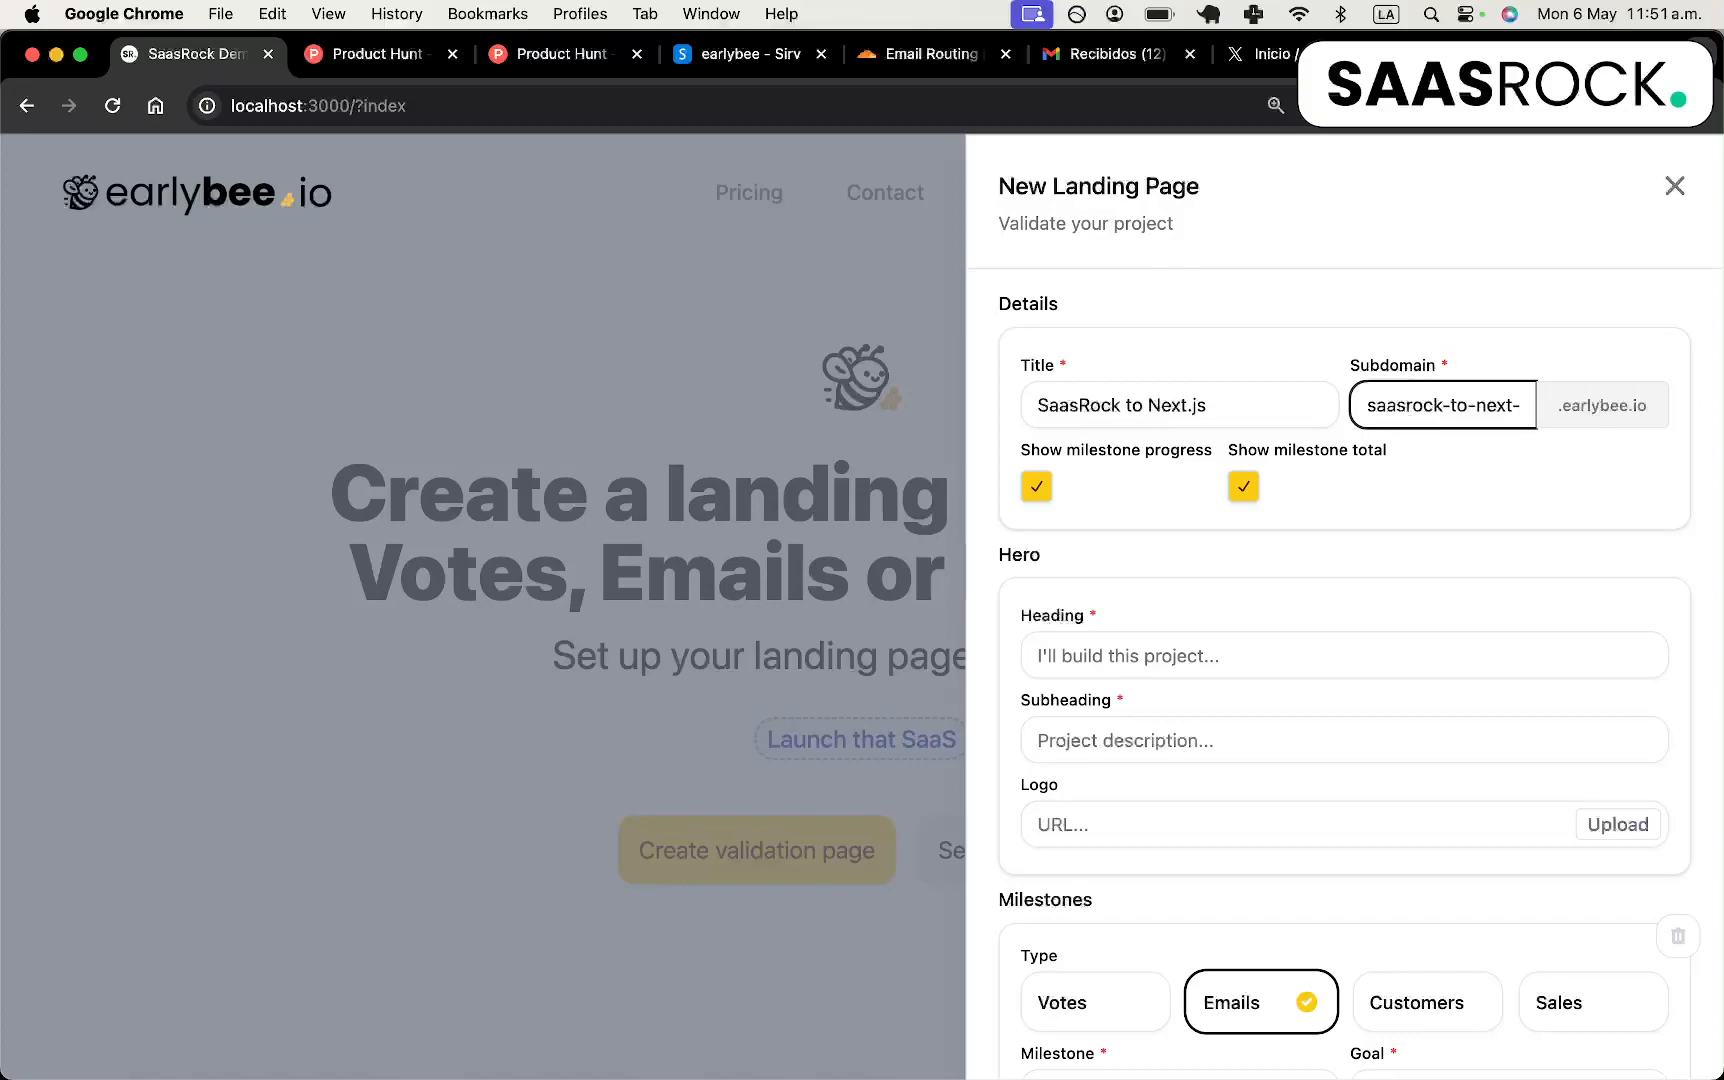
Enter "I'll build SaasRock using Next.js" as the hero heading.
{"action": "scroll", "coordinate": [1270, 480], "scroll_direction": "down", "scroll_amount": 2}
{"action": "left_click", "coordinate": [1148, 531]}
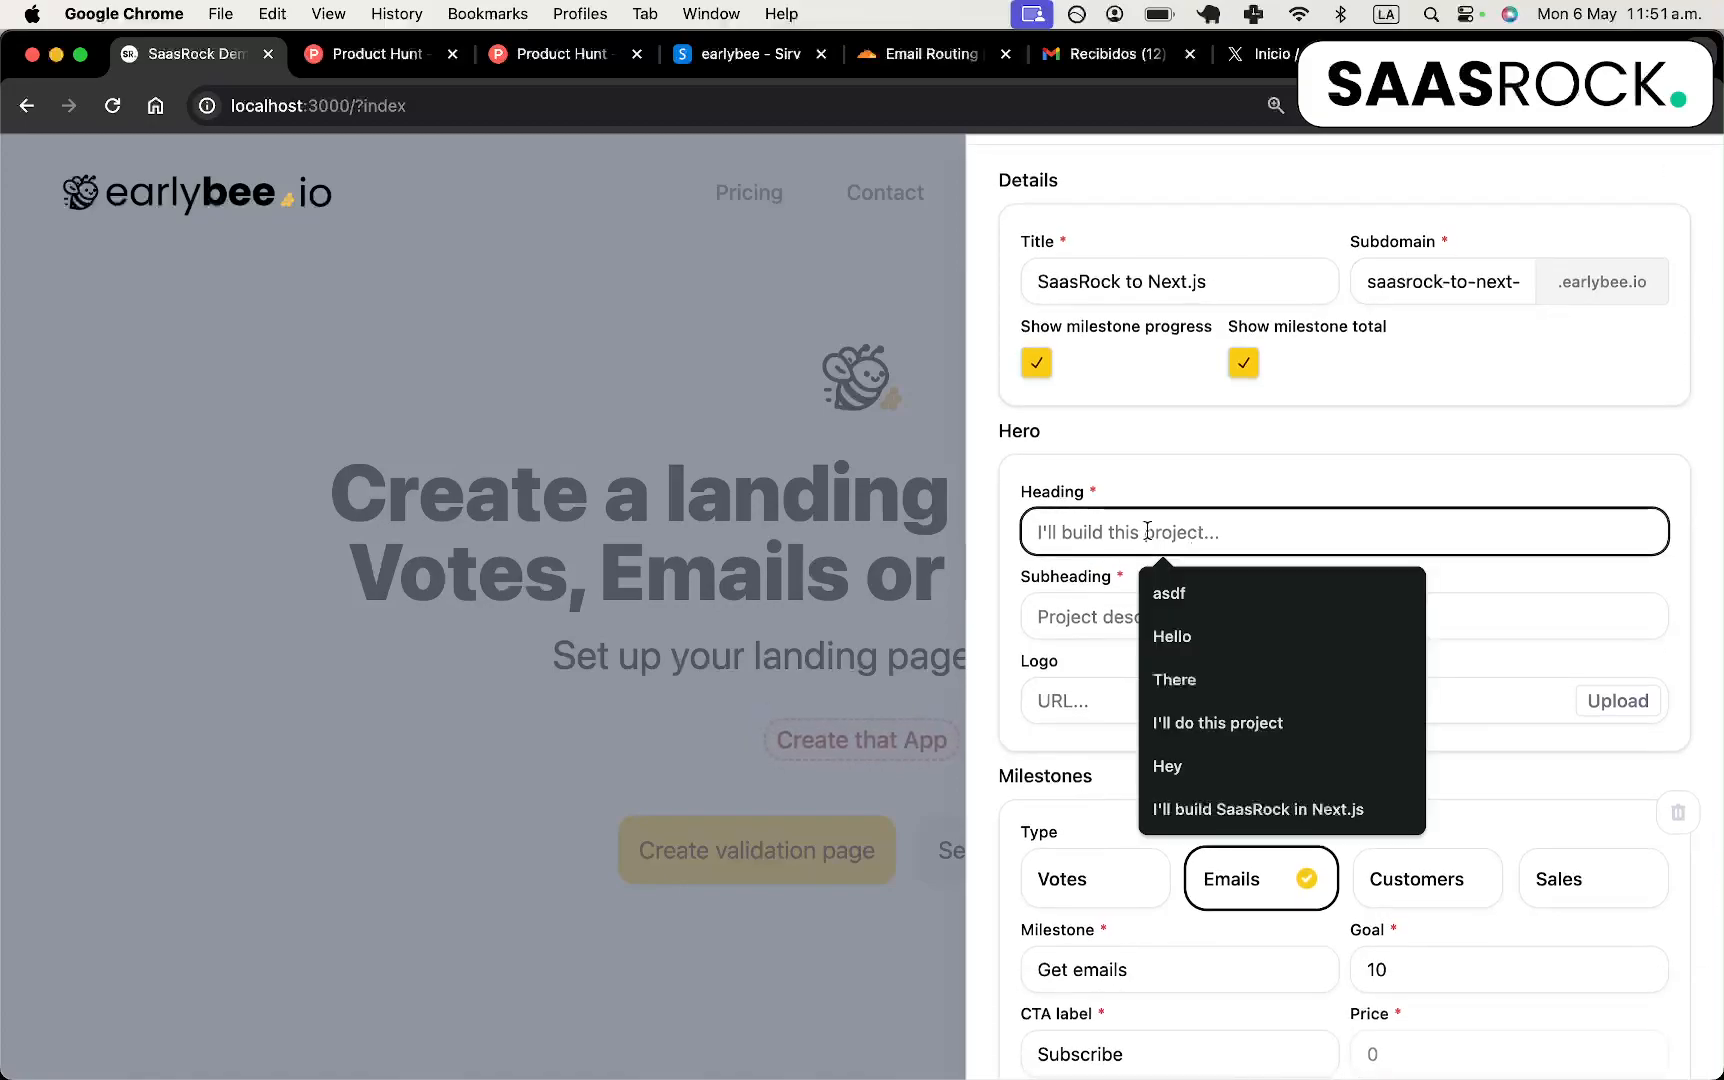
{"action": "type", "text": "I'll build Sa"}
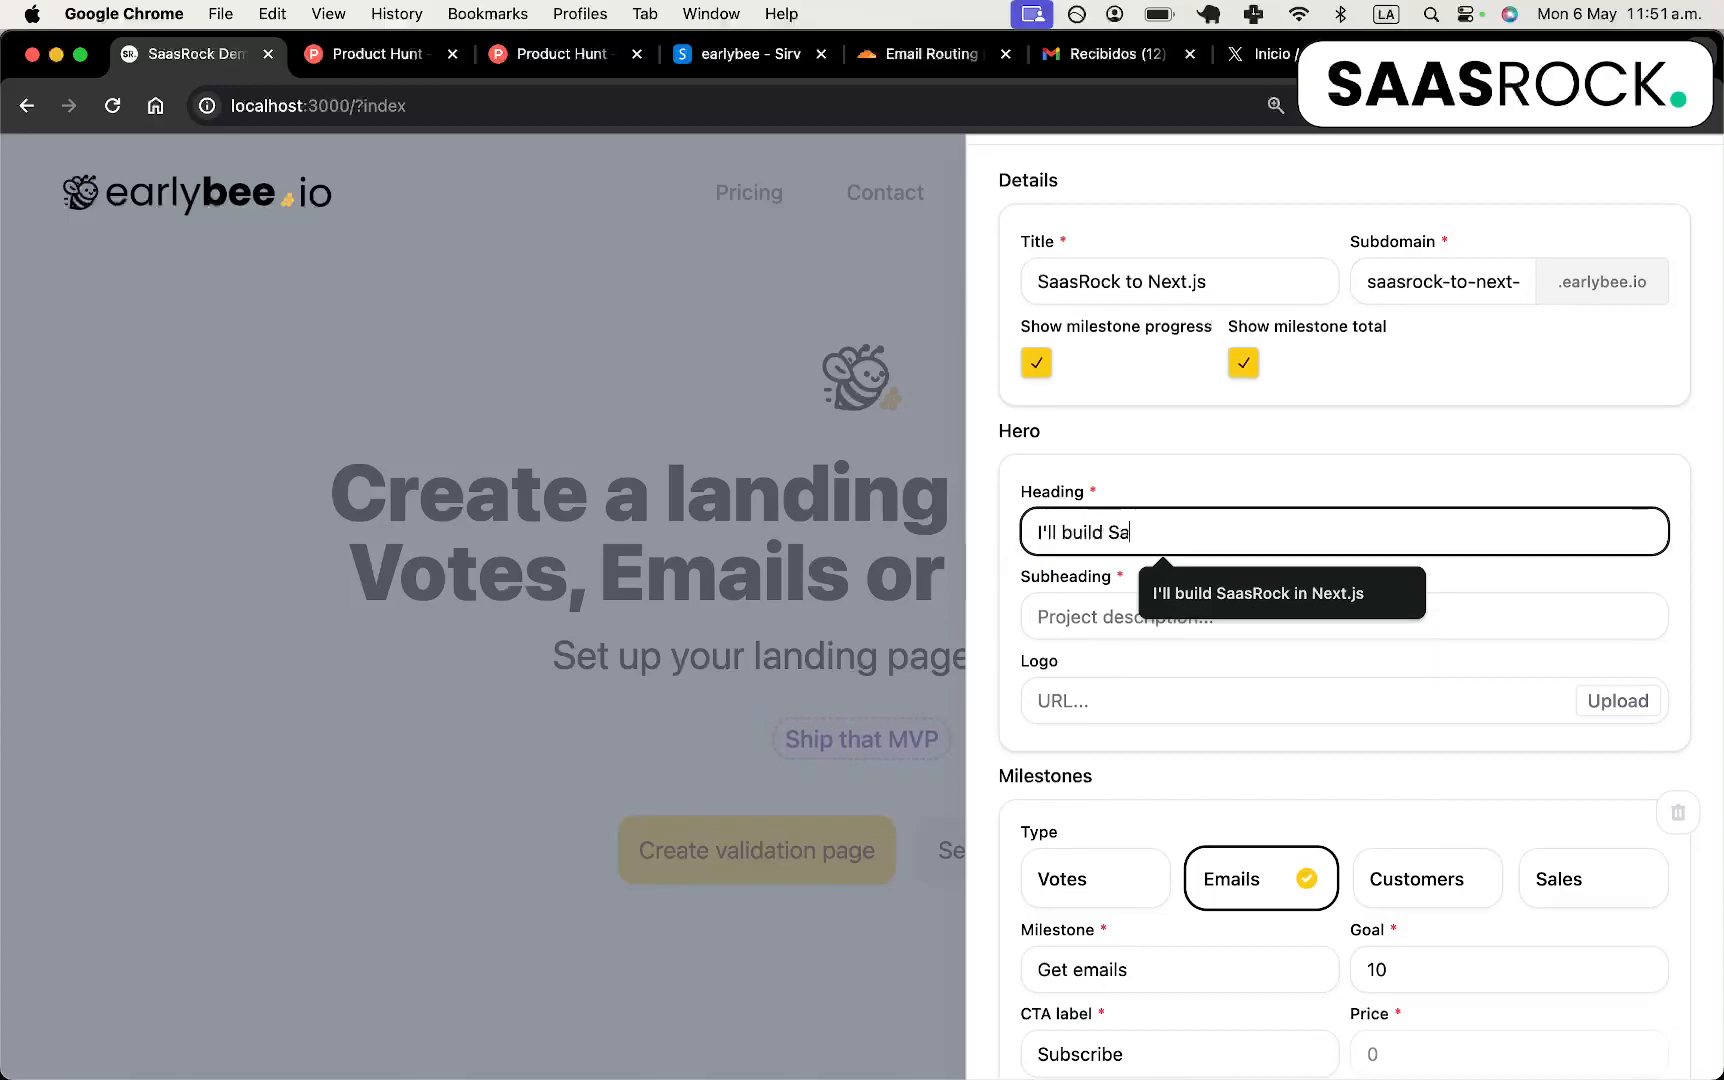
{"action": "type", "text": "asRock using Next.js"}
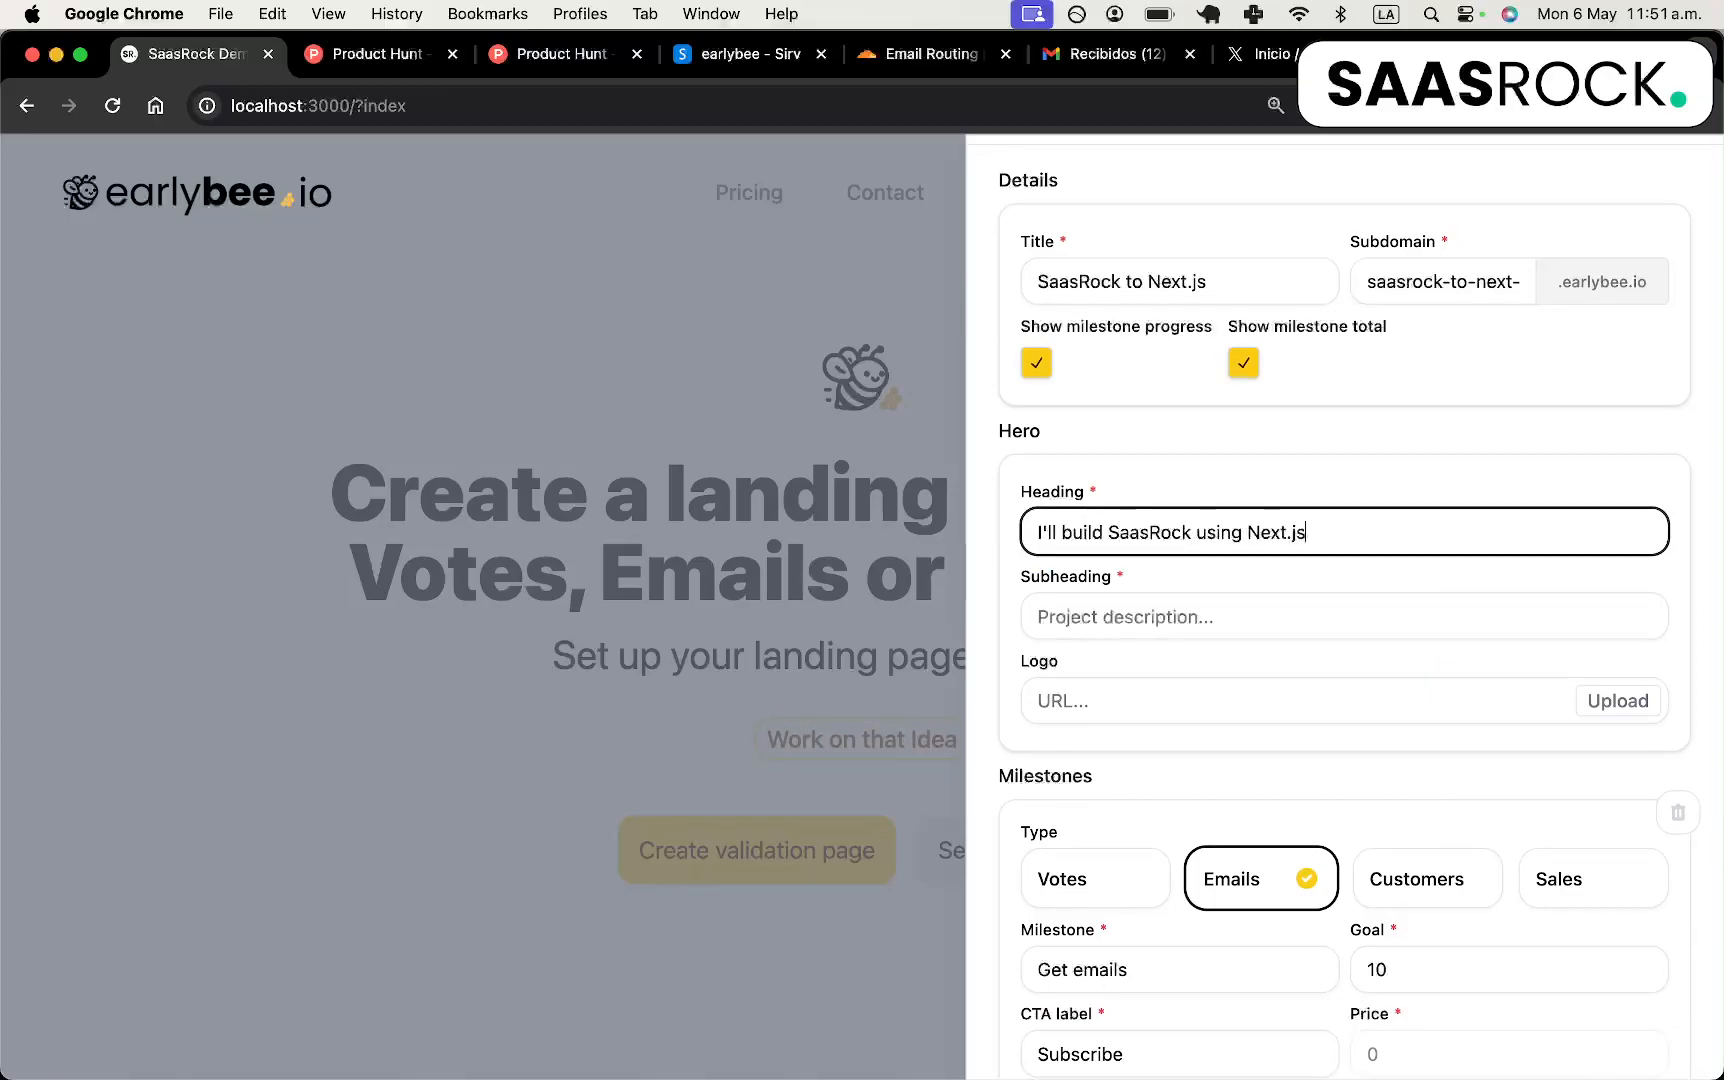
Enter "Currently SaasRock is built with Remix." as the hero subheading.
{"action": "key", "text": "Tab"}
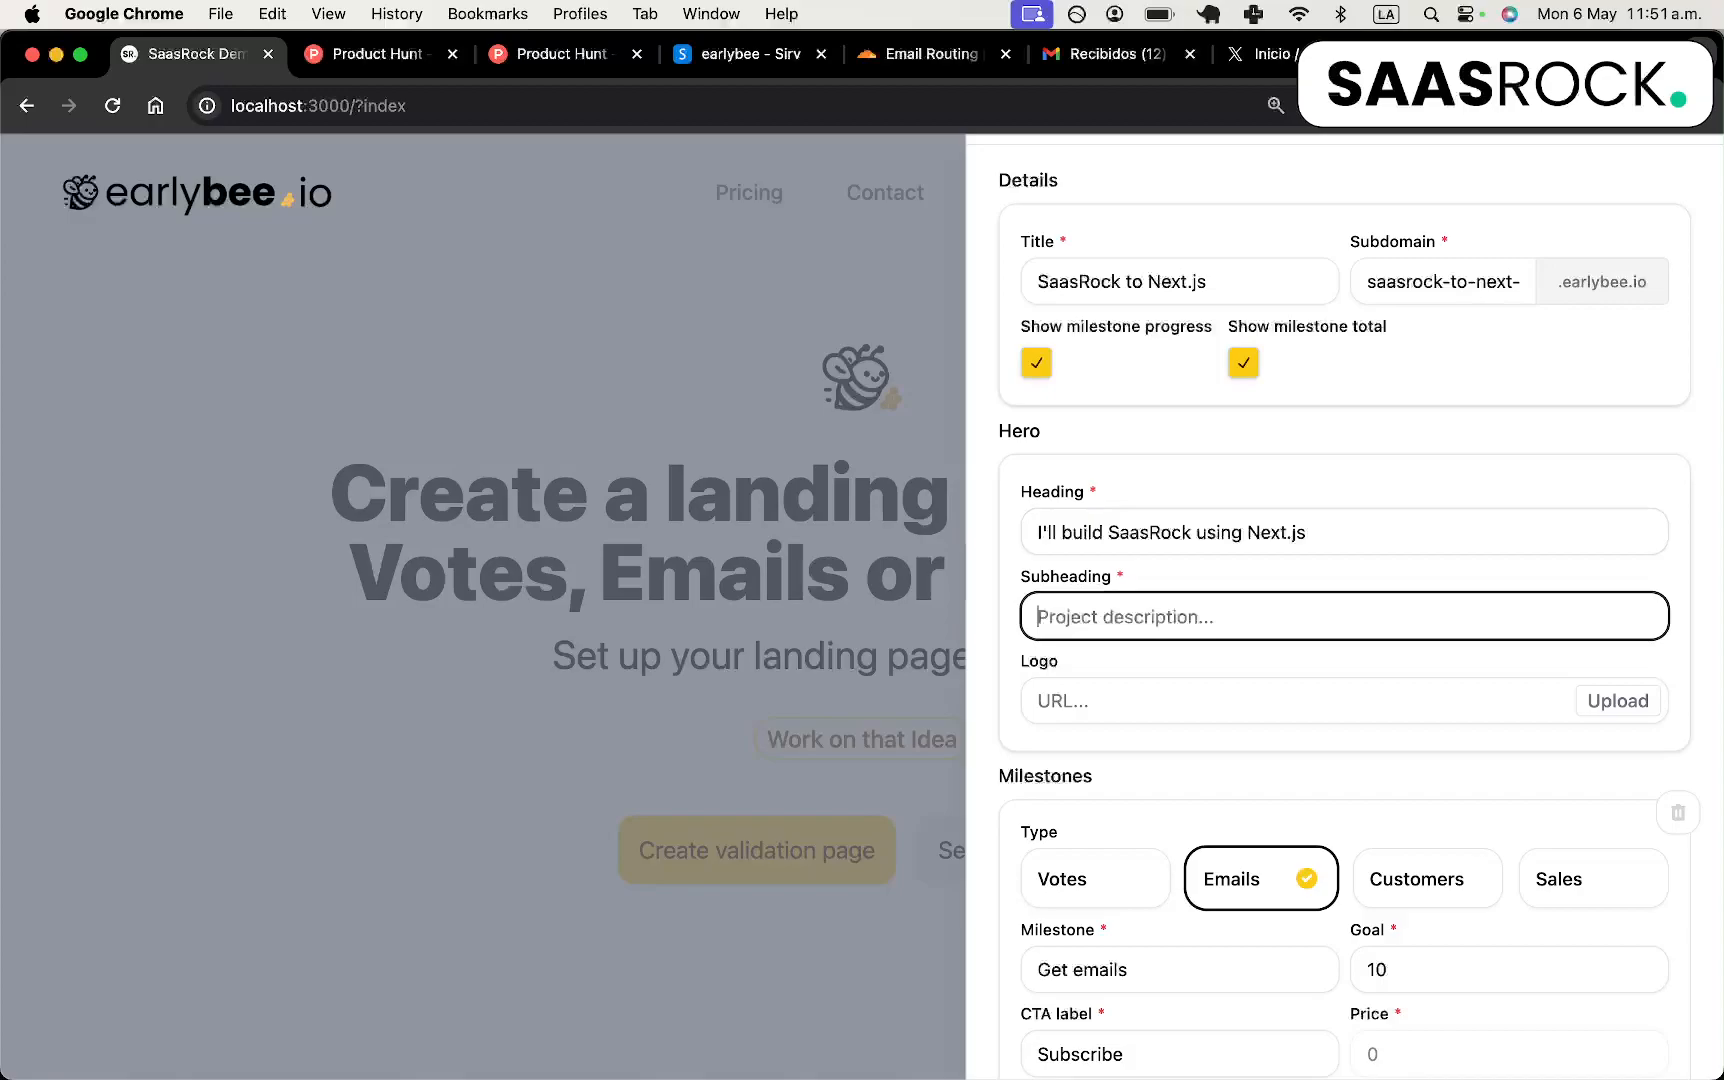
{"action": "type", "text": "Currently"}
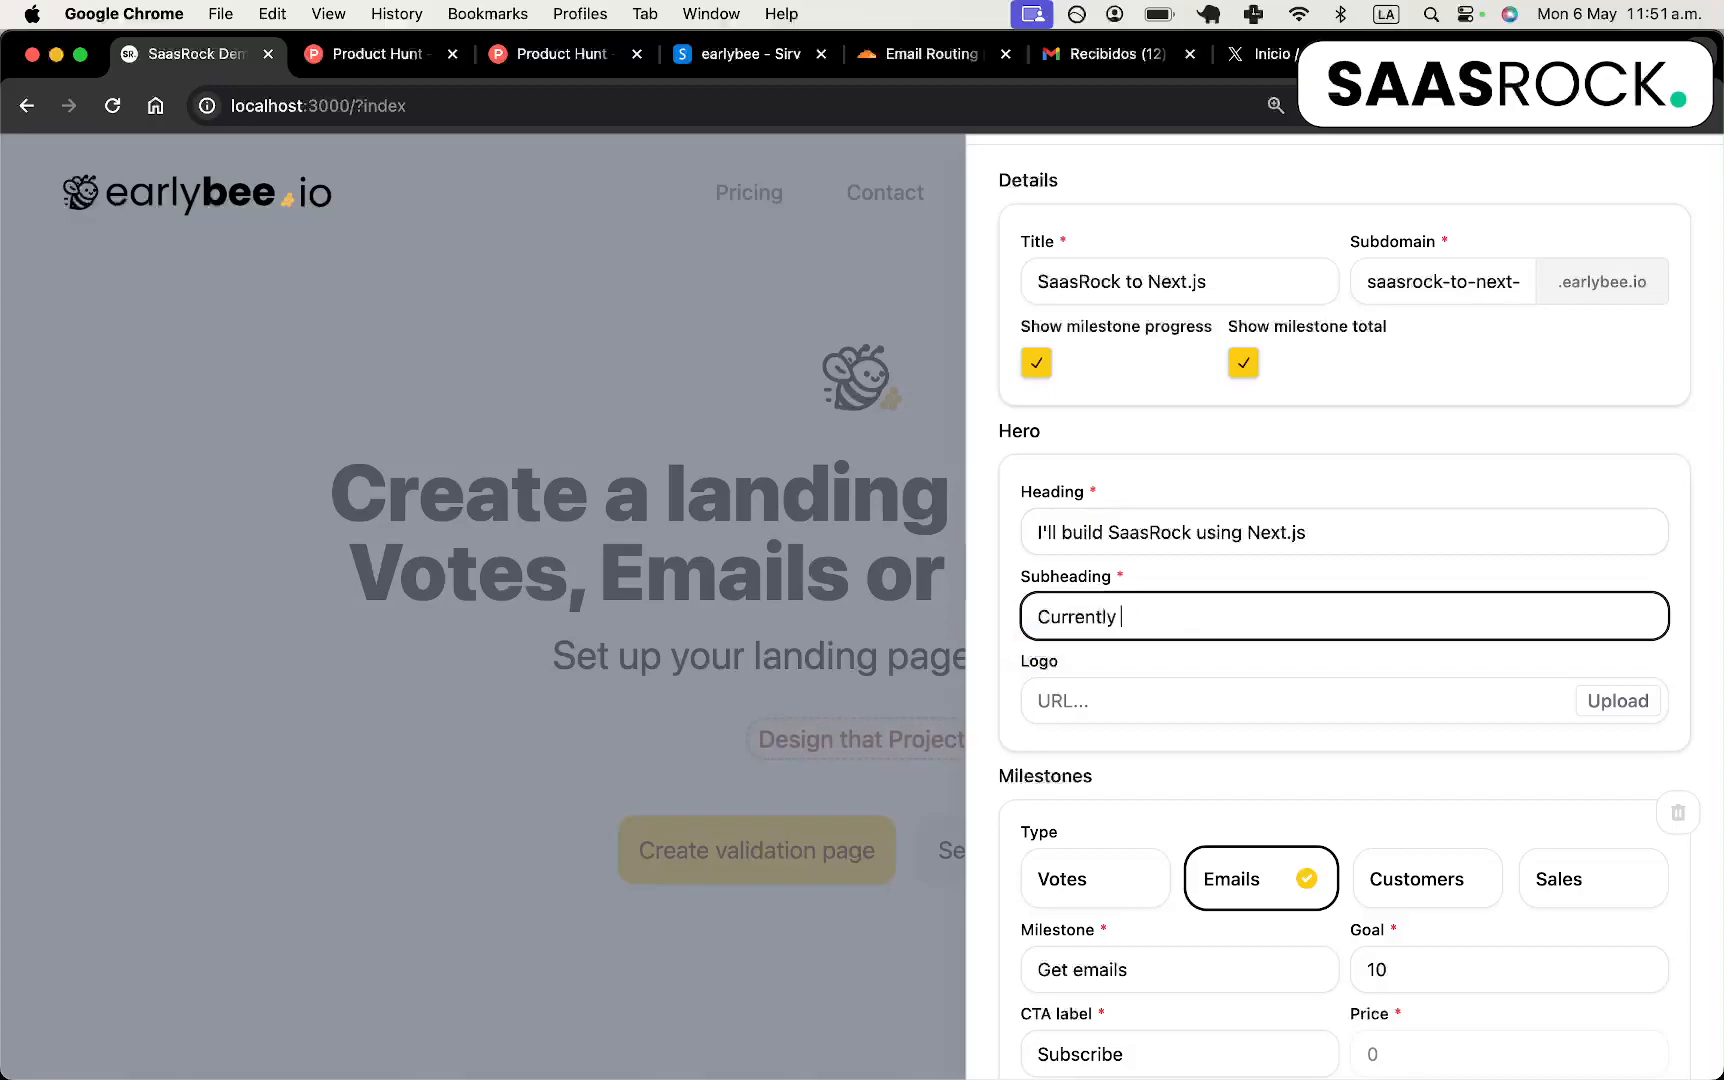
{"action": "type", "text": " sAAS"}
{"action": "key", "text": "BackSpace"}
{"action": "key", "text": "BackSpace"}
{"action": "key", "text": "BackSpace"}
{"action": "key", "text": "BackSpace"}
{"action": "type", "text": "S"}
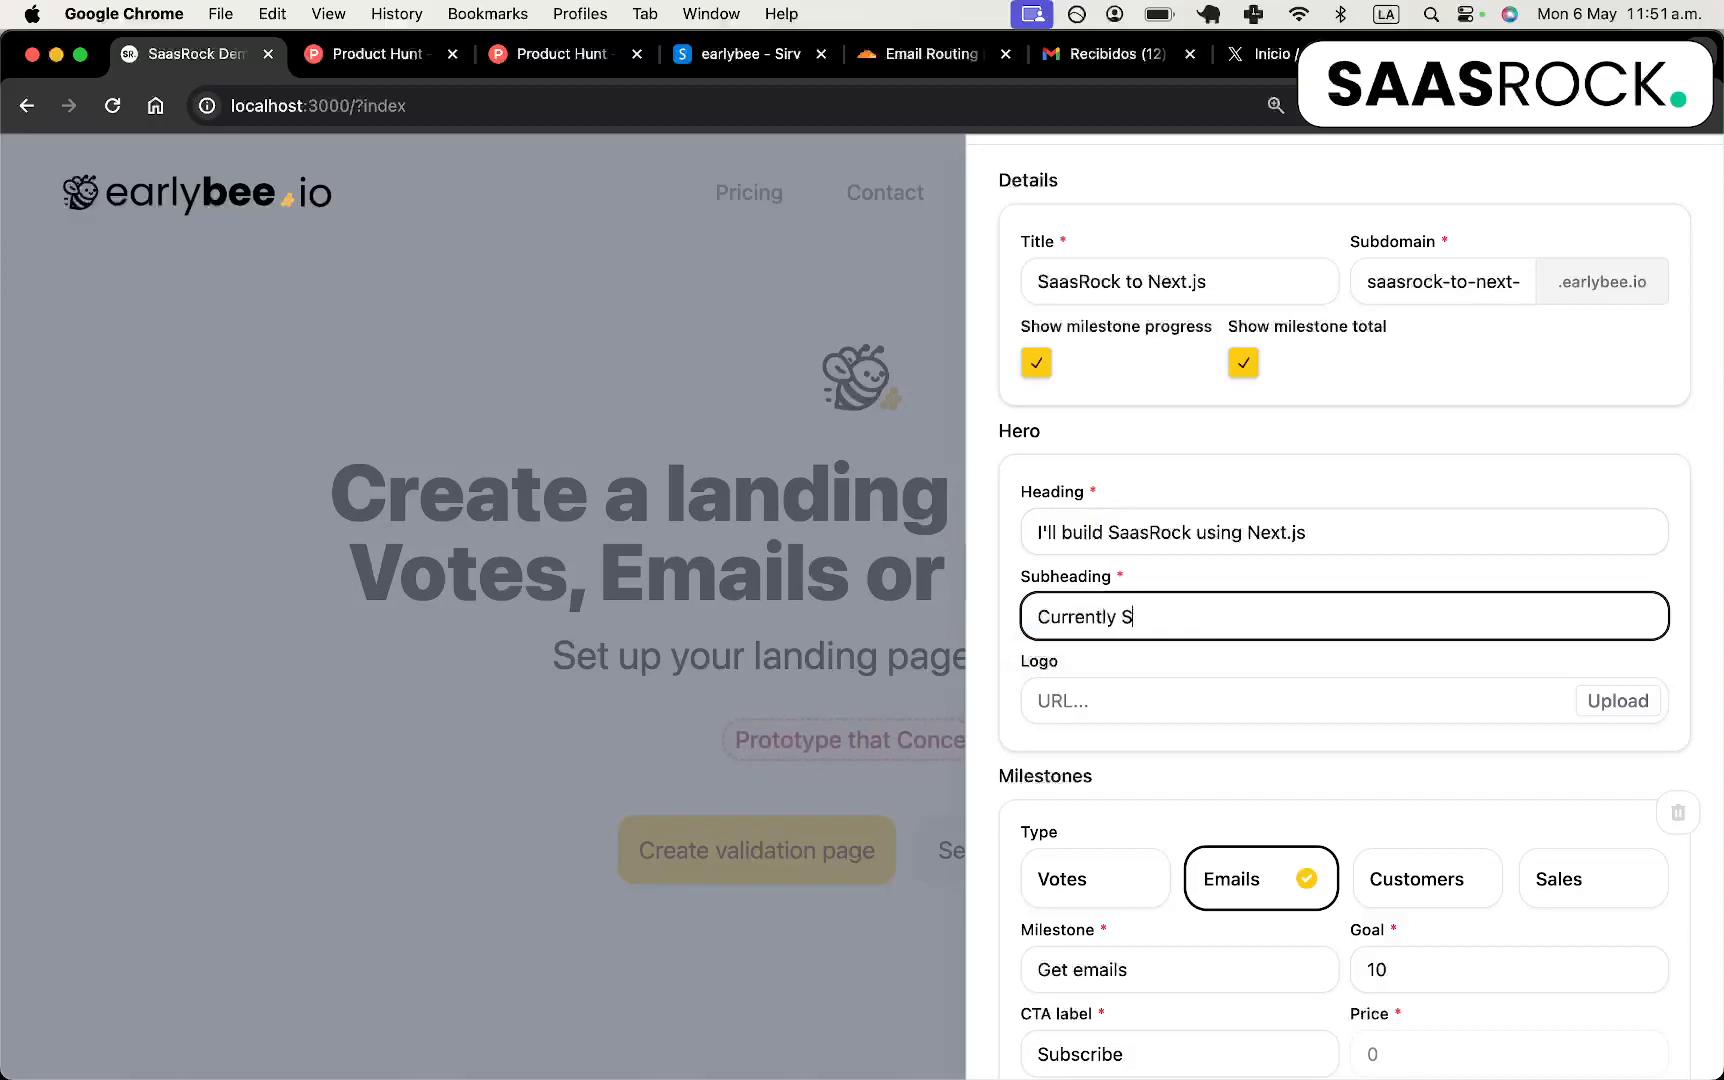
{"action": "type", "text": "aasRock is built with Remix."}
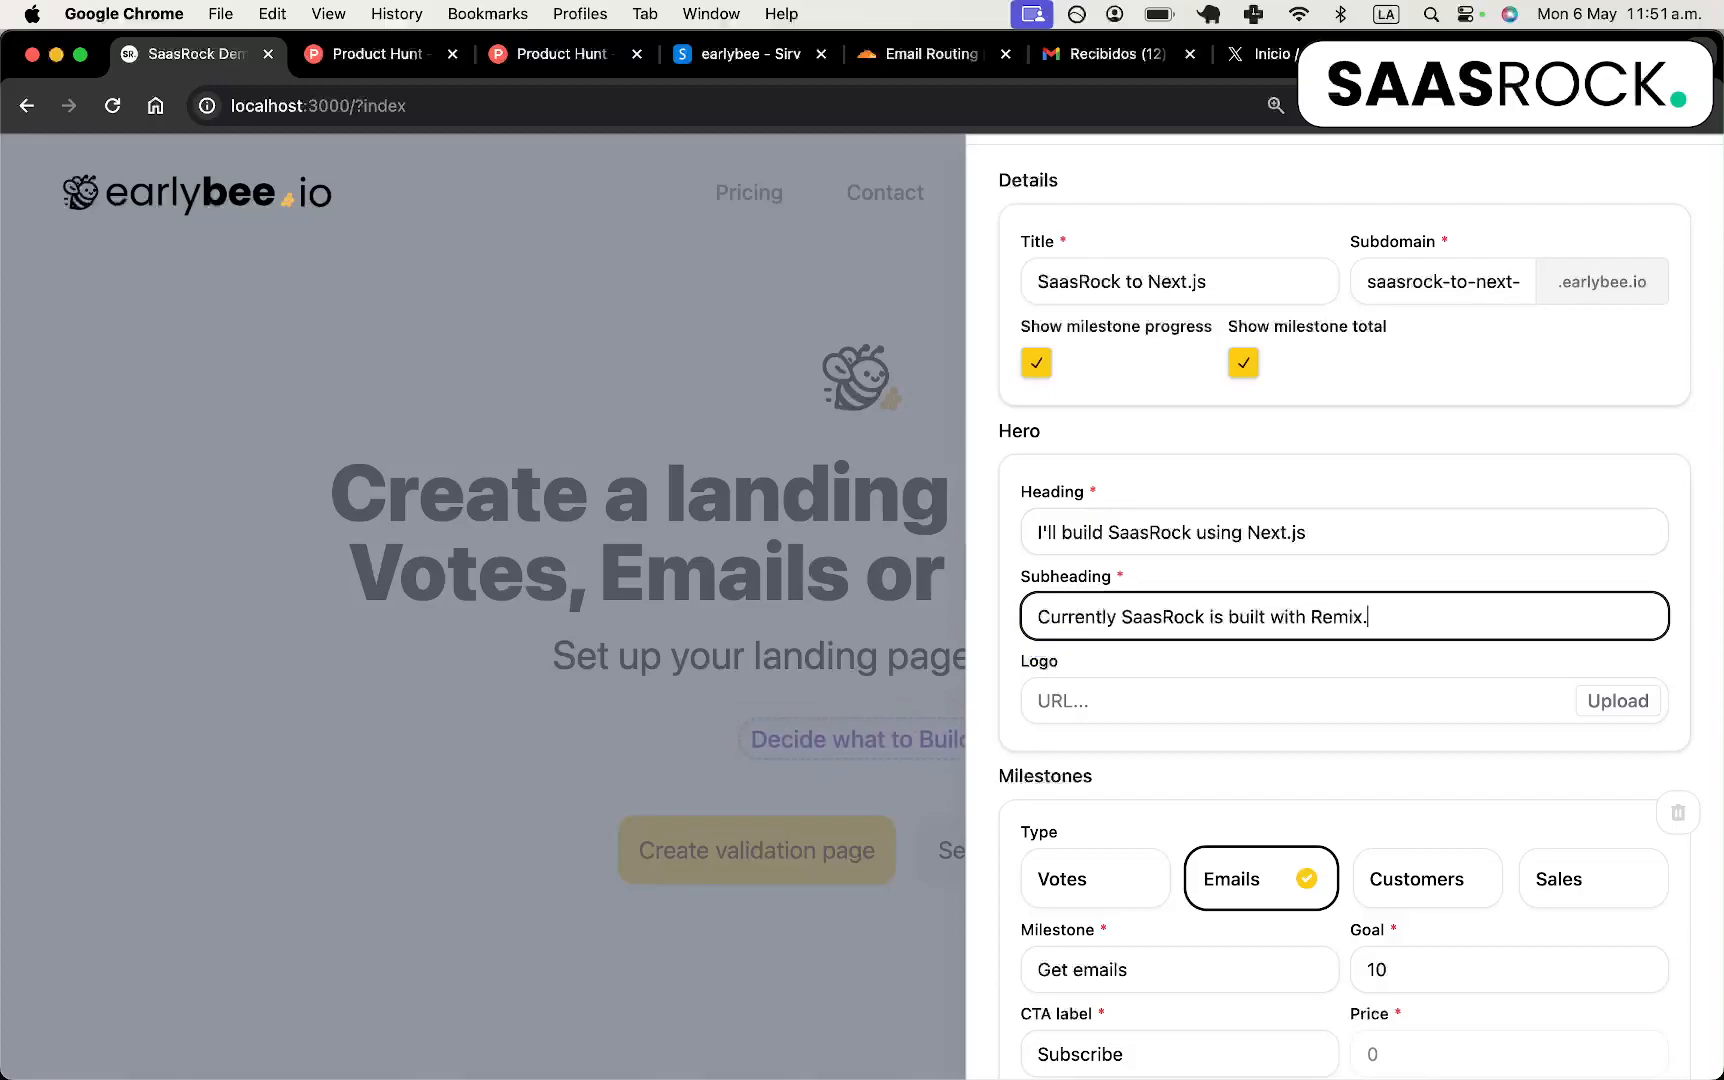
Start uploading an image file for the hero logo and browse to the SaasRock folder in Pictures.
{"action": "left_click", "coordinate": [1231, 685]}
{"action": "left_click", "coordinate": [1598, 710]}
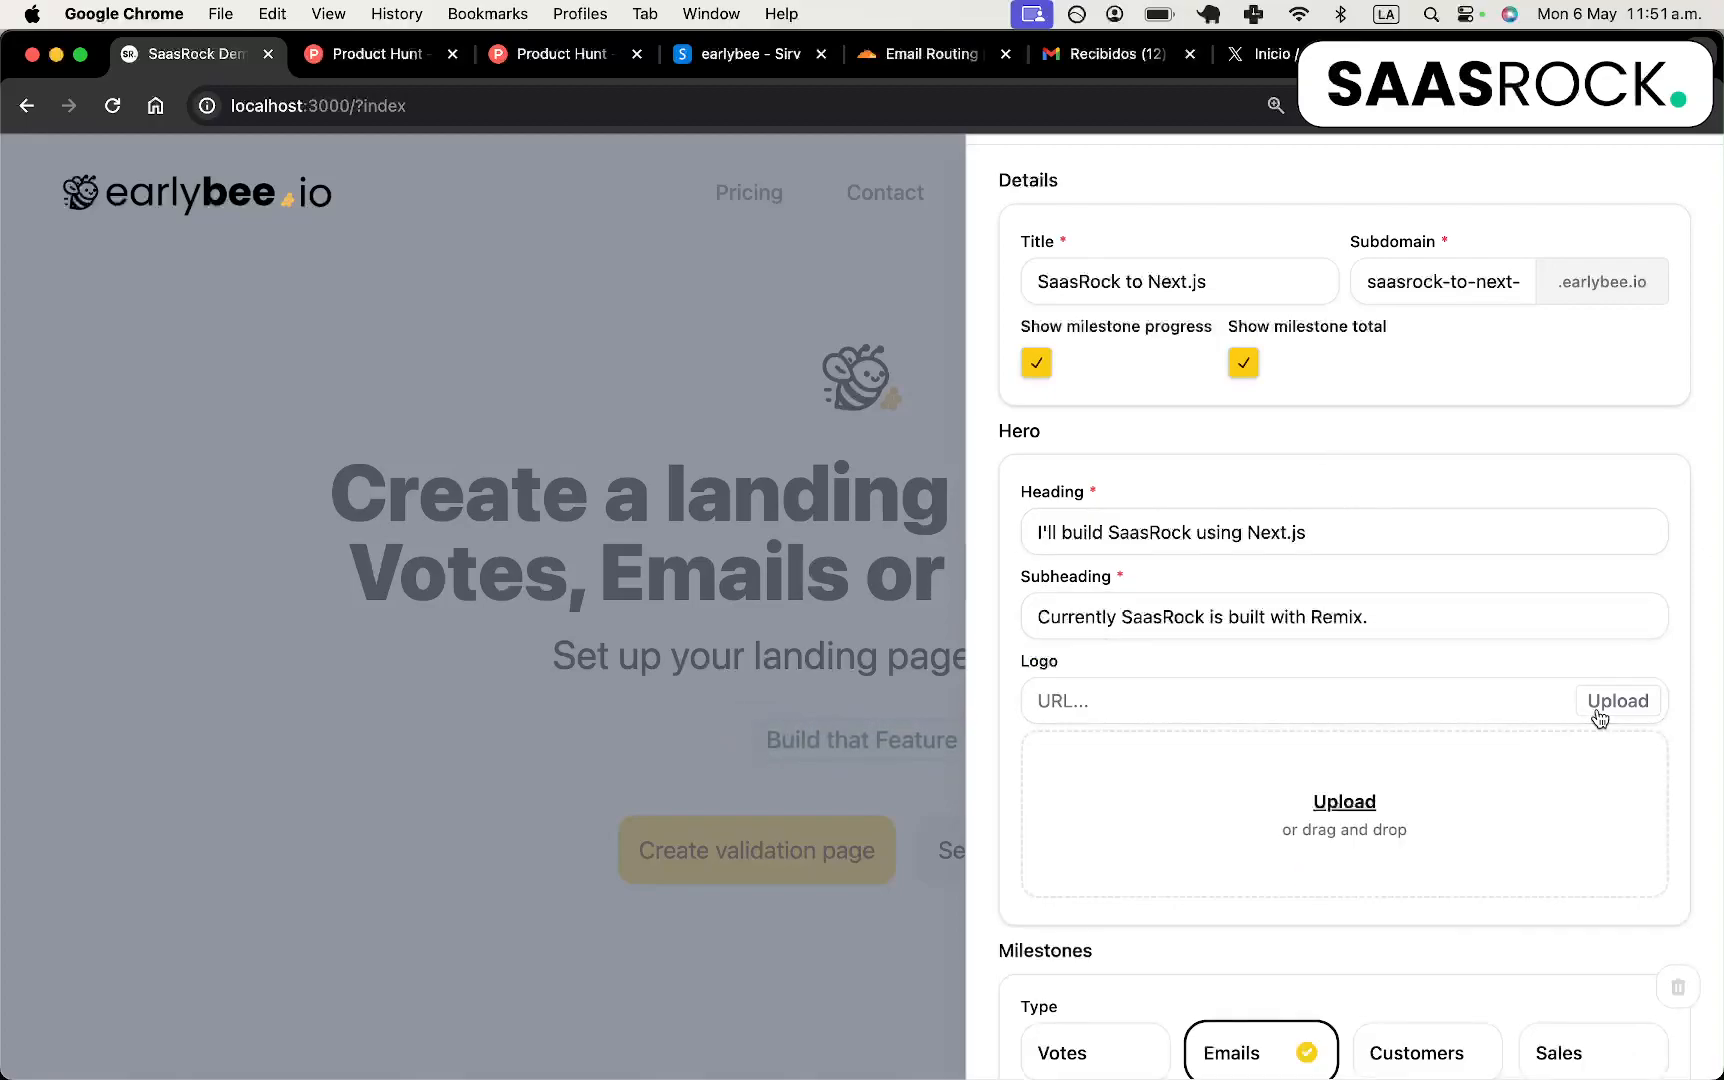
{"action": "left_click", "coordinate": [1385, 772]}
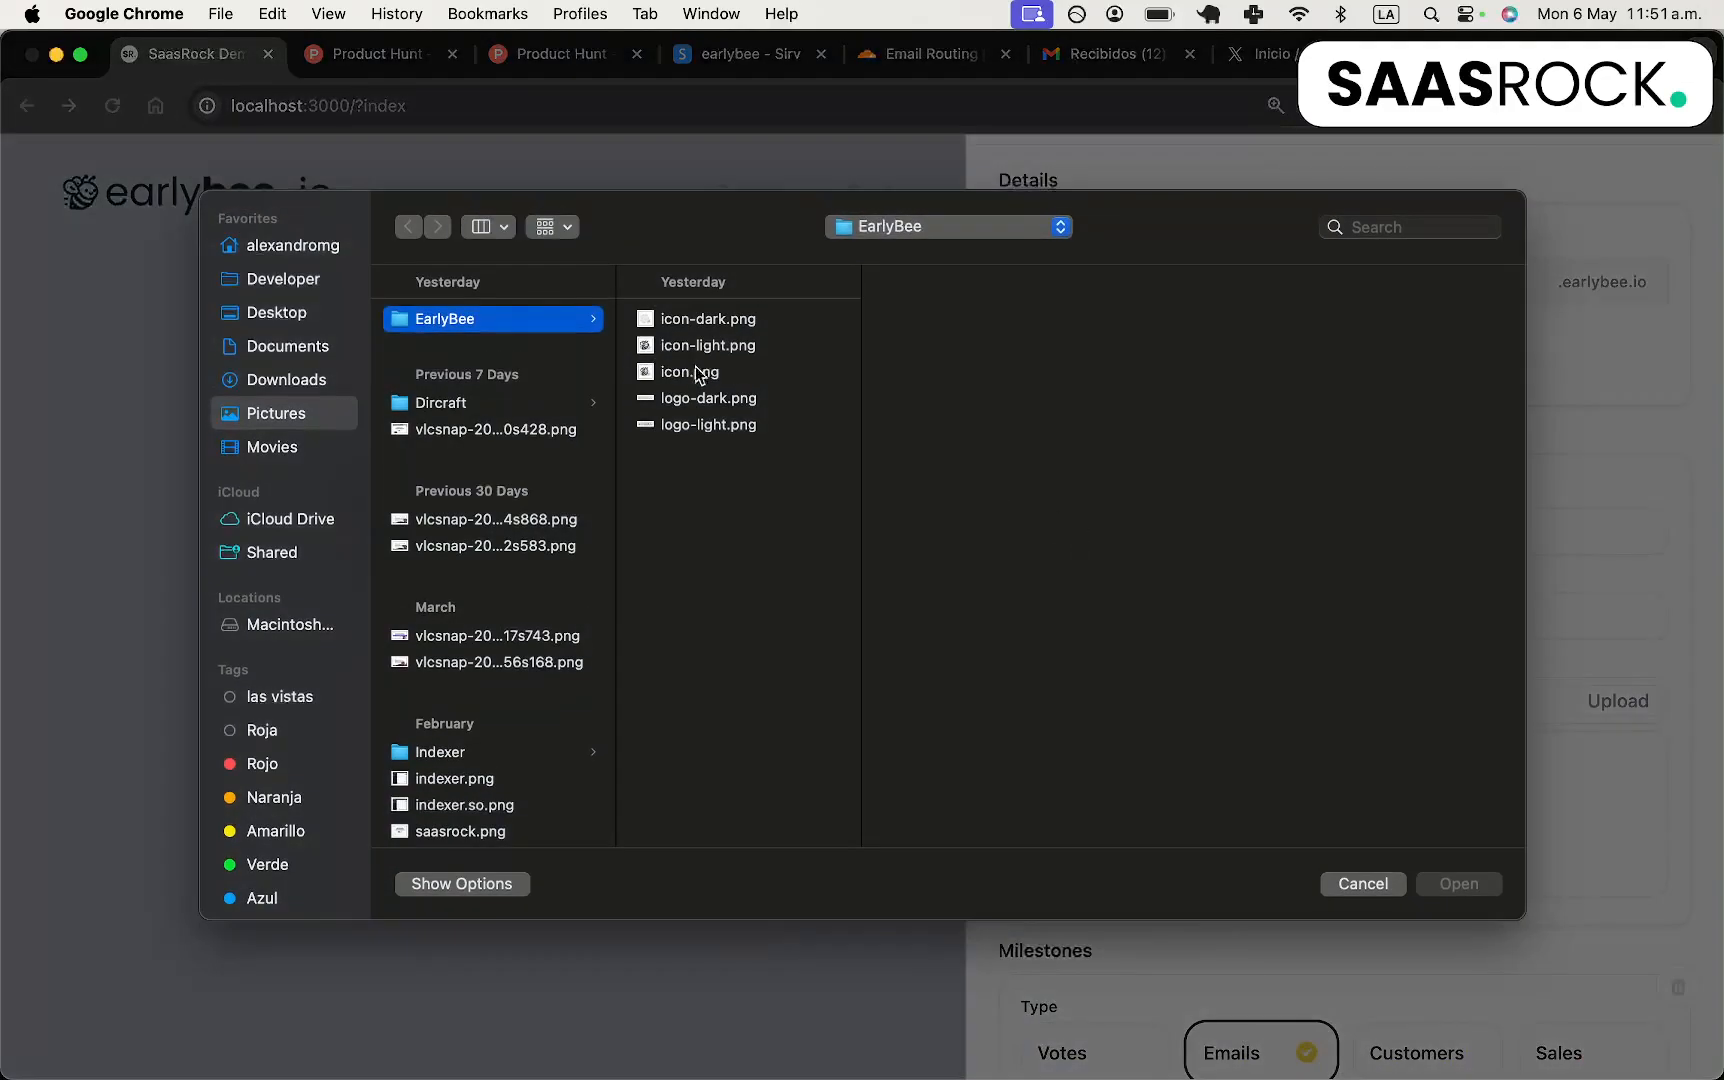
{"action": "left_click", "coordinate": [535, 485]}
{"action": "scroll", "coordinate": [435, 658], "scroll_direction": "down", "scroll_amount": 3}
{"action": "left_click", "coordinate": [435, 664]}
{"action": "key", "text": "s"}
{"action": "key", "text": "Right"}
Pick logo-light.png from the SaasRock folder and upload it as the hero logo.
{"action": "key", "text": "Down"}
{"action": "key", "text": "Down"}
{"action": "key", "text": "Down"}
{"action": "key", "text": "Down"}
{"action": "key", "text": "Down"}
{"action": "key", "text": "Down"}
{"action": "key", "text": "Down"}
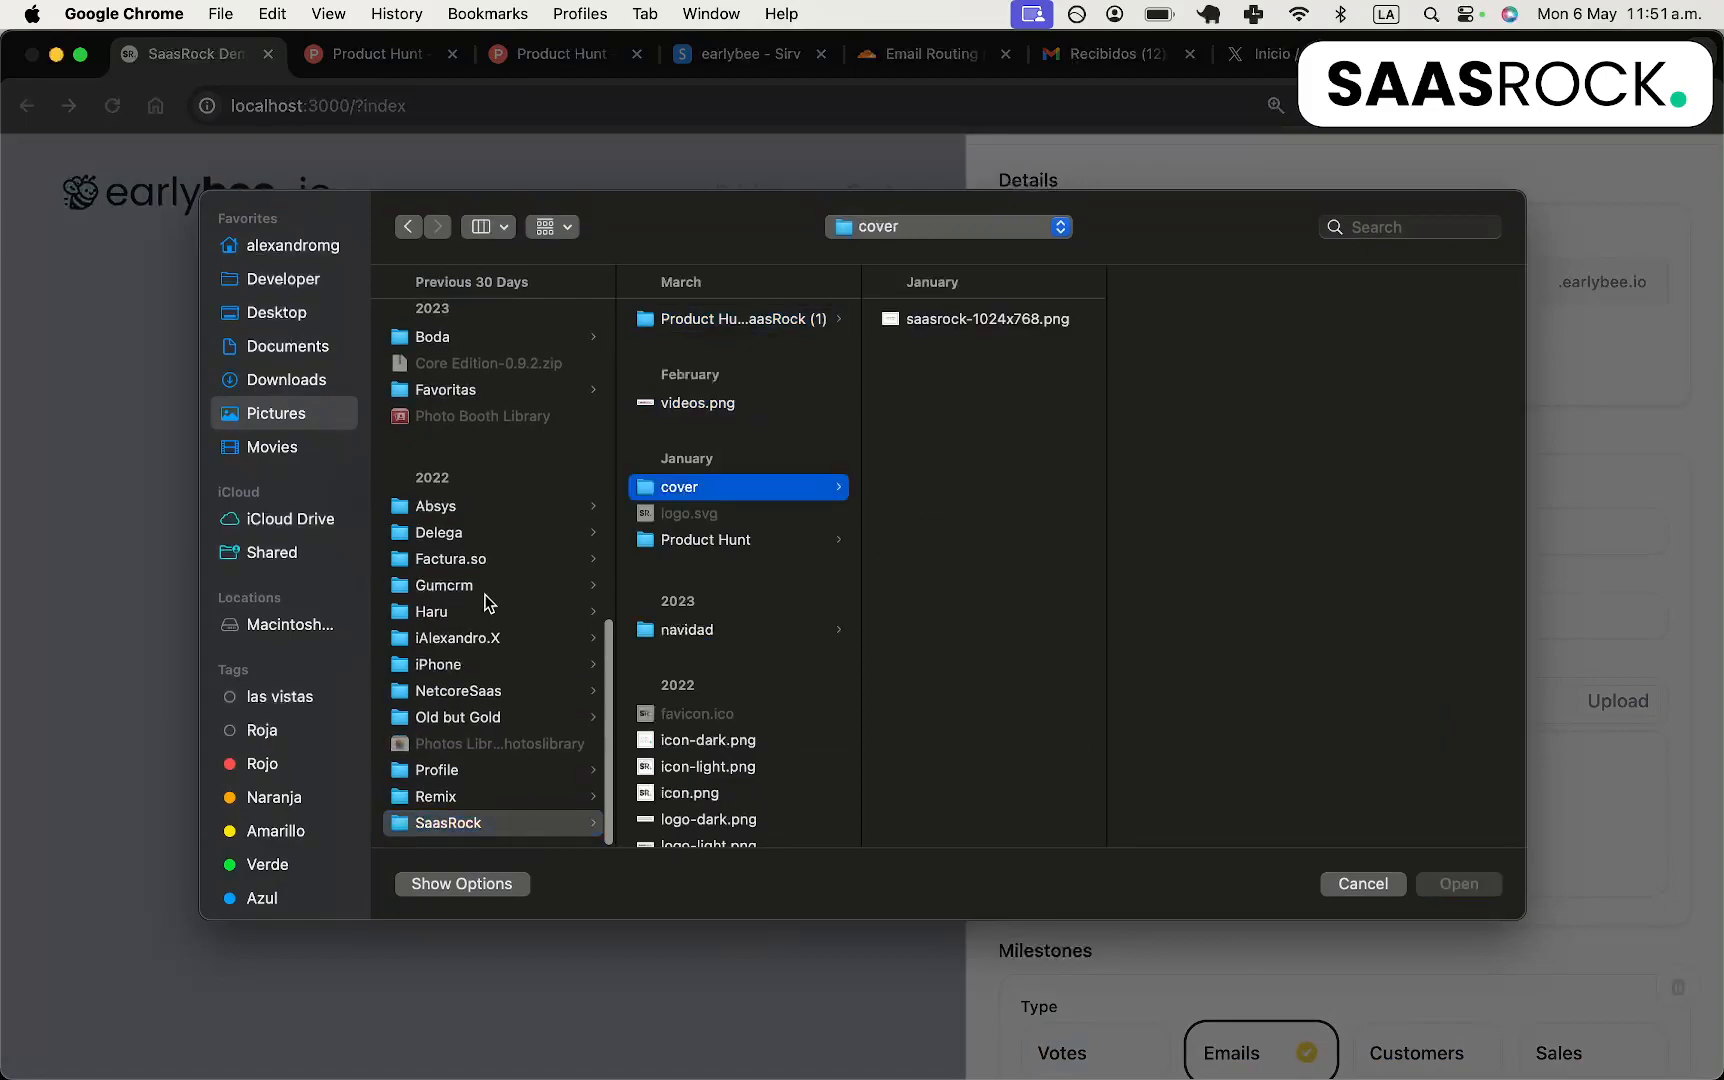
{"action": "key", "text": "Up"}
{"action": "key", "text": "Up"}
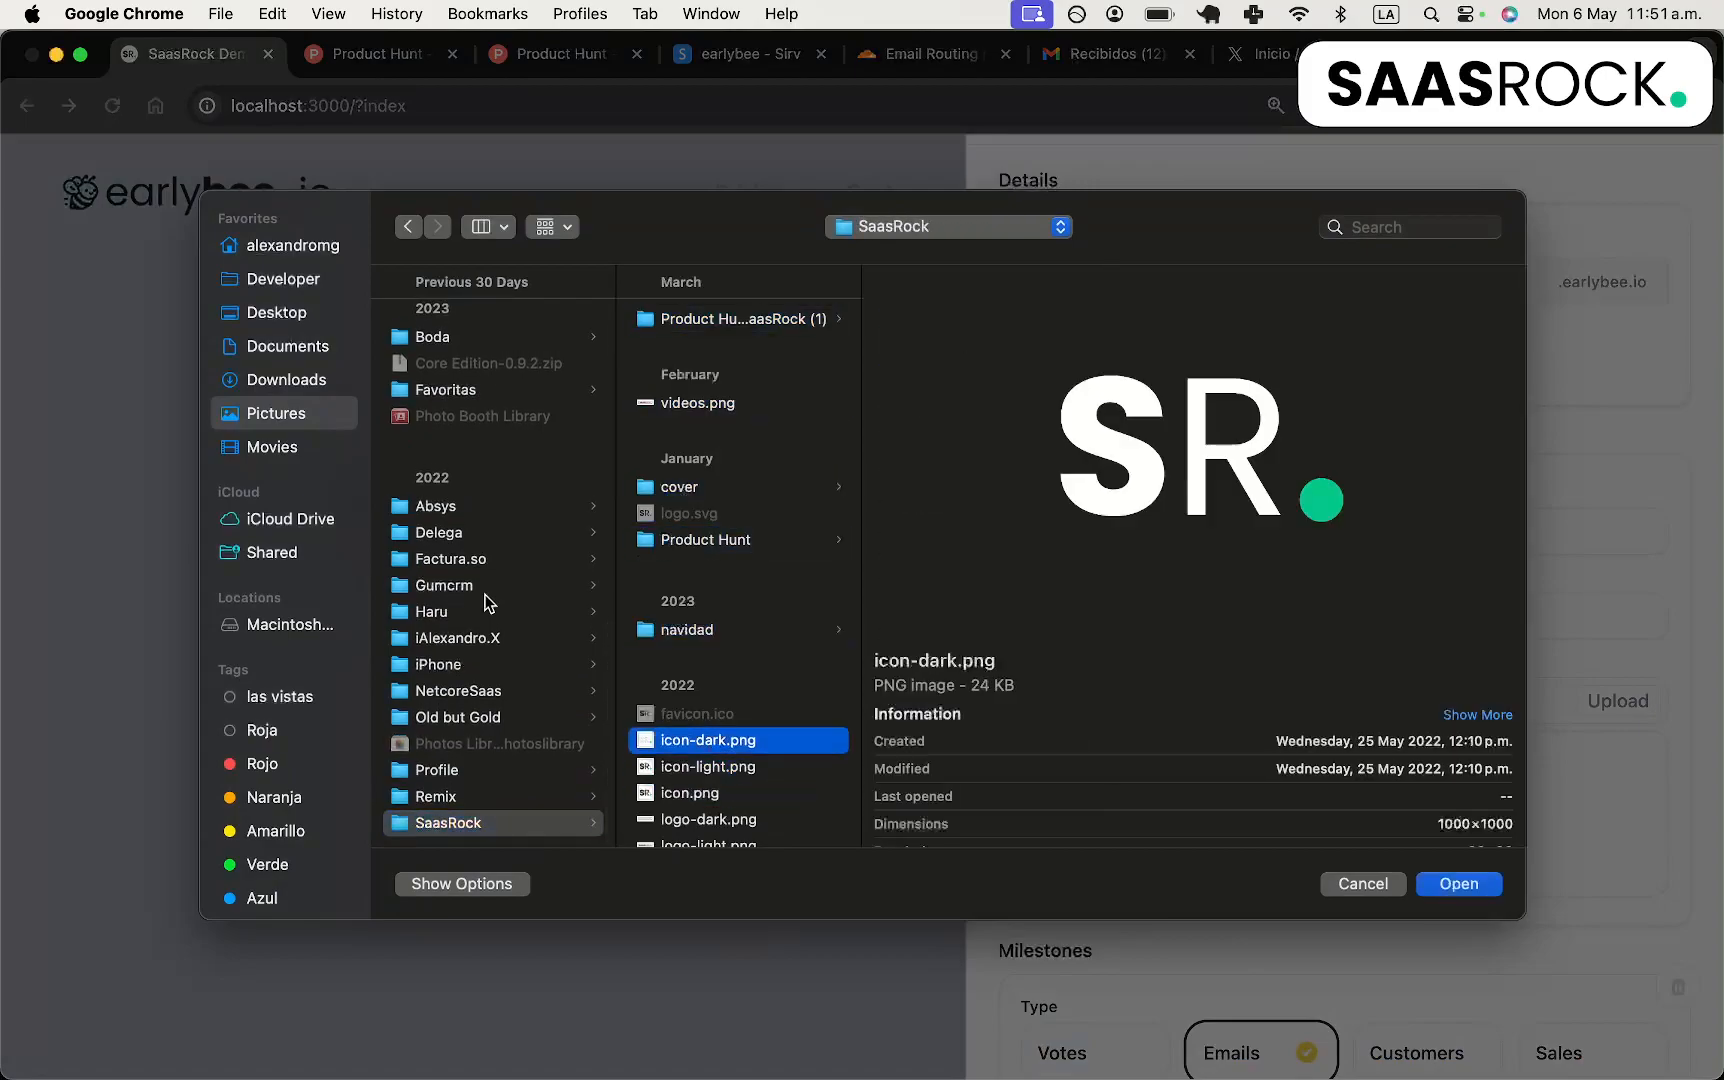
{"action": "key", "text": "Down"}
{"action": "key", "text": "Down"}
{"action": "key", "text": "Down"}
{"action": "key", "text": "Down"}
{"action": "key", "text": "Return"}
Preview the Votes, Customers and Sales types for the first milestone and return it to Emails.
{"action": "scroll", "coordinate": [1319, 748], "scroll_direction": "down", "scroll_amount": 5}
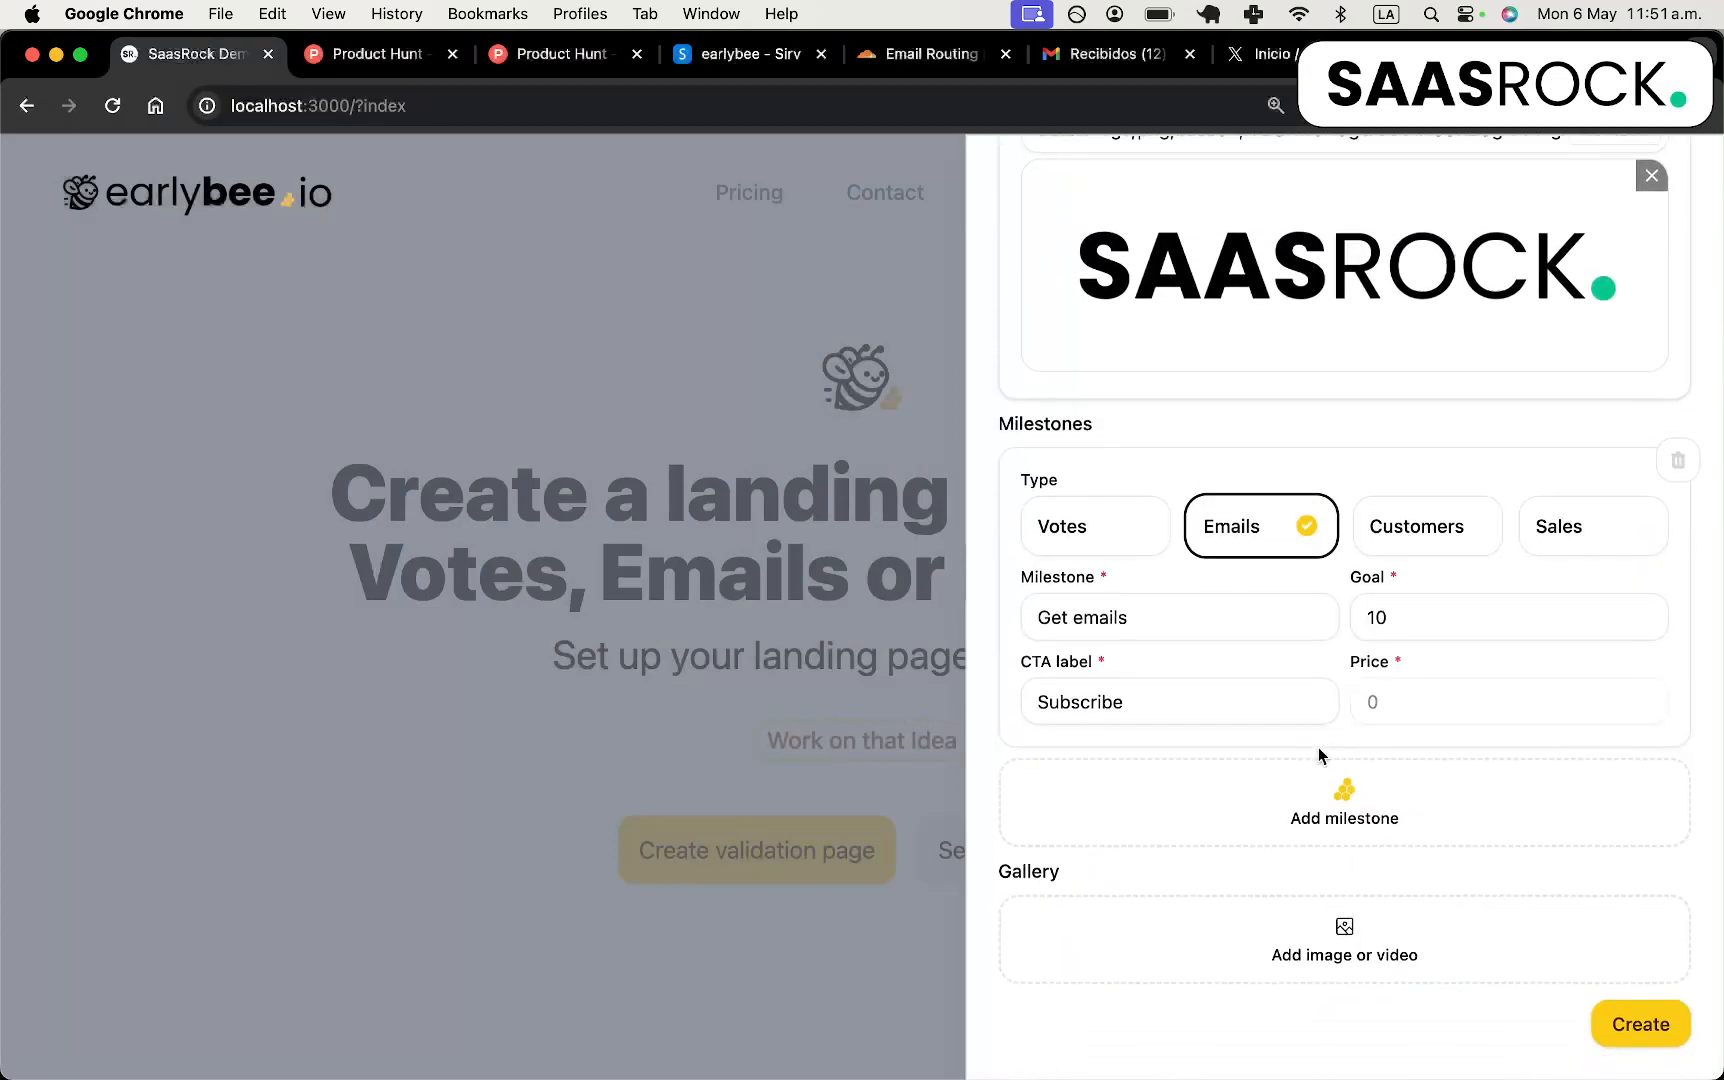
{"action": "left_click", "coordinate": [1078, 521]}
{"action": "left_click", "coordinate": [1232, 533]}
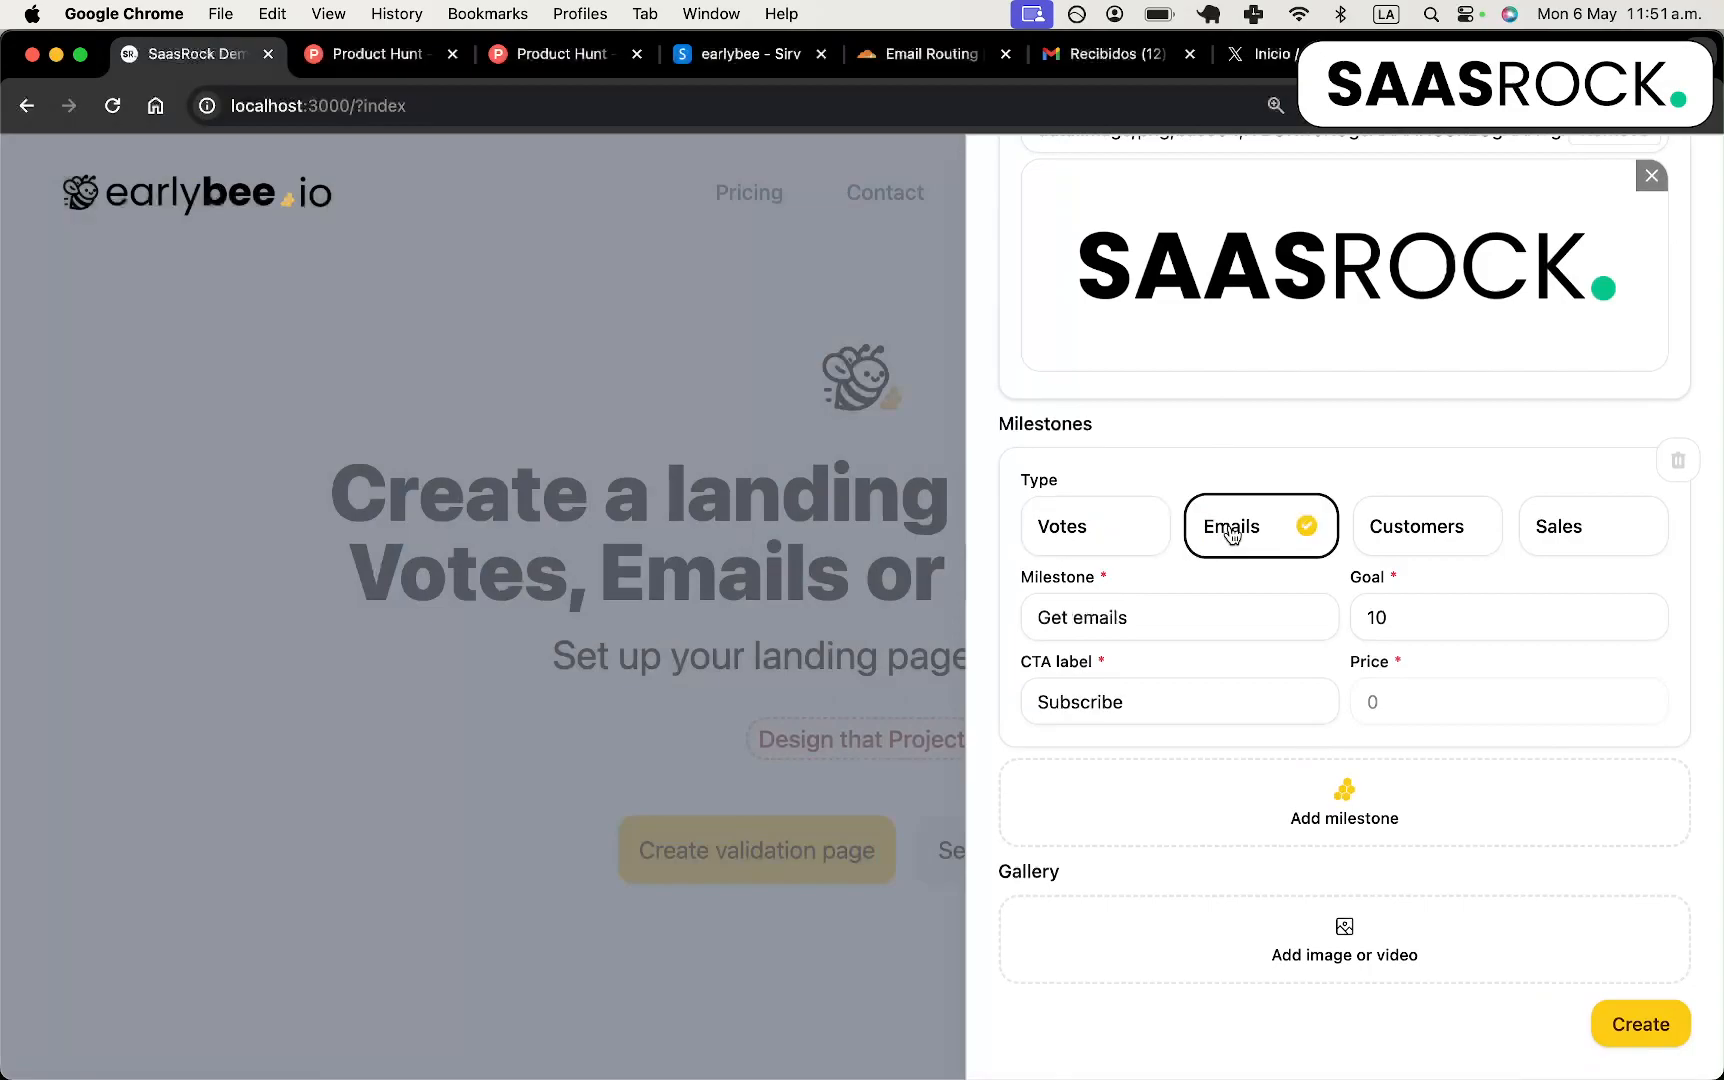
{"action": "left_click", "coordinate": [1417, 535]}
{"action": "left_click", "coordinate": [1585, 535]}
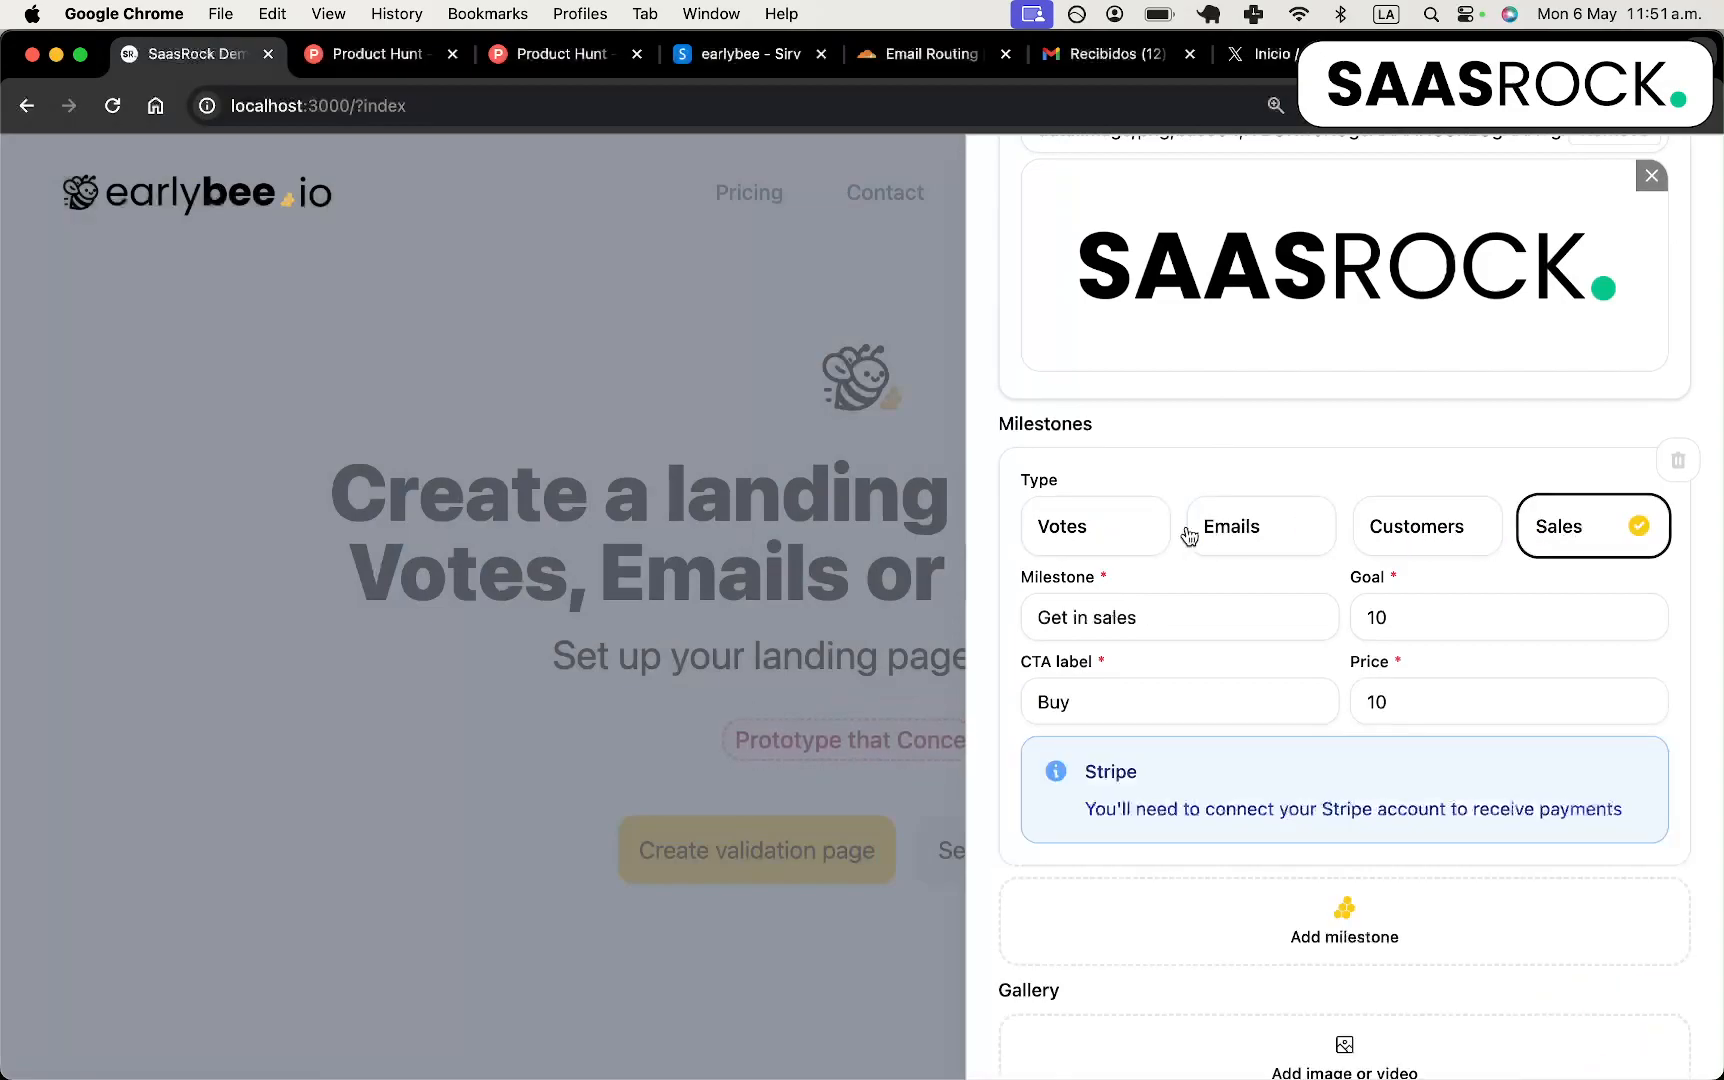
{"action": "left_click", "coordinate": [1238, 541]}
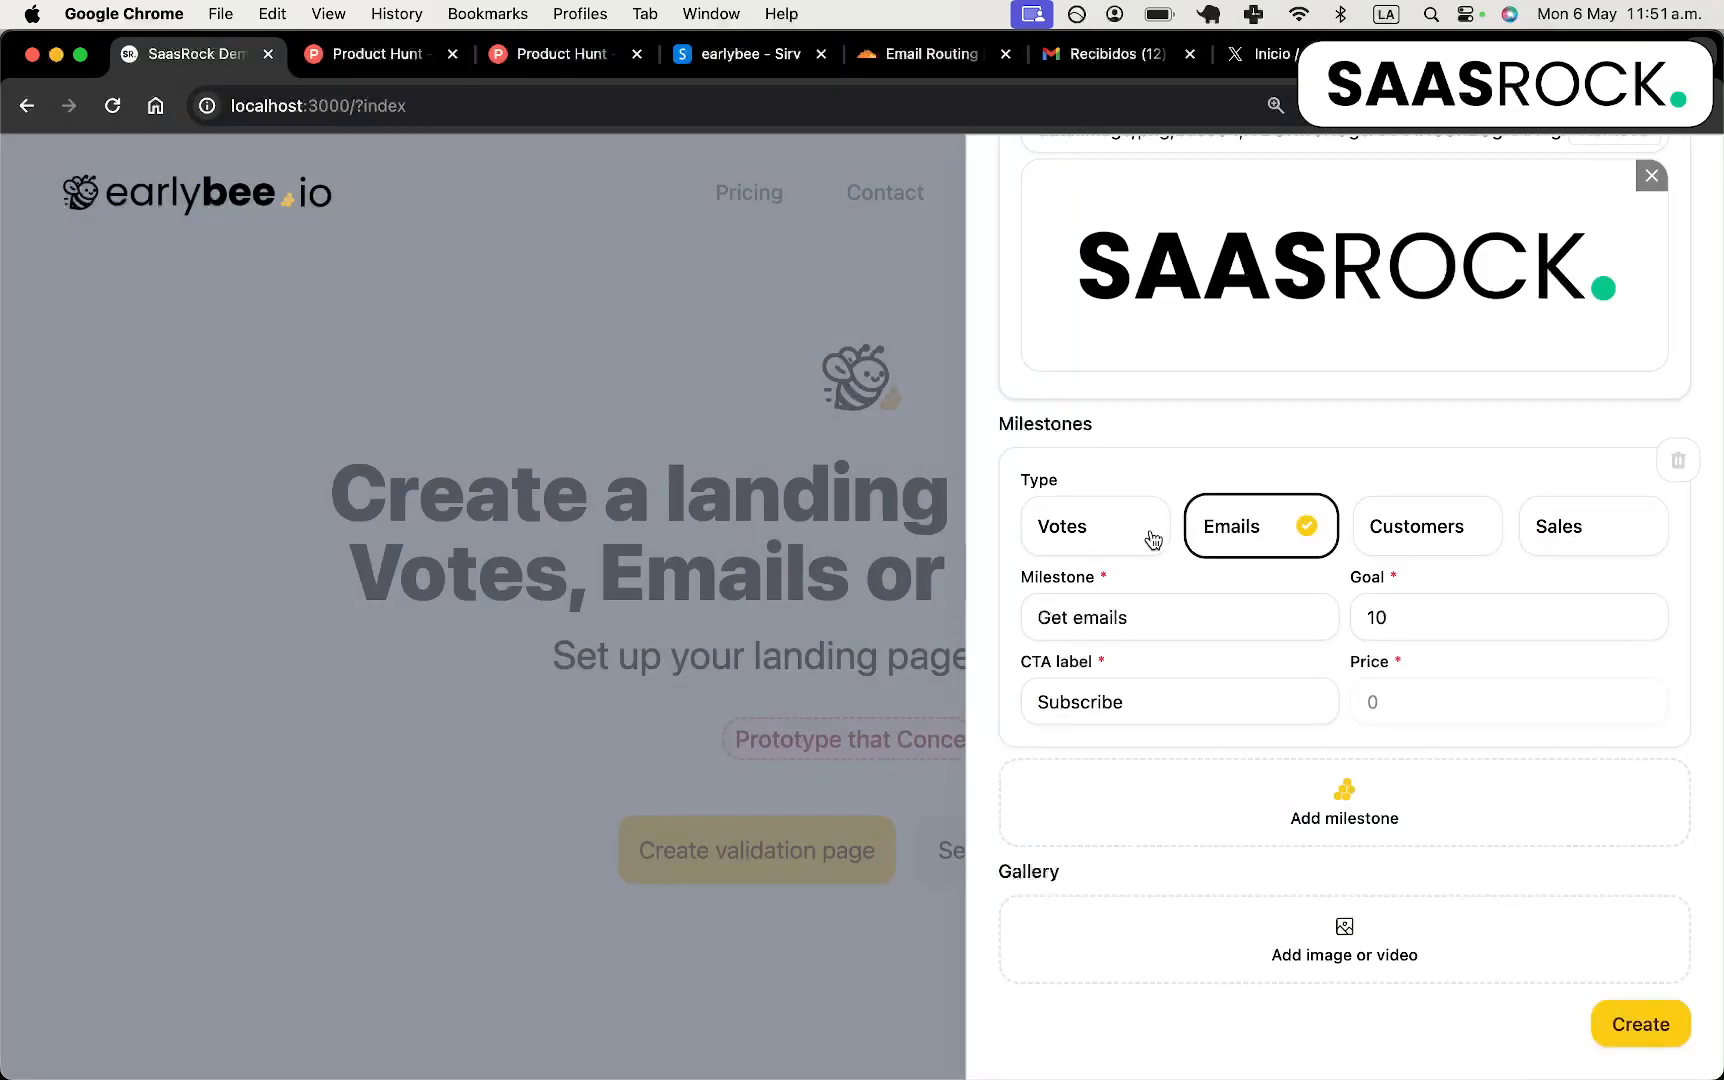
Name the first milestone "Get 100 emails", set its goal to 100 and its CTA label to "I'm interested".
{"action": "left_click", "coordinate": [1160, 601]}
{"action": "double_click", "coordinate": [1160, 601]}
{"action": "type", "text": "100 emails"}
{"action": "key", "text": "Tab"}
{"action": "type", "text": "100"}
{"action": "double_click", "coordinate": [1116, 701]}
{"action": "type", "text": "I'"}
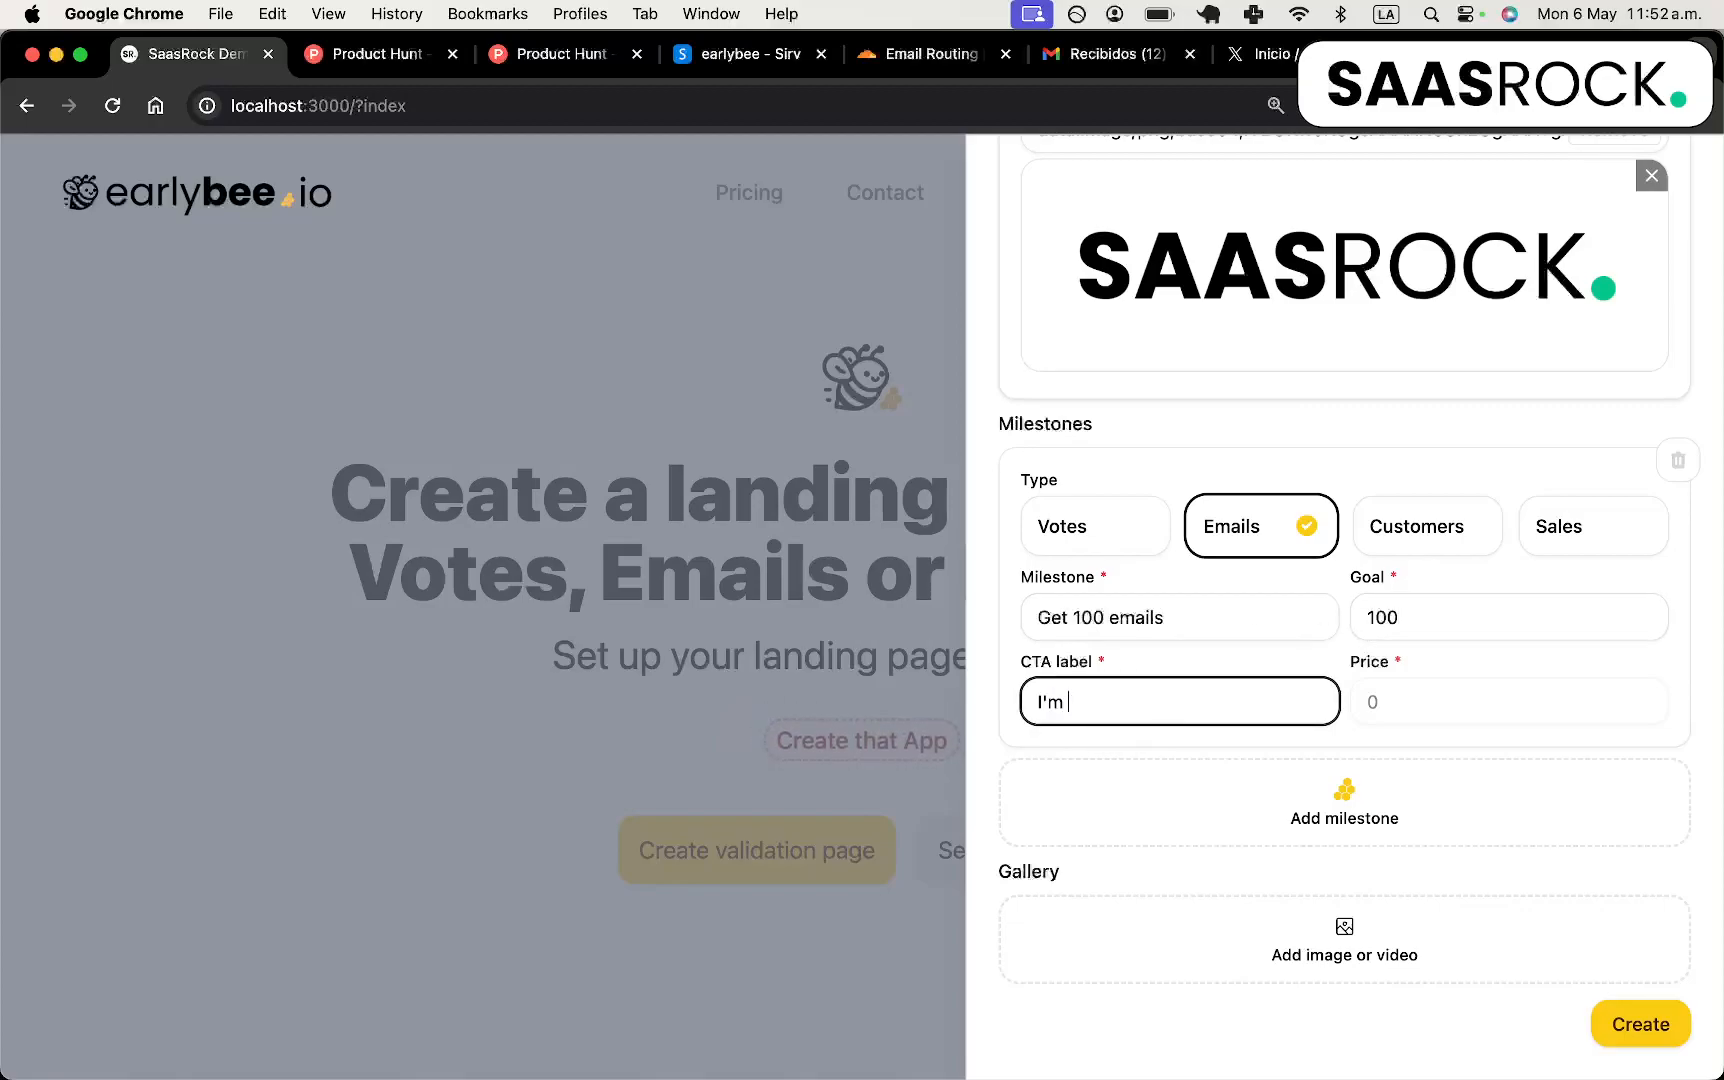
{"action": "type", "text": "m ins"}
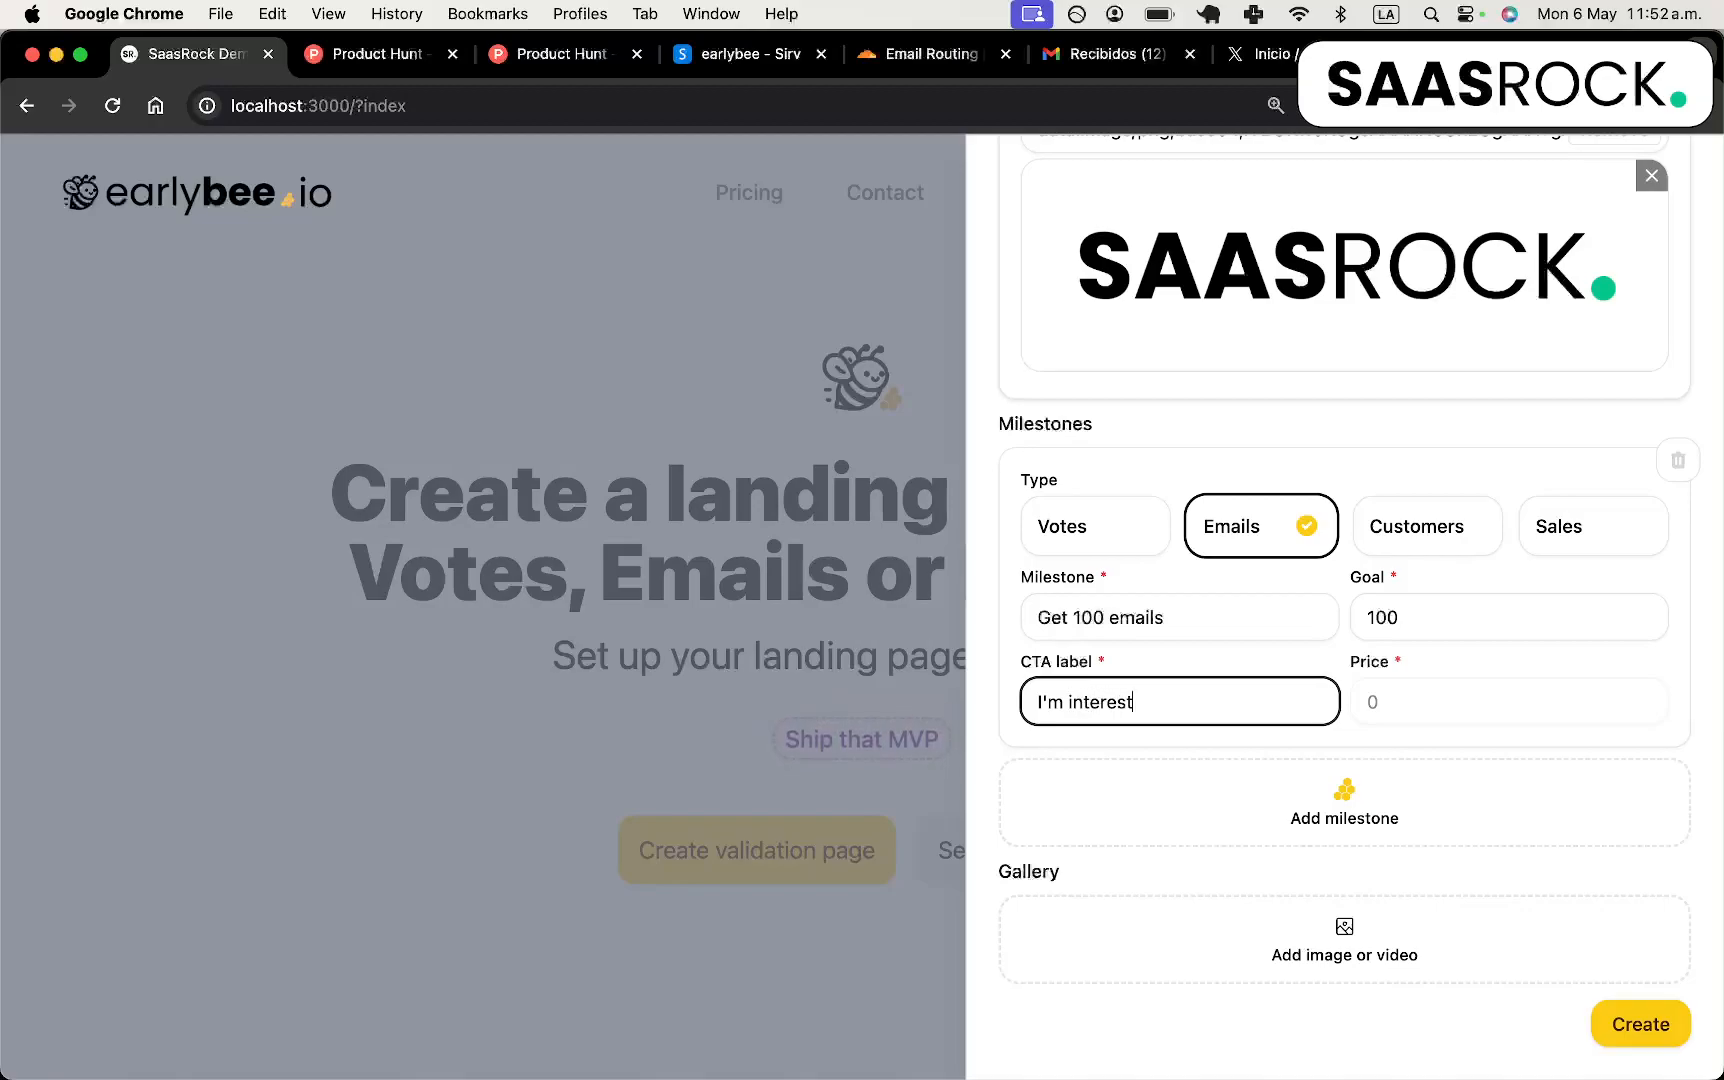
Add a second milestone and set its type to Customers.
{"action": "left_click", "coordinate": [1300, 800]}
{"action": "scroll", "coordinate": [1320, 710], "scroll_direction": "down", "scroll_amount": 2}
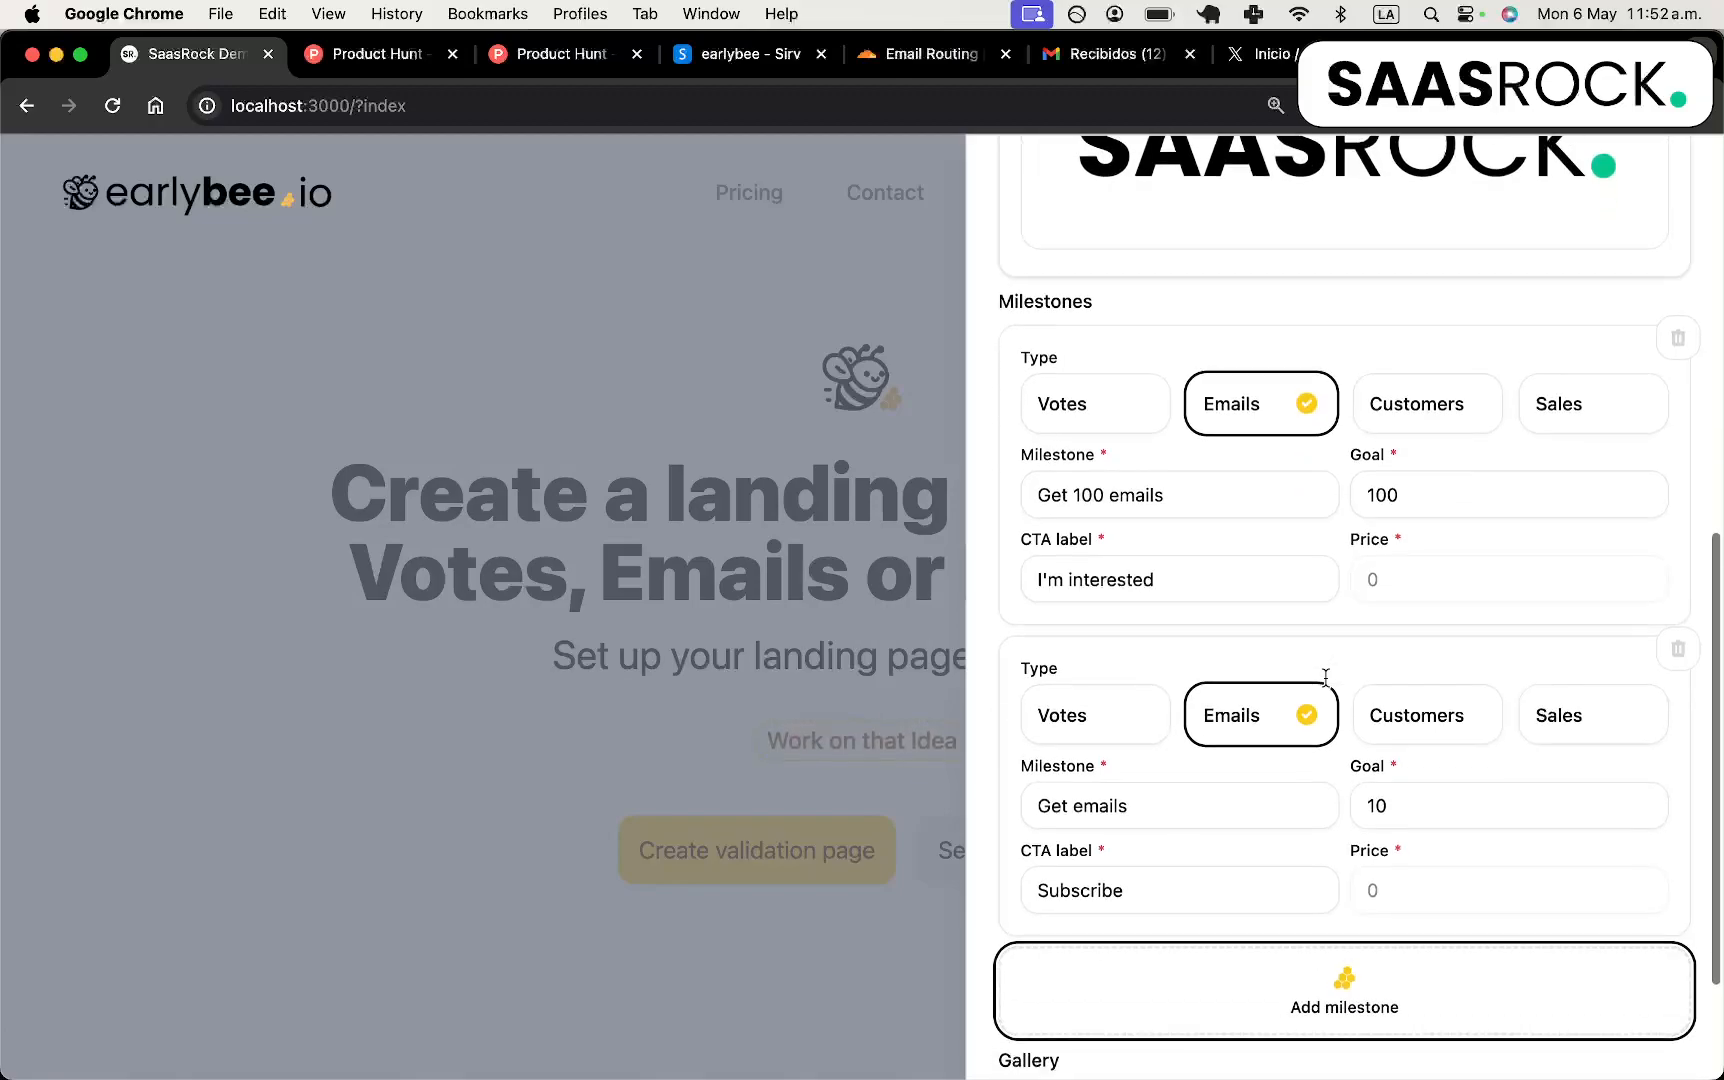
{"action": "scroll", "coordinate": [1504, 575], "scroll_direction": "down", "scroll_amount": 2}
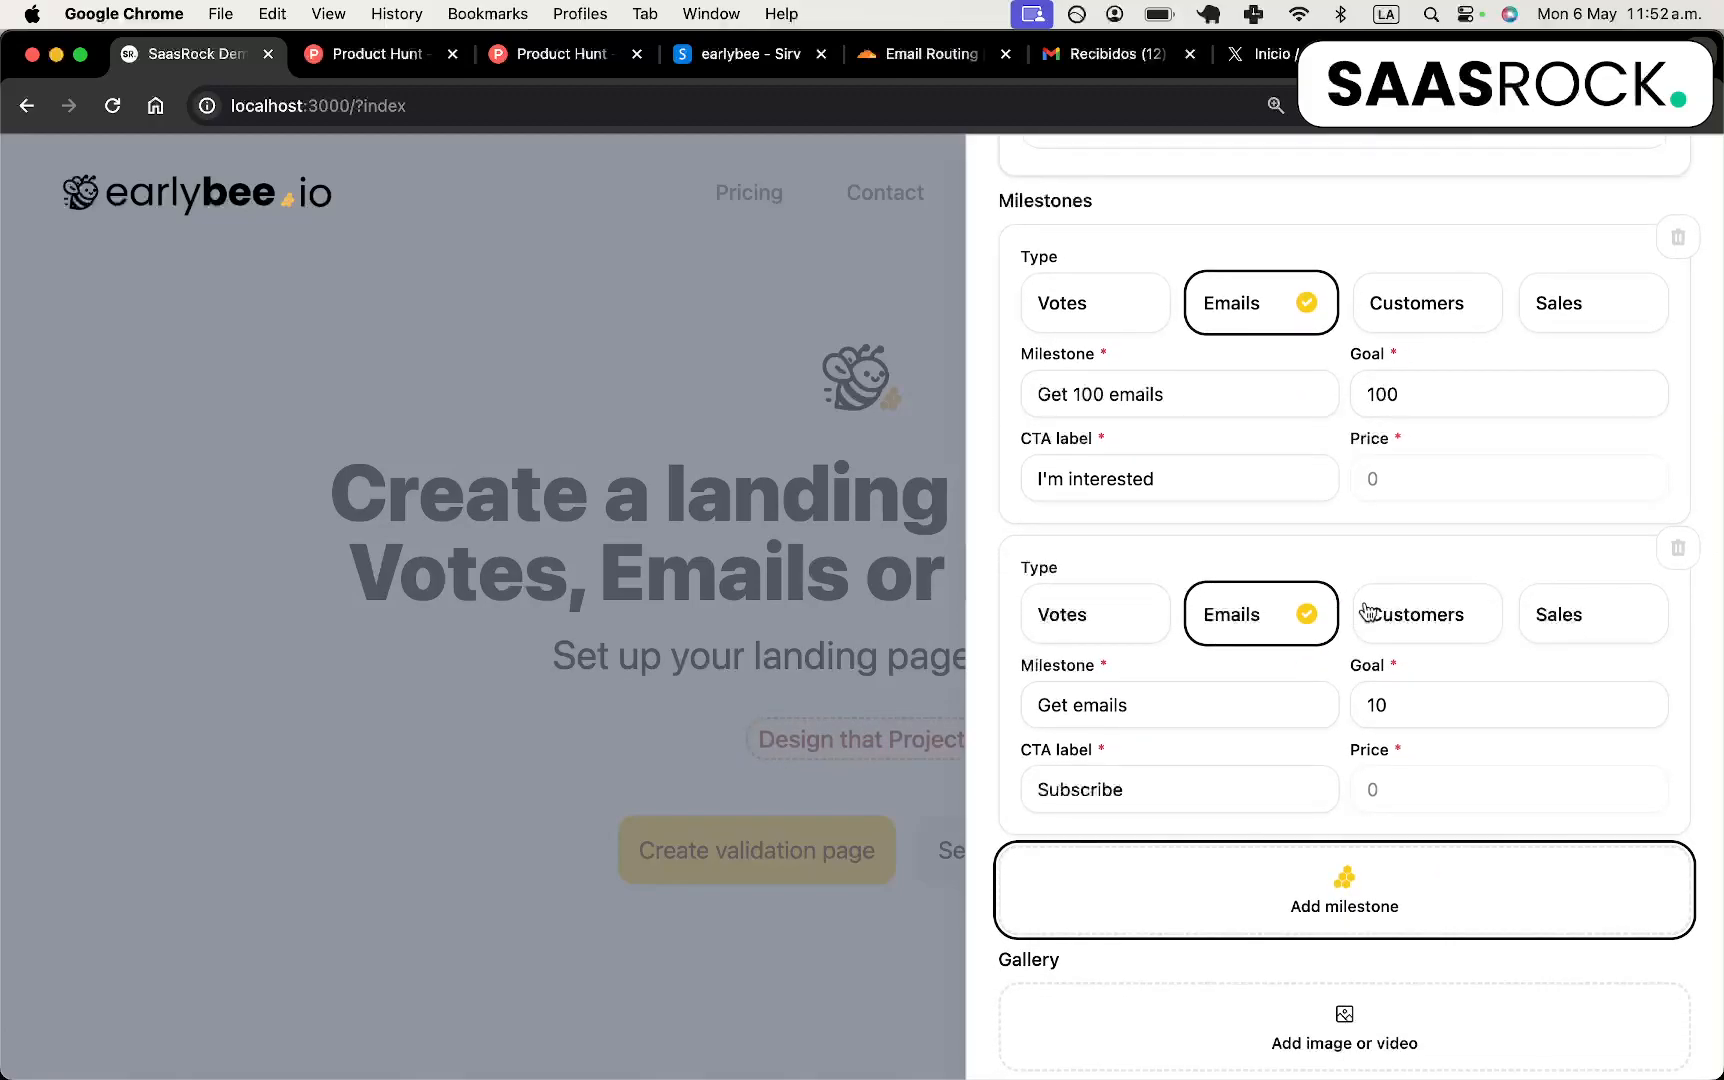
{"action": "left_click", "coordinate": [1420, 614]}
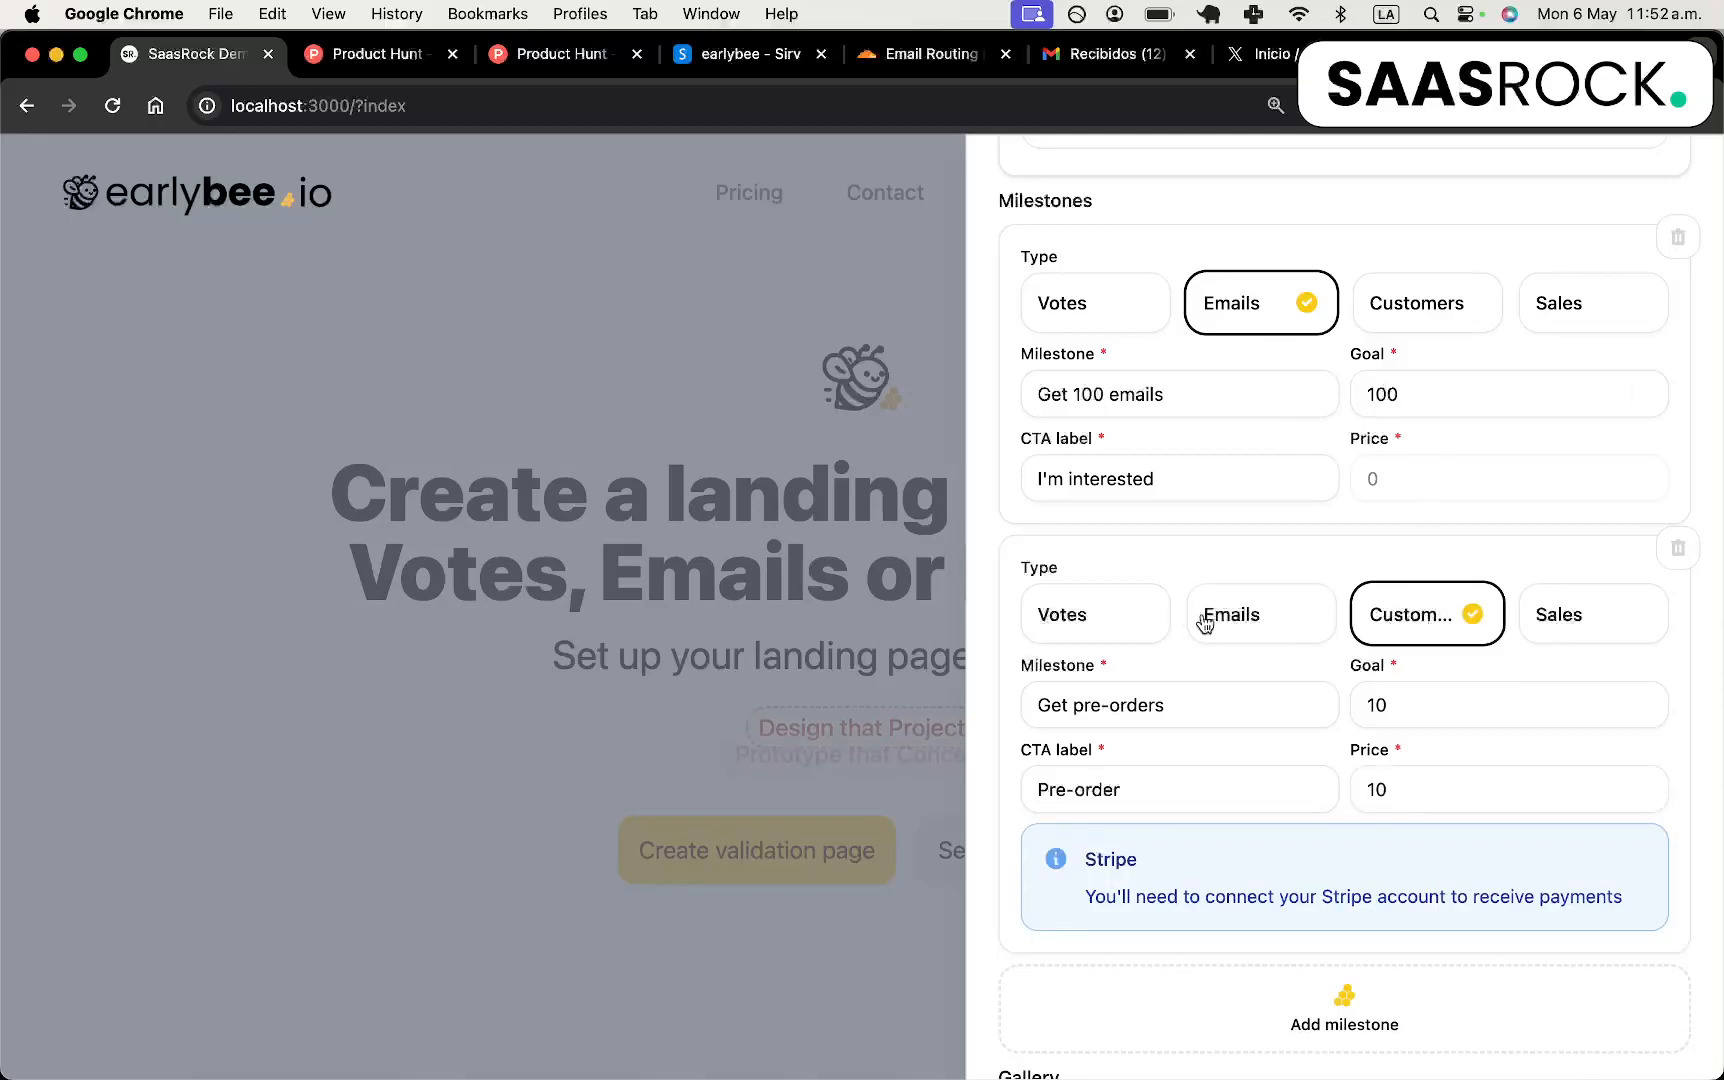
Rename the second milestone as "Pre-order at $50 (final price $499)".
{"action": "double_click", "coordinate": [1150, 705]}
{"action": "key", "text": "alt+shift+Left"}
{"action": "key", "text": "alt+shift+Left"}
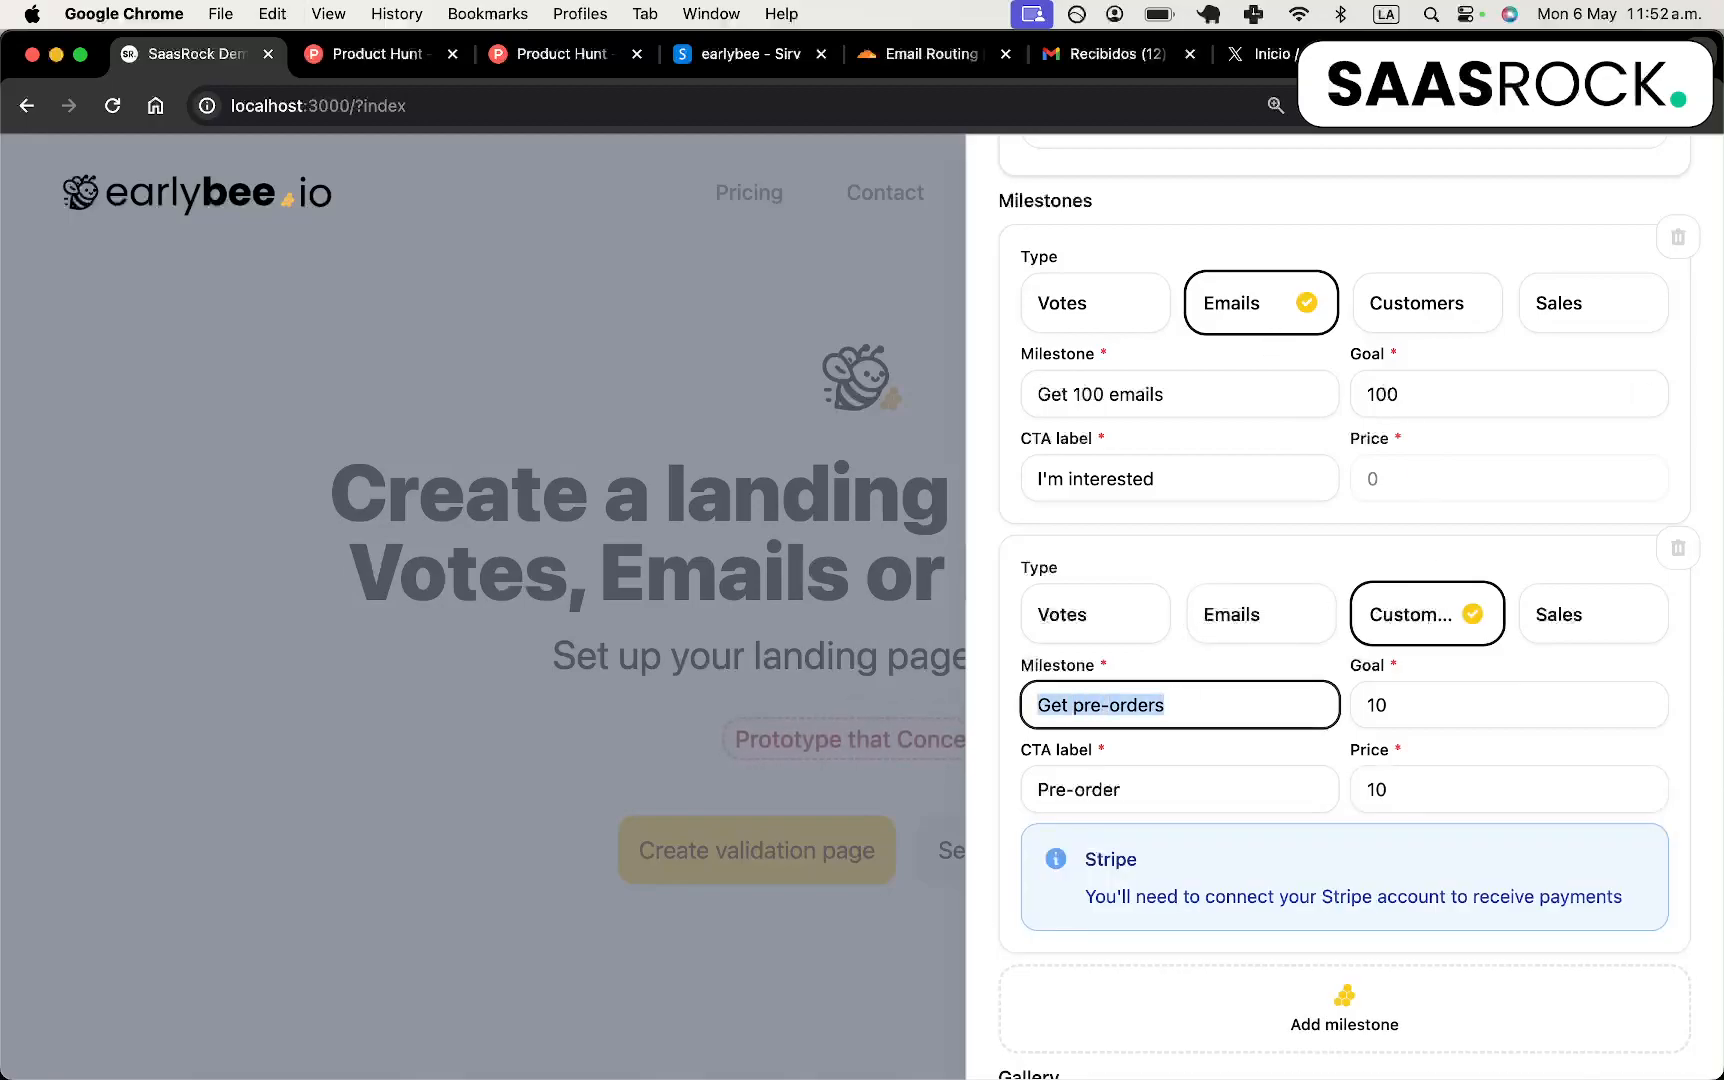
{"action": "left_click", "coordinate": [1119, 707]}
{"action": "left_click_drag", "start_coordinate": [1217, 711], "coordinate": [1022, 709]}
{"action": "triple_click", "coordinate": [1090, 700]}
{"action": "left_click", "coordinate": [1103, 698]}
{"action": "triple_click", "coordinate": [1103, 698]}
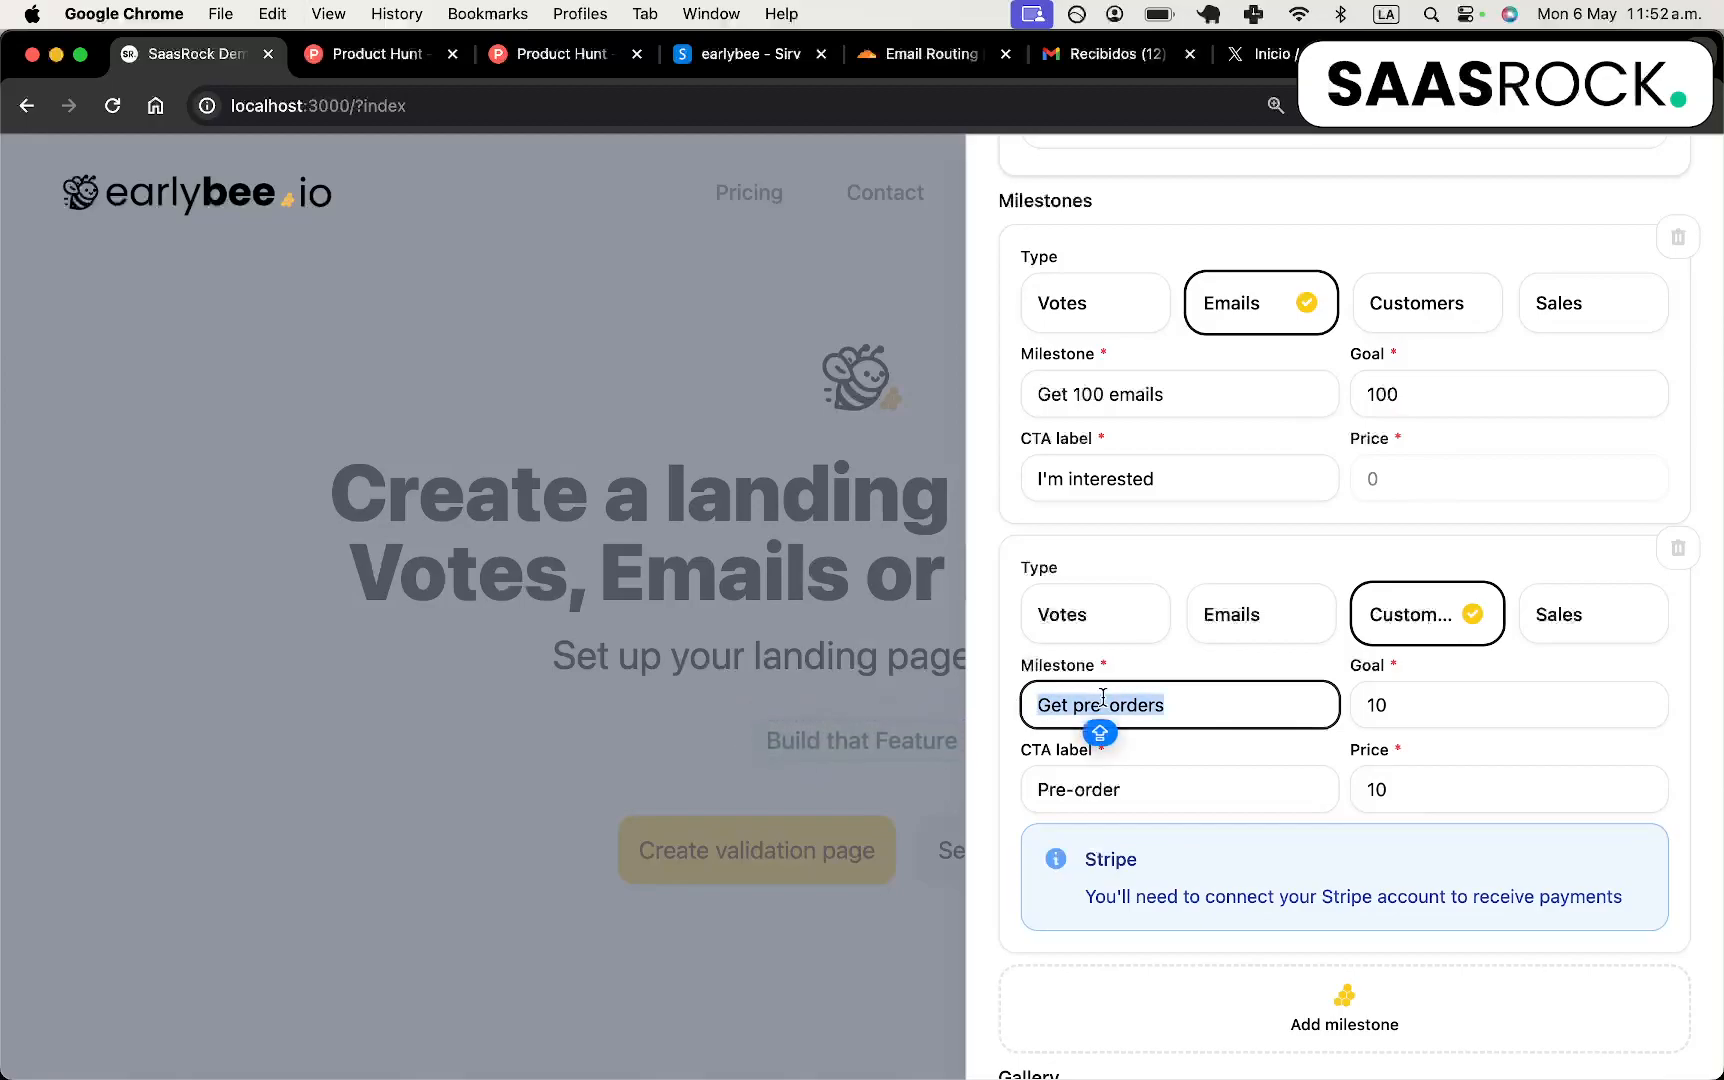
{"action": "type", "text": "Pre-order at $50"}
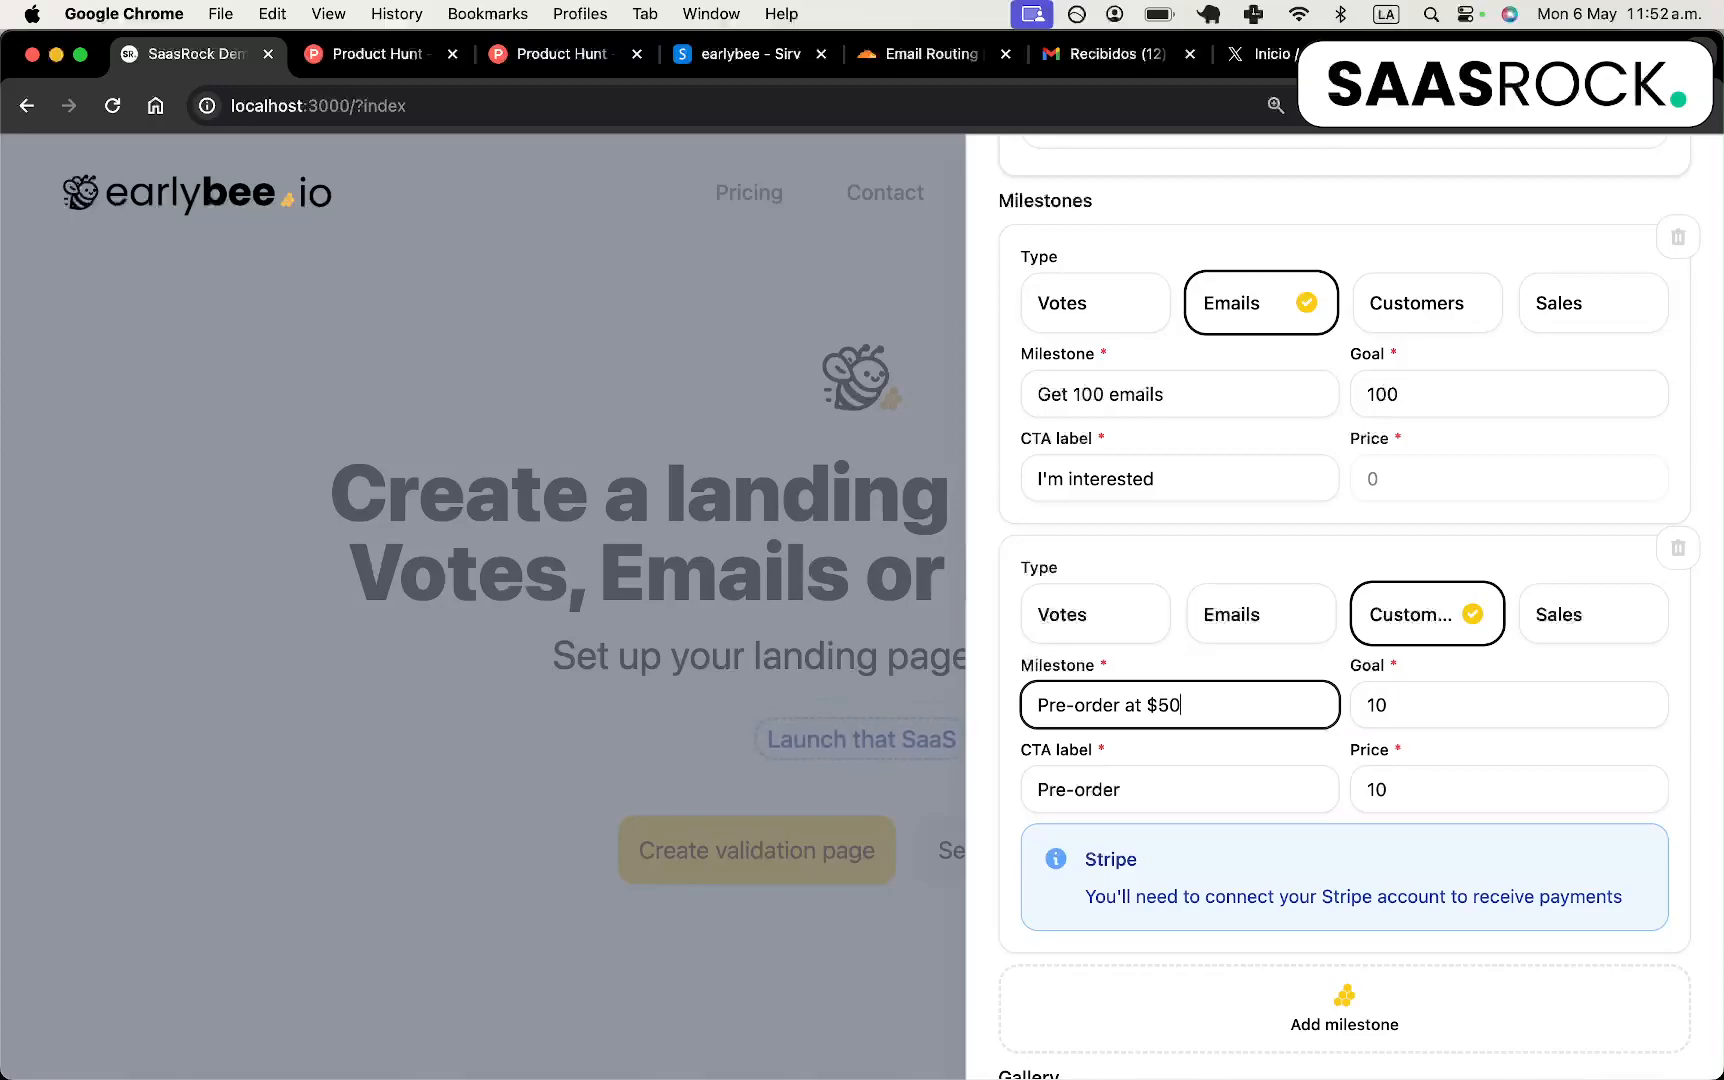
{"action": "type", "text": " (final prci"}
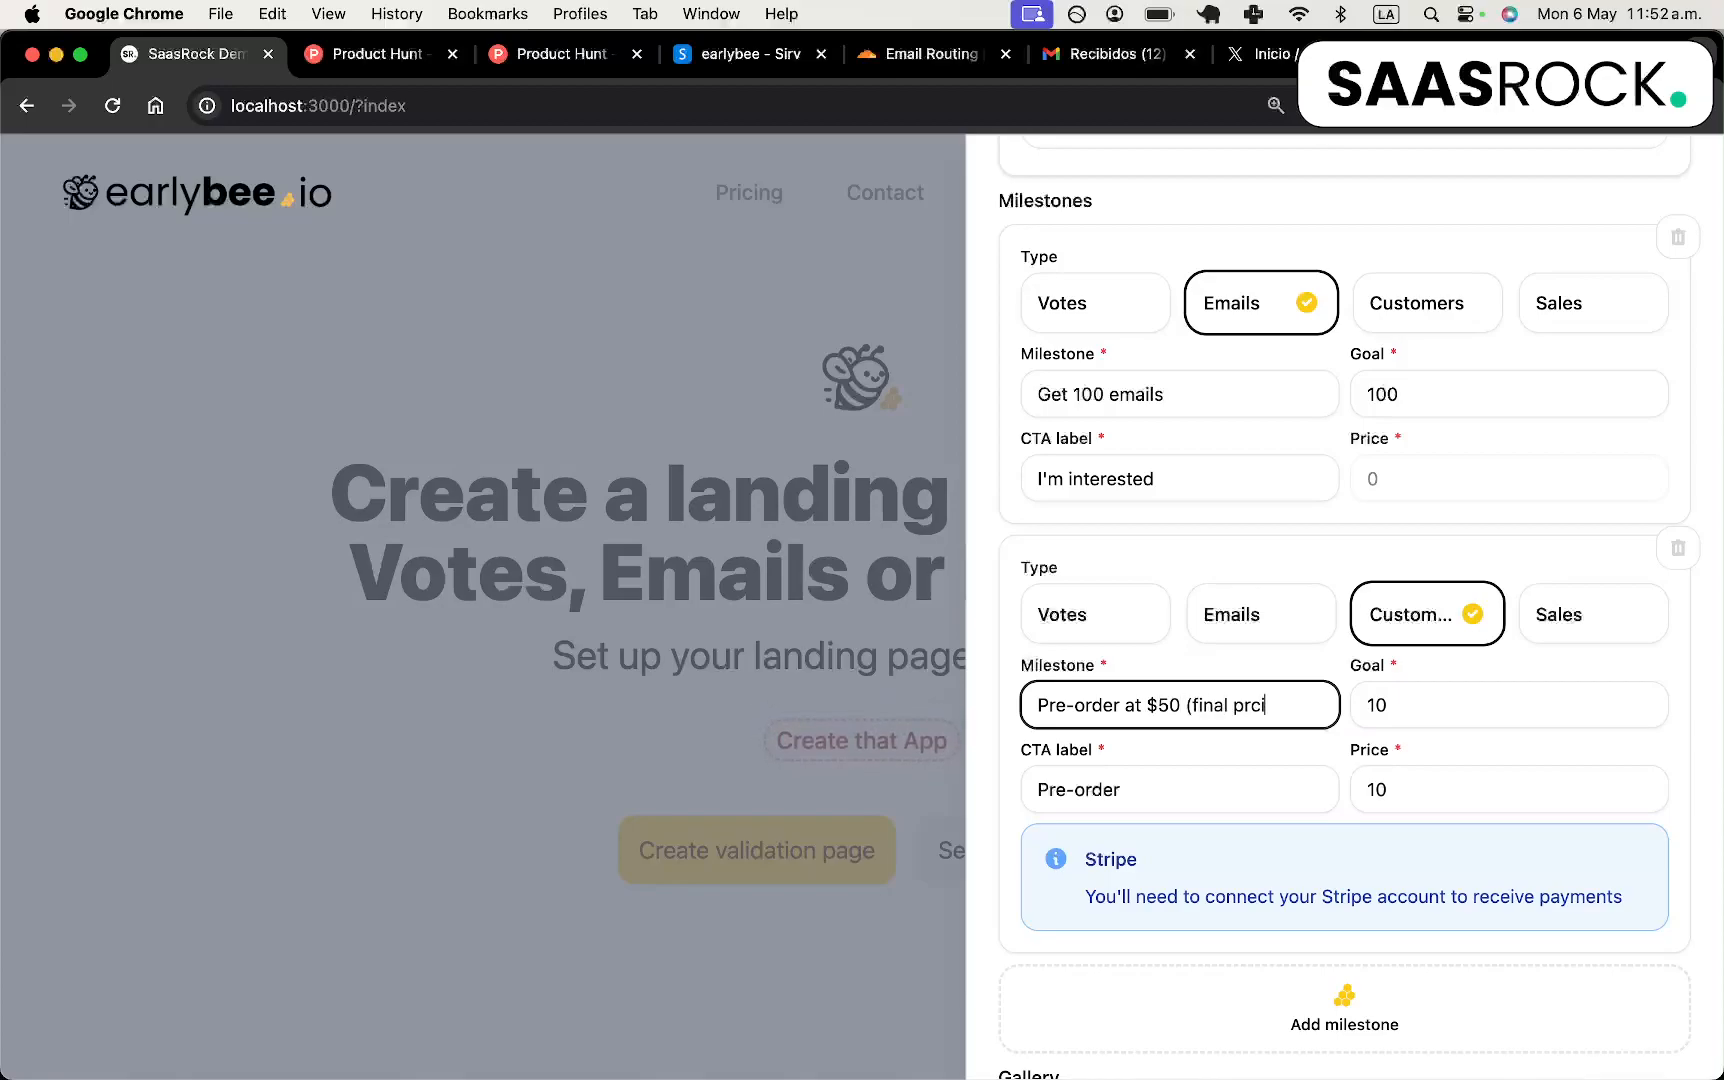
{"action": "type", "text": "e 499)"}
Set the second milestone's goal to 100, its CTA label to "Pre-order now" and its price to 50.
{"action": "key", "text": "Tab"}
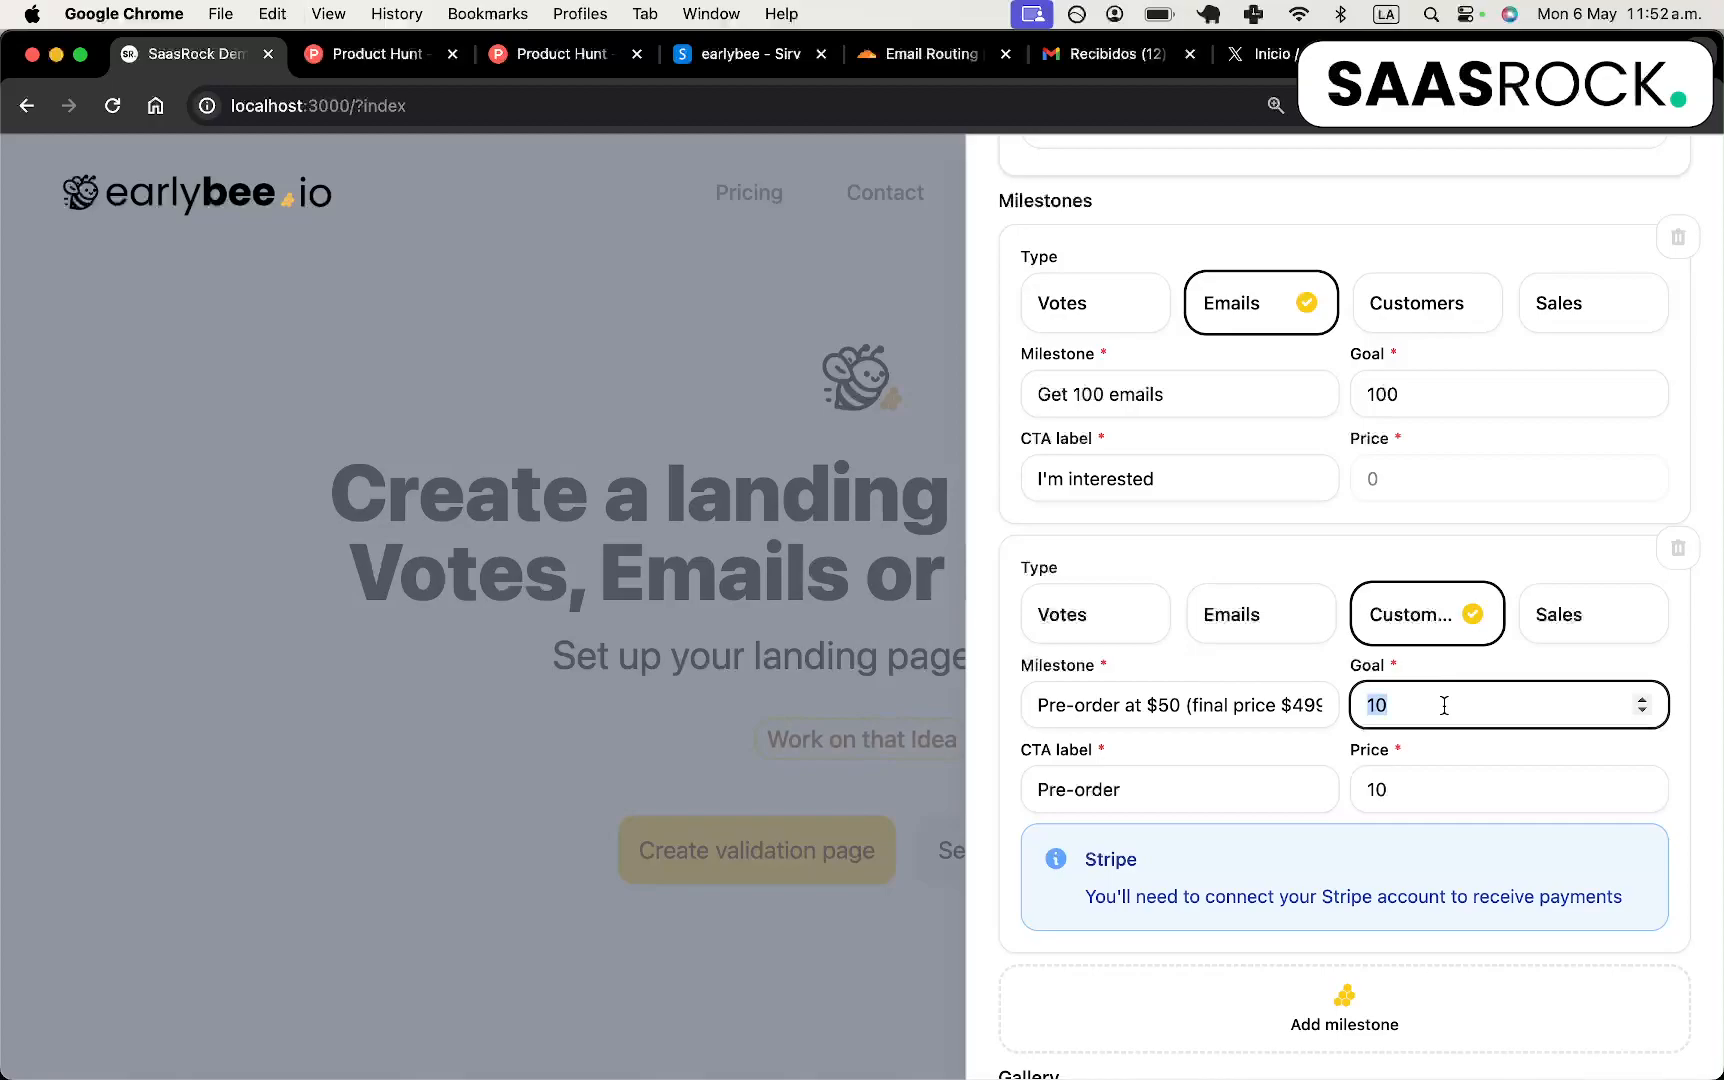
{"action": "type", "text": "10"}
{"action": "left_click", "coordinate": [1191, 786]}
{"action": "double_click", "coordinate": [1177, 783]}
{"action": "key", "text": "Right"}
{"action": "type", "text": "no"}
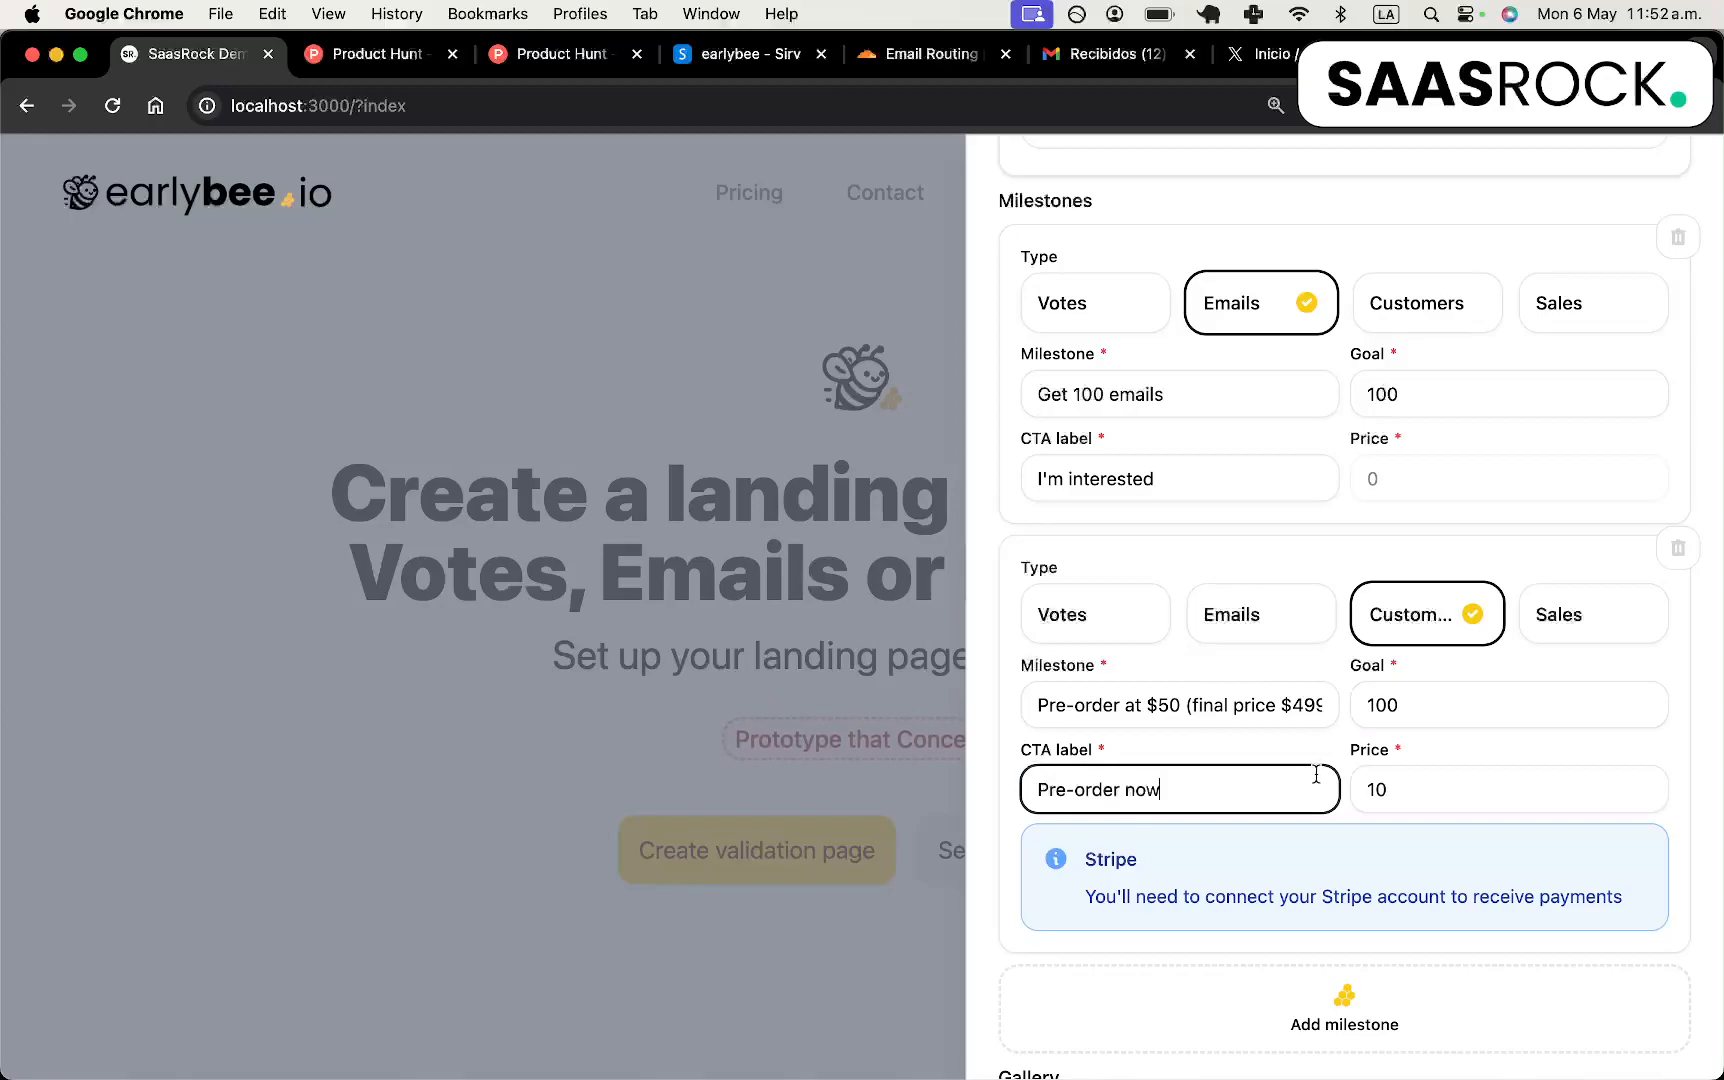
{"action": "left_click", "coordinate": [1390, 788]}
{"action": "type", "text": "50"}
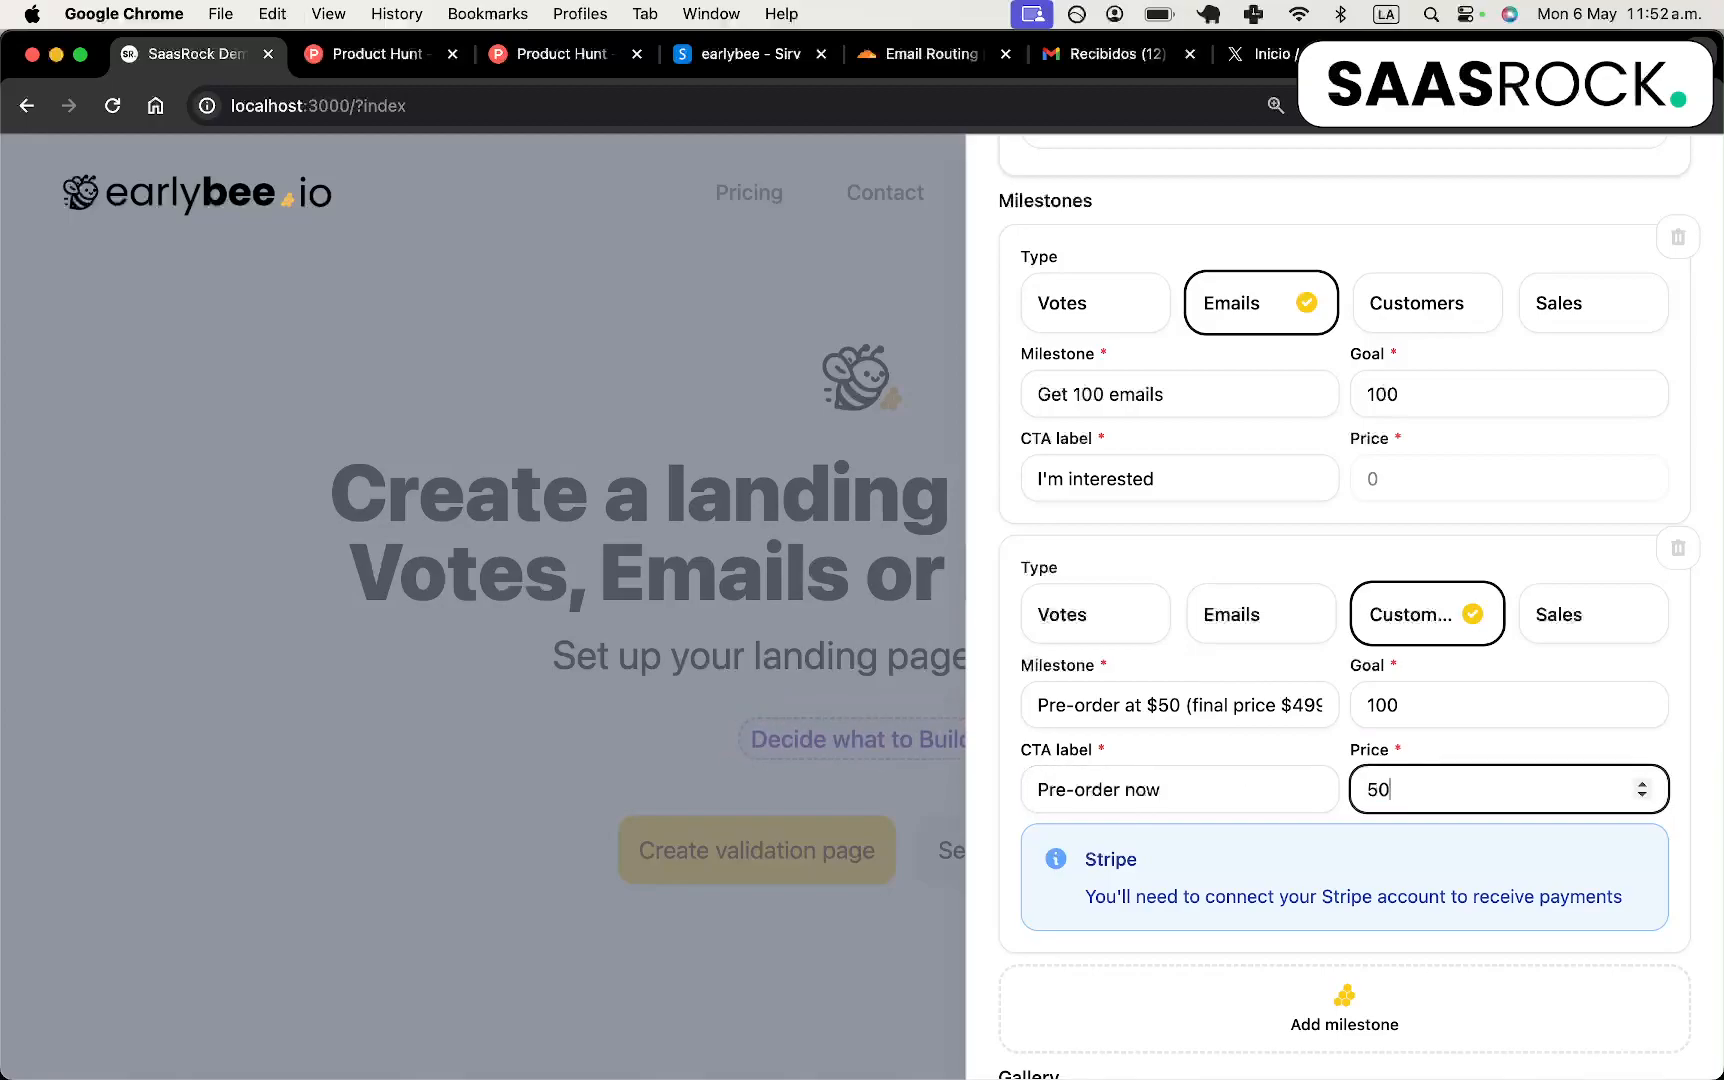
Add an image entry to the landing page's gallery and start editing its URL.
{"action": "left_click", "coordinate": [1300, 820]}
{"action": "scroll", "coordinate": [1292, 828], "scroll_direction": "down", "scroll_amount": 2}
{"action": "triple_click", "coordinate": [1262, 785]}
{"action": "scroll", "coordinate": [1268, 830], "scroll_direction": "down", "scroll_amount": 2}
{"action": "left_click", "coordinate": [1256, 940]}
{"action": "scroll", "coordinate": [1310, 790], "scroll_direction": "down", "scroll_amount": 2}
{"action": "left_click", "coordinate": [1309, 843]}
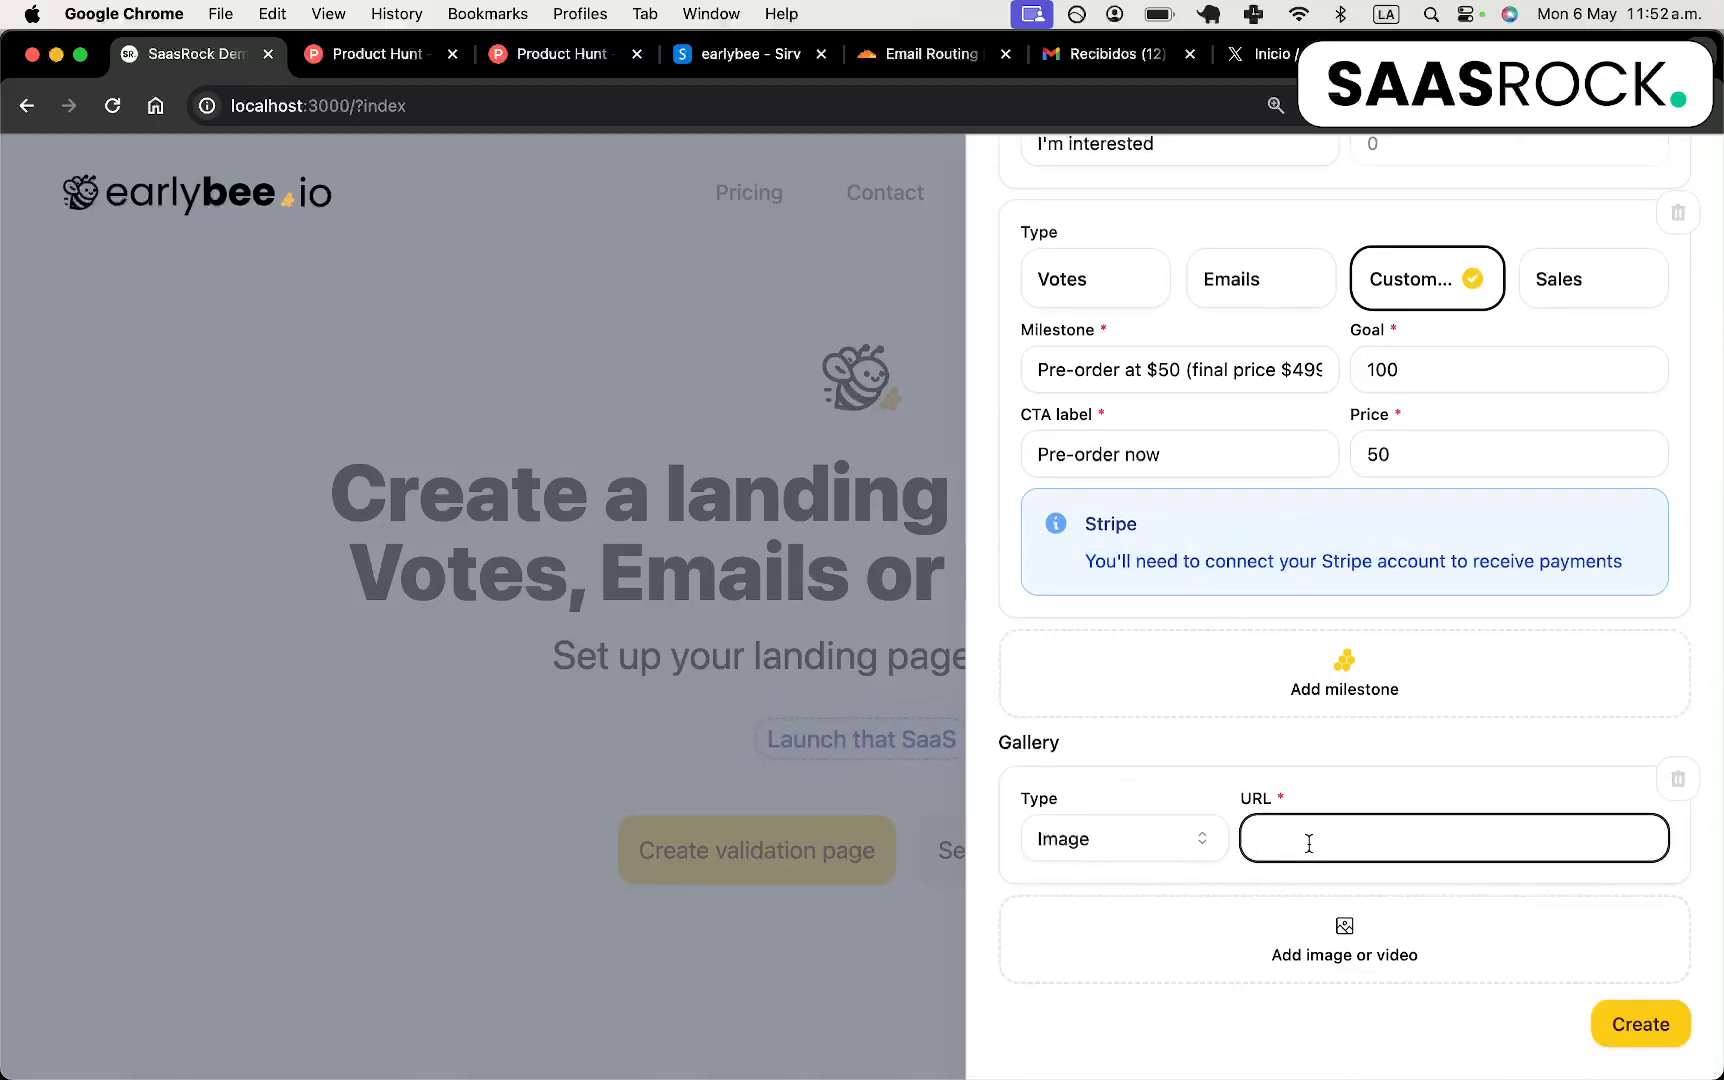
Set the gallery image's URL to yahooder.sirv.com/saasrock/seo/new/cover.jpg and create the landing page.
{"action": "key", "text": "super+n"}
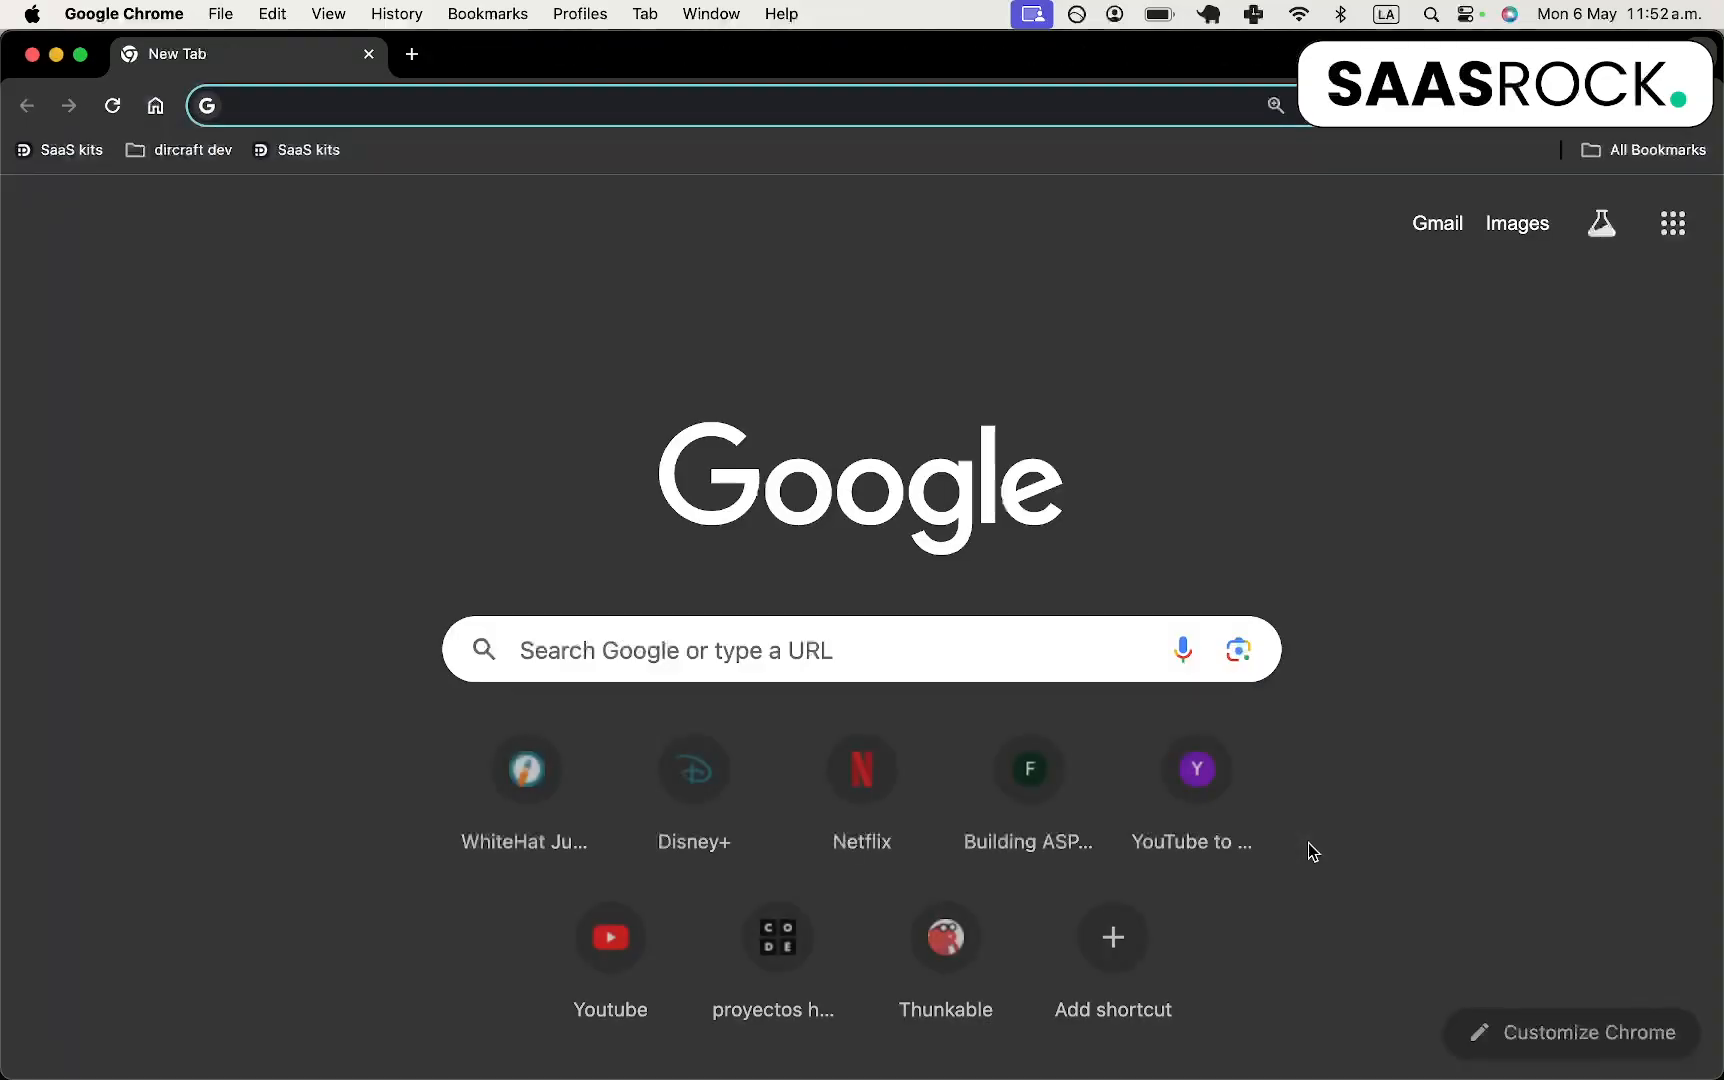
{"action": "type", "text": "yah"}
{"action": "key", "text": "Right"}
{"action": "key", "text": "shift+Left"}
{"action": "key", "text": "shift+Left"}
{"action": "key", "text": "shift+Left"}
{"action": "key", "text": "shift+Left"}
{"action": "key", "text": "shift+Left"}
{"action": "key", "text": "shift+Left"}
{"action": "key", "text": "shift+Left"}
{"action": "key", "text": "shift+Left"}
{"action": "key", "text": "shift+Left"}
{"action": "key", "text": "shift+Left"}
{"action": "key", "text": "shift+Left"}
{"action": "key", "text": "shift+Left"}
{"action": "key", "text": "shift+Left"}
{"action": "key", "text": "shift+Left"}
{"action": "key", "text": "shift+Left"}
{"action": "key", "text": "shift+Left"}
{"action": "key", "text": "shift+Left"}
{"action": "key", "text": "shift+Left"}
{"action": "key", "text": "shift+Left"}
{"action": "key", "text": "shift+Left"}
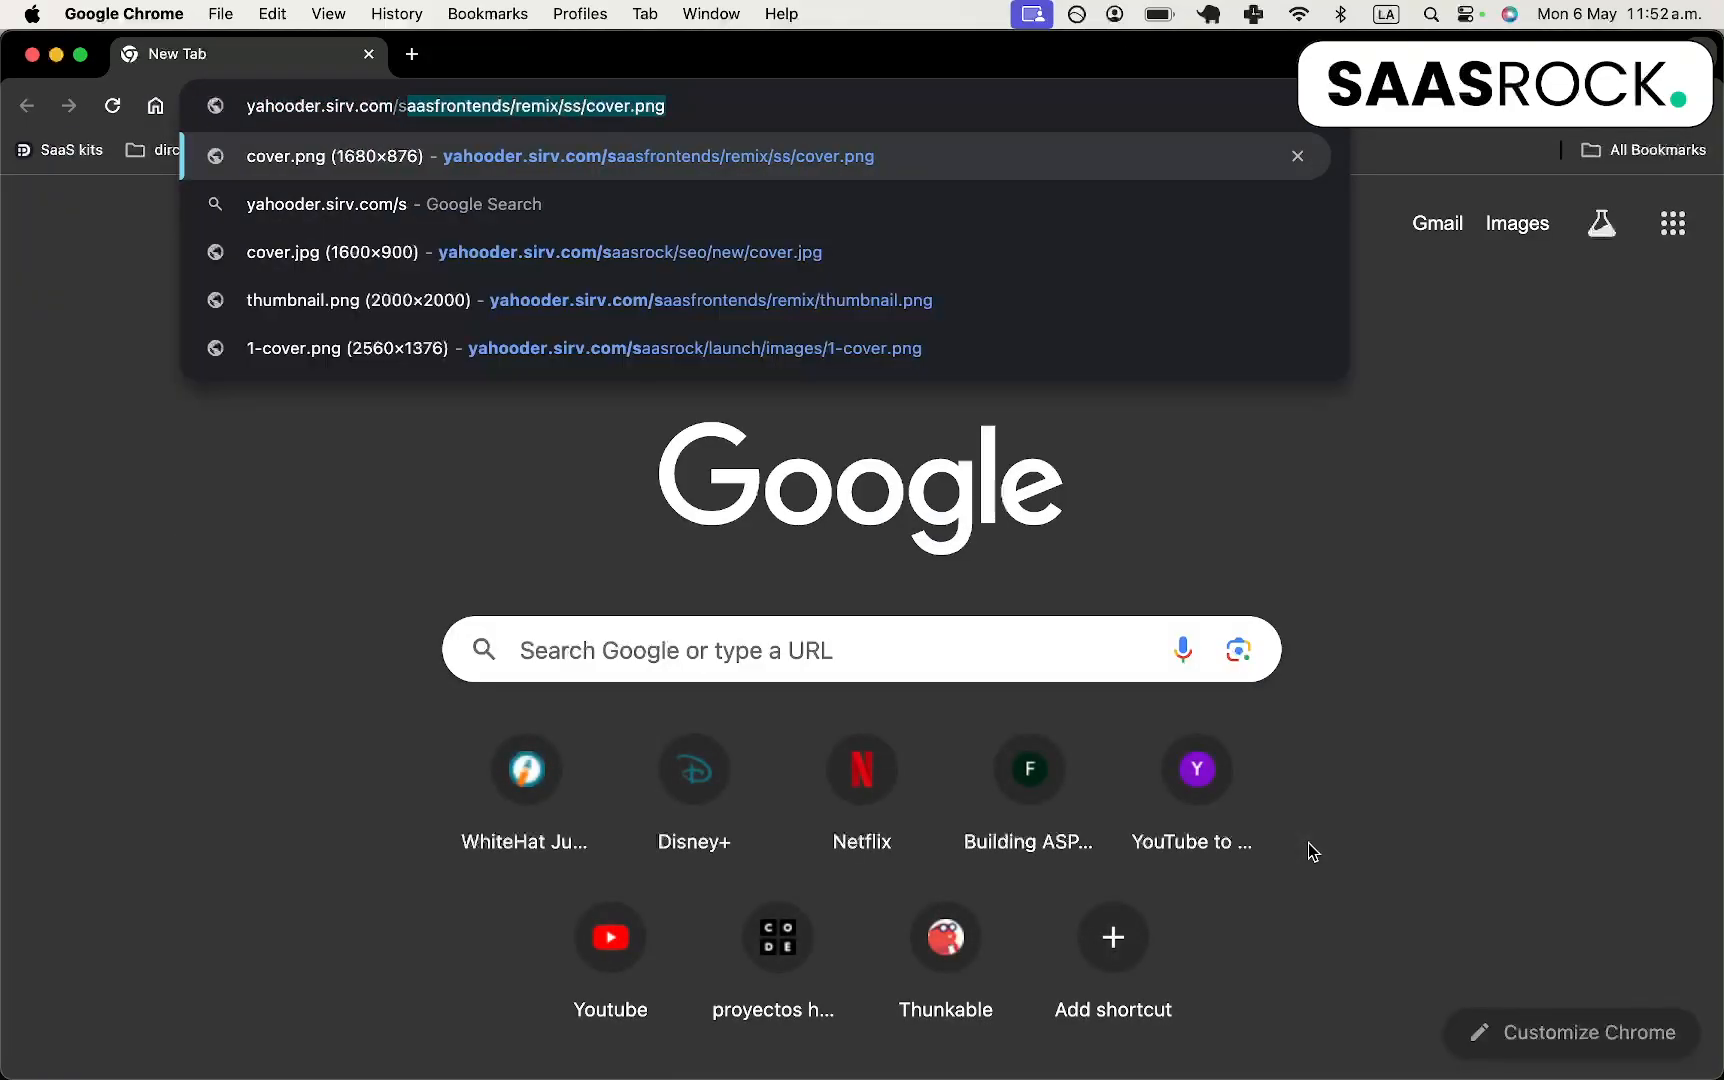
{"action": "type", "text": "asr"}
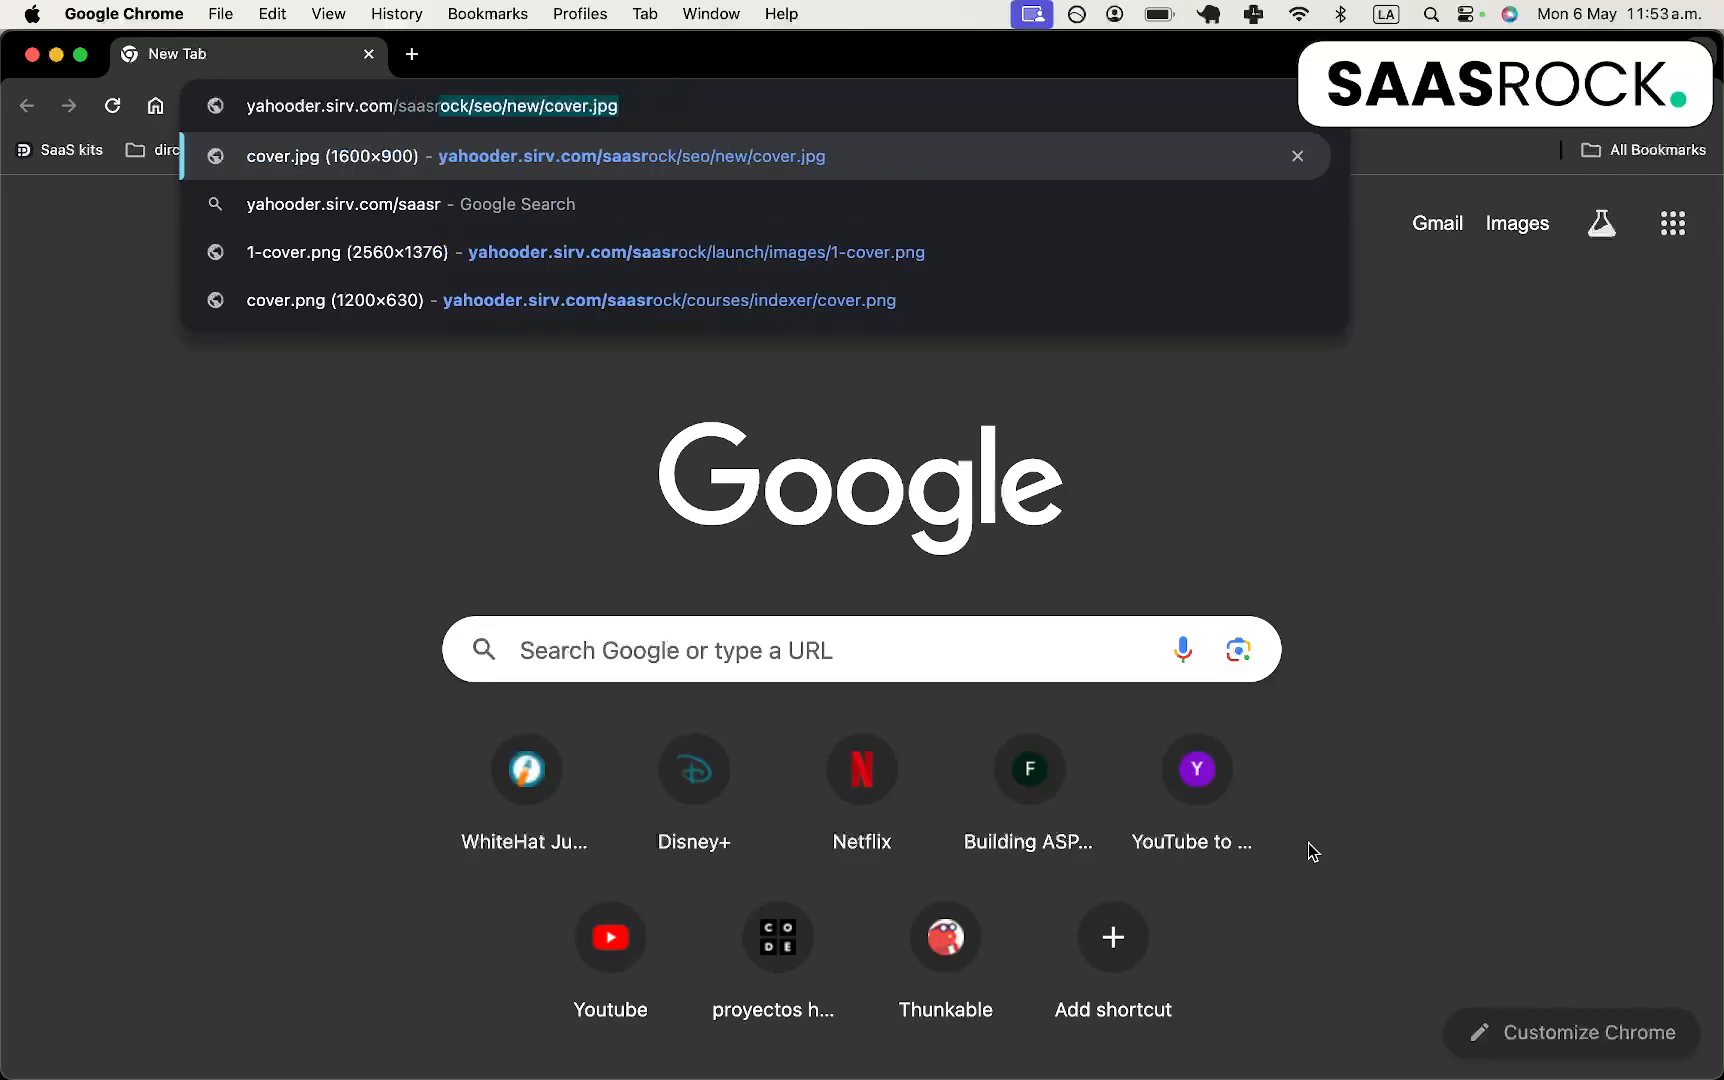
{"action": "key", "text": "super+a"}
{"action": "key", "text": "super+c"}
{"action": "key", "text": "super+w"}
{"action": "key", "text": "super+v"}
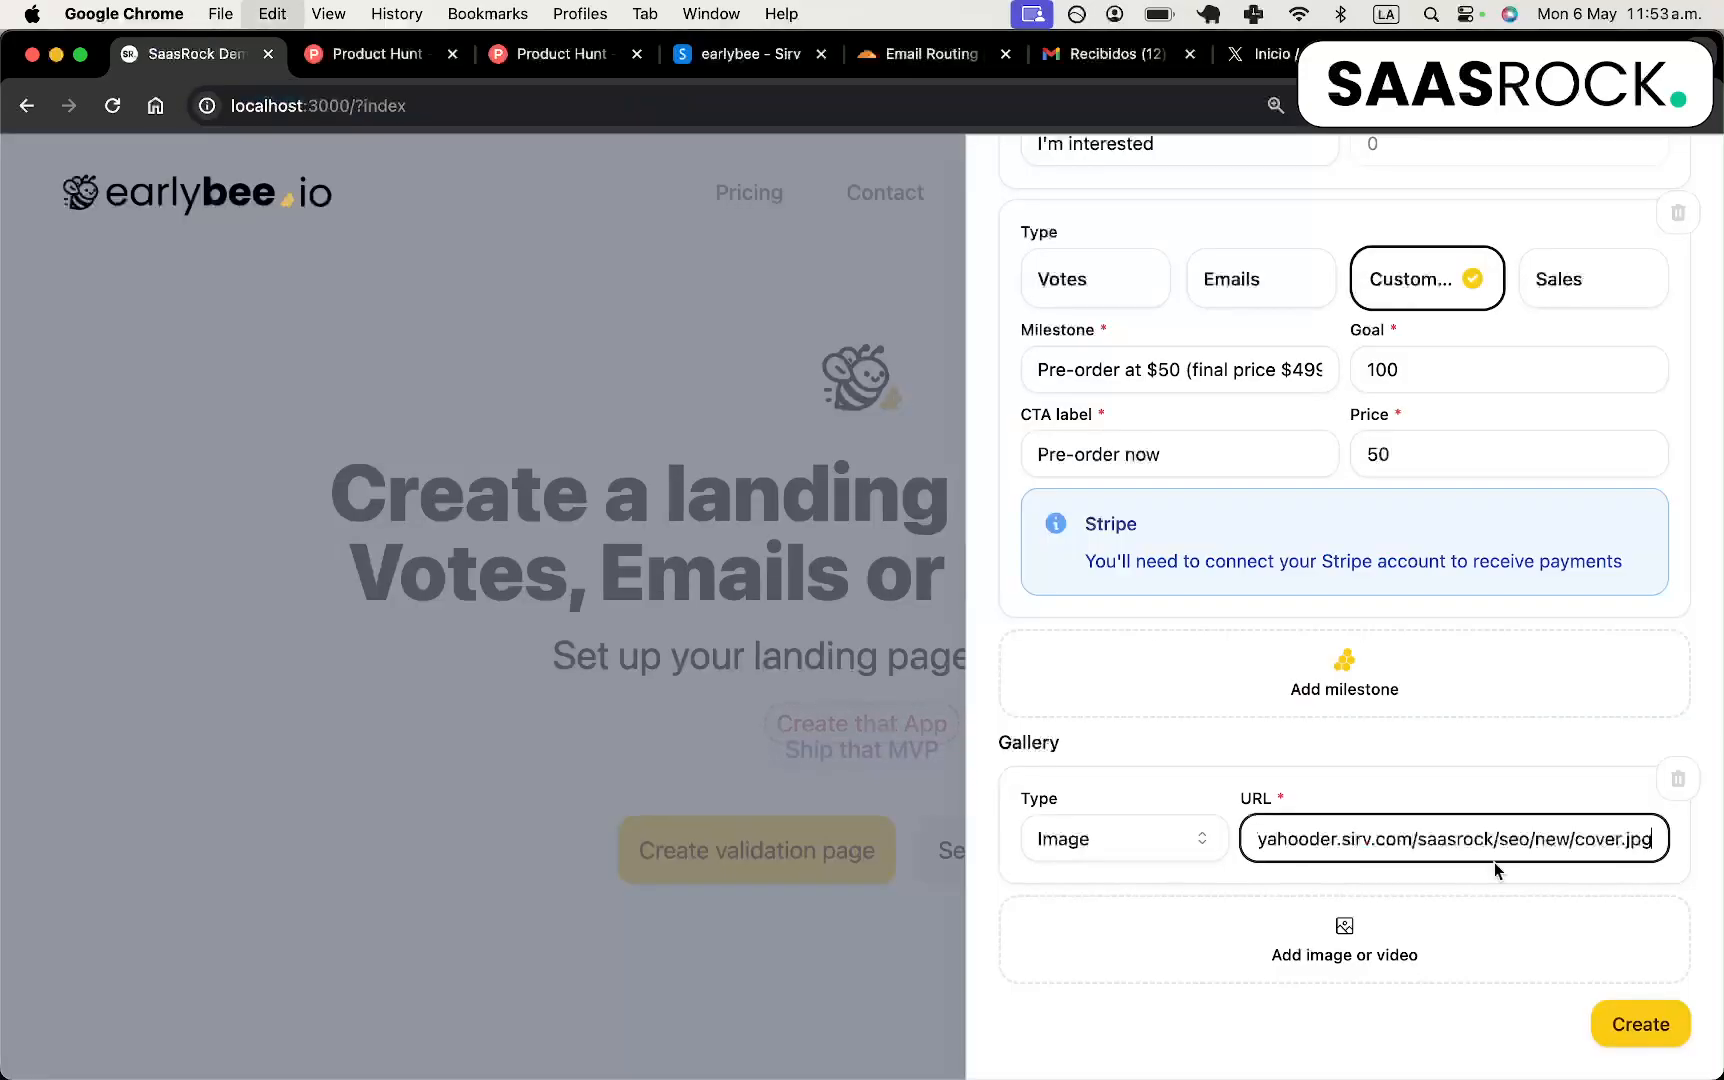
{"action": "left_click", "coordinate": [1630, 1022]}
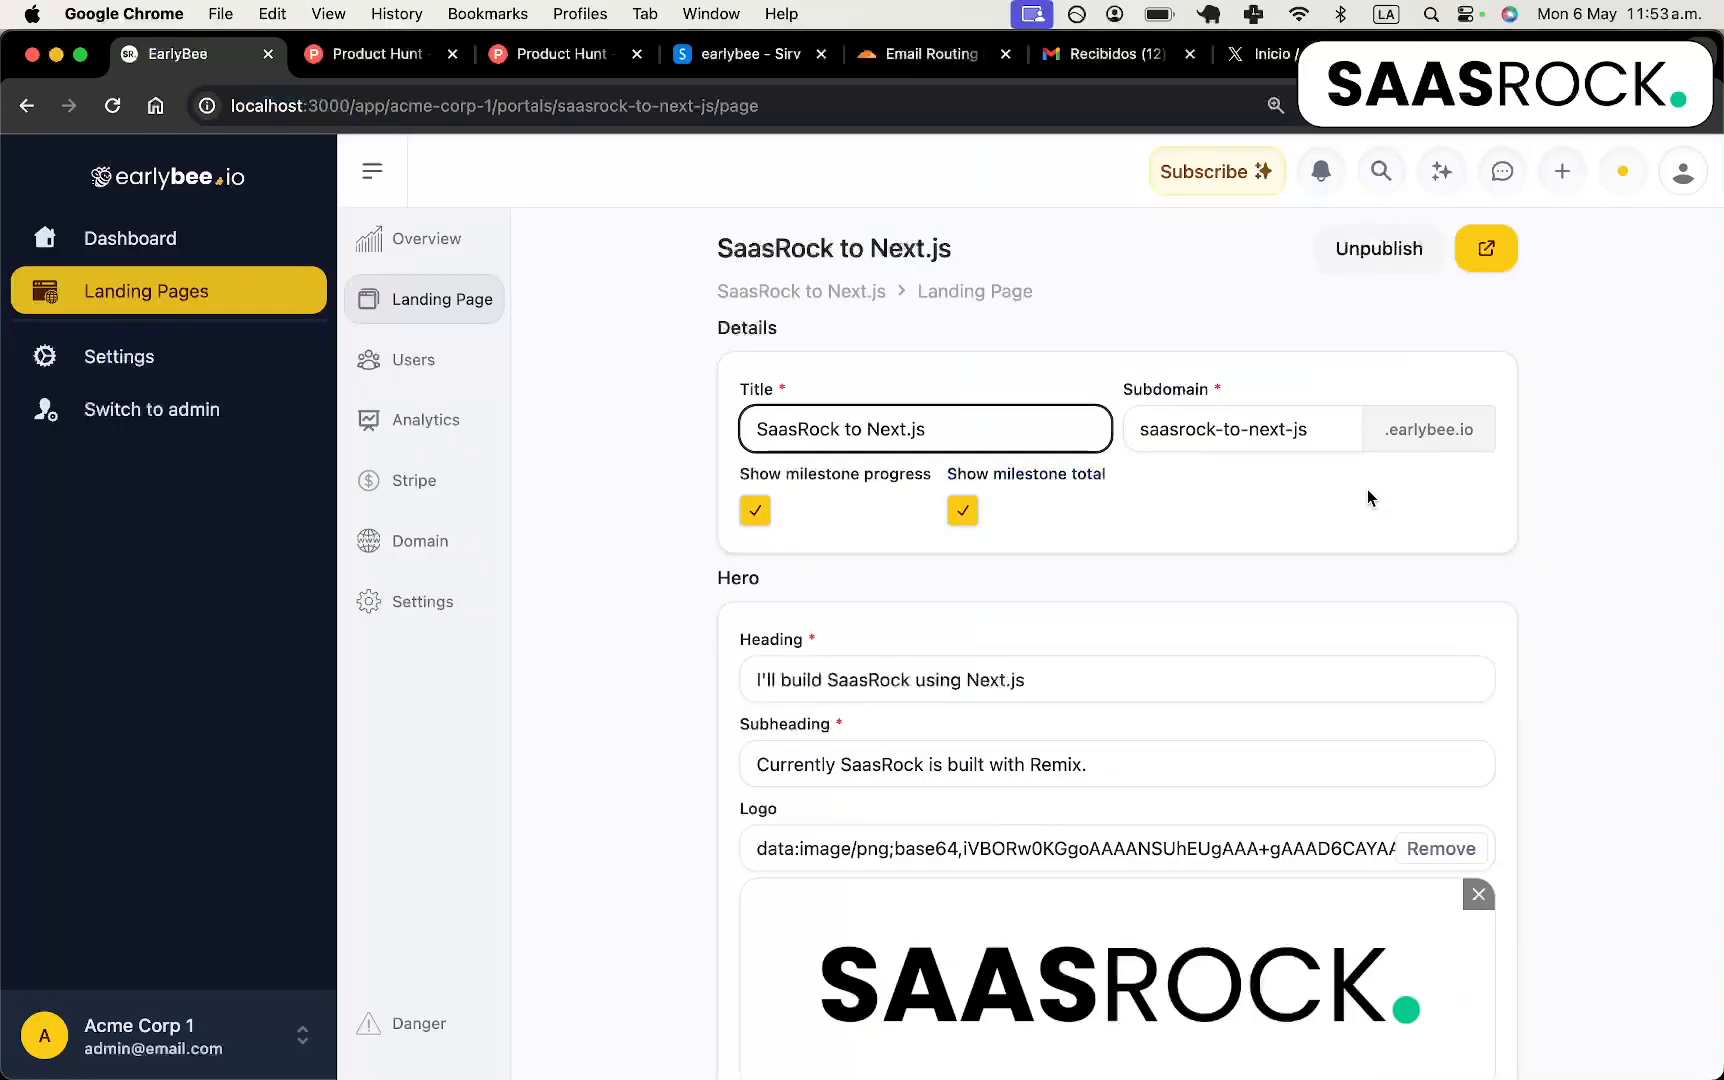
Open the published landing page and review its heading, subheading, gallery image and first milestone title.
{"action": "left_click", "coordinate": [1486, 249]}
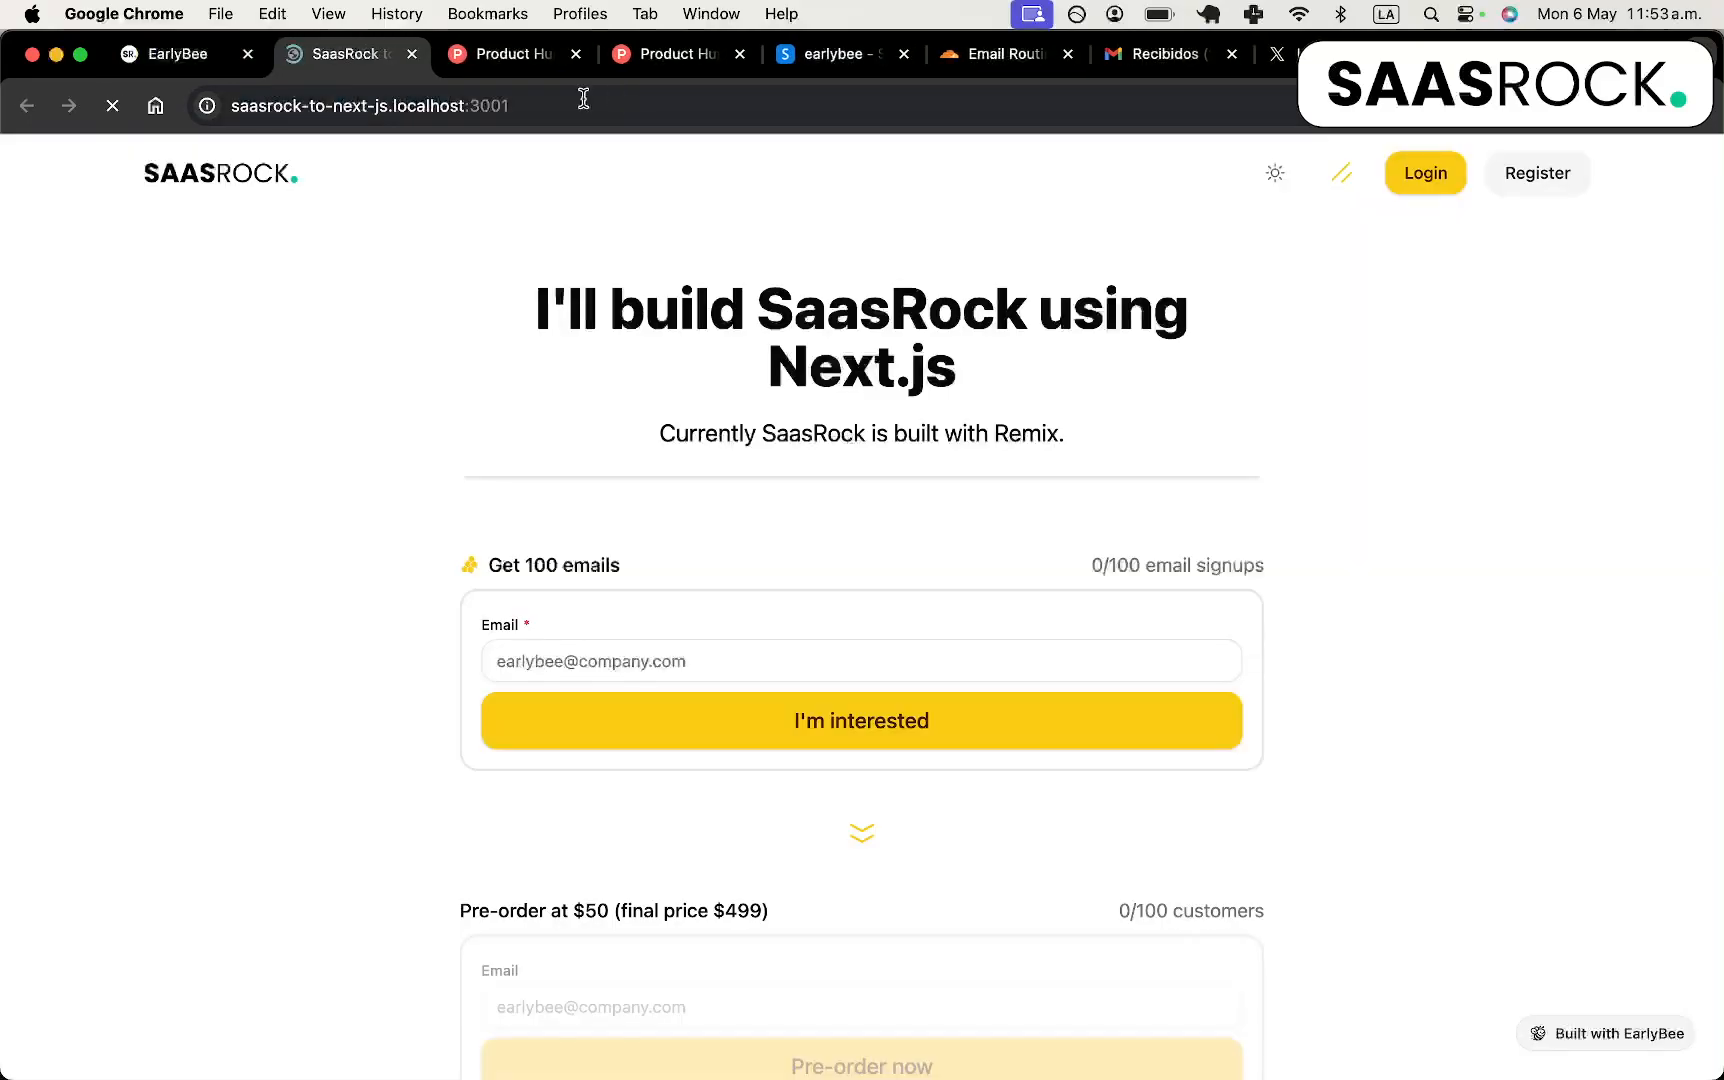
{"action": "left_click_drag", "start_coordinate": [524, 292], "coordinate": [1022, 383]}
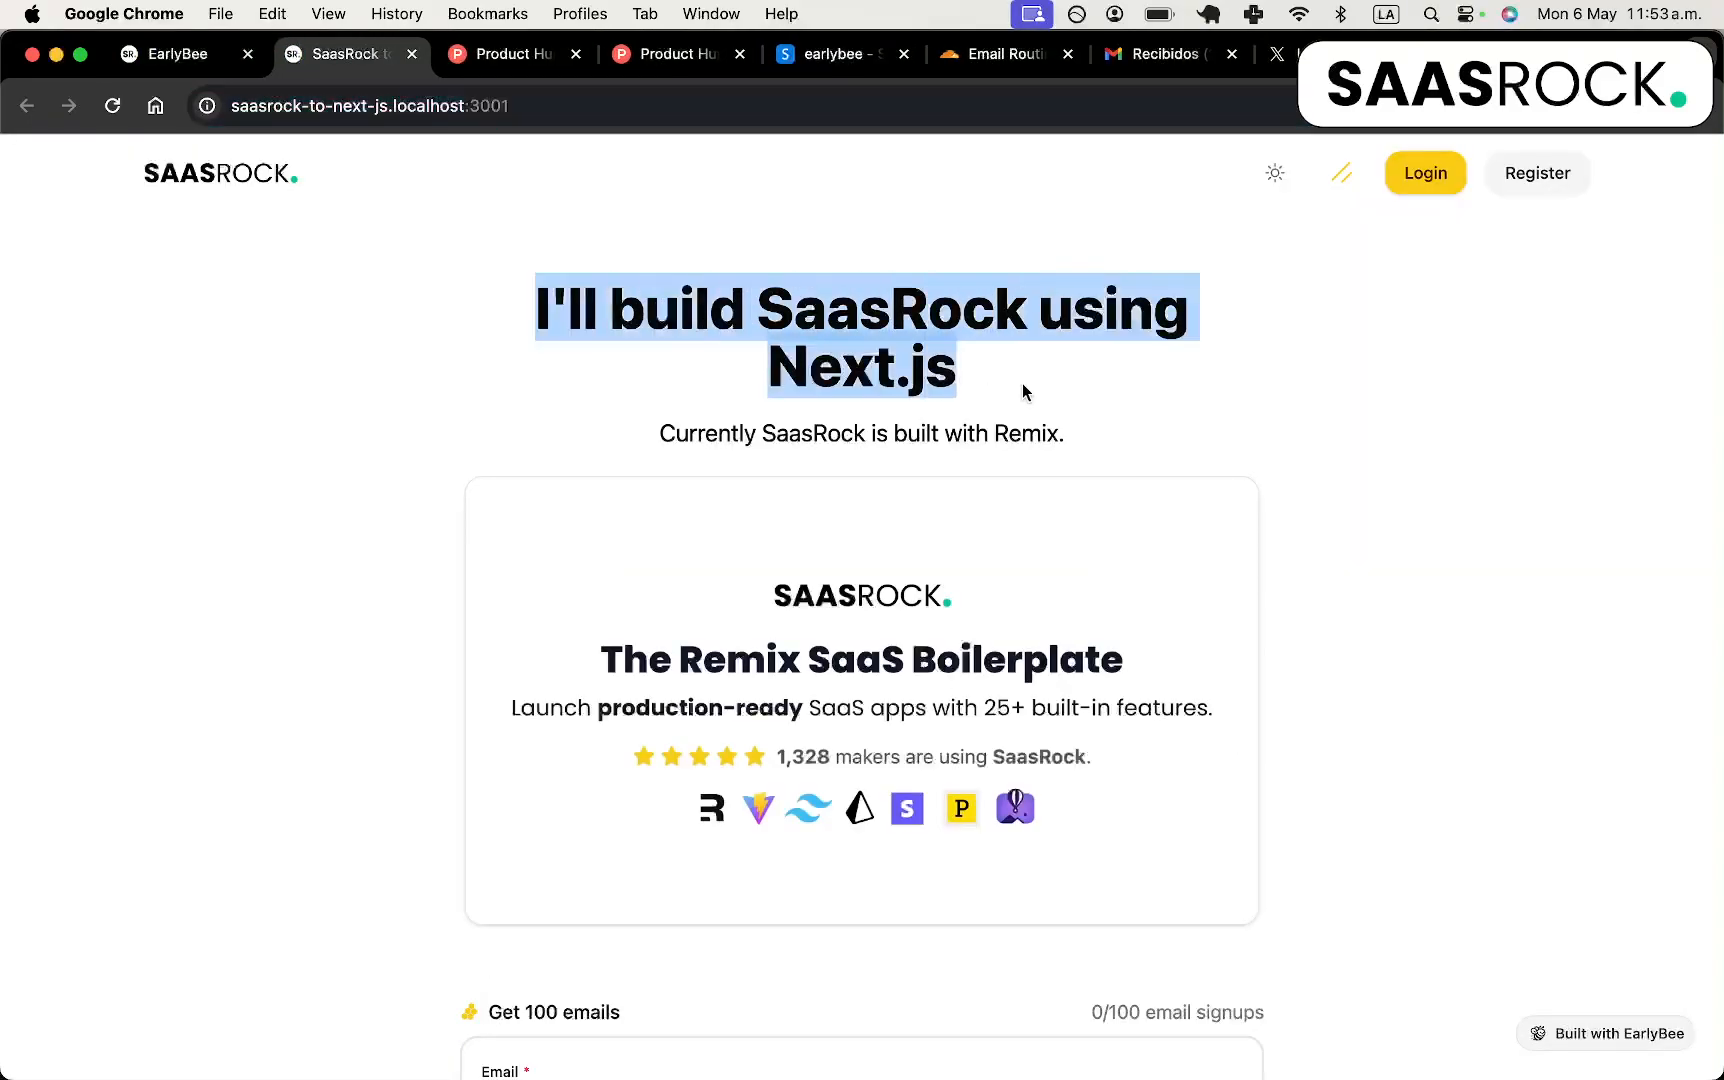
{"action": "triple_click", "coordinate": [816, 425]}
{"action": "scroll", "coordinate": [816, 425], "scroll_direction": "down", "scroll_amount": 5}
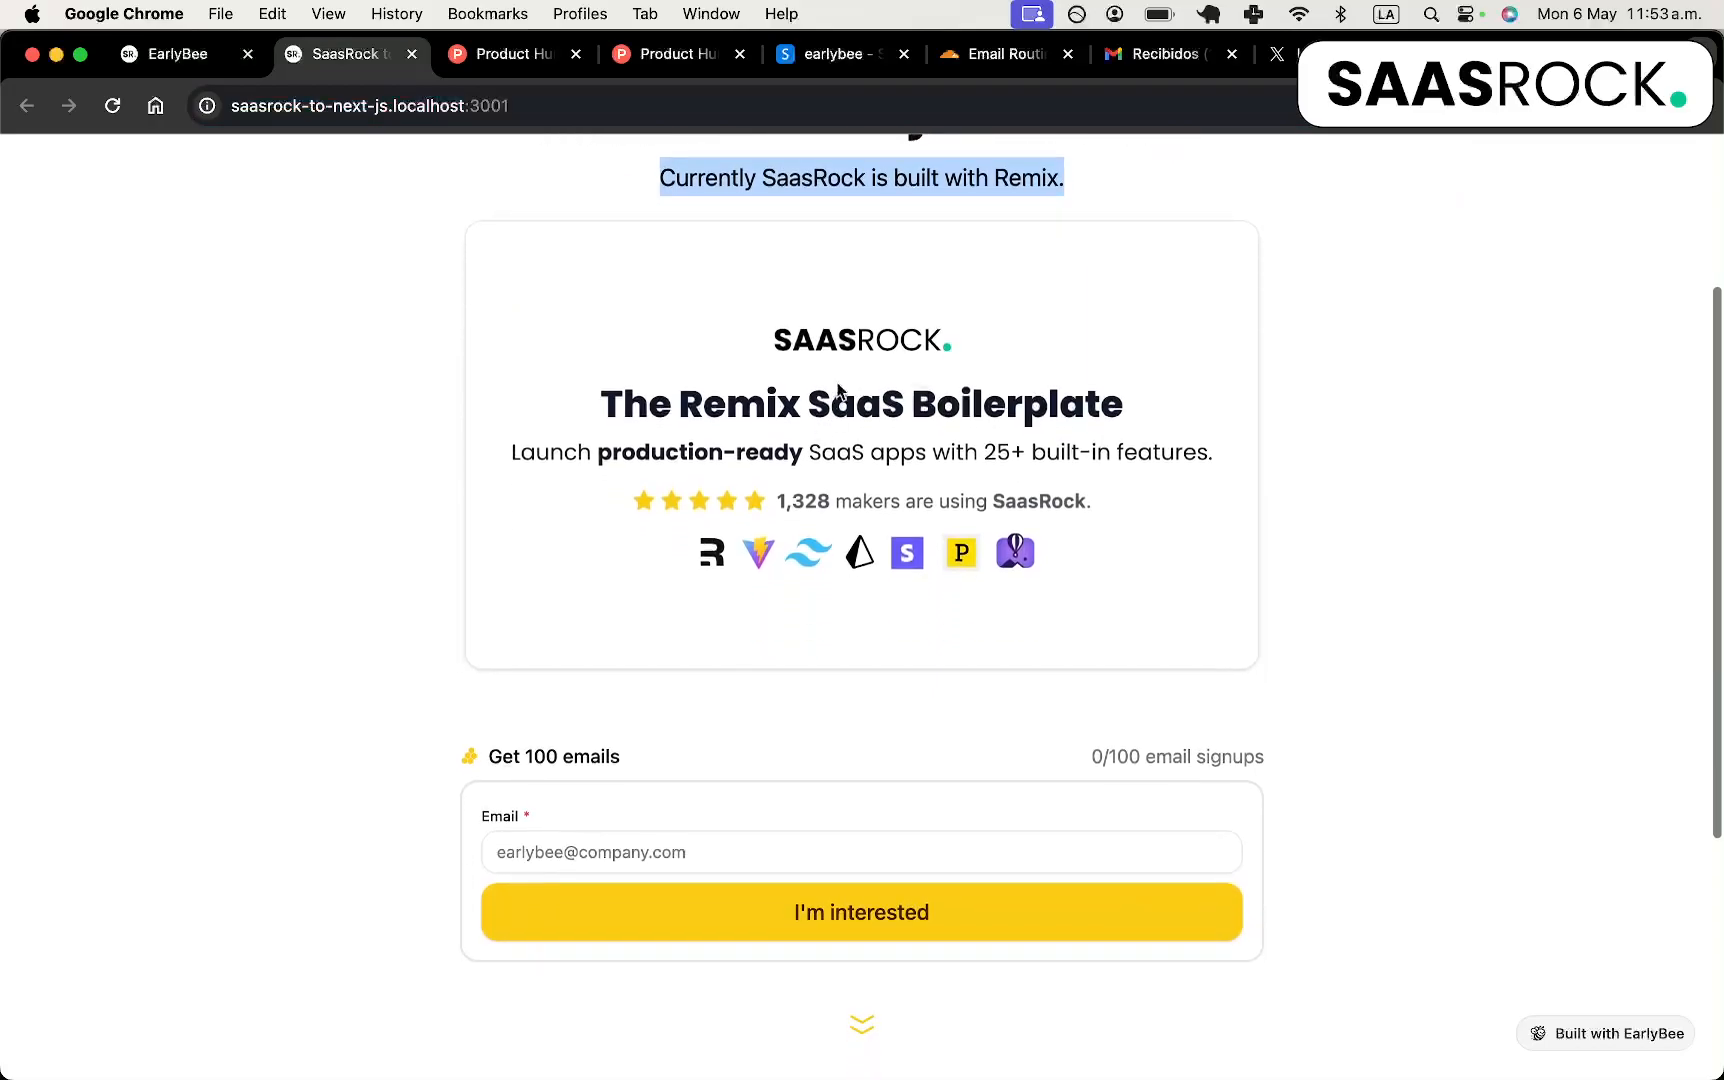
{"action": "scroll", "coordinate": [745, 338], "scroll_direction": "up", "scroll_amount": 2}
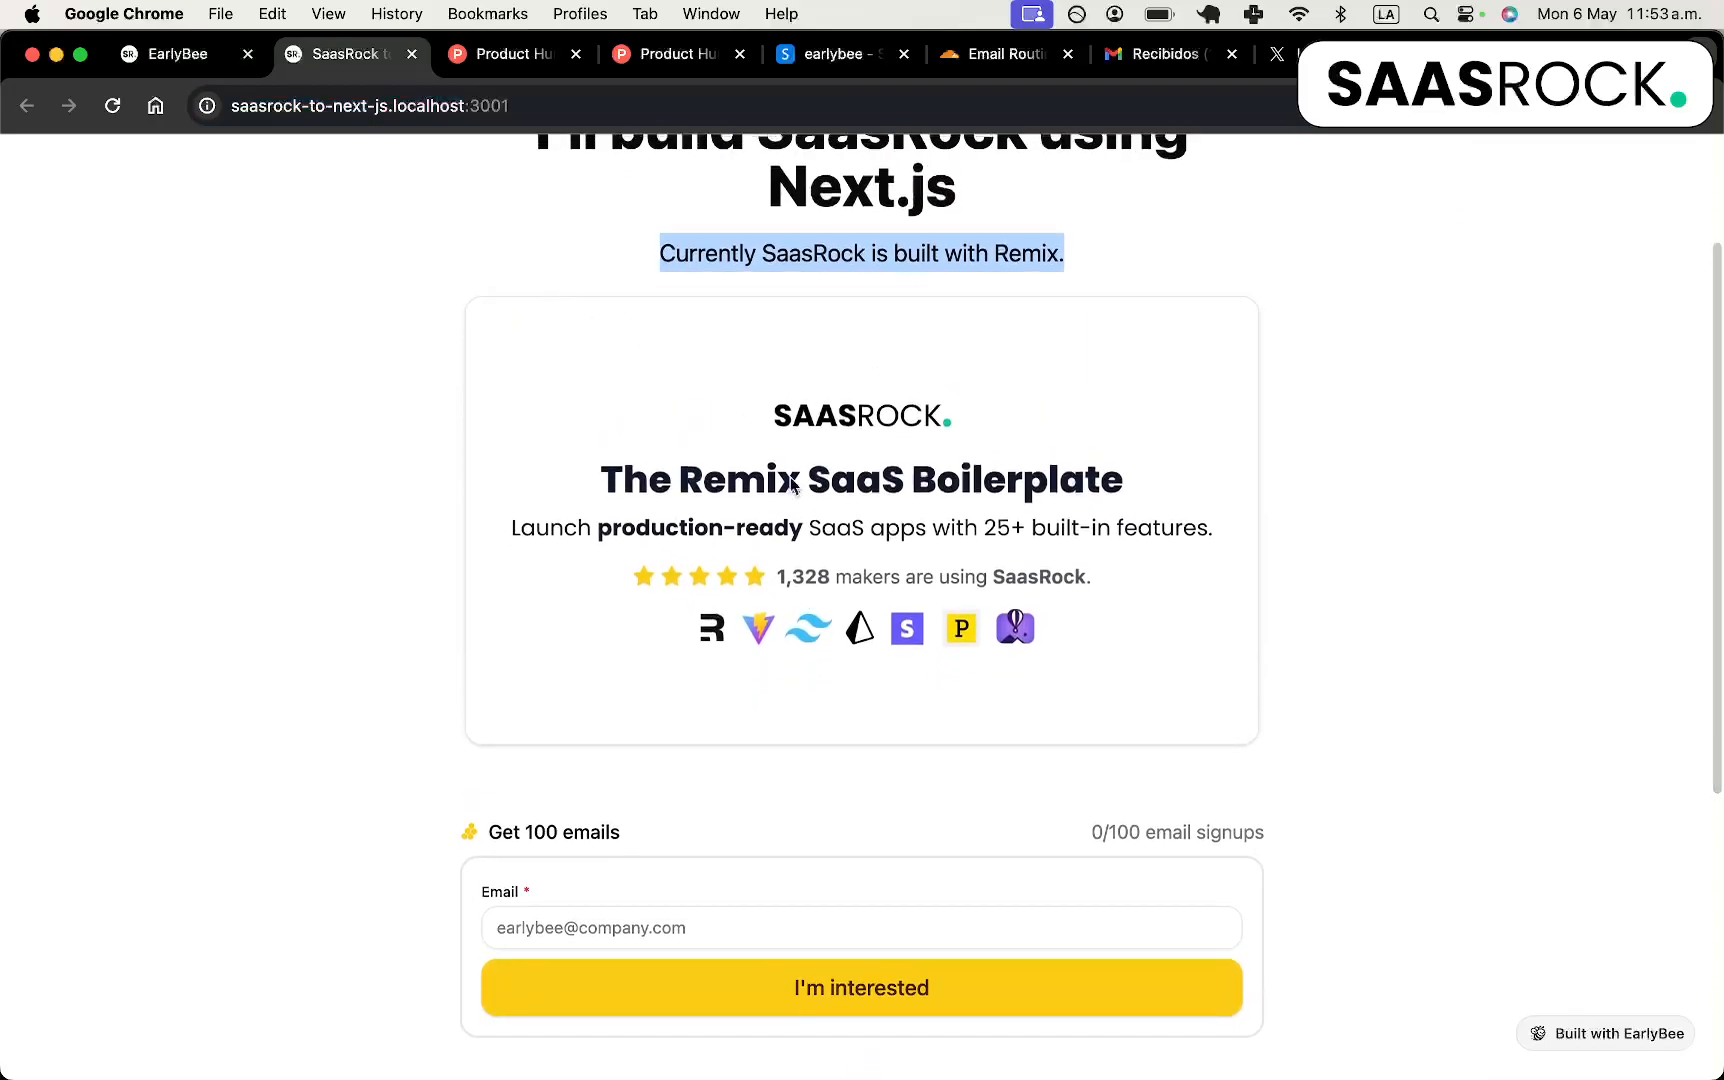
{"action": "scroll", "coordinate": [790, 484], "scroll_direction": "down", "scroll_amount": 2}
{"action": "scroll", "coordinate": [790, 484], "scroll_direction": "down", "scroll_amount": 5}
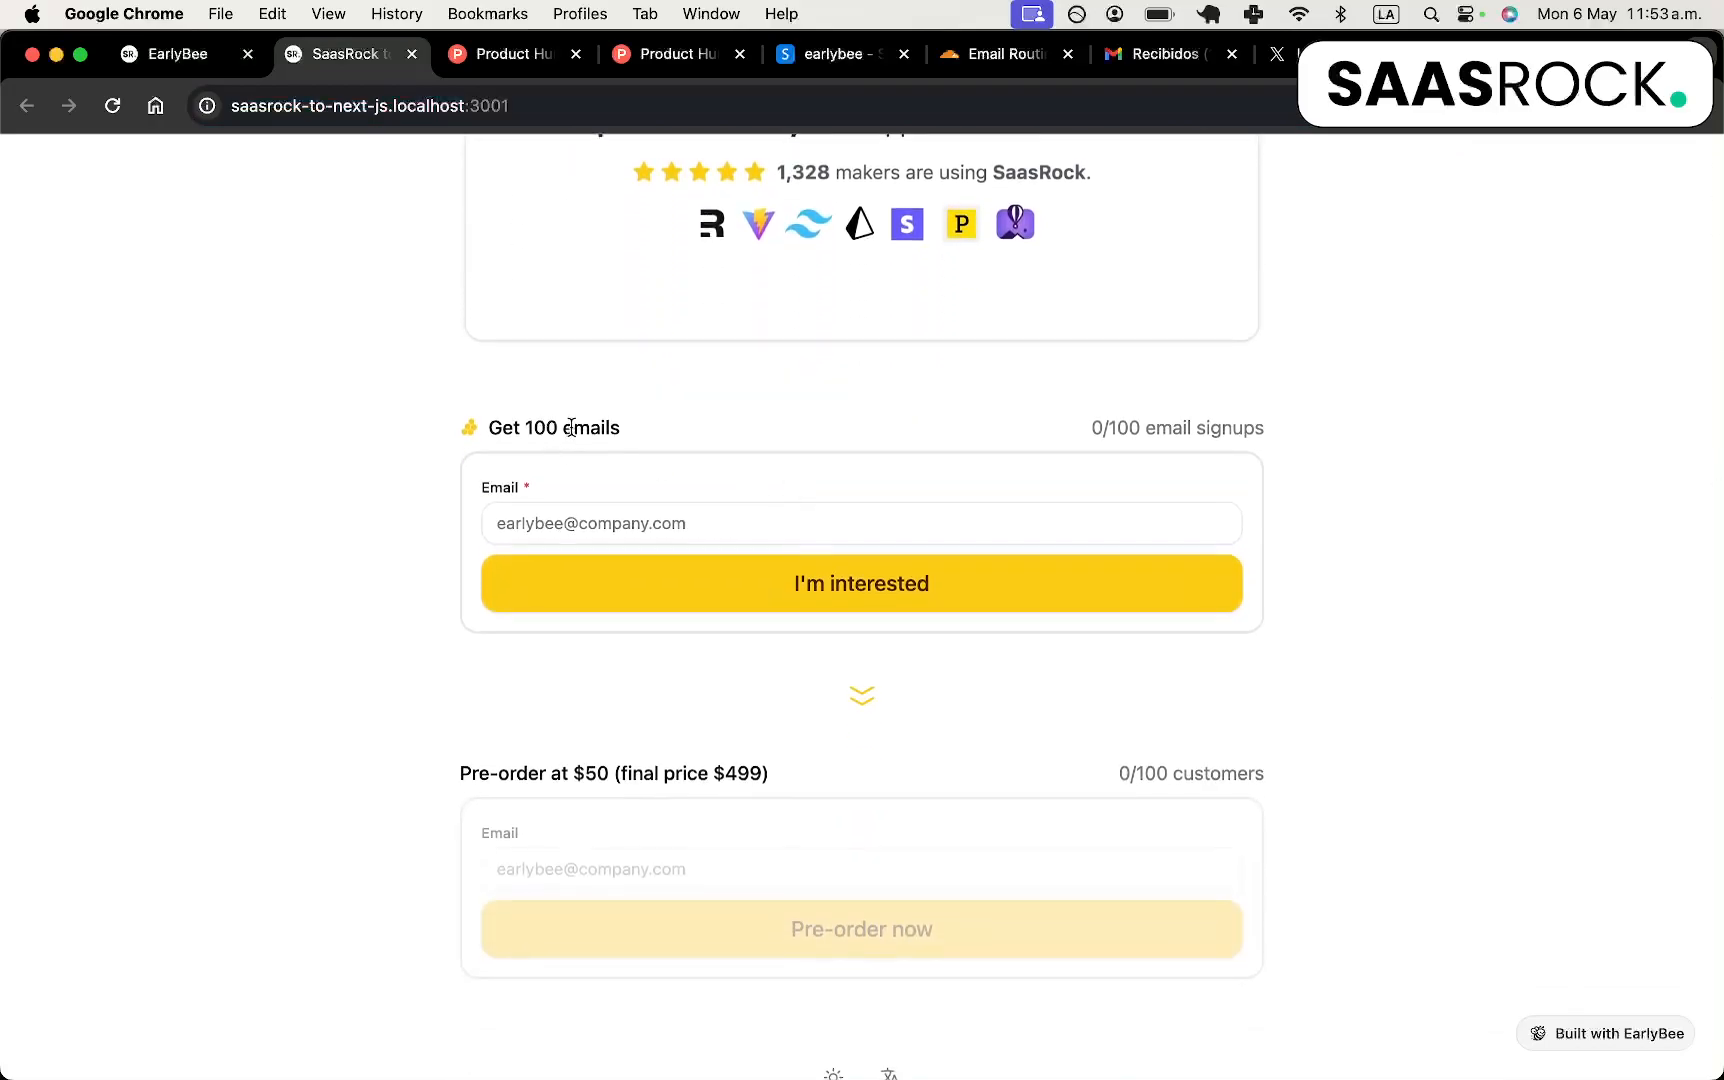
{"action": "triple_click", "coordinate": [558, 420]}
Try filling in an email address in the "Get 100 emails" form and clear the field again.
{"action": "left_click", "coordinate": [650, 522]}
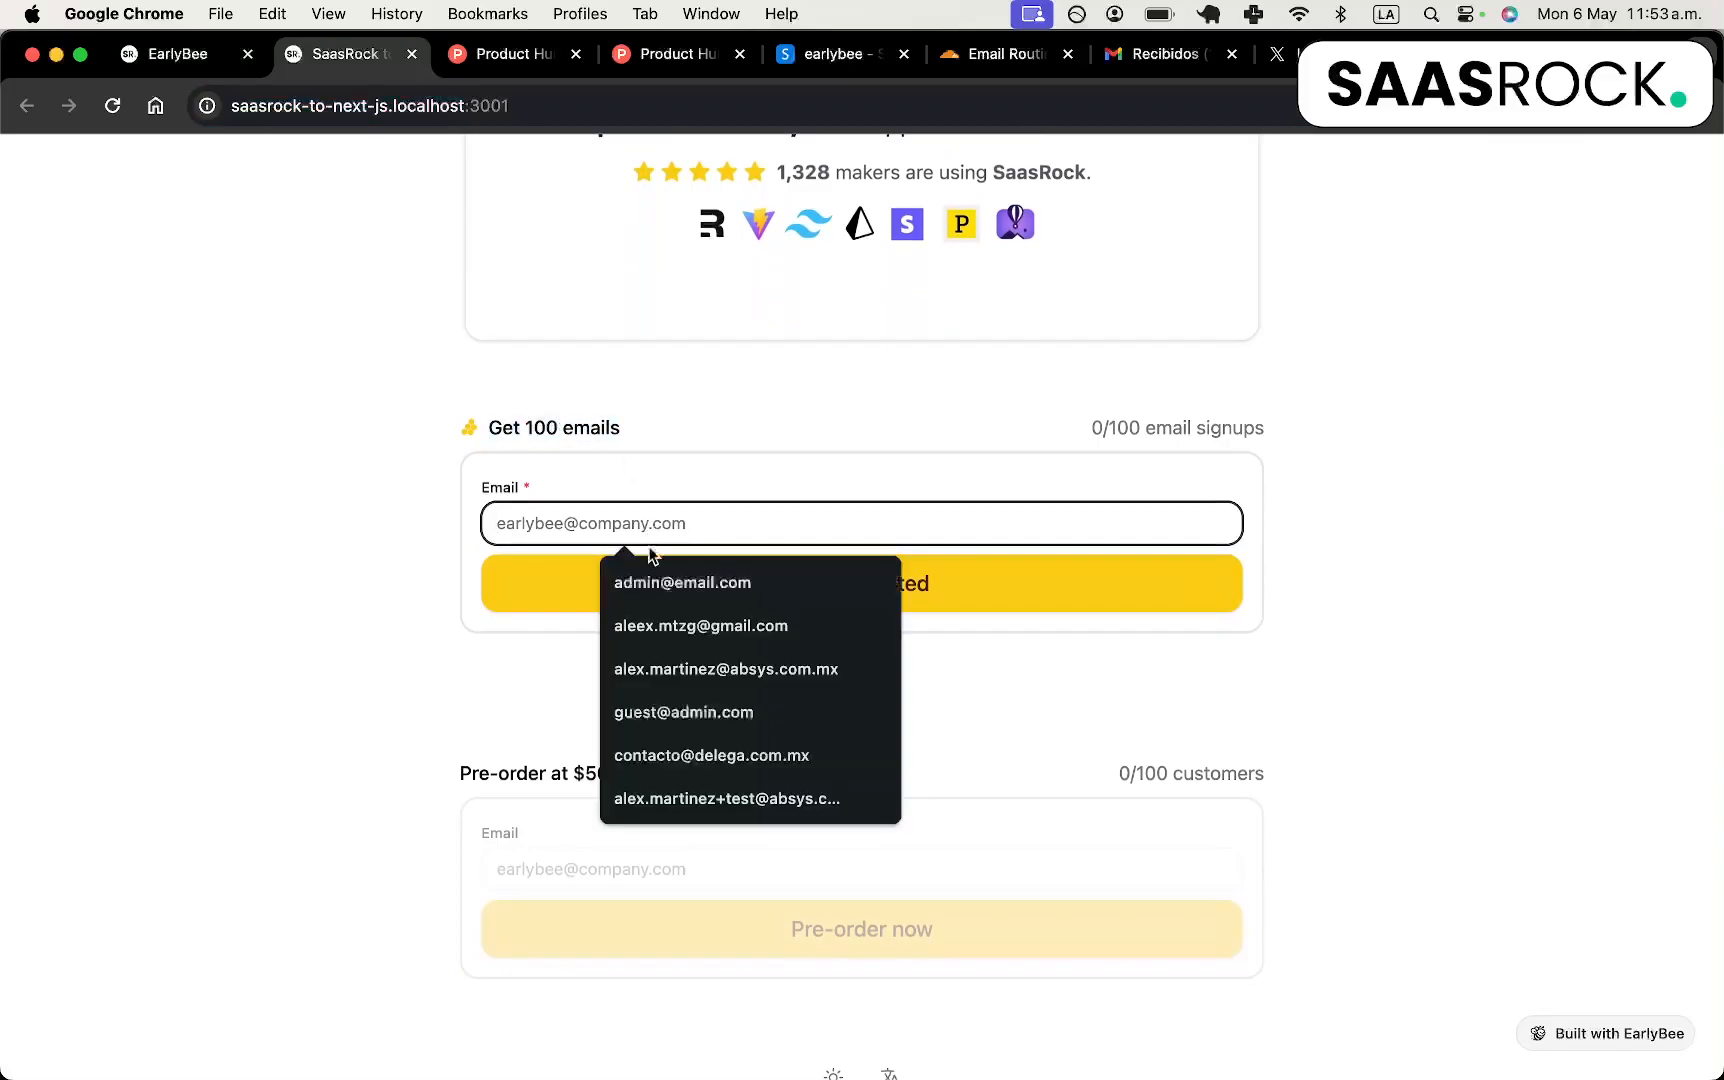
{"action": "left_click", "coordinate": [667, 630]}
{"action": "left_click_drag", "start_coordinate": [1093, 427], "coordinate": [1272, 440]}
{"action": "triple_click", "coordinate": [1177, 421]}
{"action": "left_click", "coordinate": [1206, 427]}
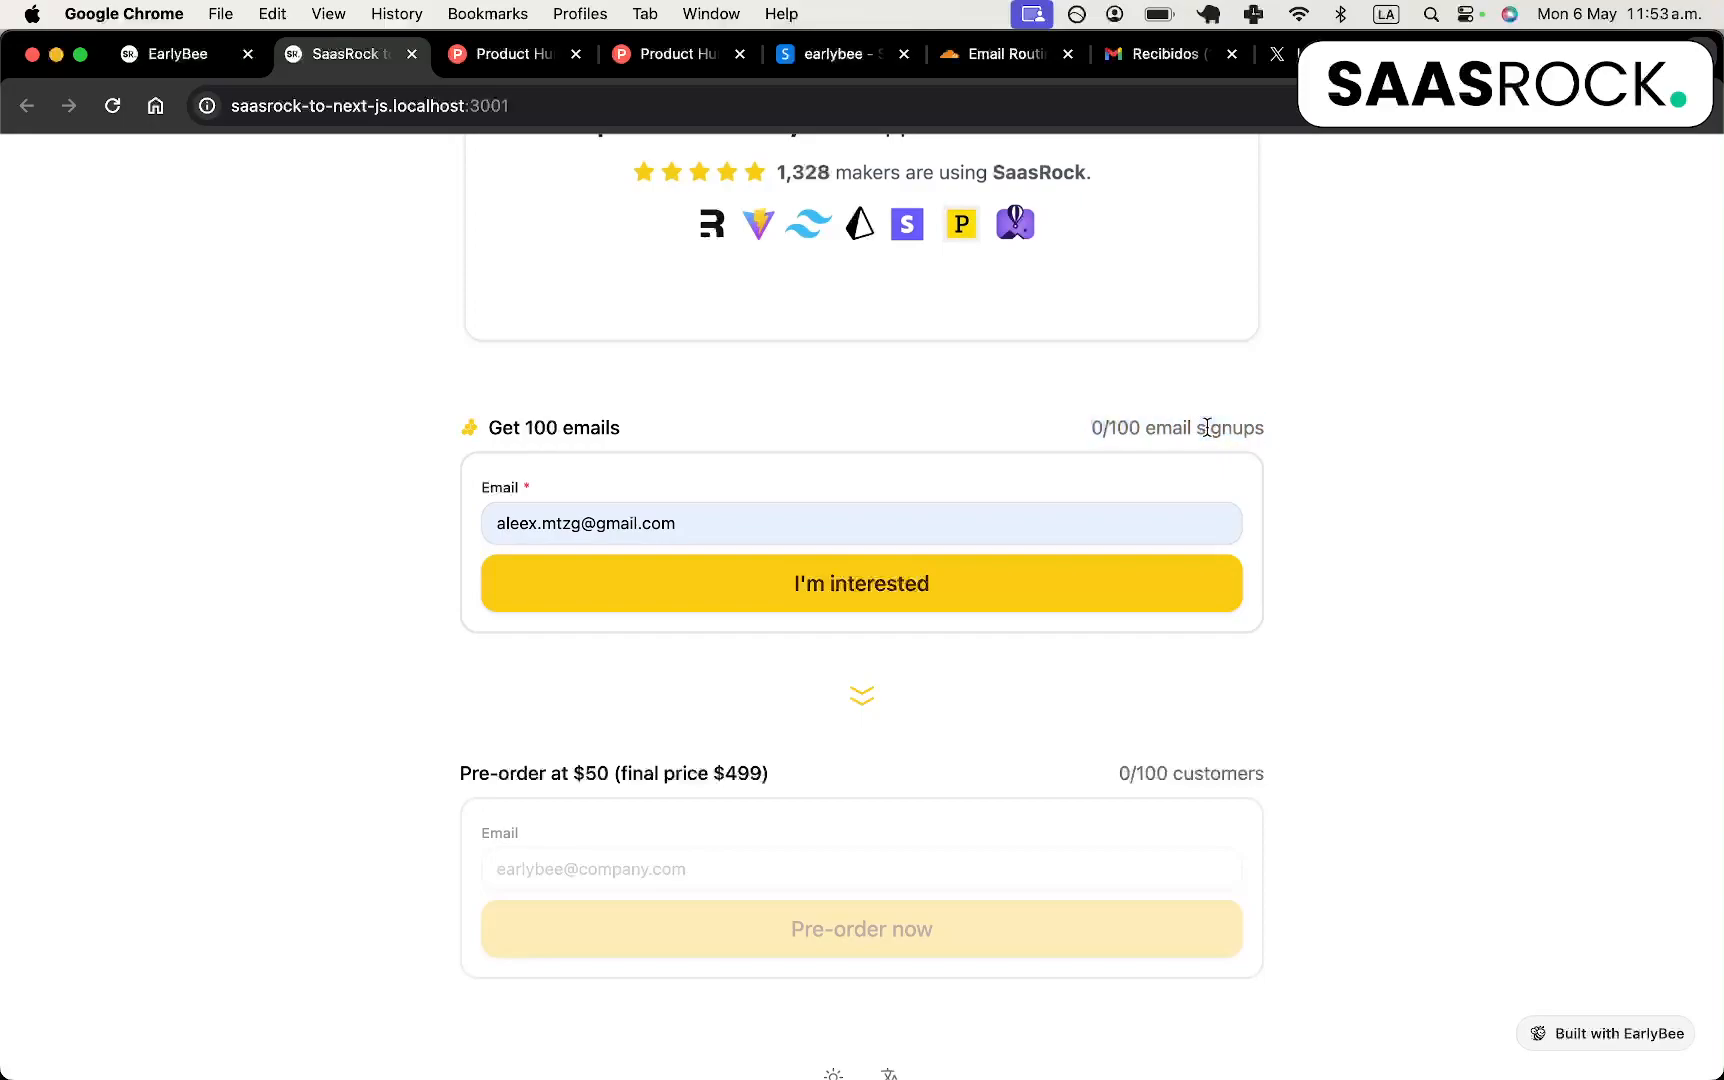
{"action": "left_click_drag", "start_coordinate": [1104, 513], "coordinate": [1174, 491]}
{"action": "left_click", "coordinate": [1123, 428]}
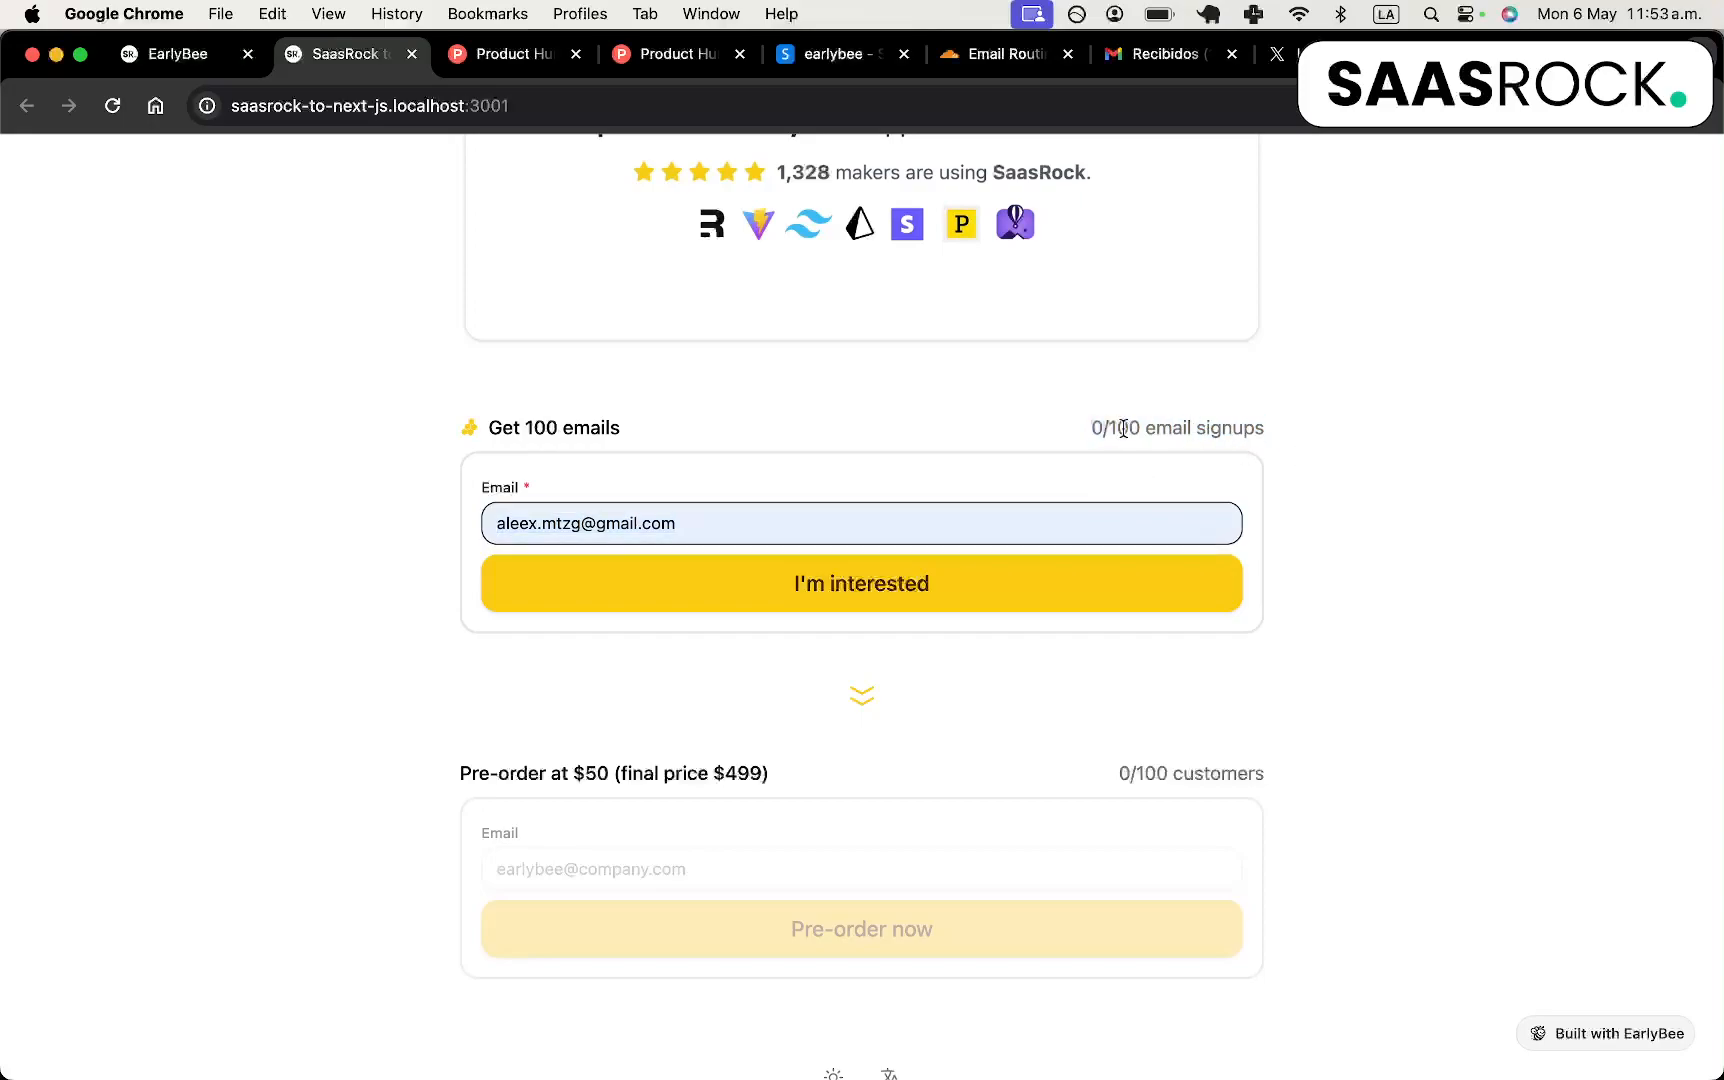
{"action": "left_click", "coordinate": [950, 514]}
{"action": "key", "text": "super+a"}
{"action": "key", "text": "BackSpace"}
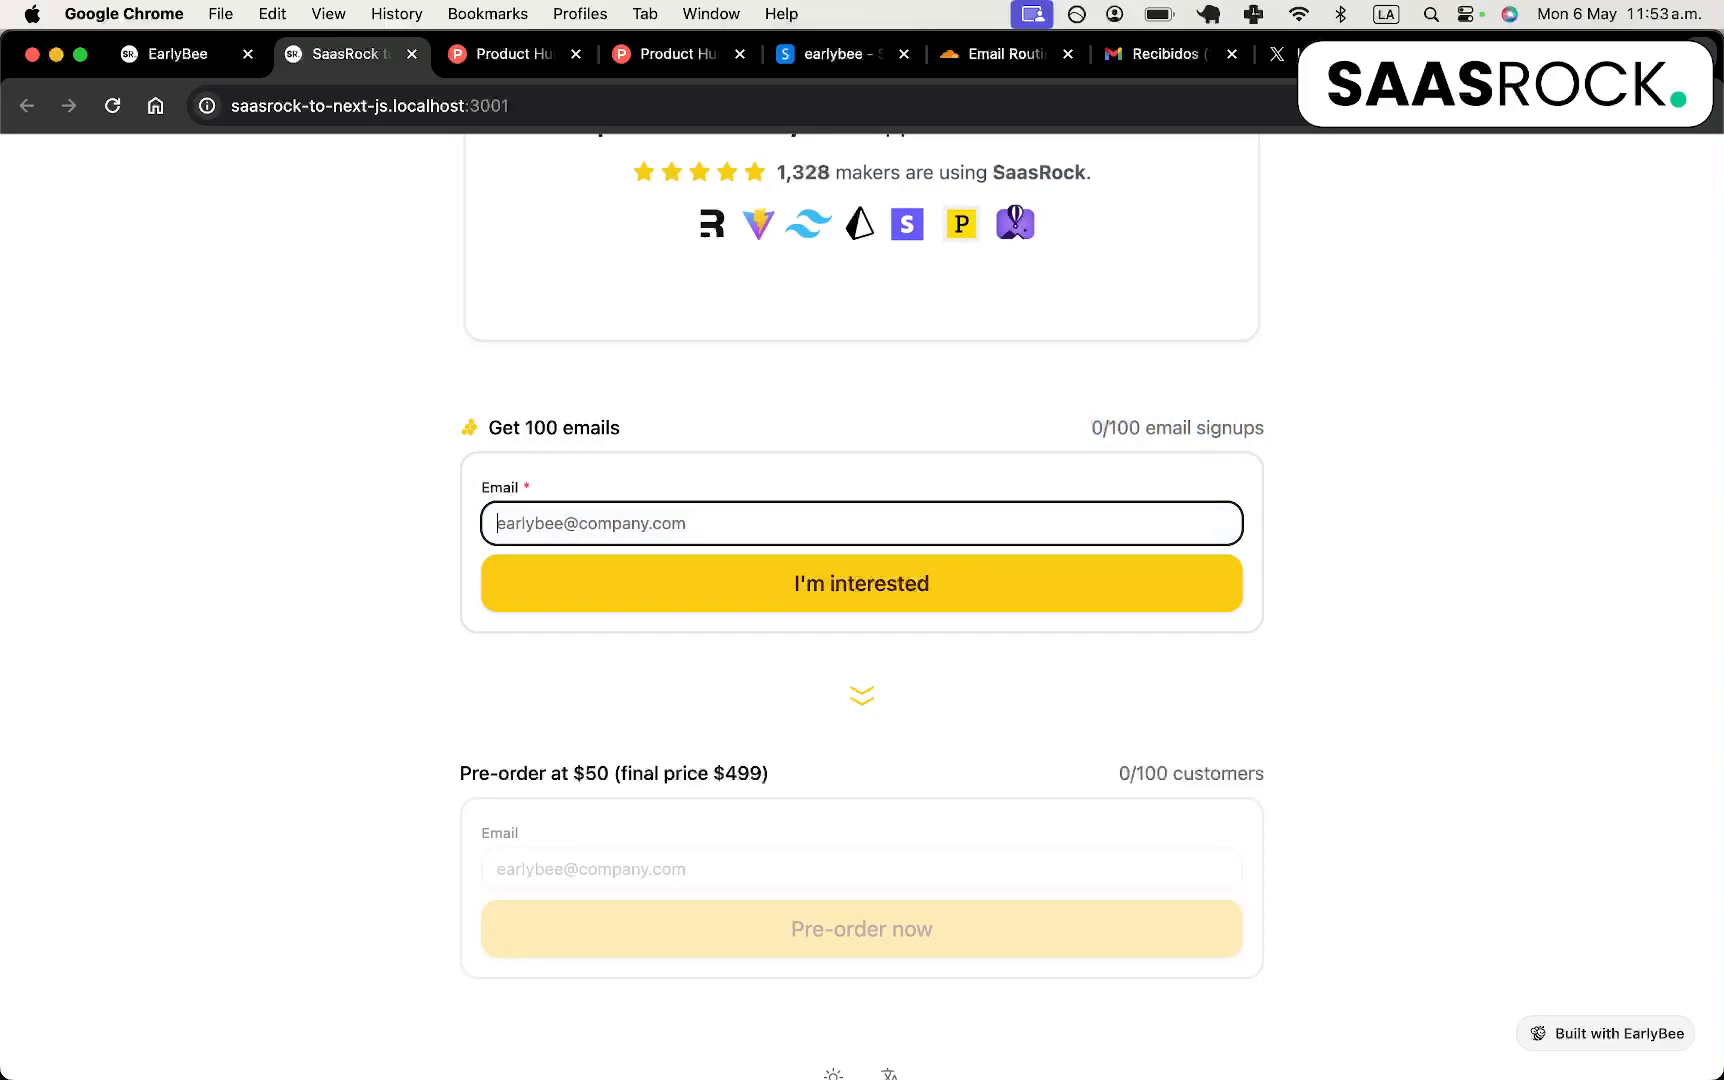
Examine the email signup and pre-order milestones with their progress counters on the published page.
{"action": "scroll", "coordinate": [913, 643], "scroll_direction": "down", "scroll_amount": 2}
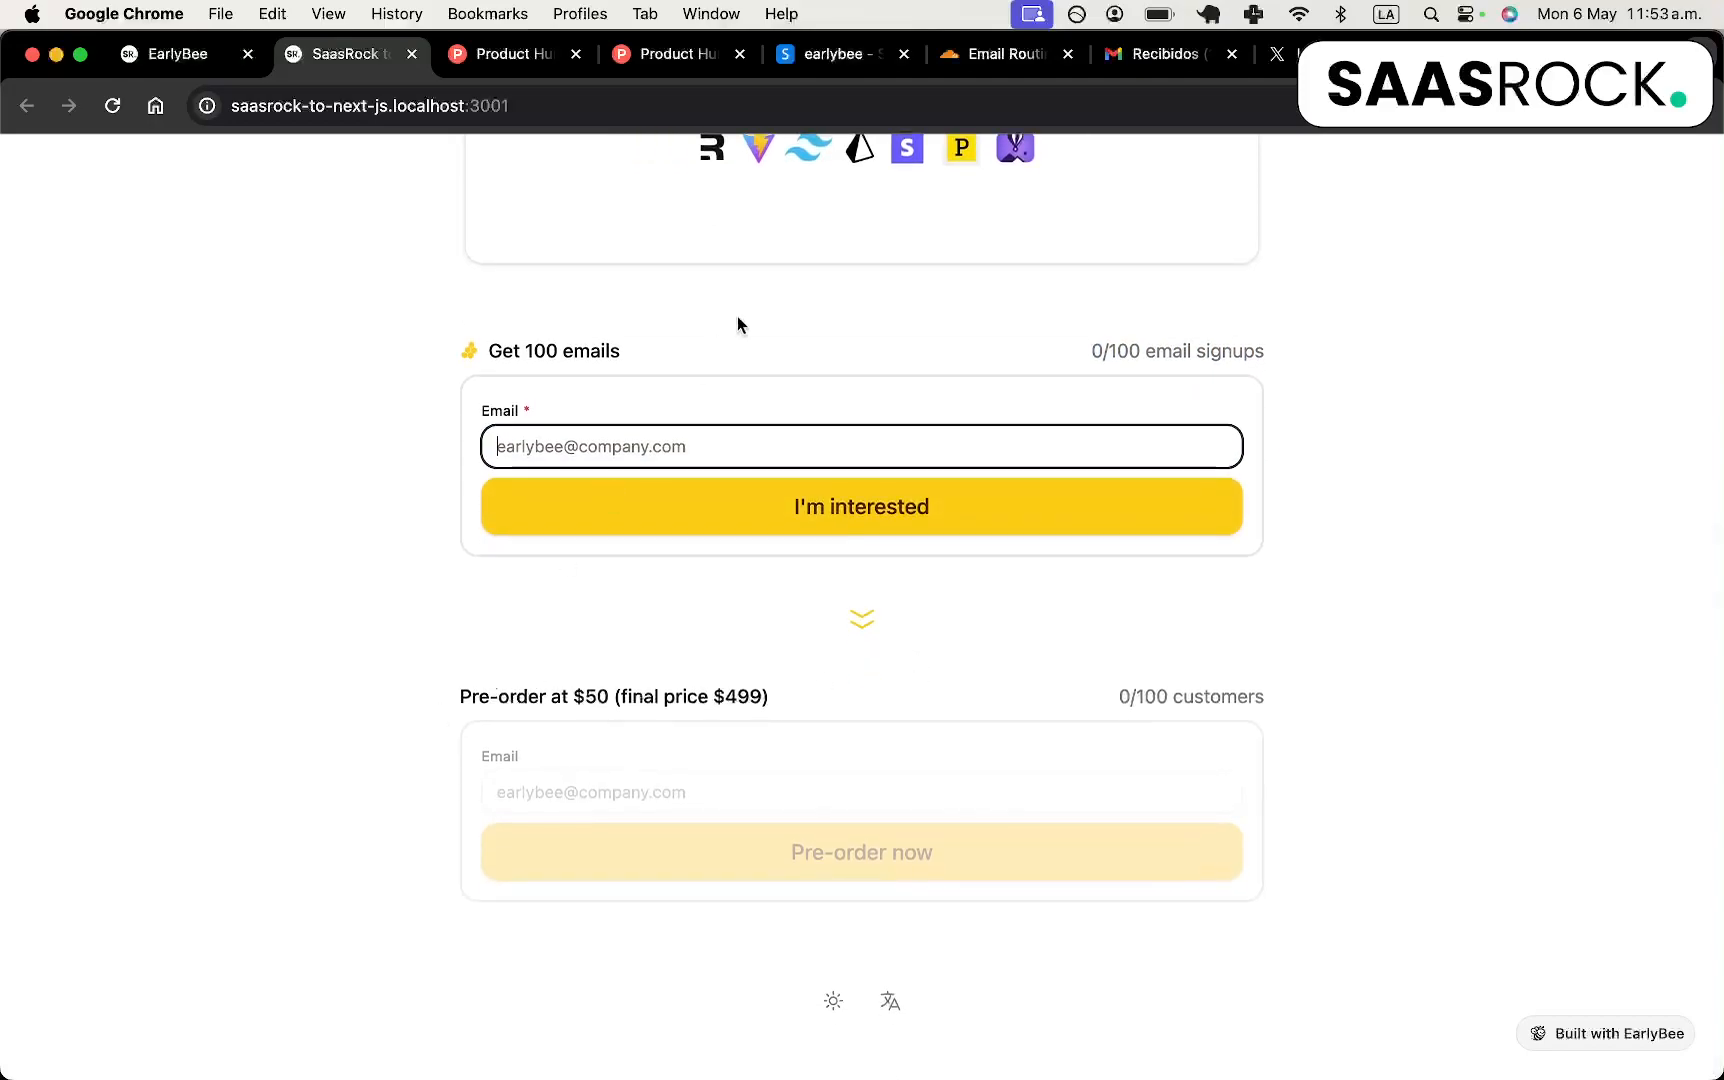
{"action": "left_click_drag", "start_coordinate": [1115, 352], "coordinate": [1285, 350]}
{"action": "left_click", "coordinate": [1121, 576]}
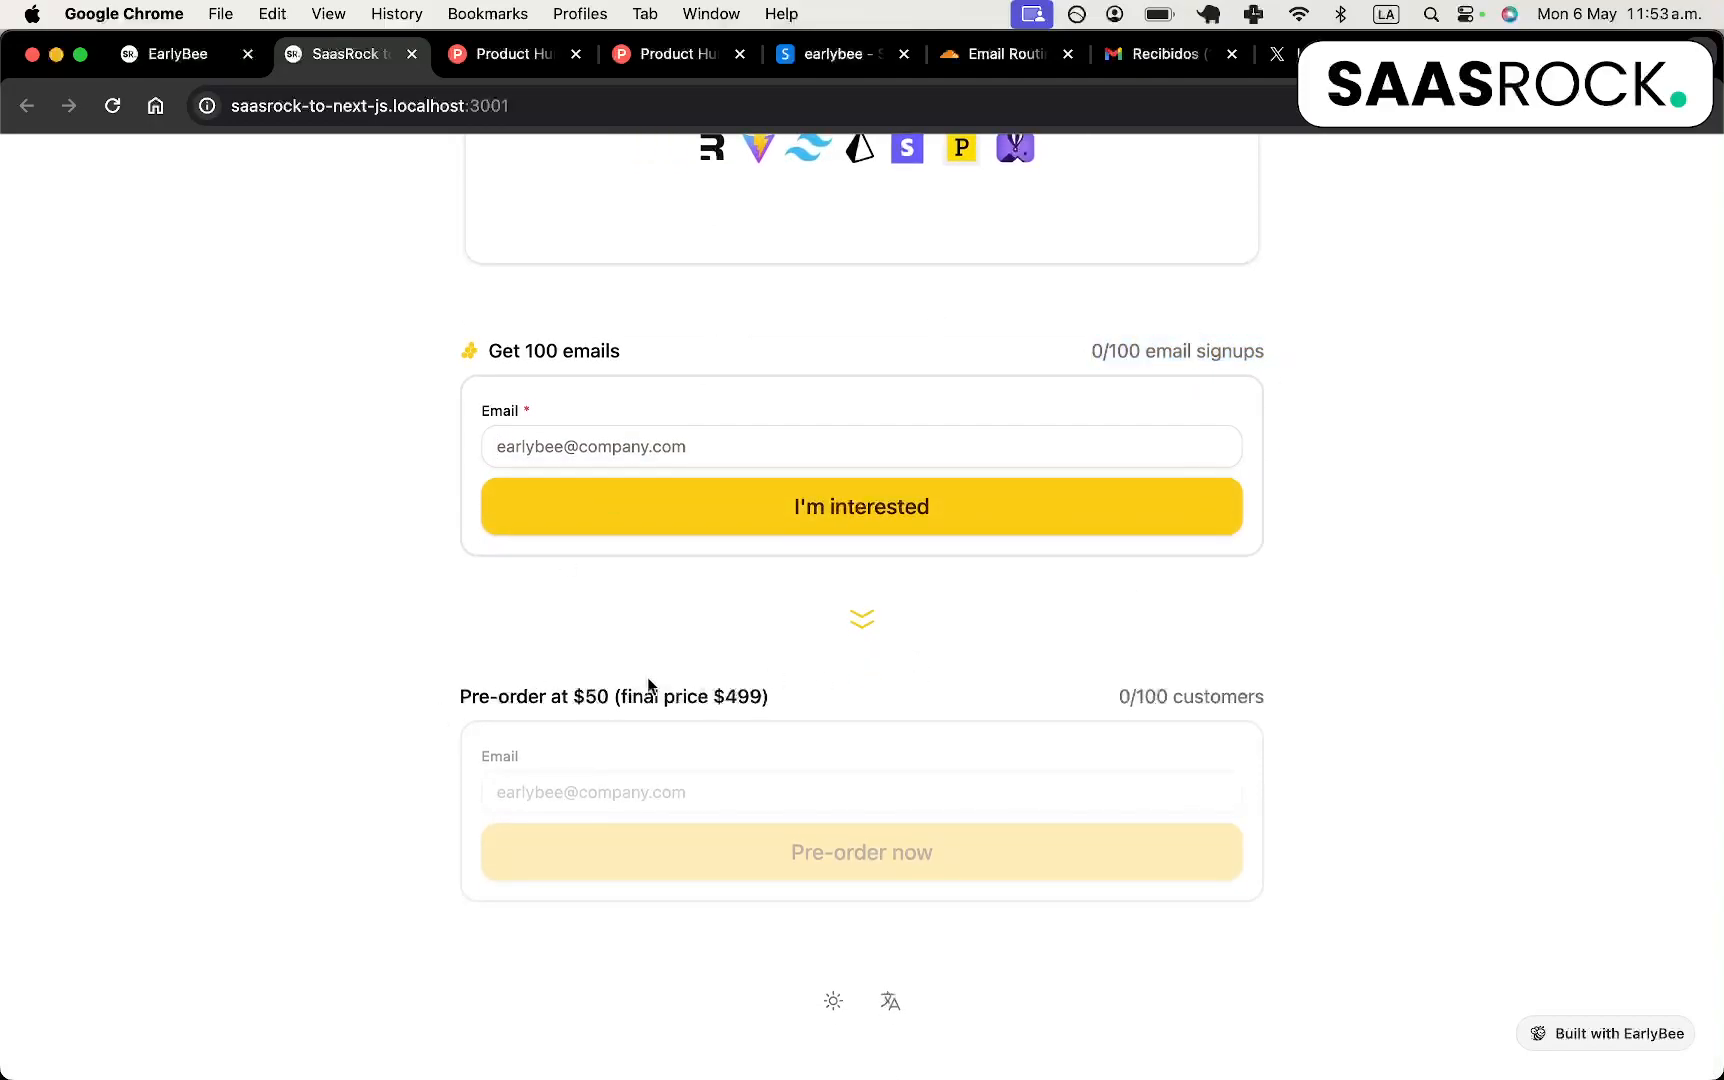
{"action": "left_click_drag", "start_coordinate": [539, 681], "coordinate": [861, 731]}
{"action": "left_click", "coordinate": [1168, 661]}
{"action": "scroll", "coordinate": [1168, 661], "scroll_direction": "up", "scroll_amount": 8}
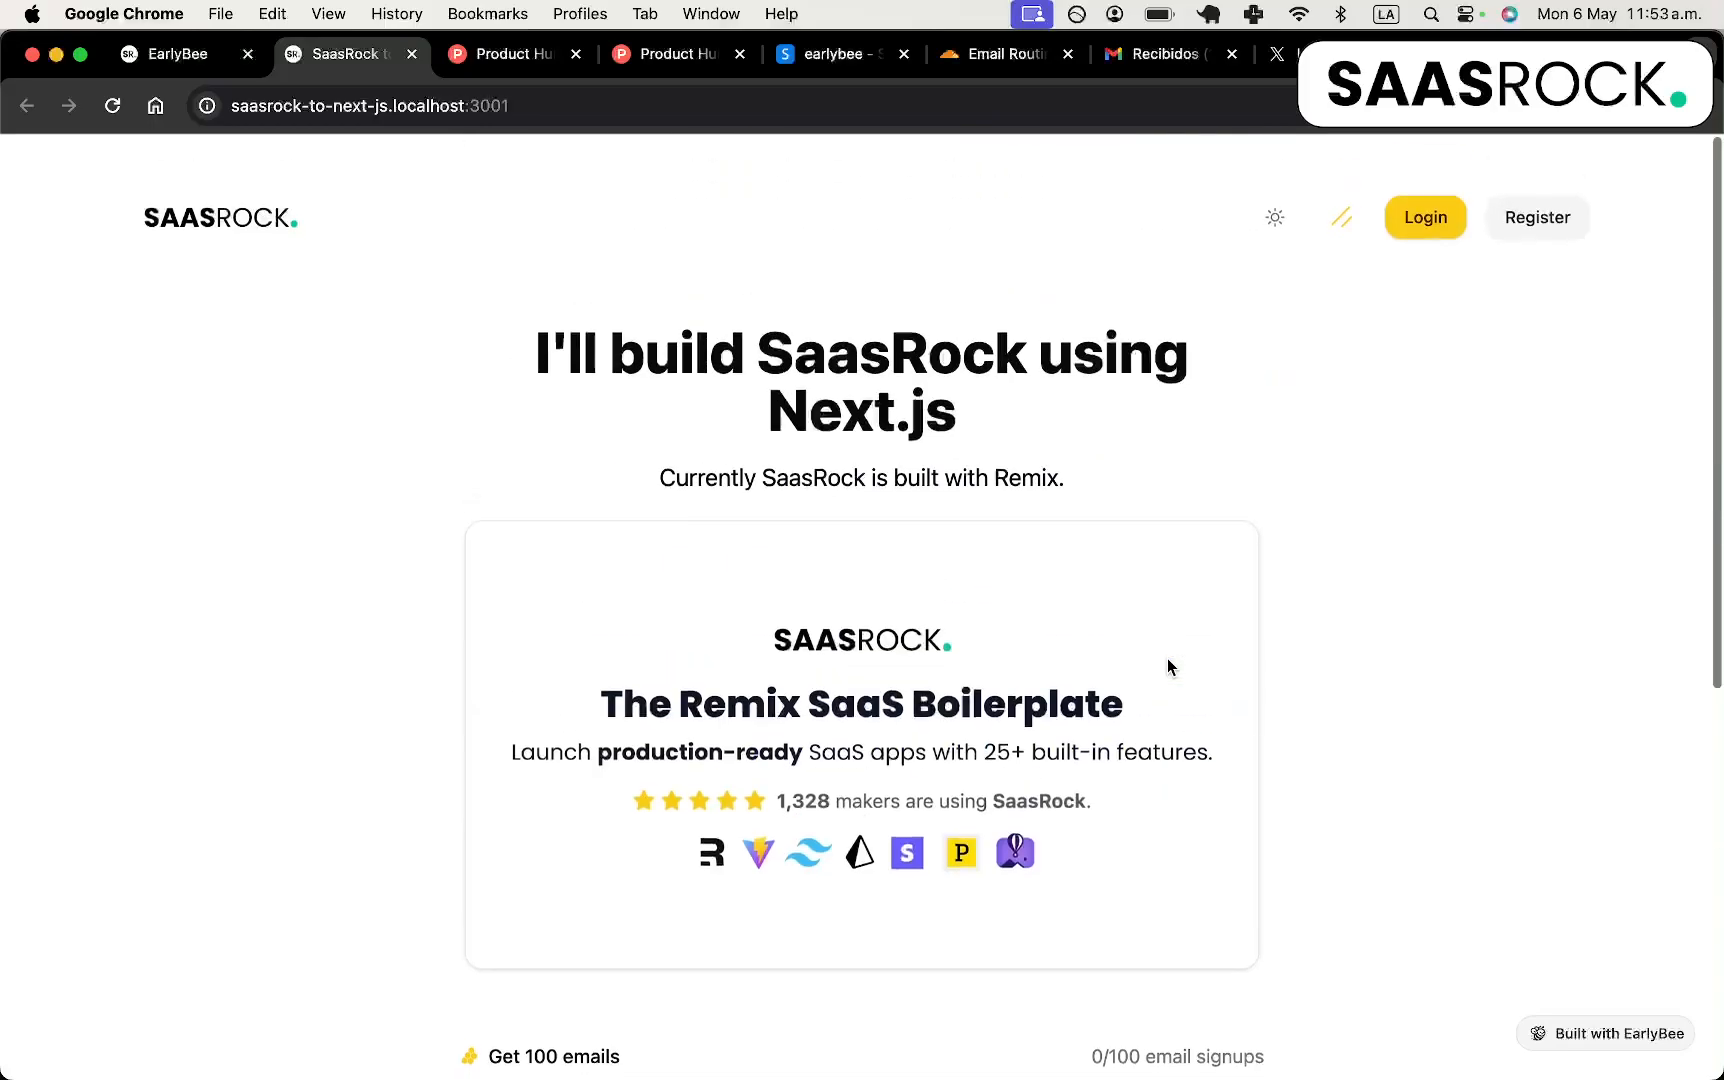
Switch to Product Hunt, look at the teaser form for the scheduled EarlyBee launch, and return to the landing page editor.
{"action": "left_click", "coordinate": [492, 53]}
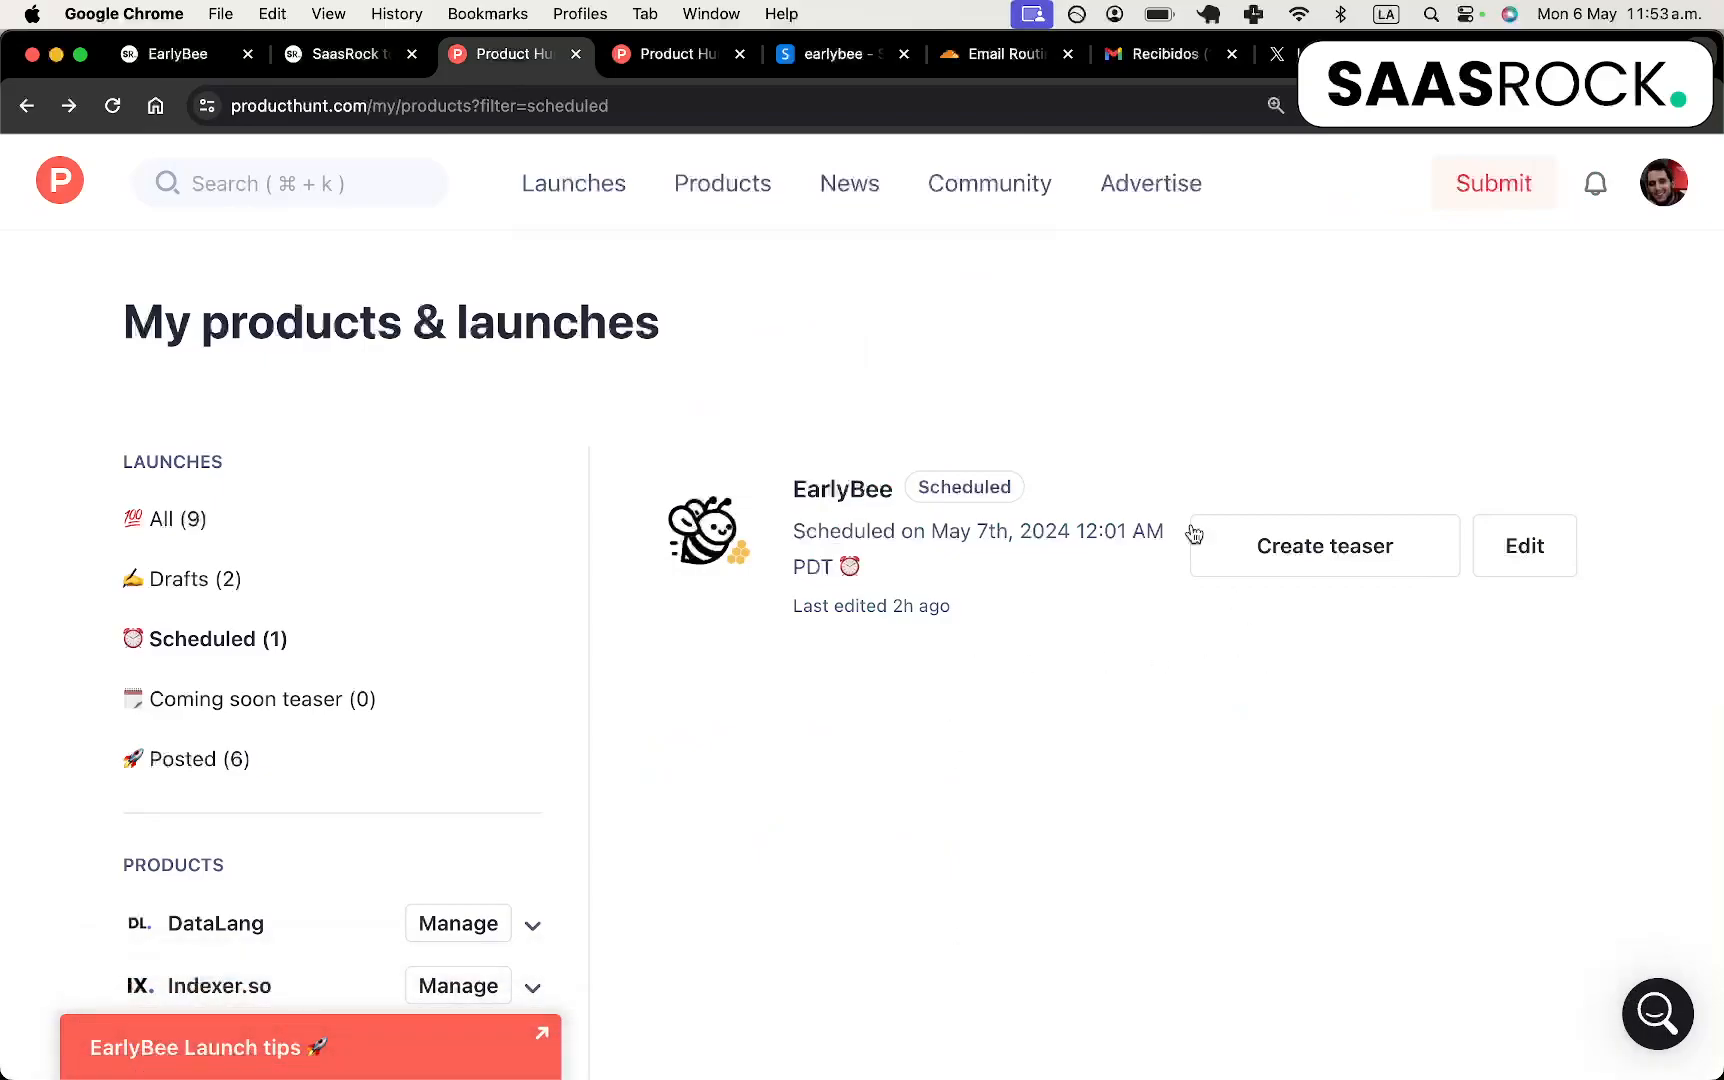
{"action": "left_click", "coordinate": [1266, 543]}
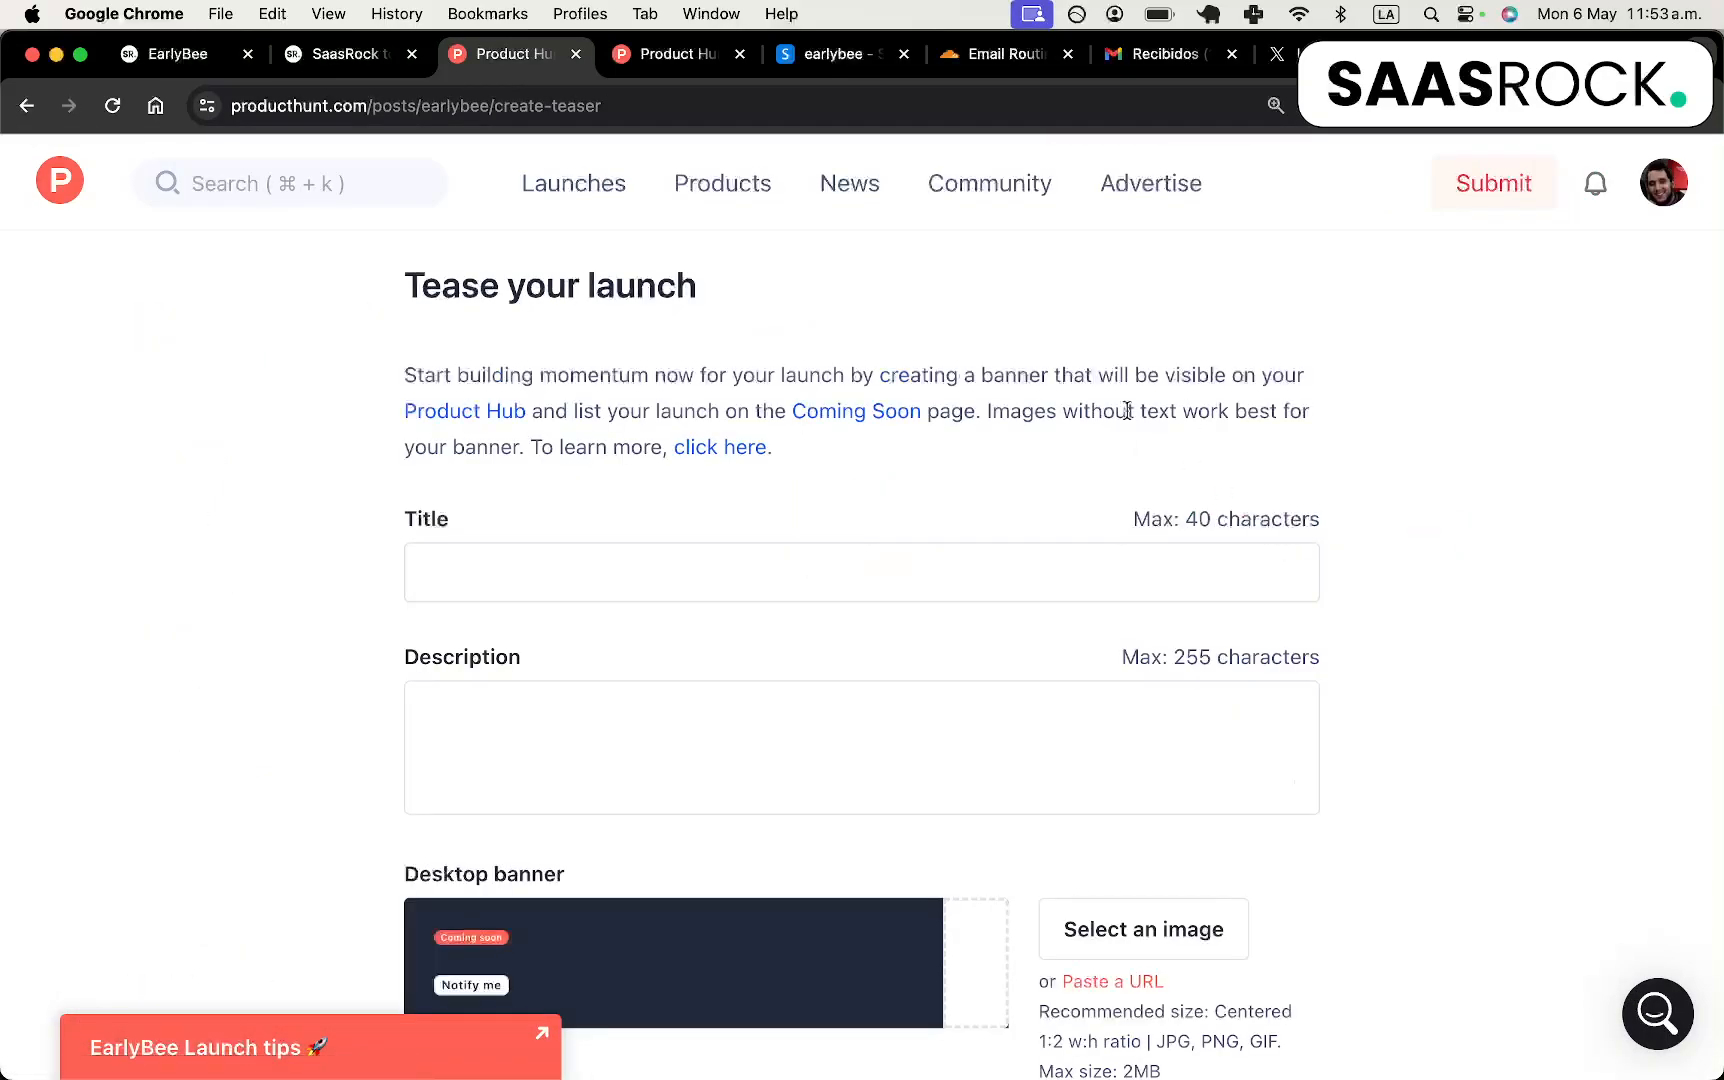
{"action": "left_click", "coordinate": [660, 552]}
{"action": "left_click", "coordinate": [180, 53]}
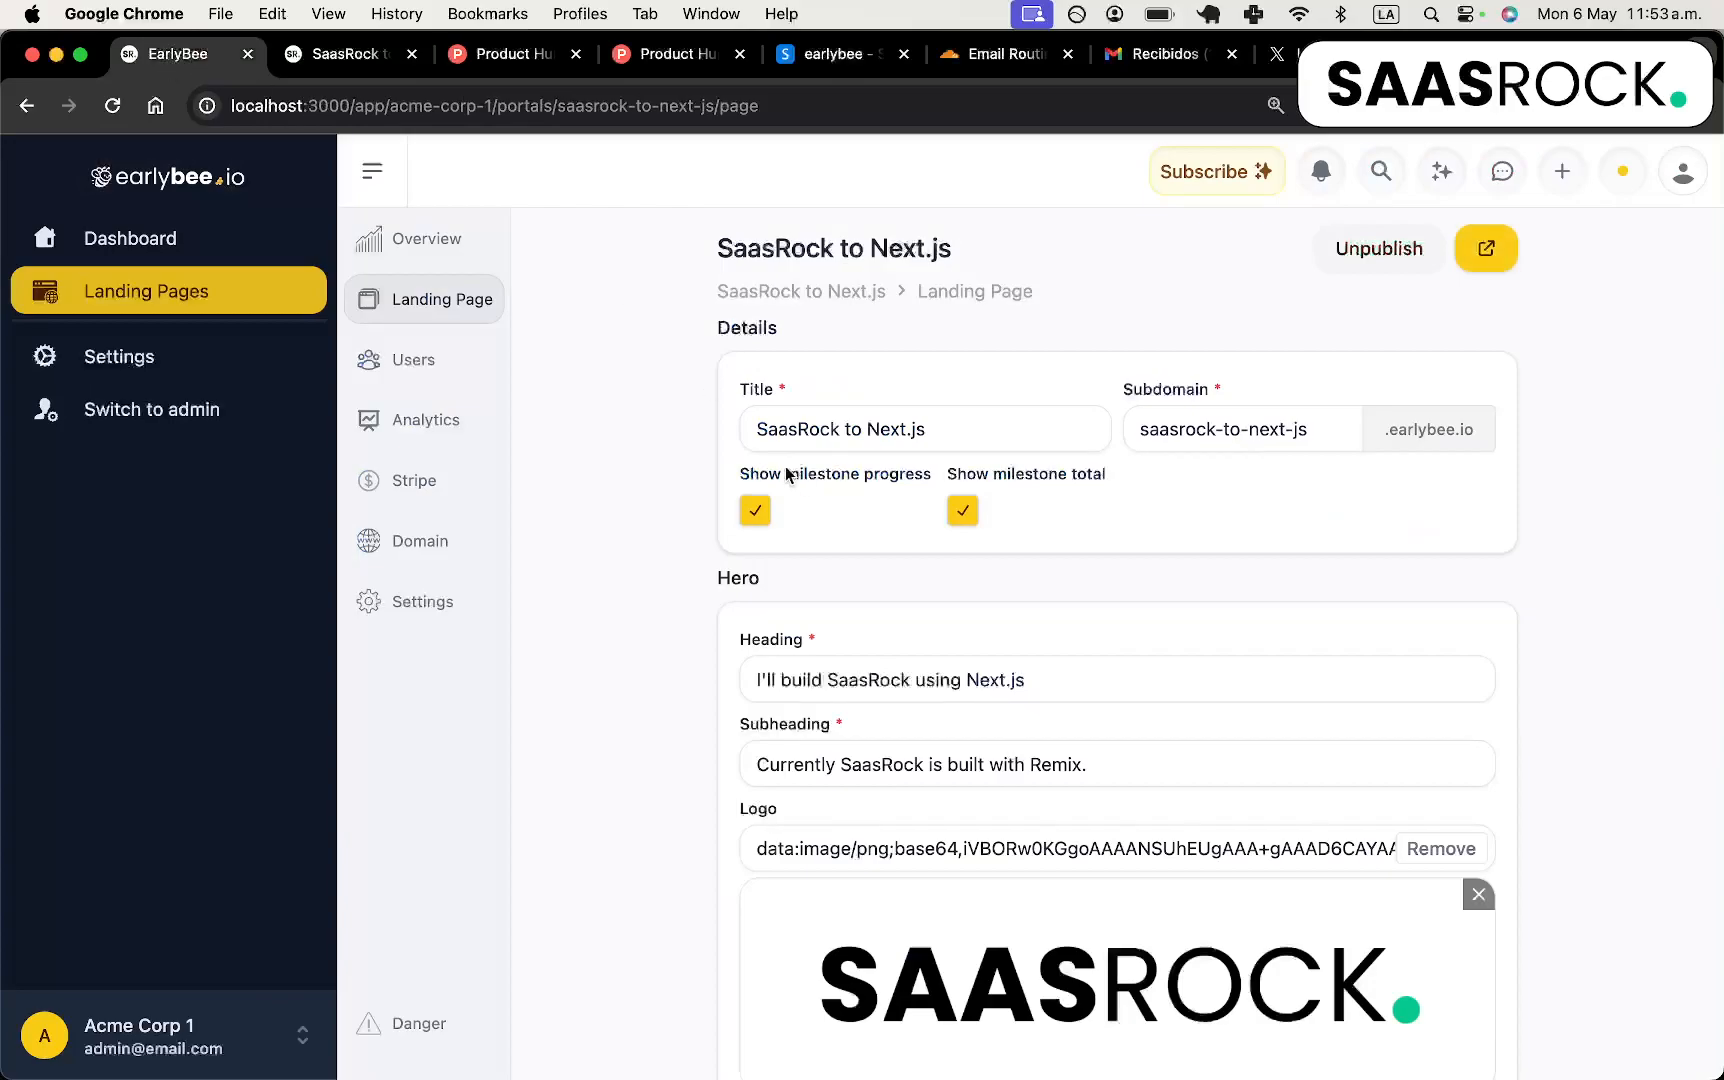
{"action": "left_click", "coordinate": [131, 176]}
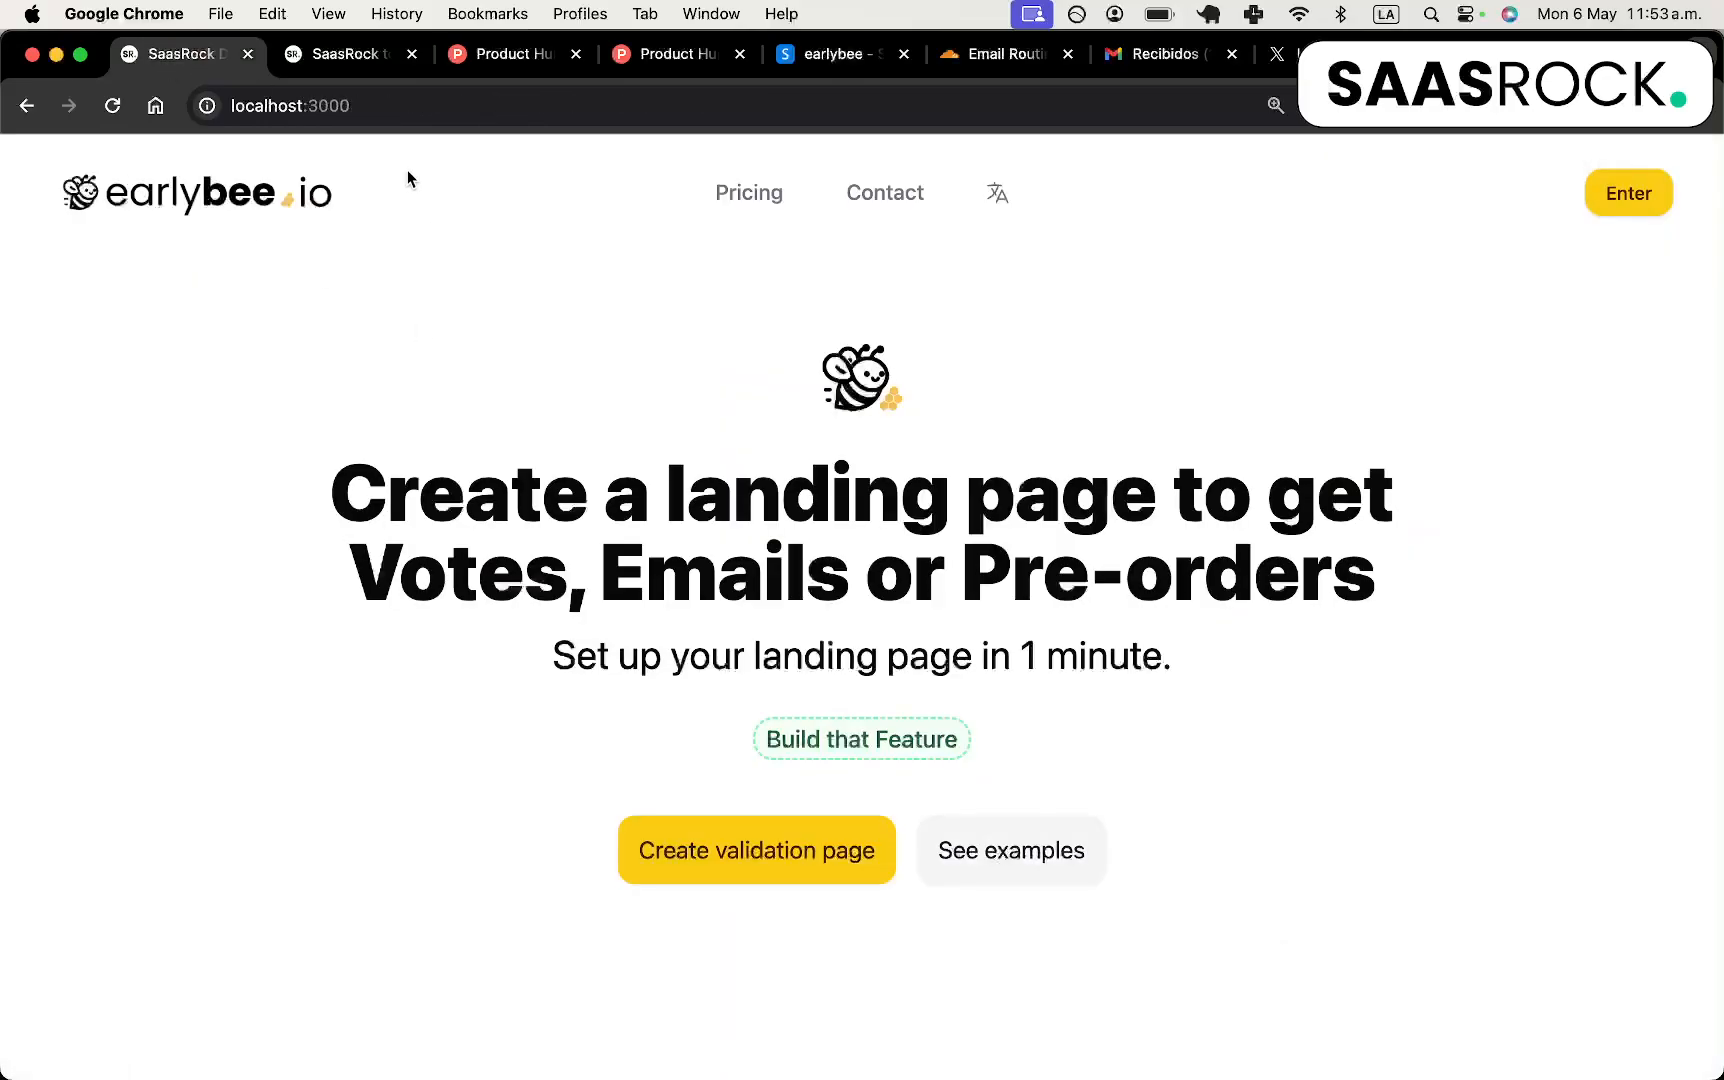
{"action": "left_click", "coordinate": [345, 55]}
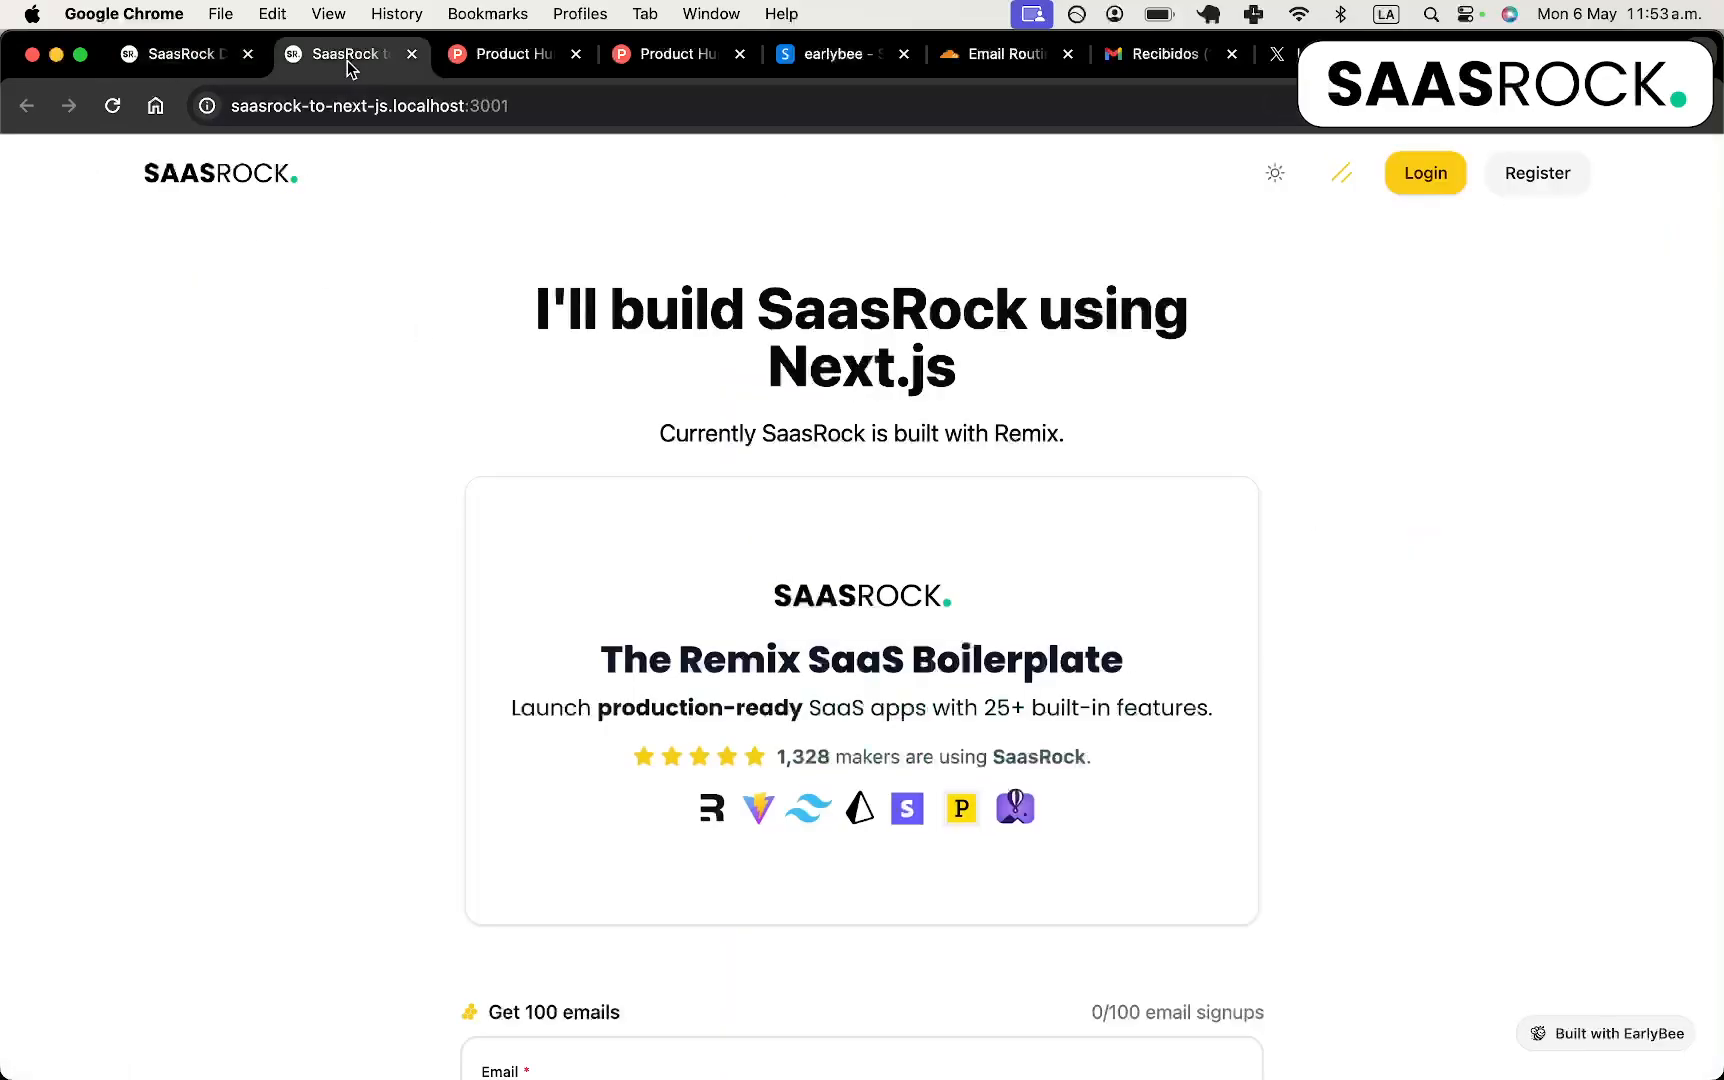
{"action": "left_click", "coordinate": [260, 58]}
{"action": "scroll", "coordinate": [673, 360], "scroll_direction": "left", "scroll_amount": 5}
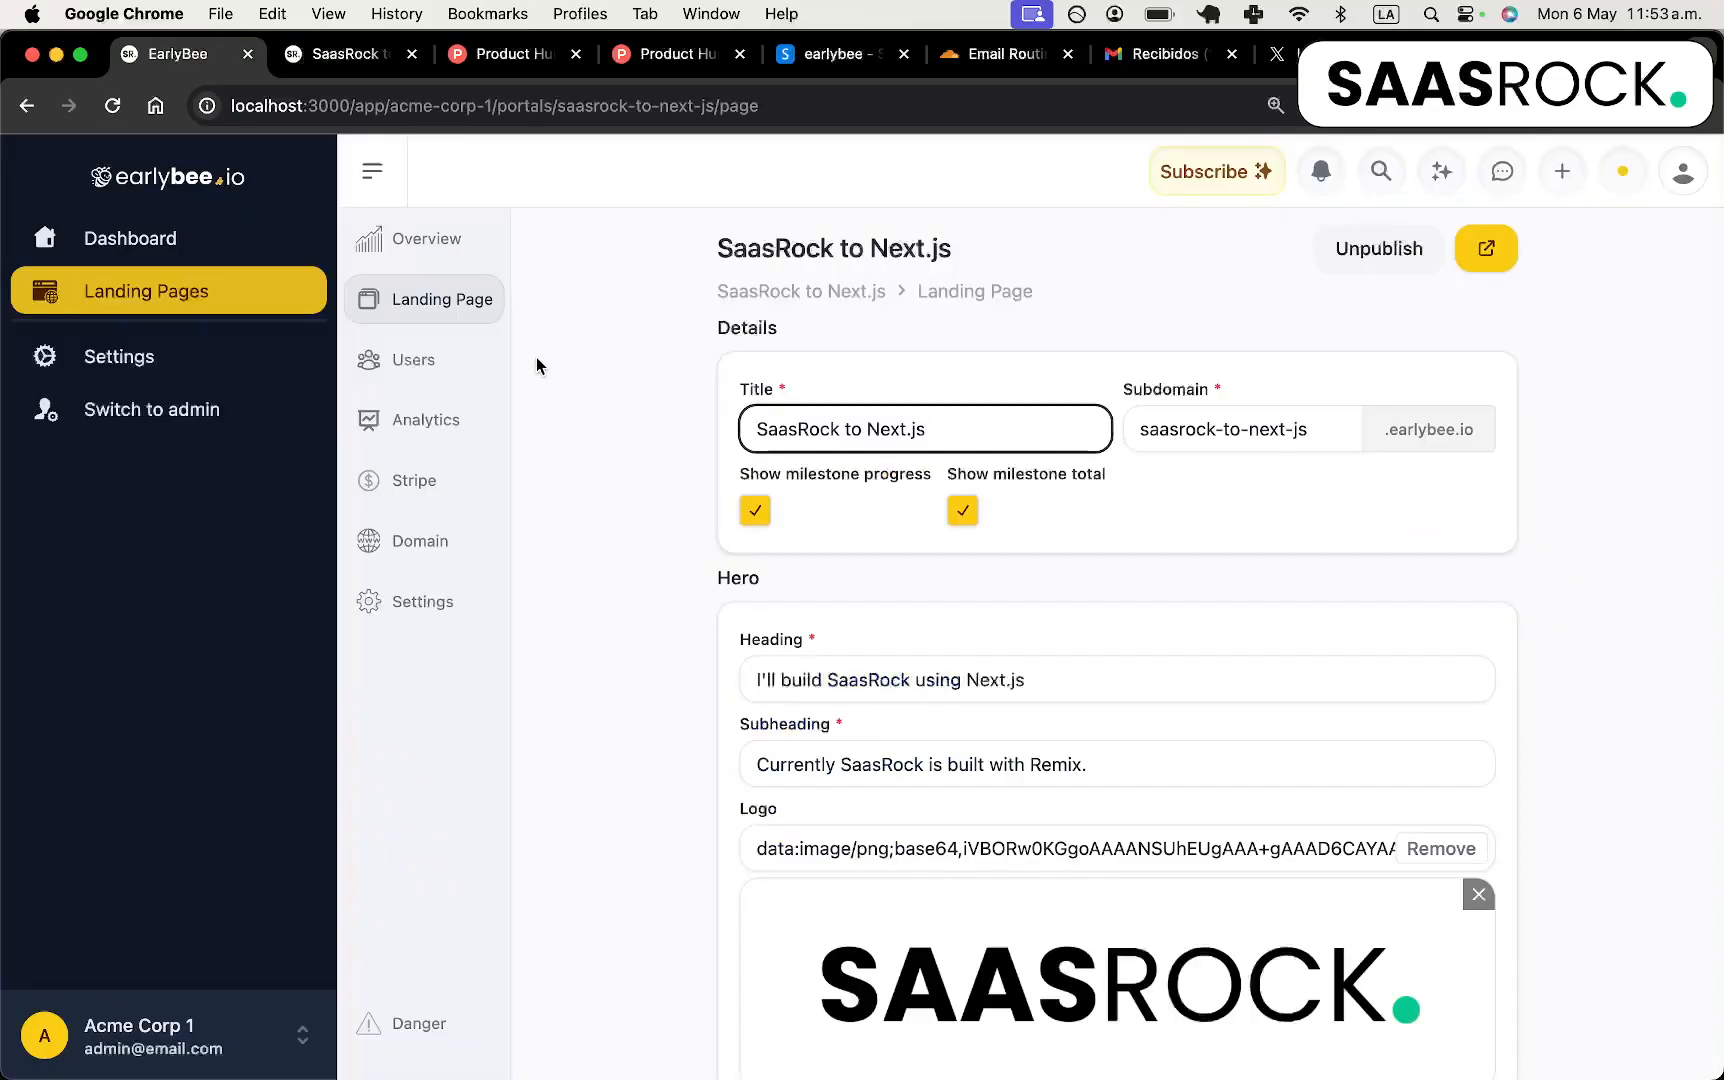
In the landing page's settings, set the branding to a Green theme color and Dark theme scheme, and save.
{"action": "left_click", "coordinate": [454, 612]}
{"action": "scroll", "coordinate": [988, 610], "scroll_direction": "down", "scroll_amount": 2}
{"action": "scroll", "coordinate": [991, 628], "scroll_direction": "down", "scroll_amount": 5}
{"action": "scroll", "coordinate": [993, 643], "scroll_direction": "up", "scroll_amount": 2}
{"action": "left_click", "coordinate": [1065, 475]}
{"action": "scroll", "coordinate": [1072, 753], "scroll_direction": "down", "scroll_amount": 2}
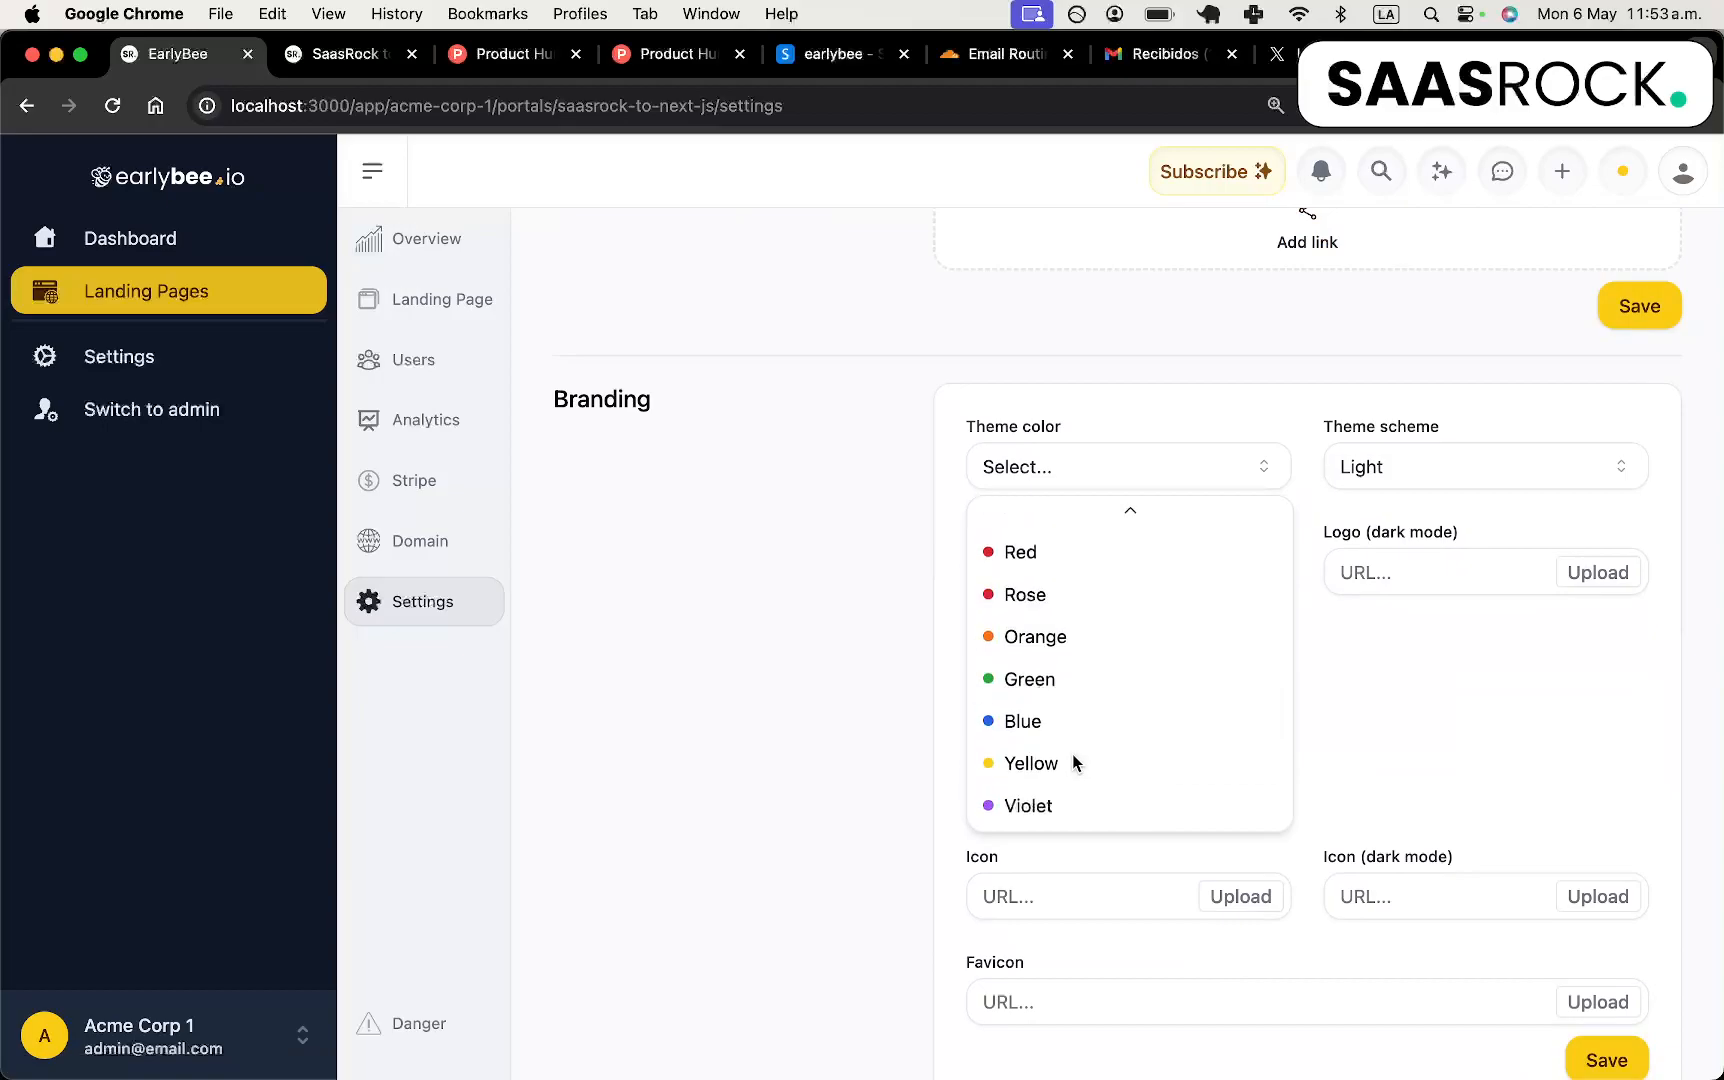
{"action": "left_click", "coordinate": [1082, 677]}
{"action": "left_click", "coordinate": [1392, 476]}
{"action": "left_click", "coordinate": [1460, 563]}
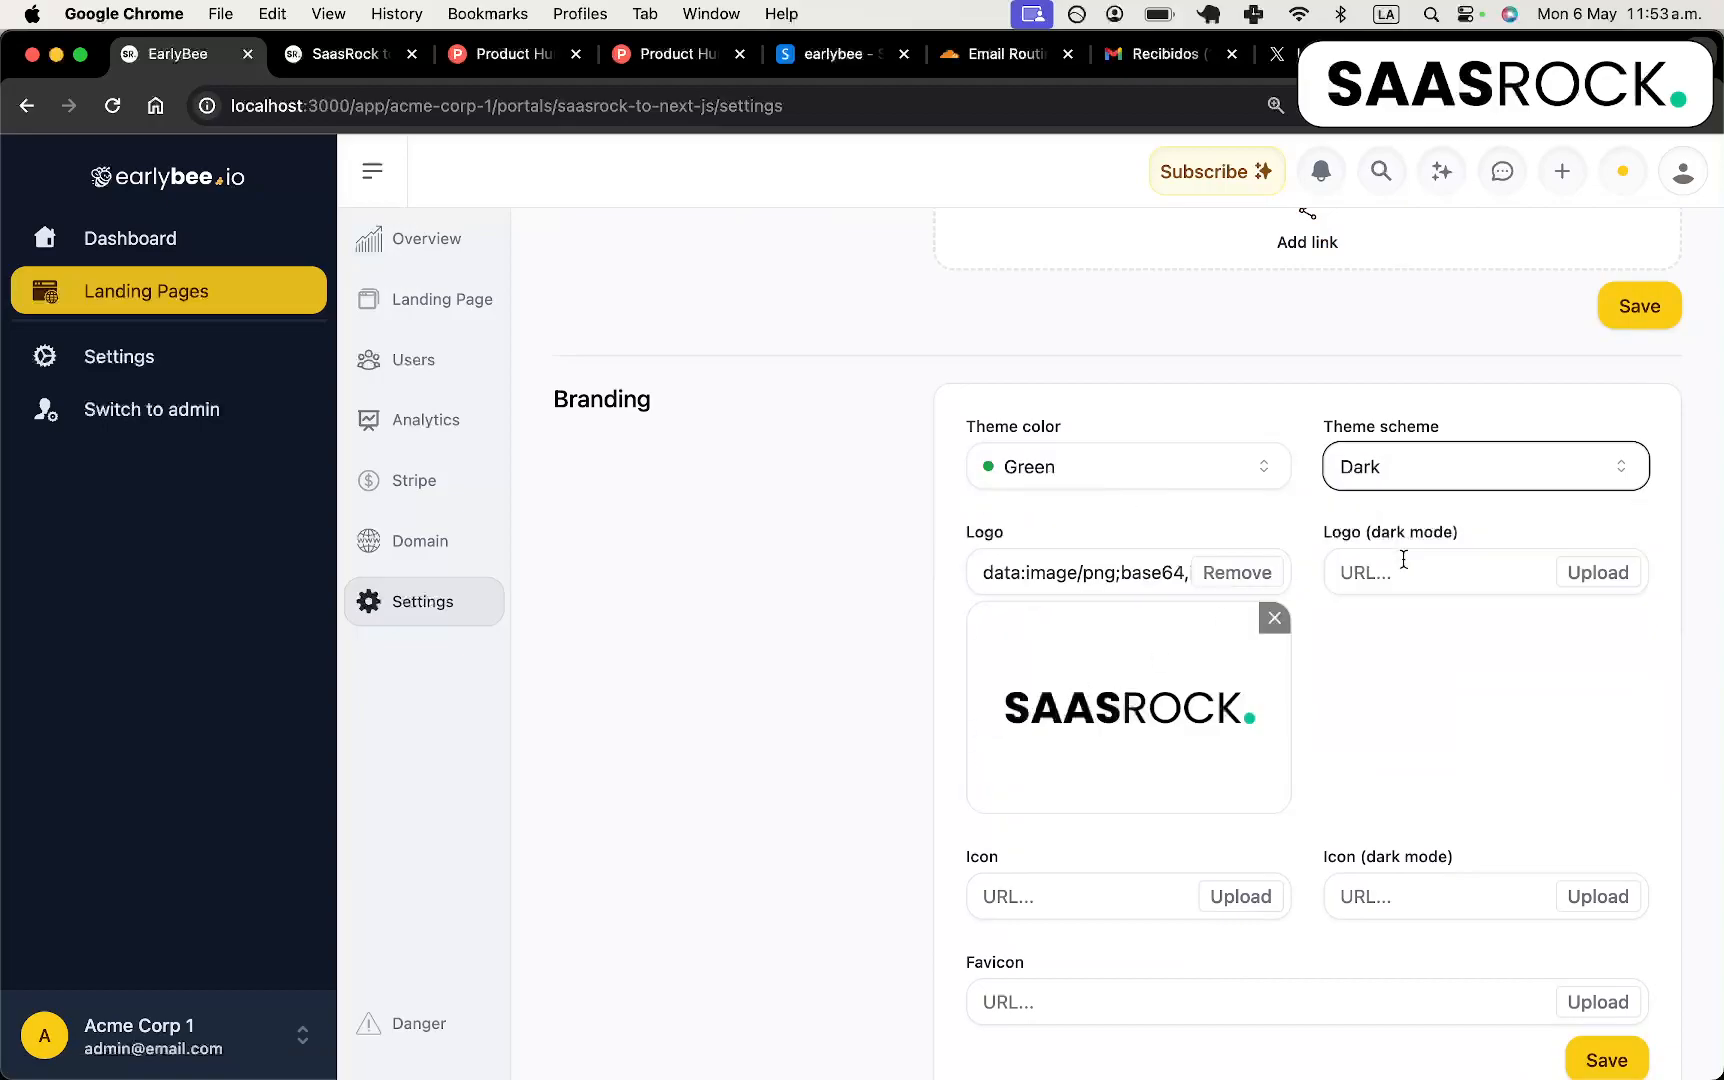
{"action": "scroll", "coordinate": [1403, 560], "scroll_direction": "down", "scroll_amount": 3}
{"action": "left_click", "coordinate": [1605, 782]}
{"action": "scroll", "coordinate": [1431, 469], "scroll_direction": "up", "scroll_amount": 5}
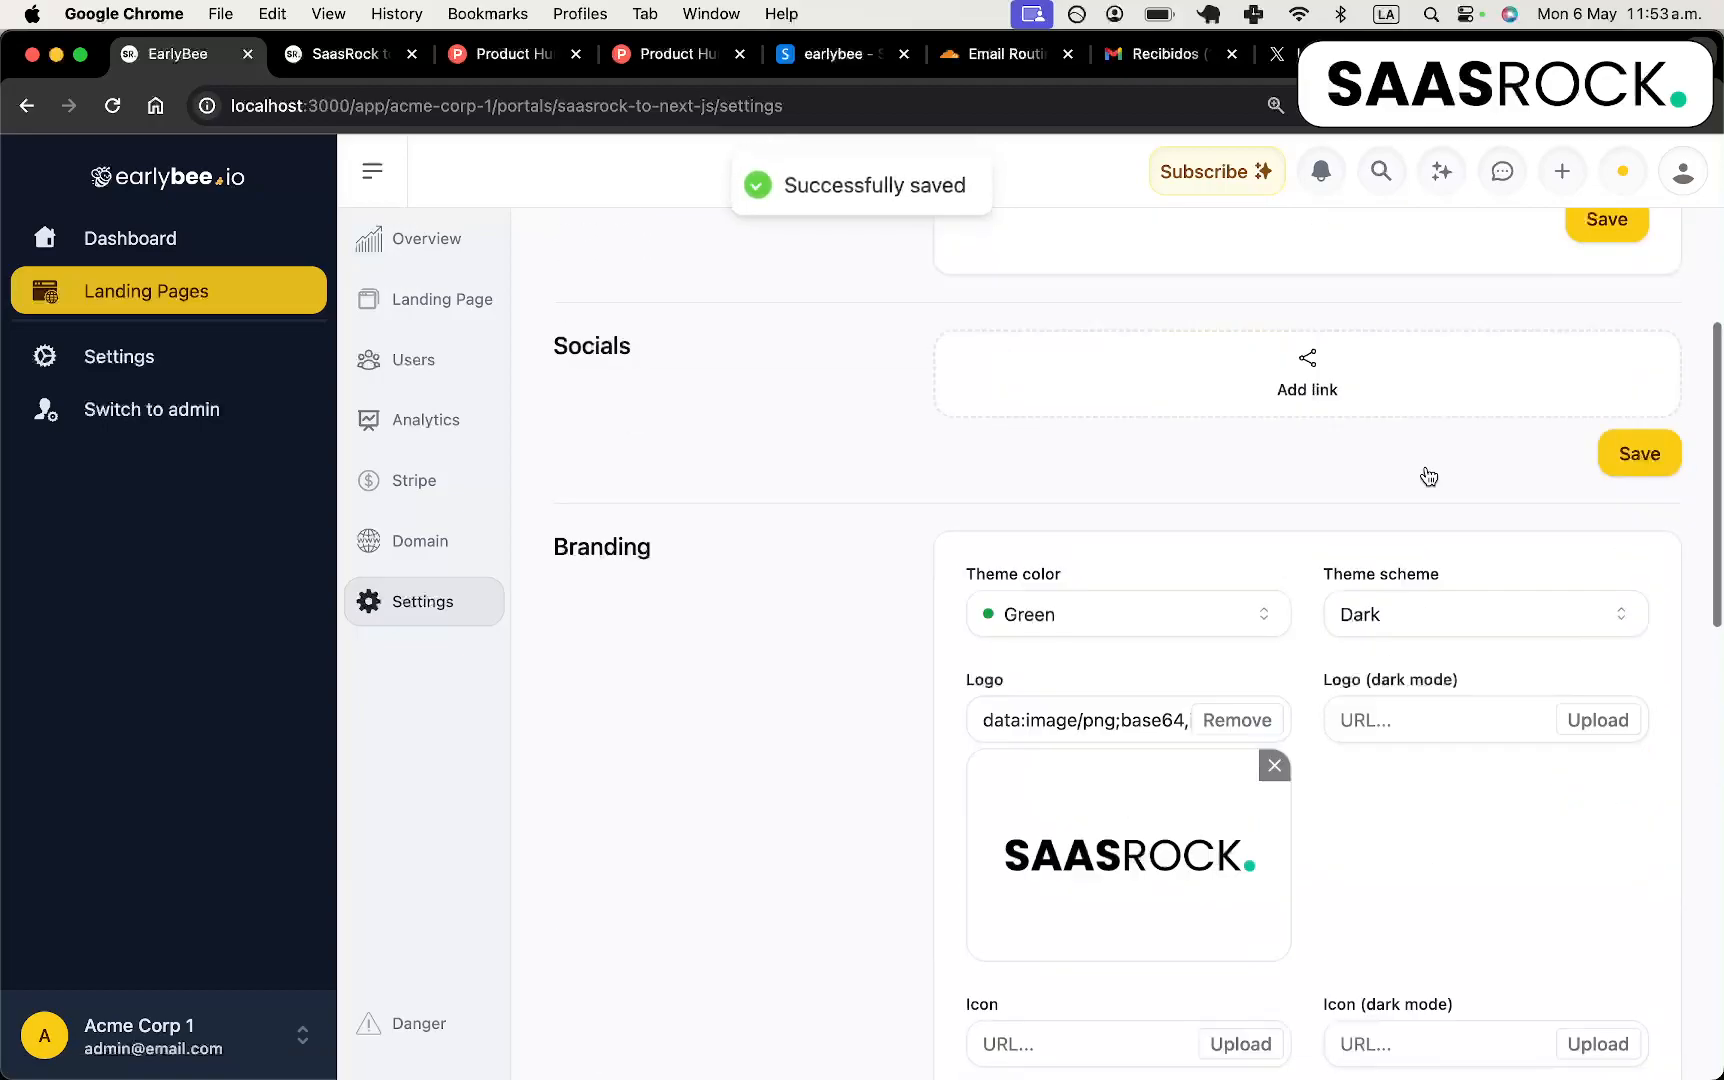
Review the published landing page from top to bottom with the changed theme.
{"action": "left_click", "coordinate": [345, 53]}
{"action": "scroll", "coordinate": [993, 316], "scroll_direction": "down", "scroll_amount": 9}
{"action": "scroll", "coordinate": [993, 316], "scroll_direction": "up", "scroll_amount": 9}
{"action": "left_click", "coordinate": [176, 55]}
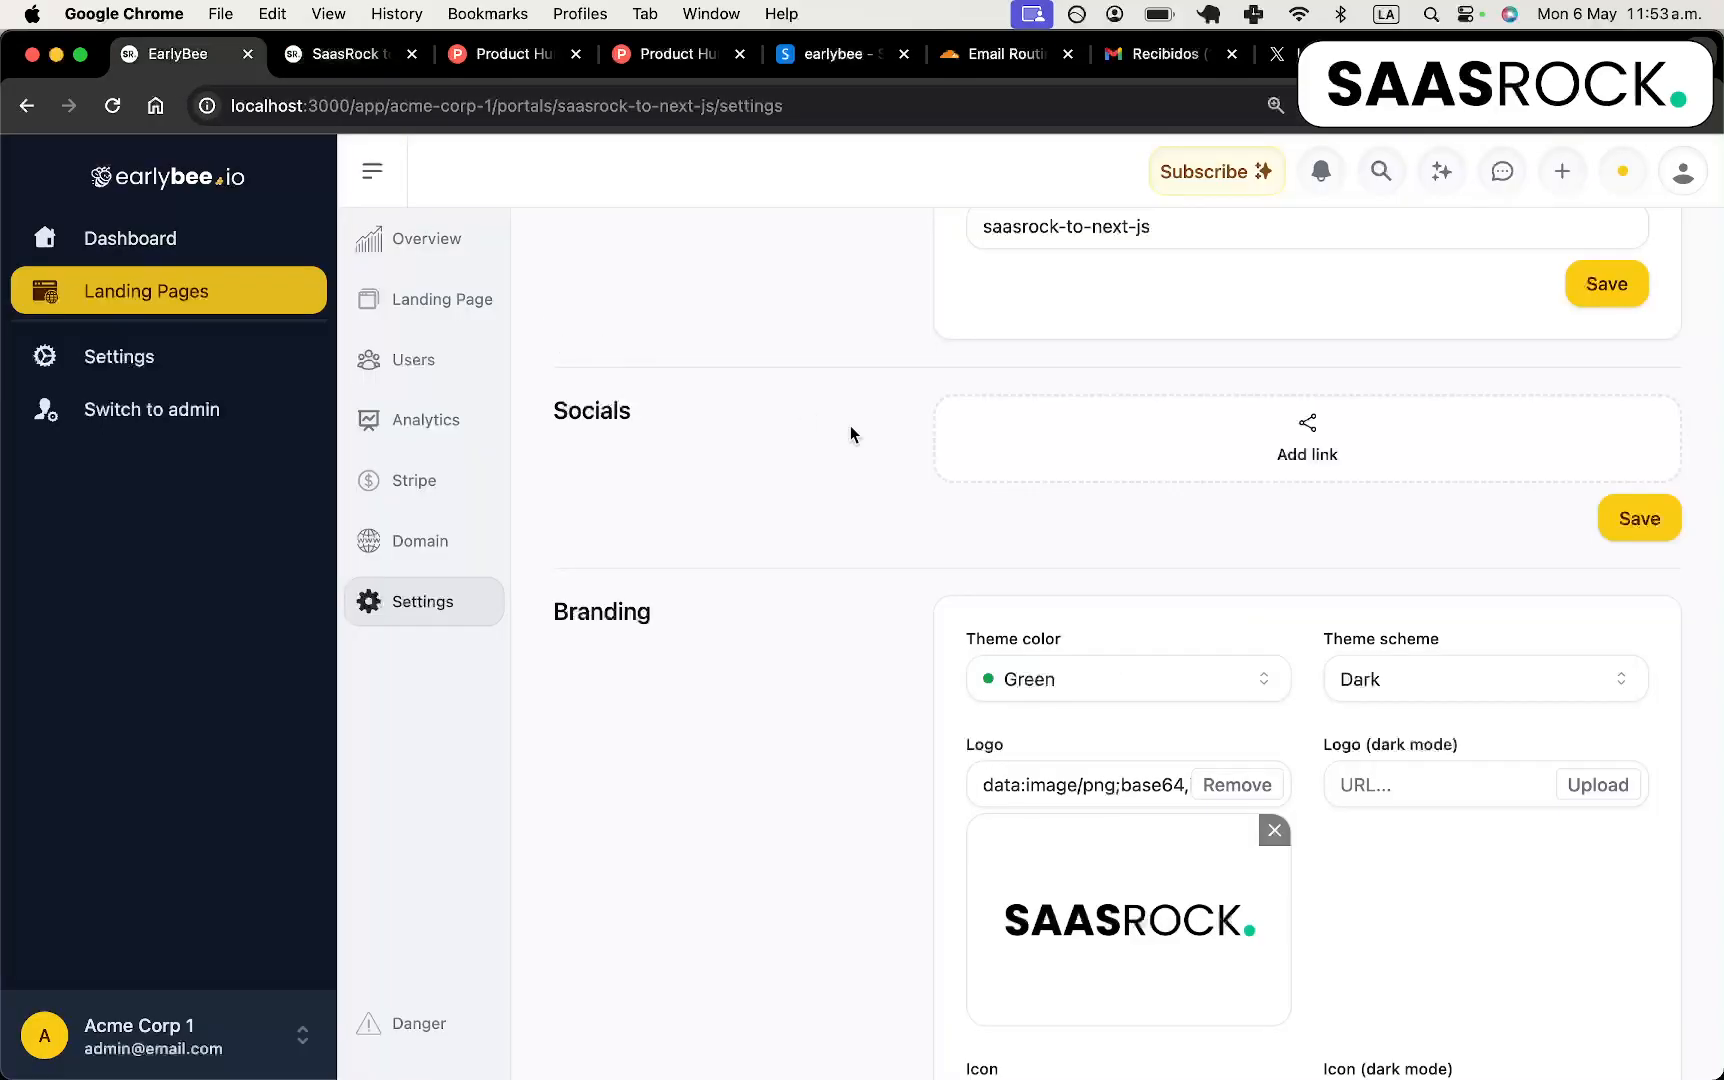
{"action": "scroll", "coordinate": [915, 468], "scroll_direction": "up", "scroll_amount": 1}
{"action": "left_click", "coordinate": [305, 52]}
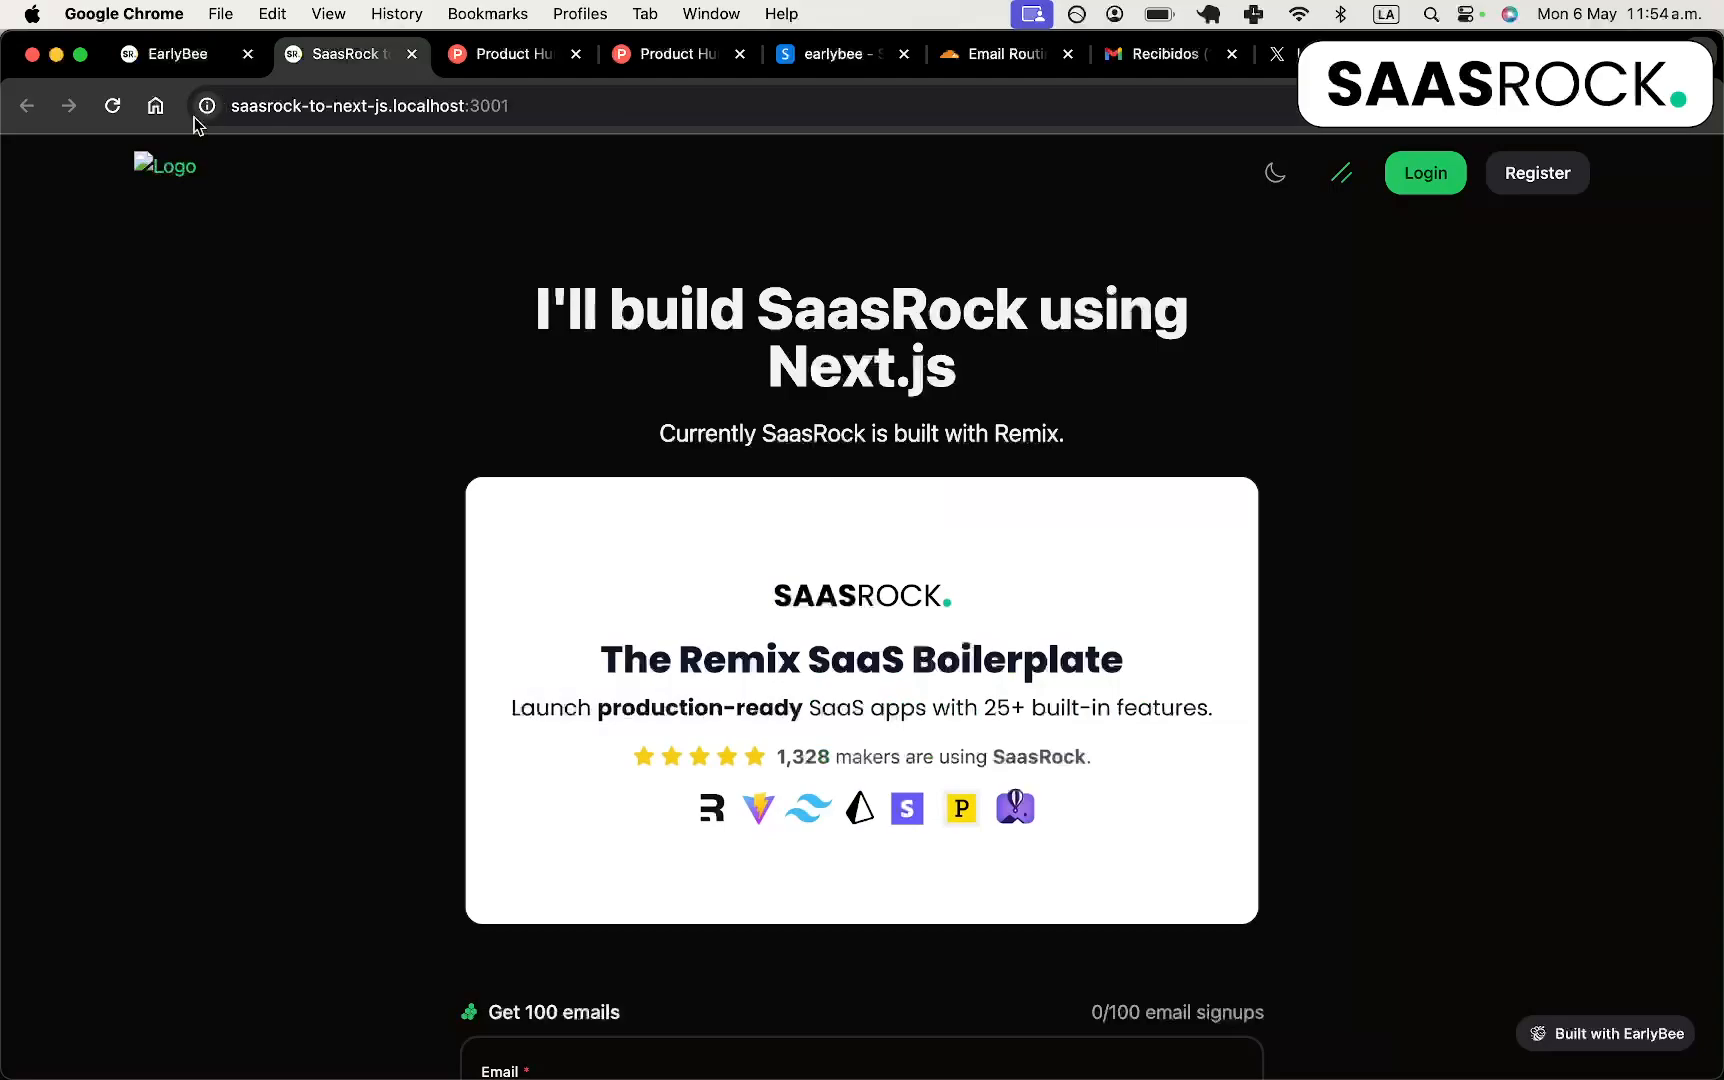
Inspect the Logo entry in the Branding settings and reload the published page to compare its logo.
{"action": "left_click", "coordinate": [177, 55]}
{"action": "scroll", "coordinate": [1107, 451], "scroll_direction": "down", "scroll_amount": 2}
{"action": "left_click", "coordinate": [1104, 732]}
{"action": "key", "text": "super+a"}
{"action": "scroll", "coordinate": [1100, 720], "scroll_direction": "down", "scroll_amount": 3}
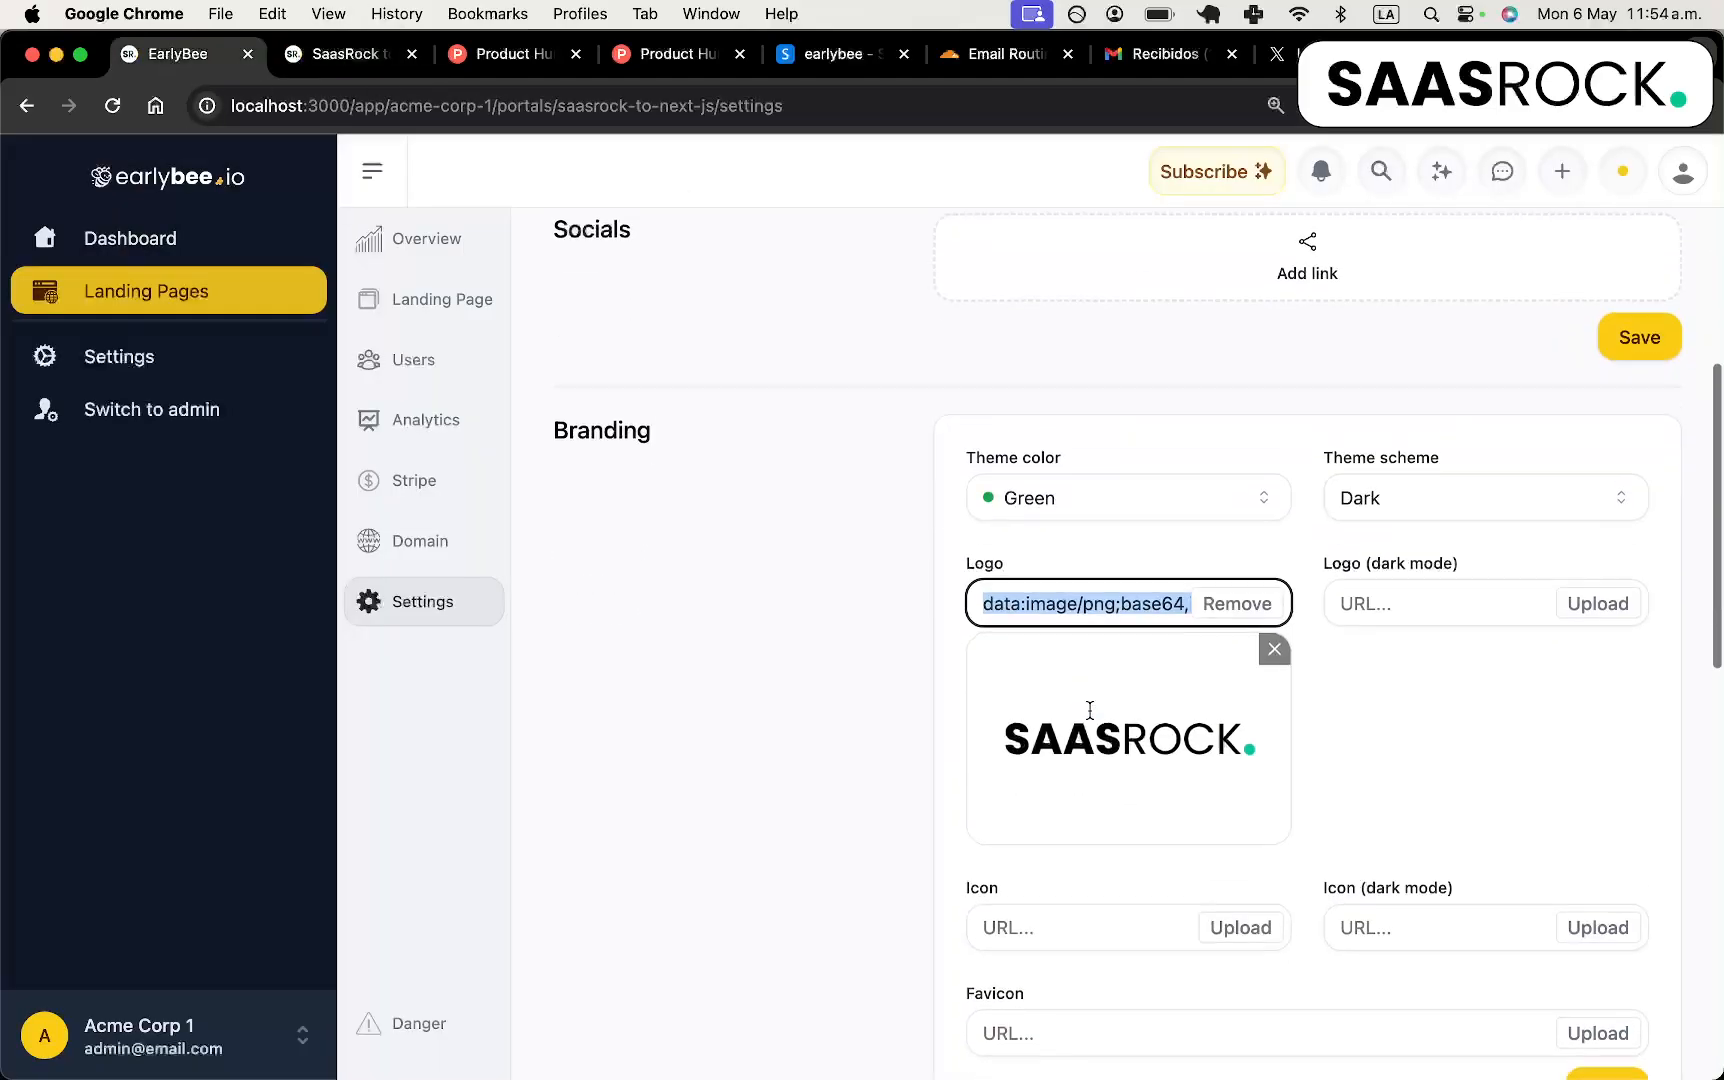
{"action": "left_click", "coordinate": [334, 65]}
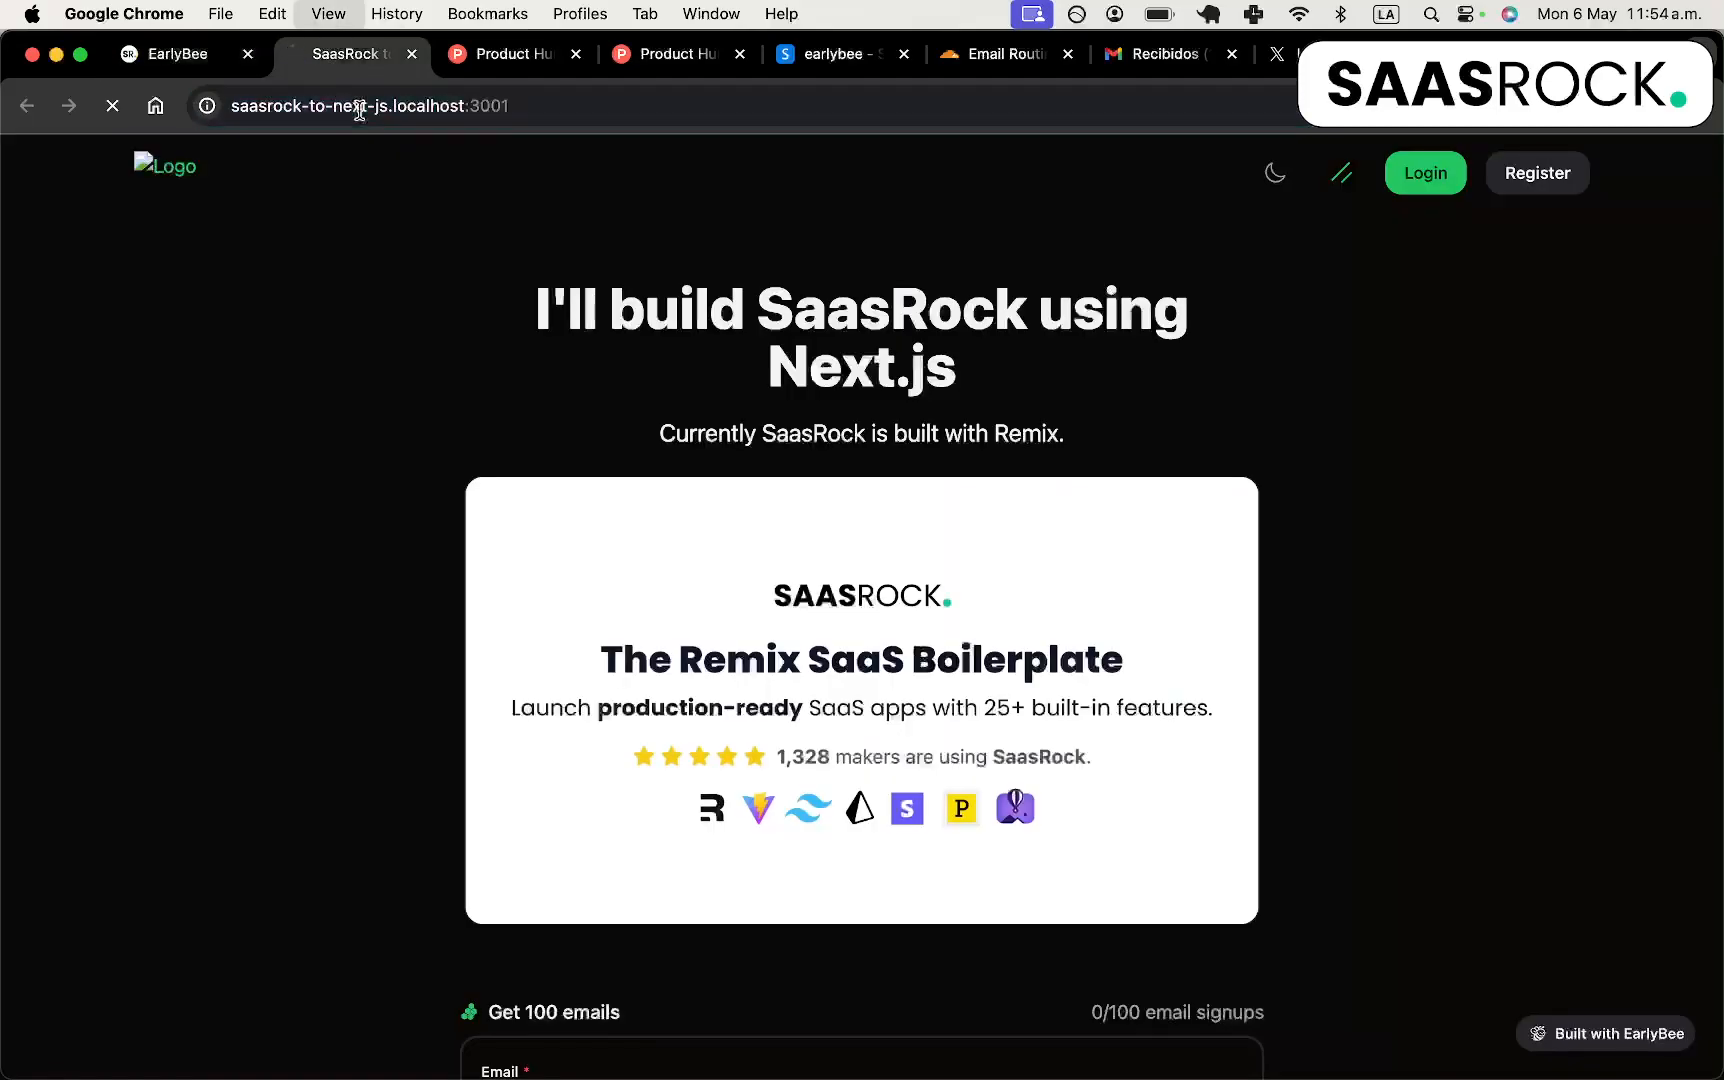
{"action": "left_click", "coordinate": [192, 60]}
{"action": "scroll", "coordinate": [1036, 403], "scroll_direction": "up", "scroll_amount": 7}
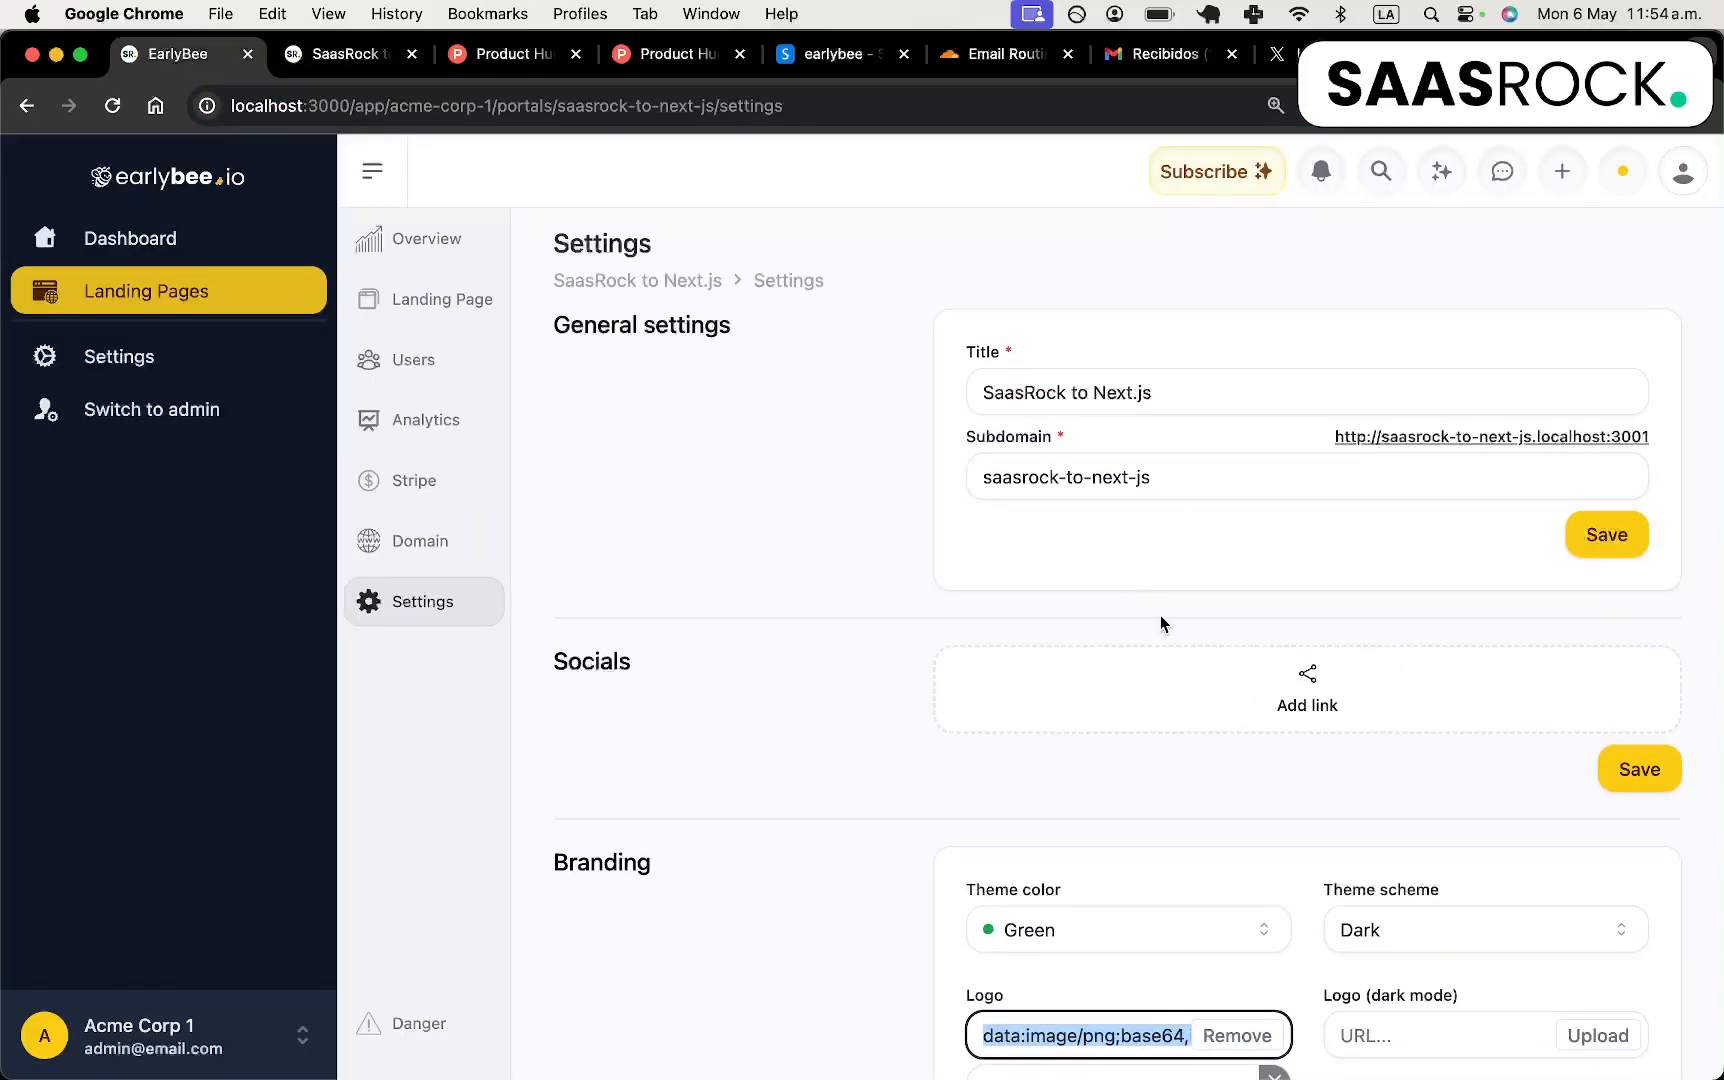
{"action": "left_click", "coordinate": [1310, 685]}
{"action": "left_click", "coordinate": [1260, 649]}
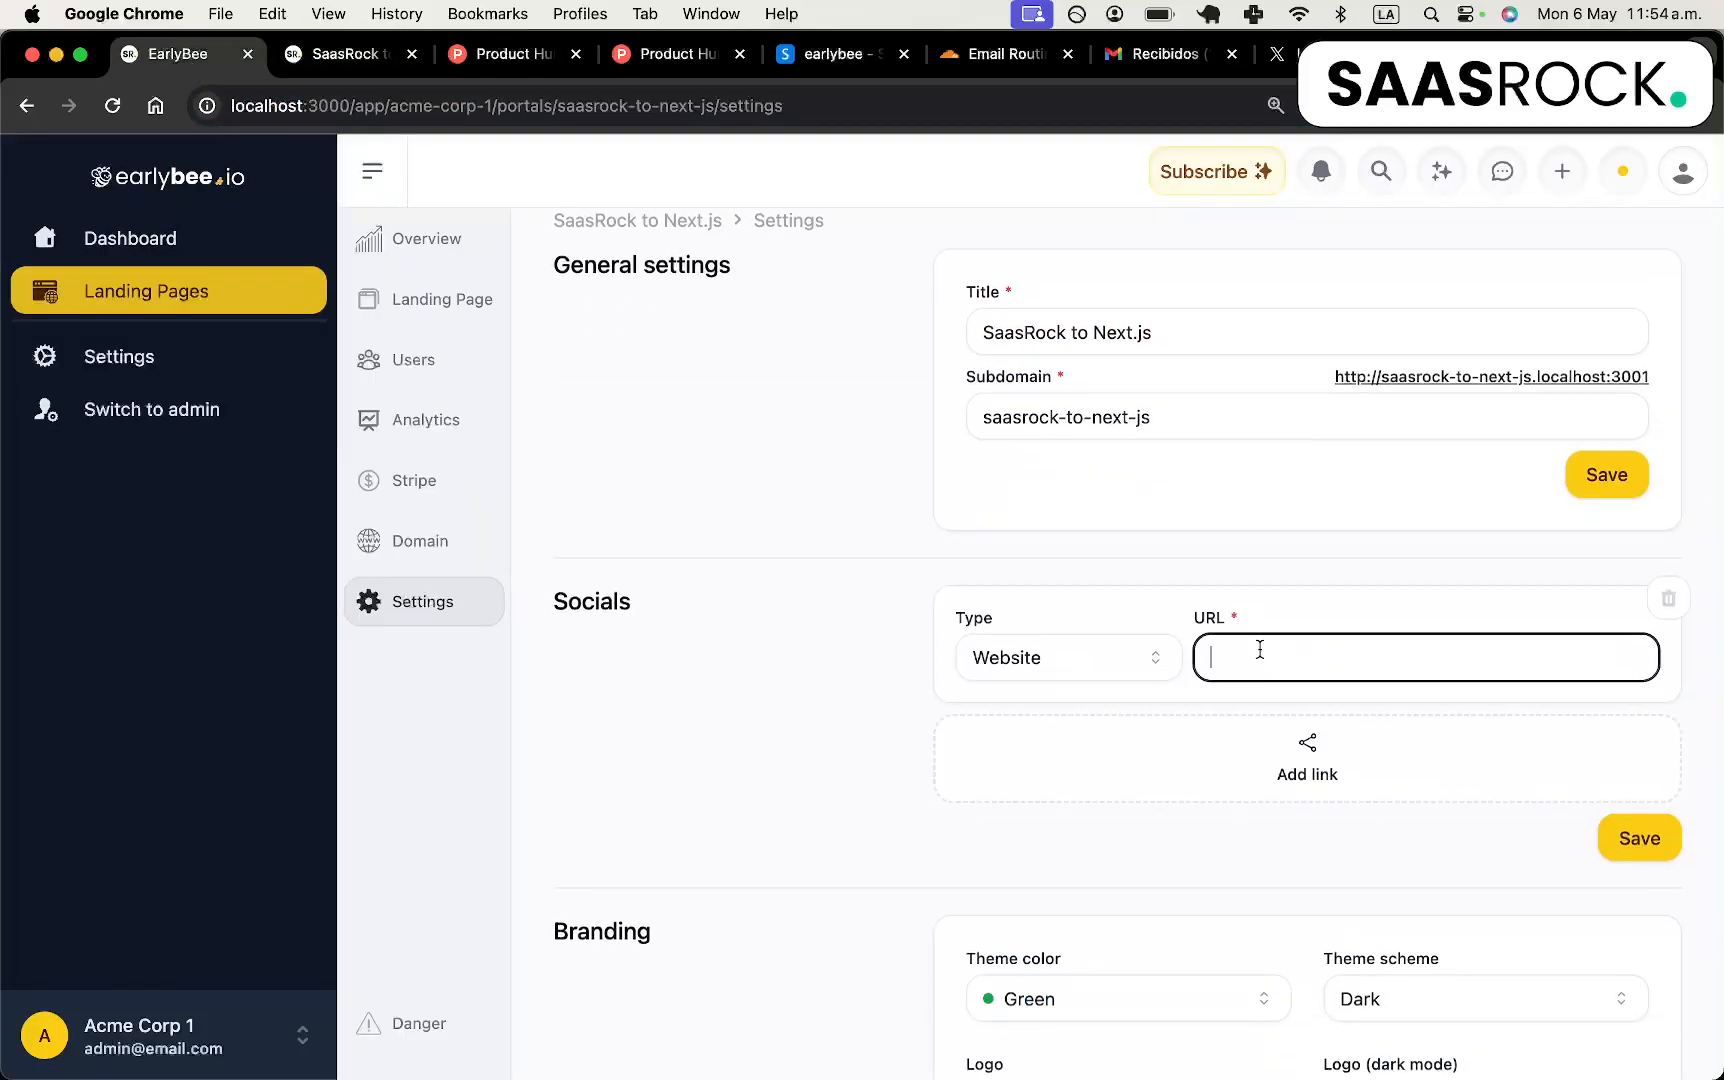
{"action": "key", "text": "super+n"}
{"action": "type", "text": "saas"}
{"action": "key", "text": "super+a"}
{"action": "key", "text": "super+c"}
{"action": "key", "text": "super+w"}
{"action": "key", "text": "super+v"}
{"action": "left_click", "coordinate": [1645, 845]}
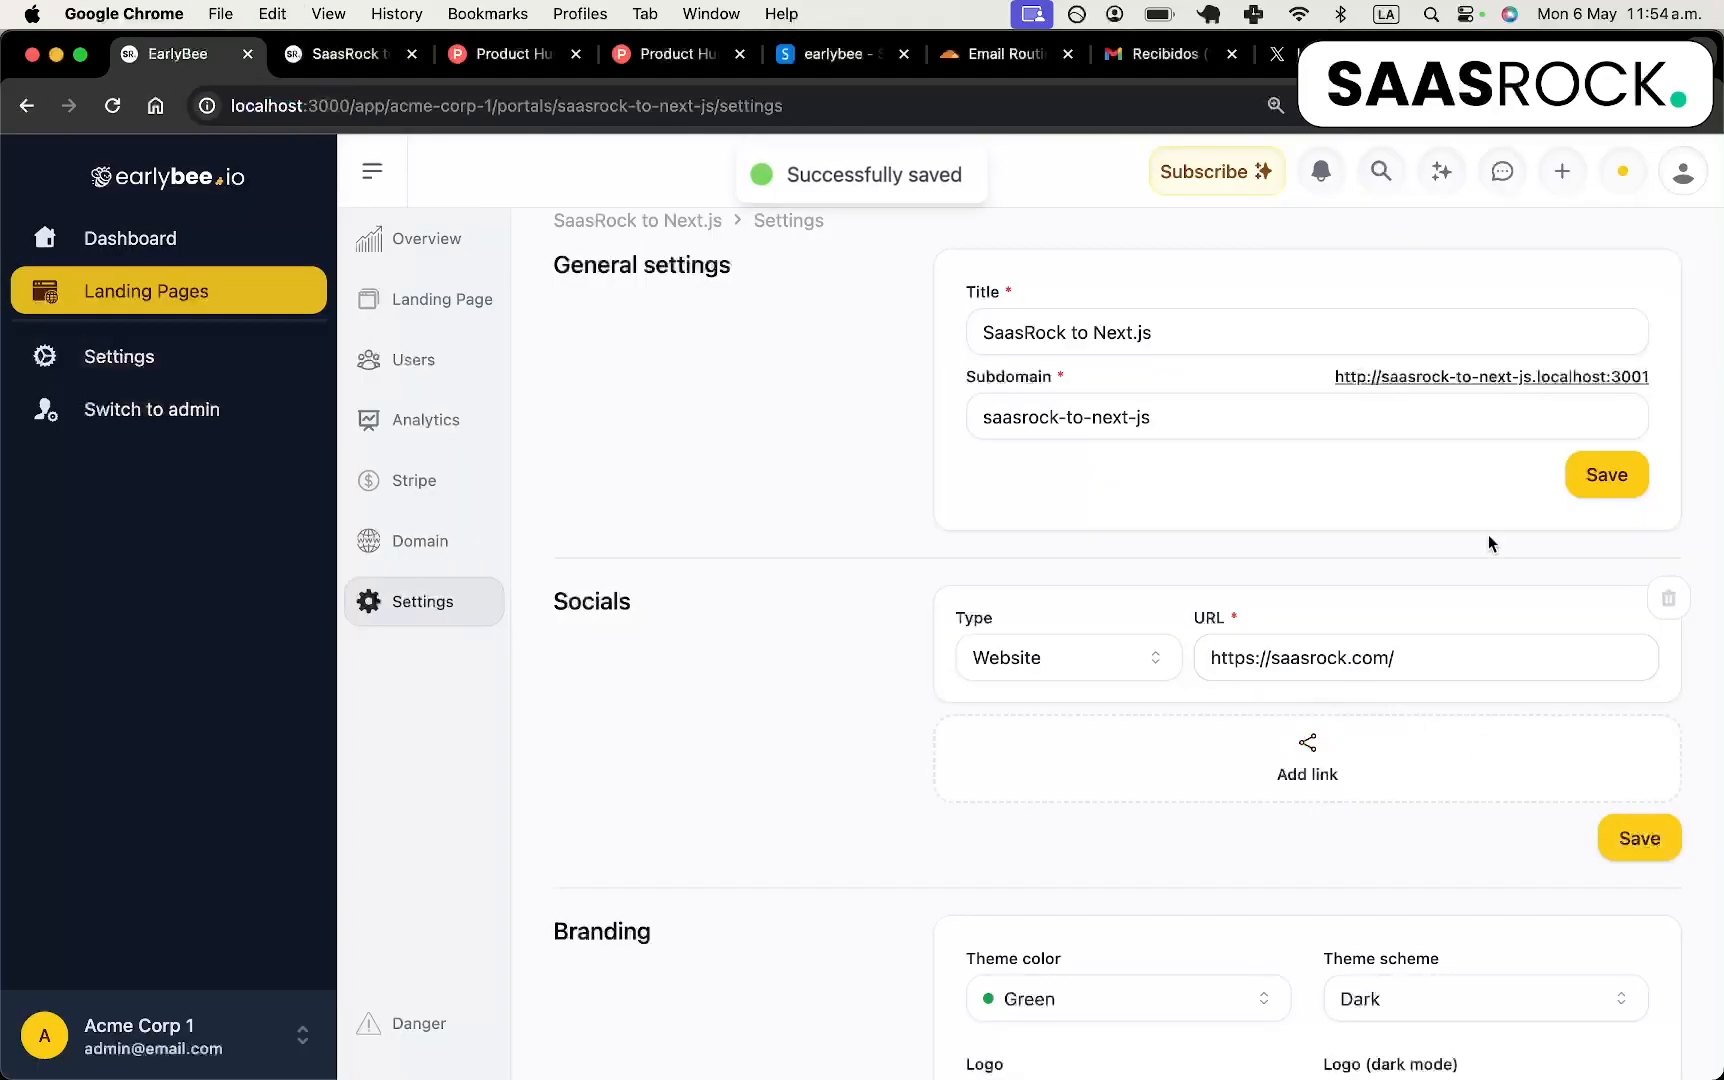
Check the website link on the published page and look through the available social link types in the settings.
{"action": "key", "text": "ctrl+Tab"}
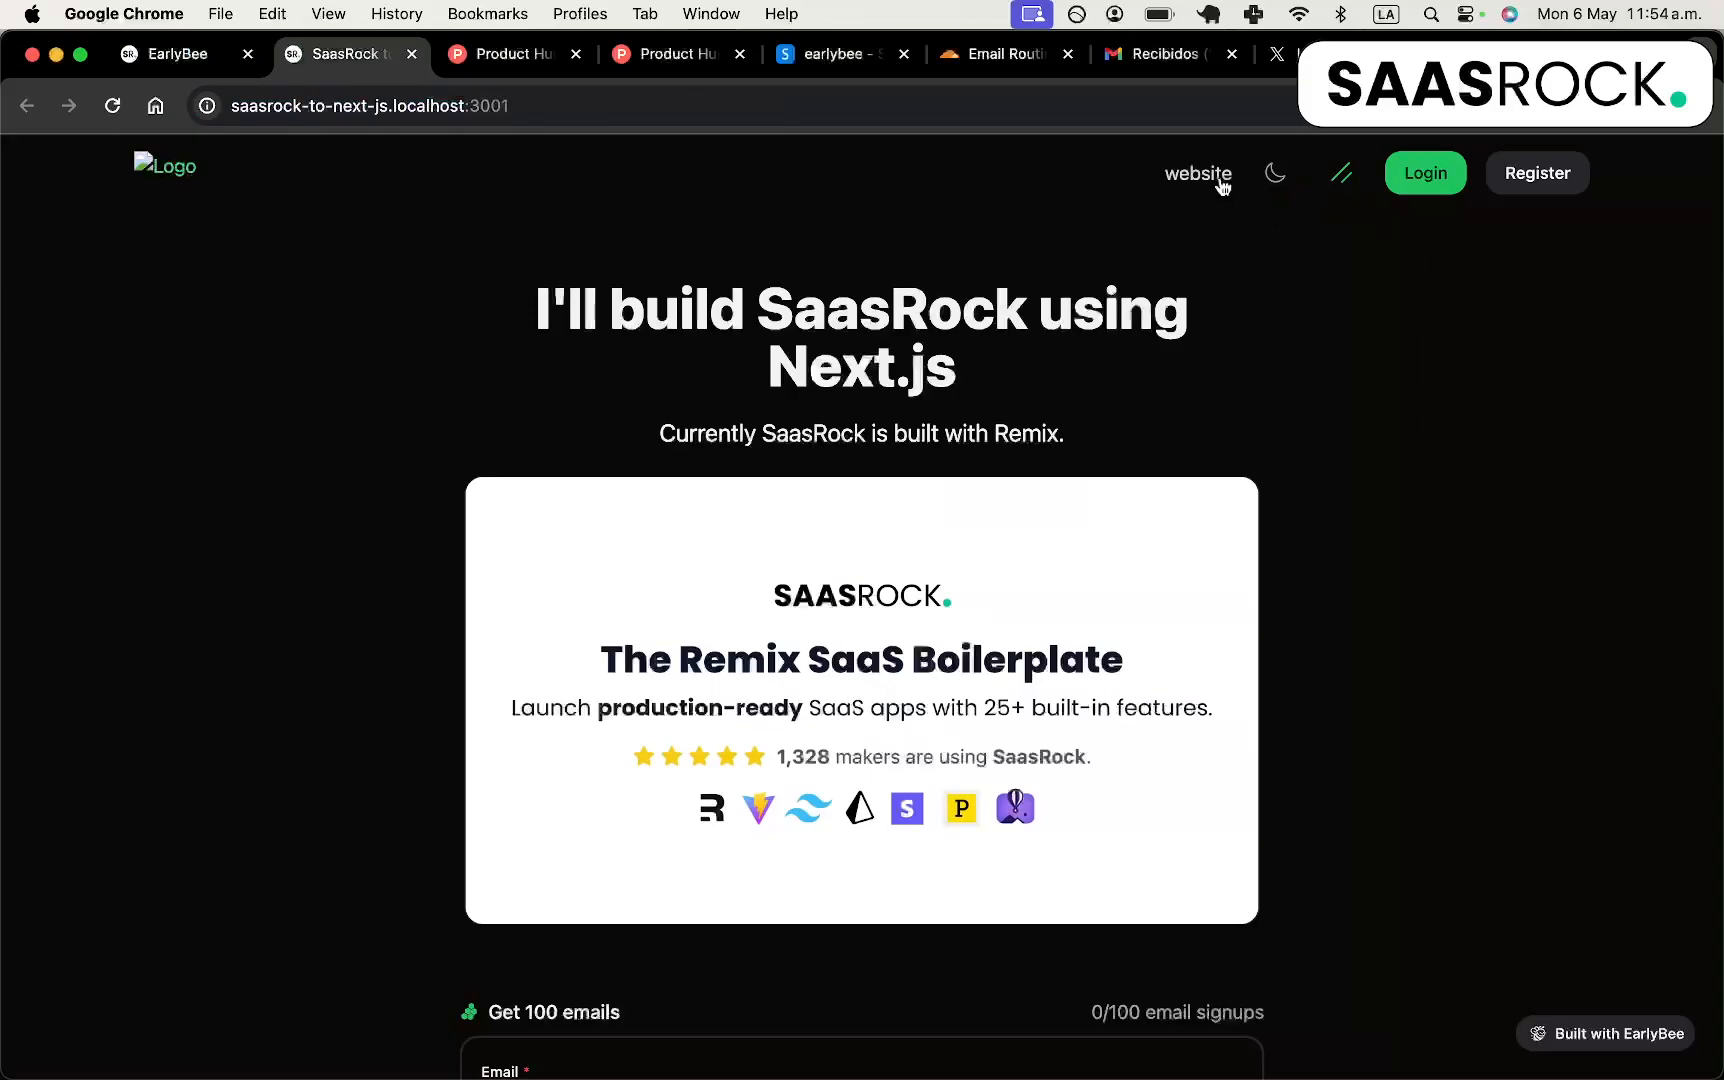
{"action": "key", "text": "ctrl+shift+Tab"}
{"action": "left_click", "coordinate": [1117, 676]}
{"action": "scroll", "coordinate": [1104, 795], "scroll_direction": "down", "scroll_amount": 2}
{"action": "scroll", "coordinate": [1103, 795], "scroll_direction": "down", "scroll_amount": 3}
{"action": "left_click", "coordinate": [843, 525]}
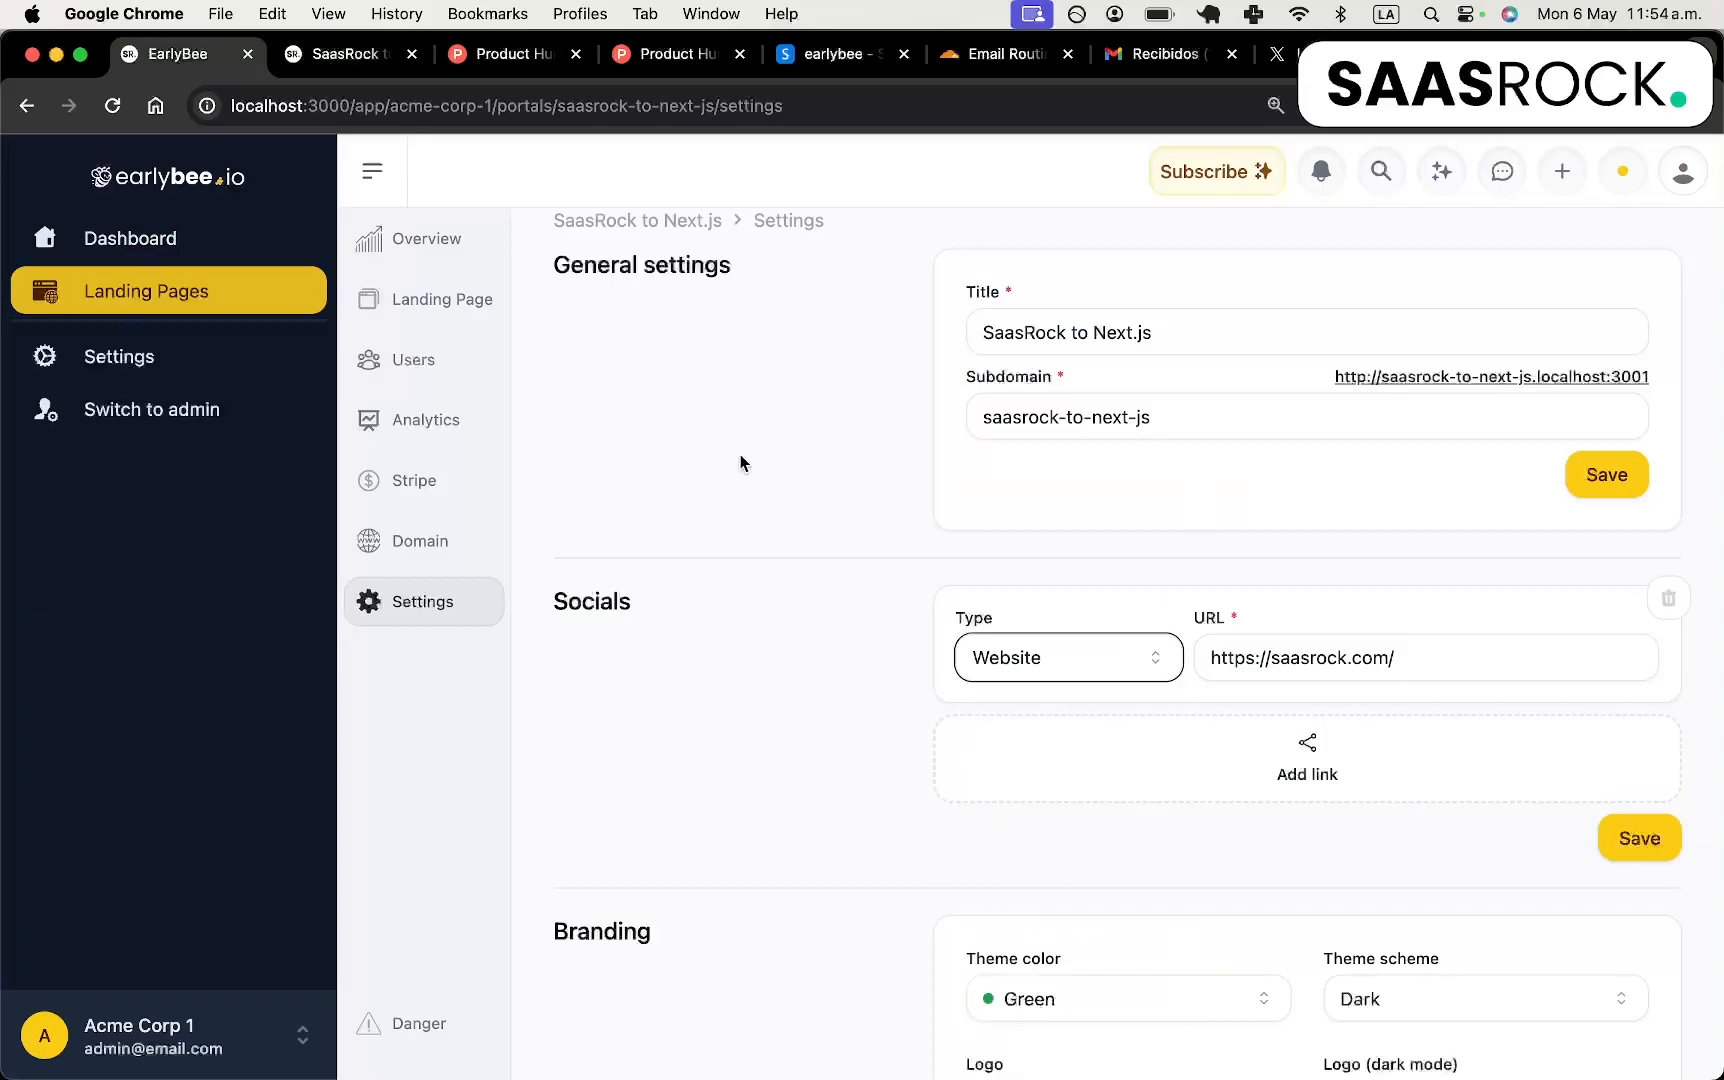
Copy the earlybee.io homepage headline "Create a landing page to get Votes, Emails or Pre-orders" into the Product Hunt teaser's title and description.
{"action": "left_click", "coordinate": [487, 360]}
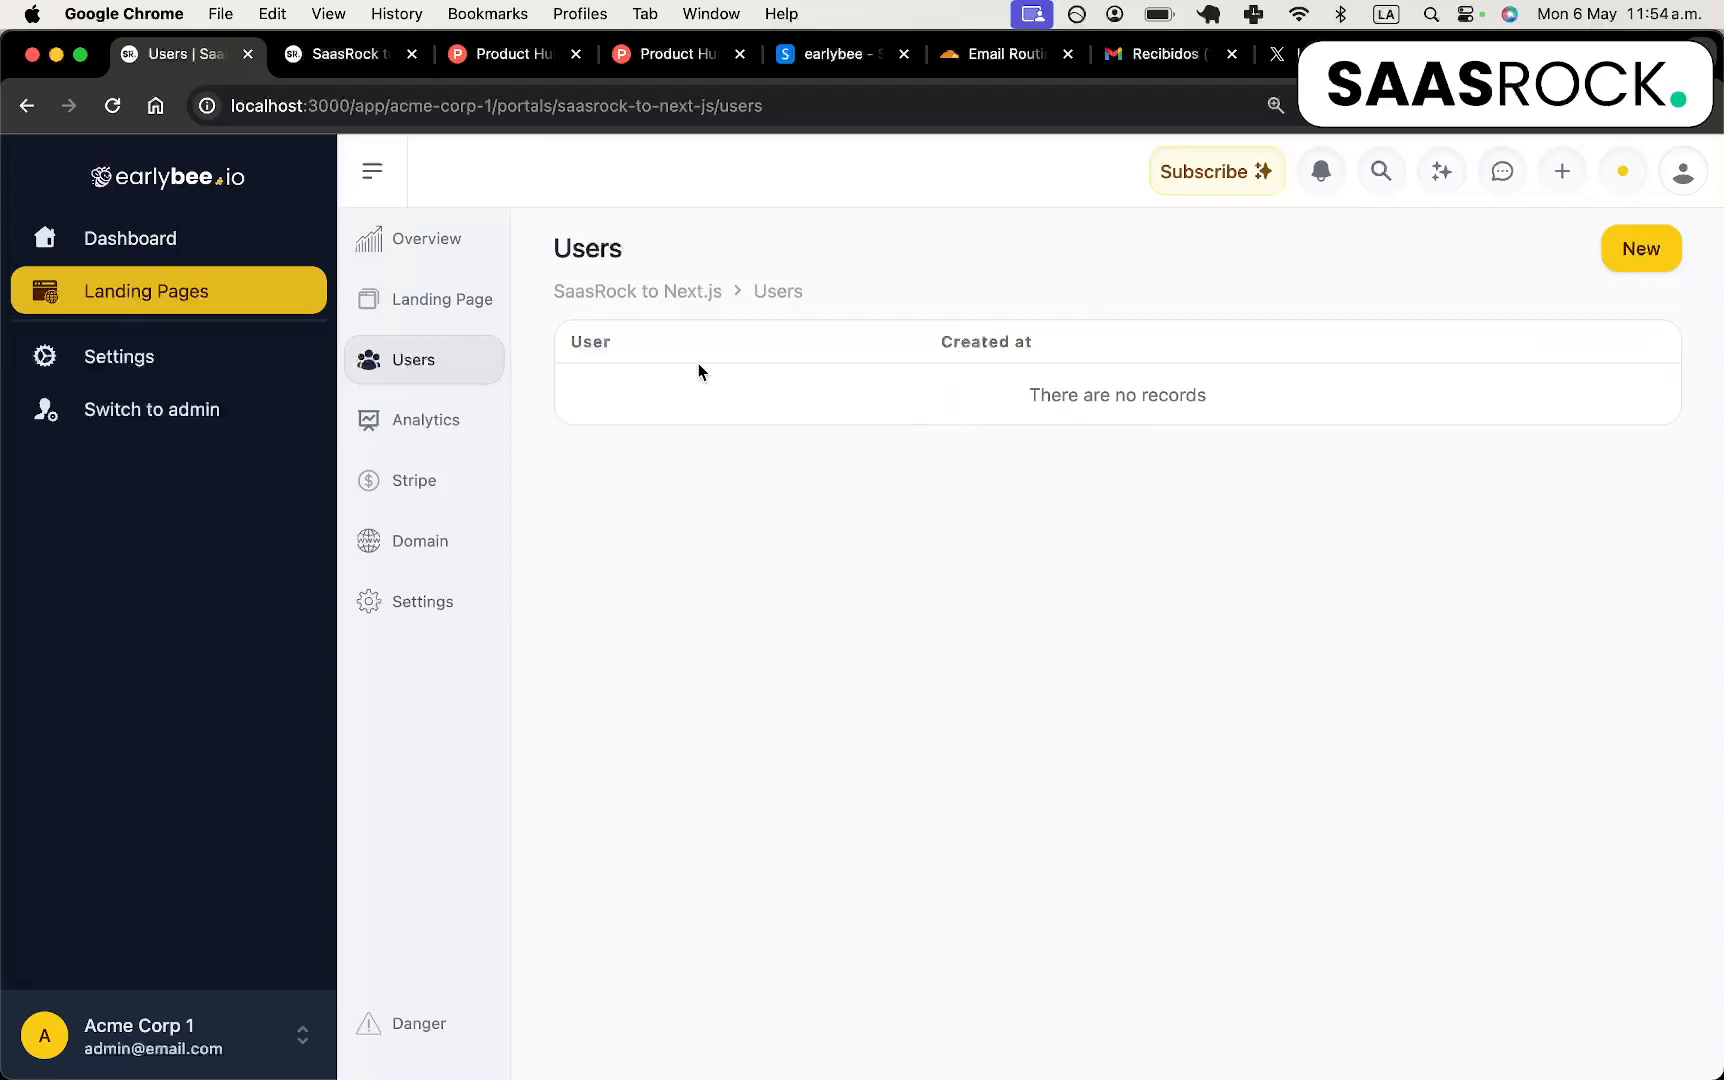
{"action": "left_click", "coordinate": [171, 184]}
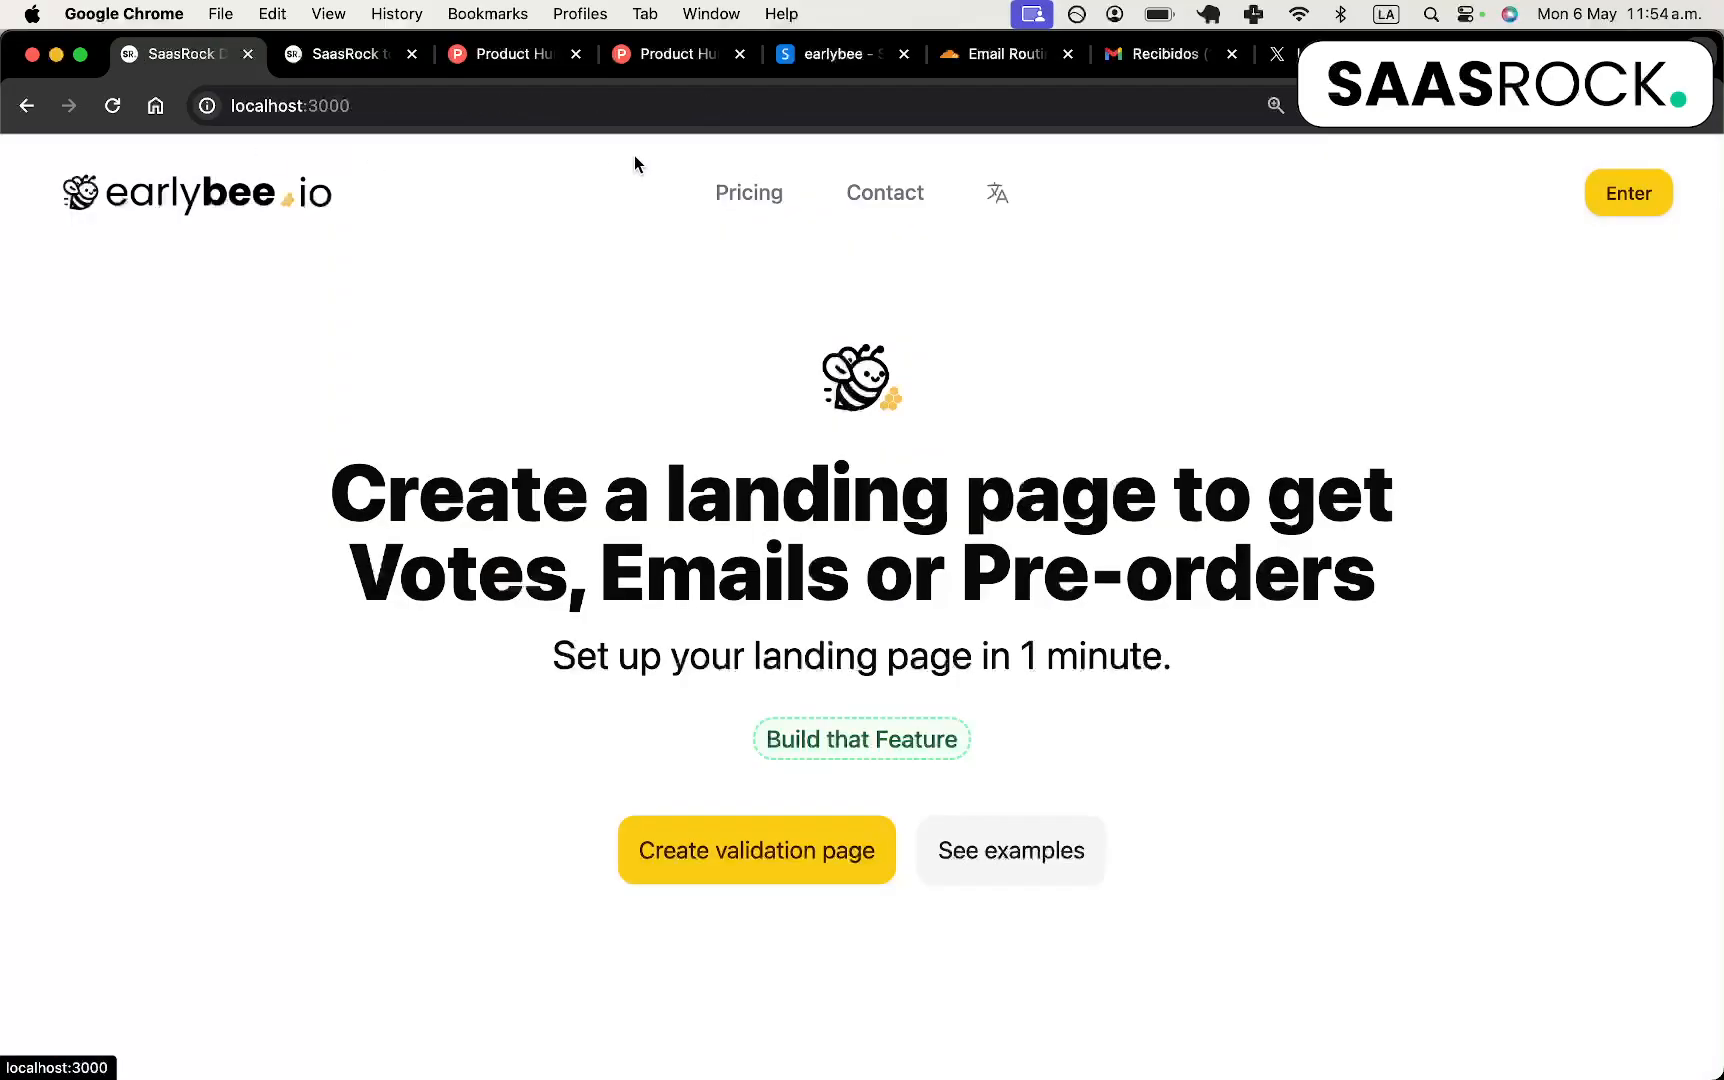
{"action": "triple_click", "coordinate": [773, 515]}
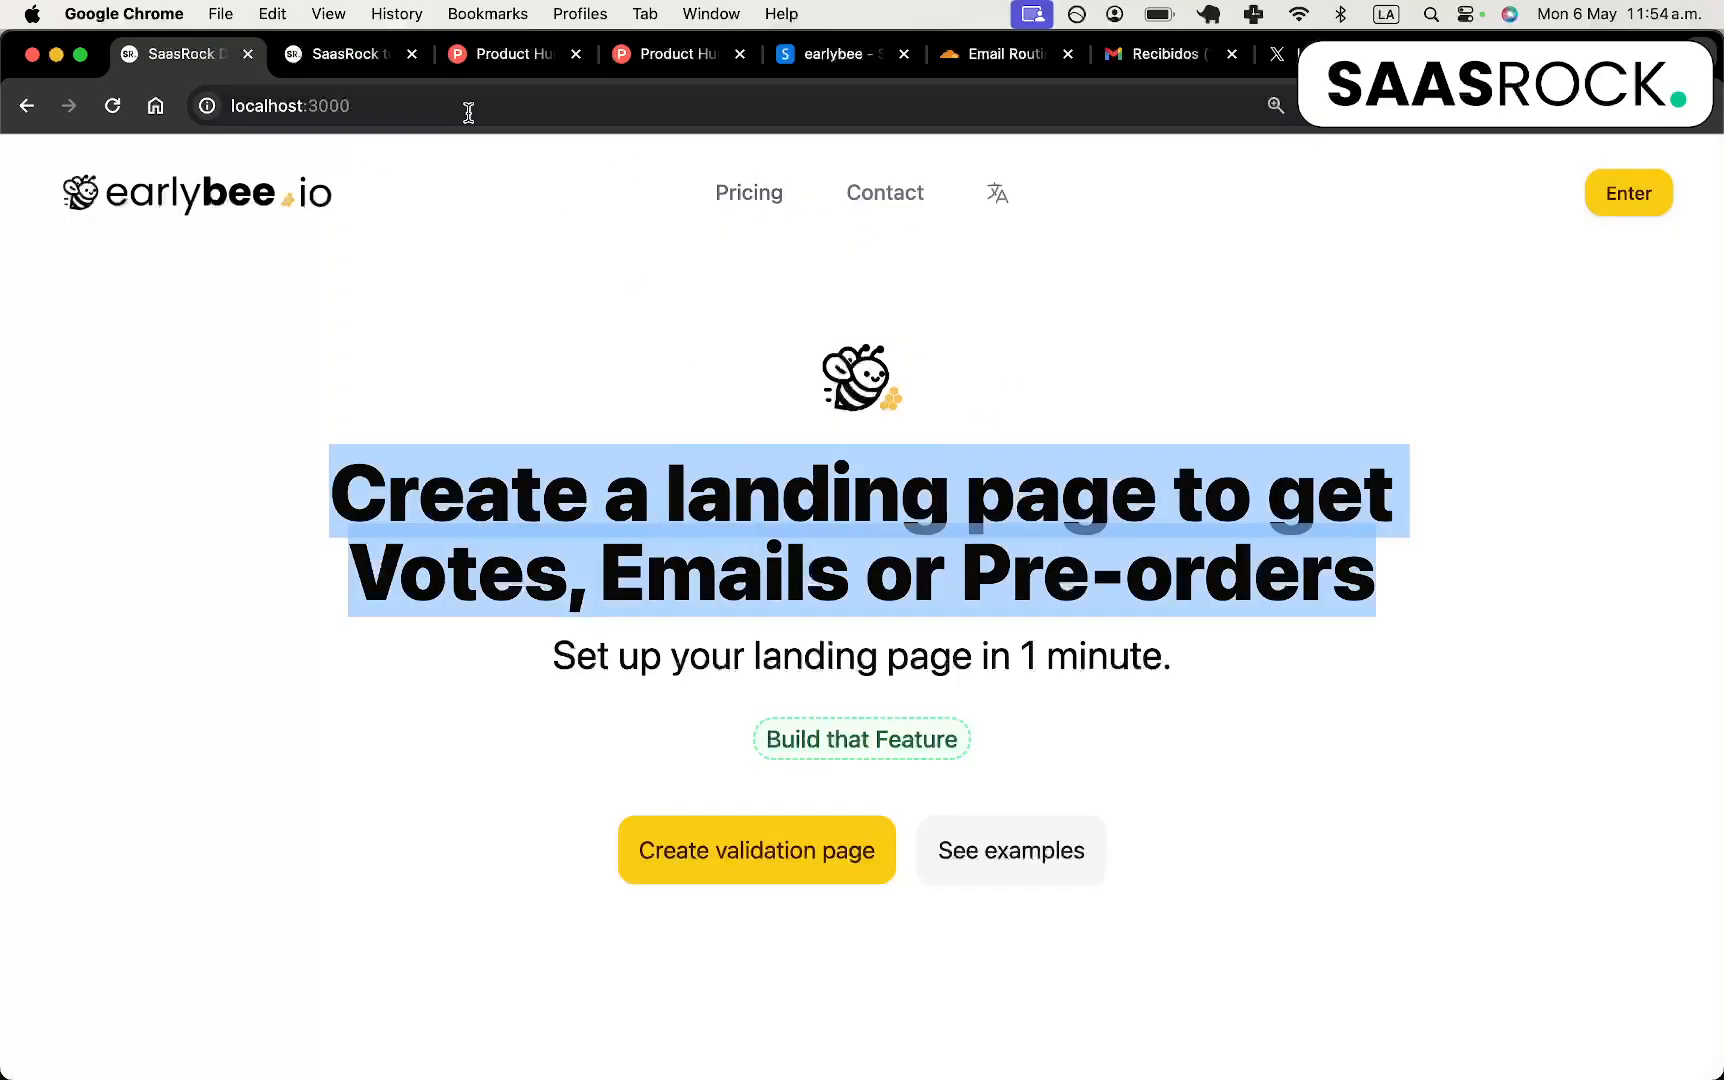
{"action": "left_click", "coordinate": [497, 55]}
{"action": "key", "text": "super+v"}
{"action": "left_click", "coordinate": [586, 724]}
{"action": "key", "text": "super+v"}
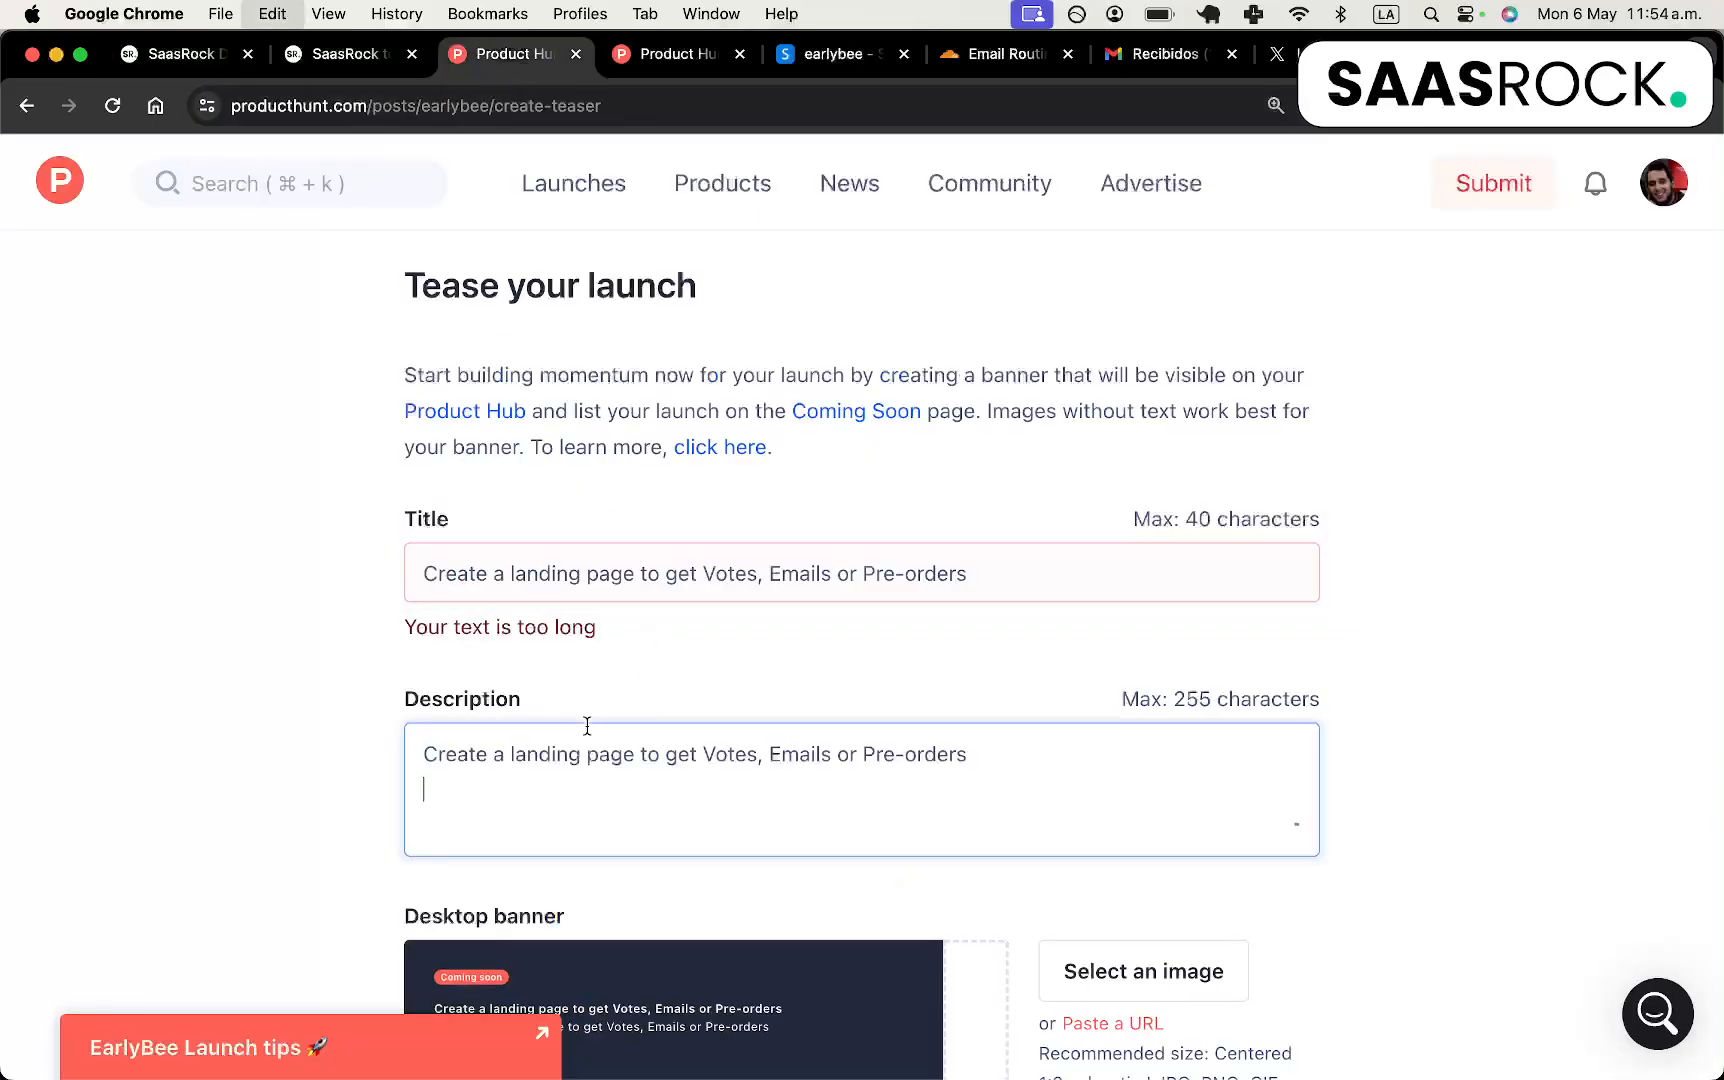
Change the teaser title to "EarlyBee" and check the size requirements of the desktop and mobile banners.
{"action": "triple_click", "coordinate": [527, 575]}
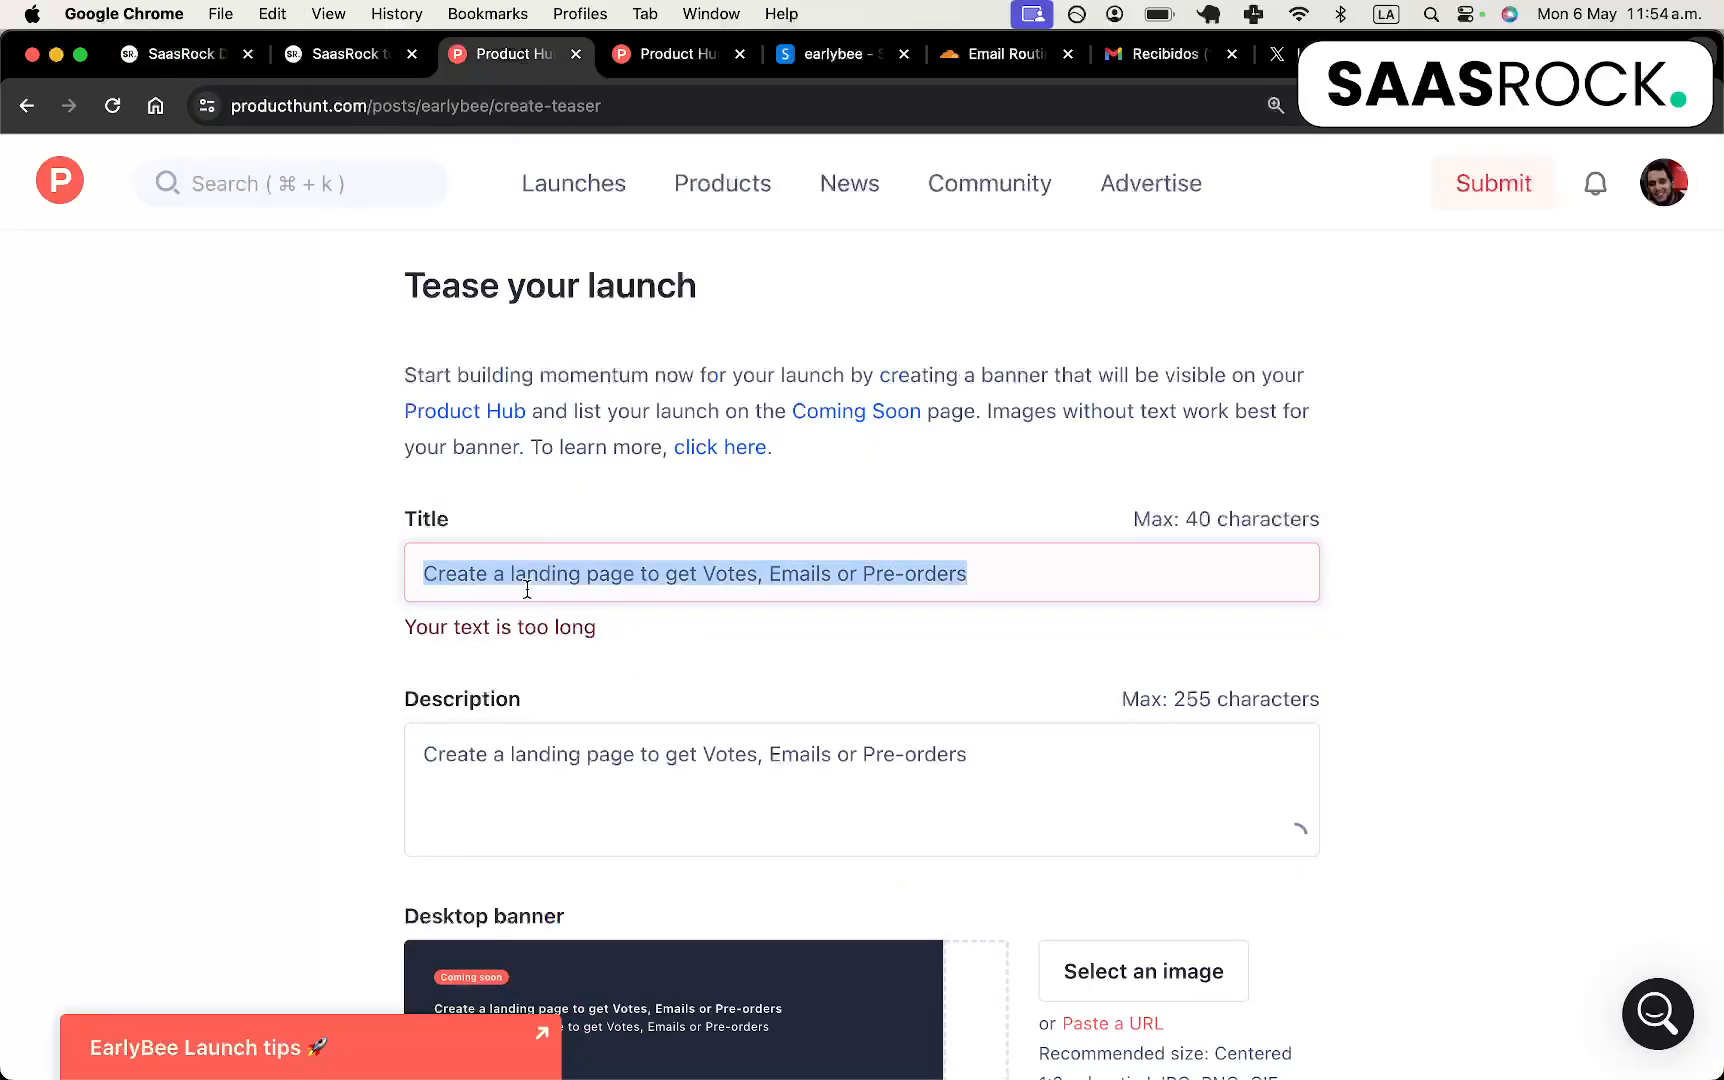
{"action": "type", "text": "EarlyBee"}
{"action": "left_click", "coordinate": [655, 790]}
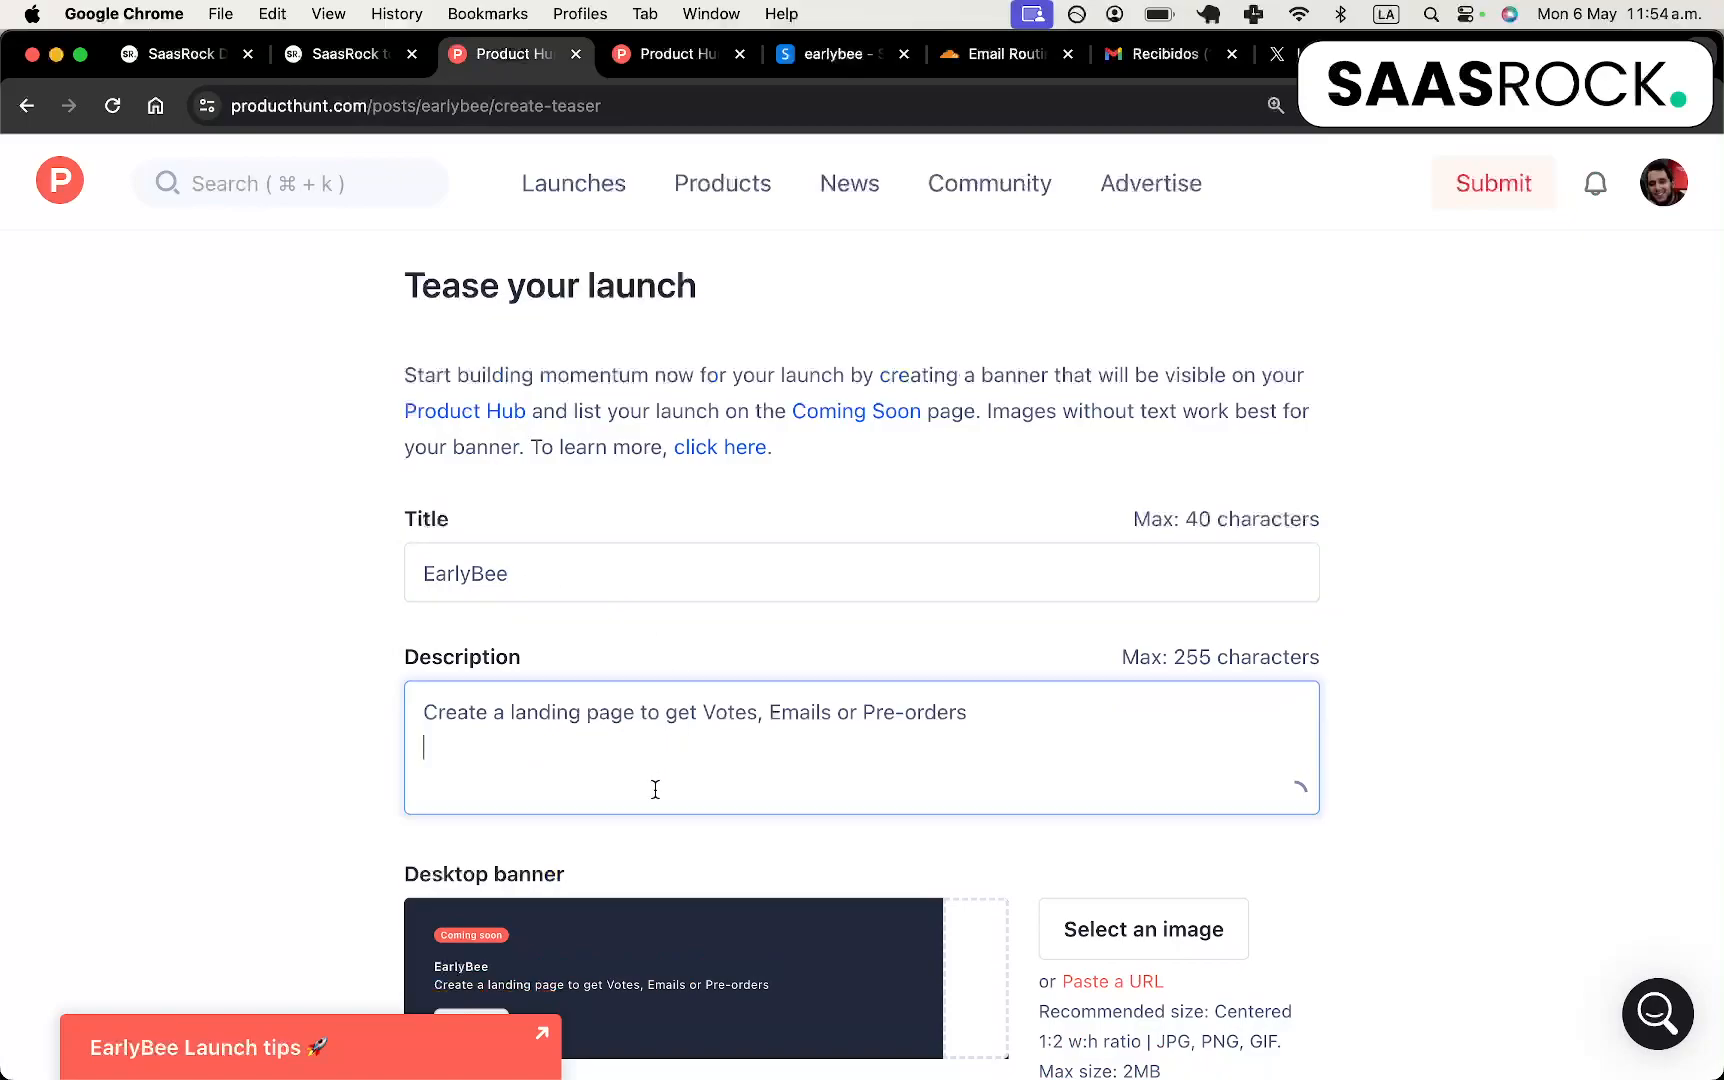
{"action": "scroll", "coordinate": [716, 598], "scroll_direction": "down", "scroll_amount": 5}
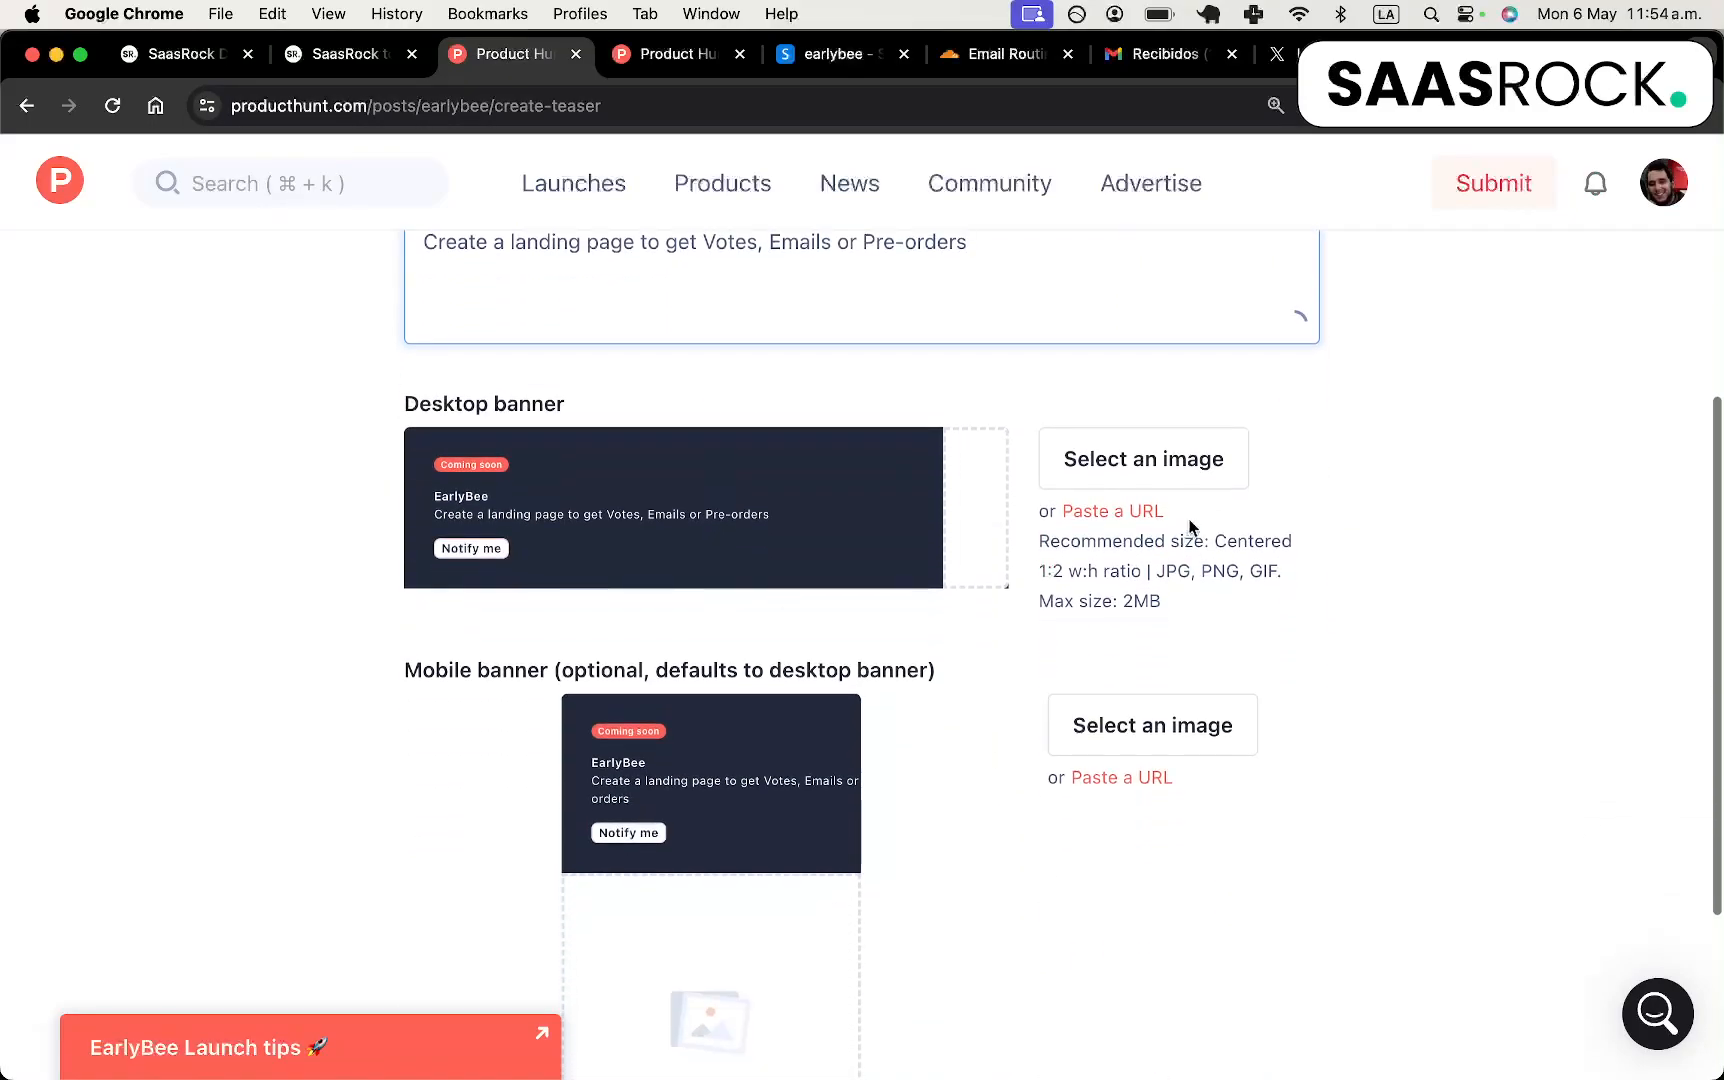
{"action": "scroll", "coordinate": [1130, 490], "scroll_direction": "down", "scroll_amount": 1}
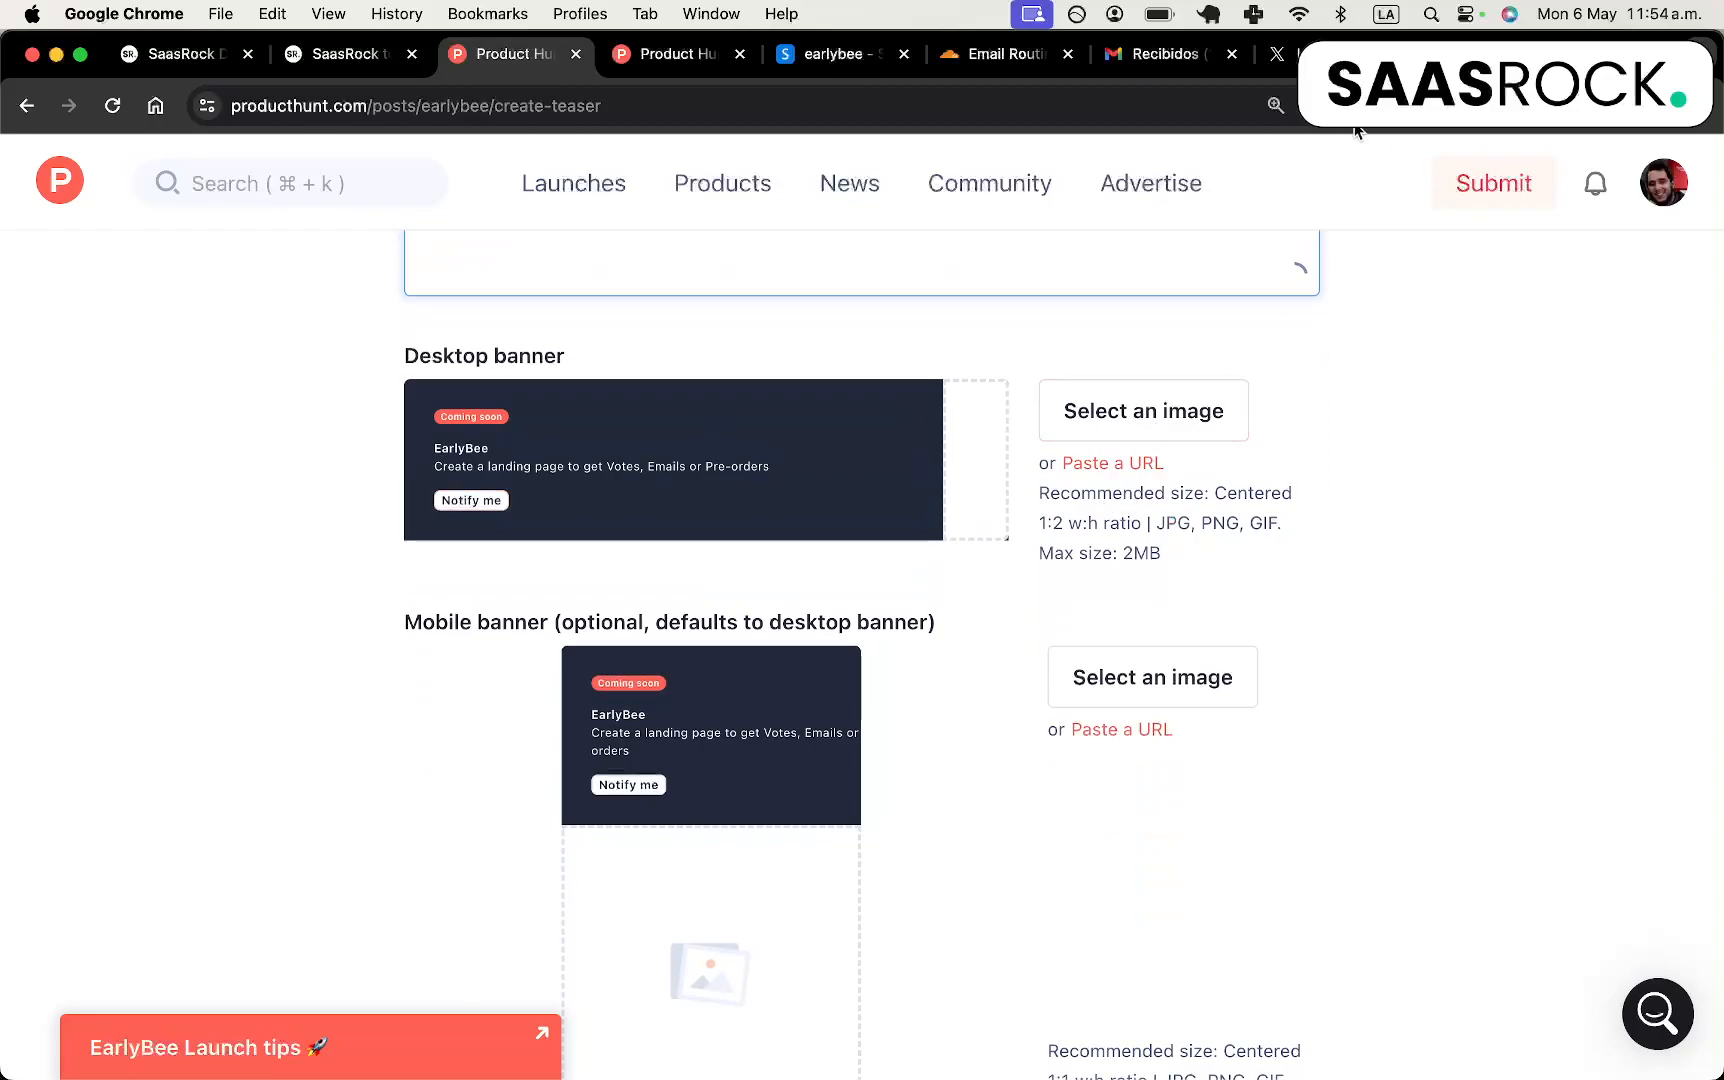
Open Canva in a new browser tab and open the recent "Validate" design for editing.
{"action": "key", "text": "super+t"}
{"action": "type", "text": "canva"}
{"action": "key", "text": "Return"}
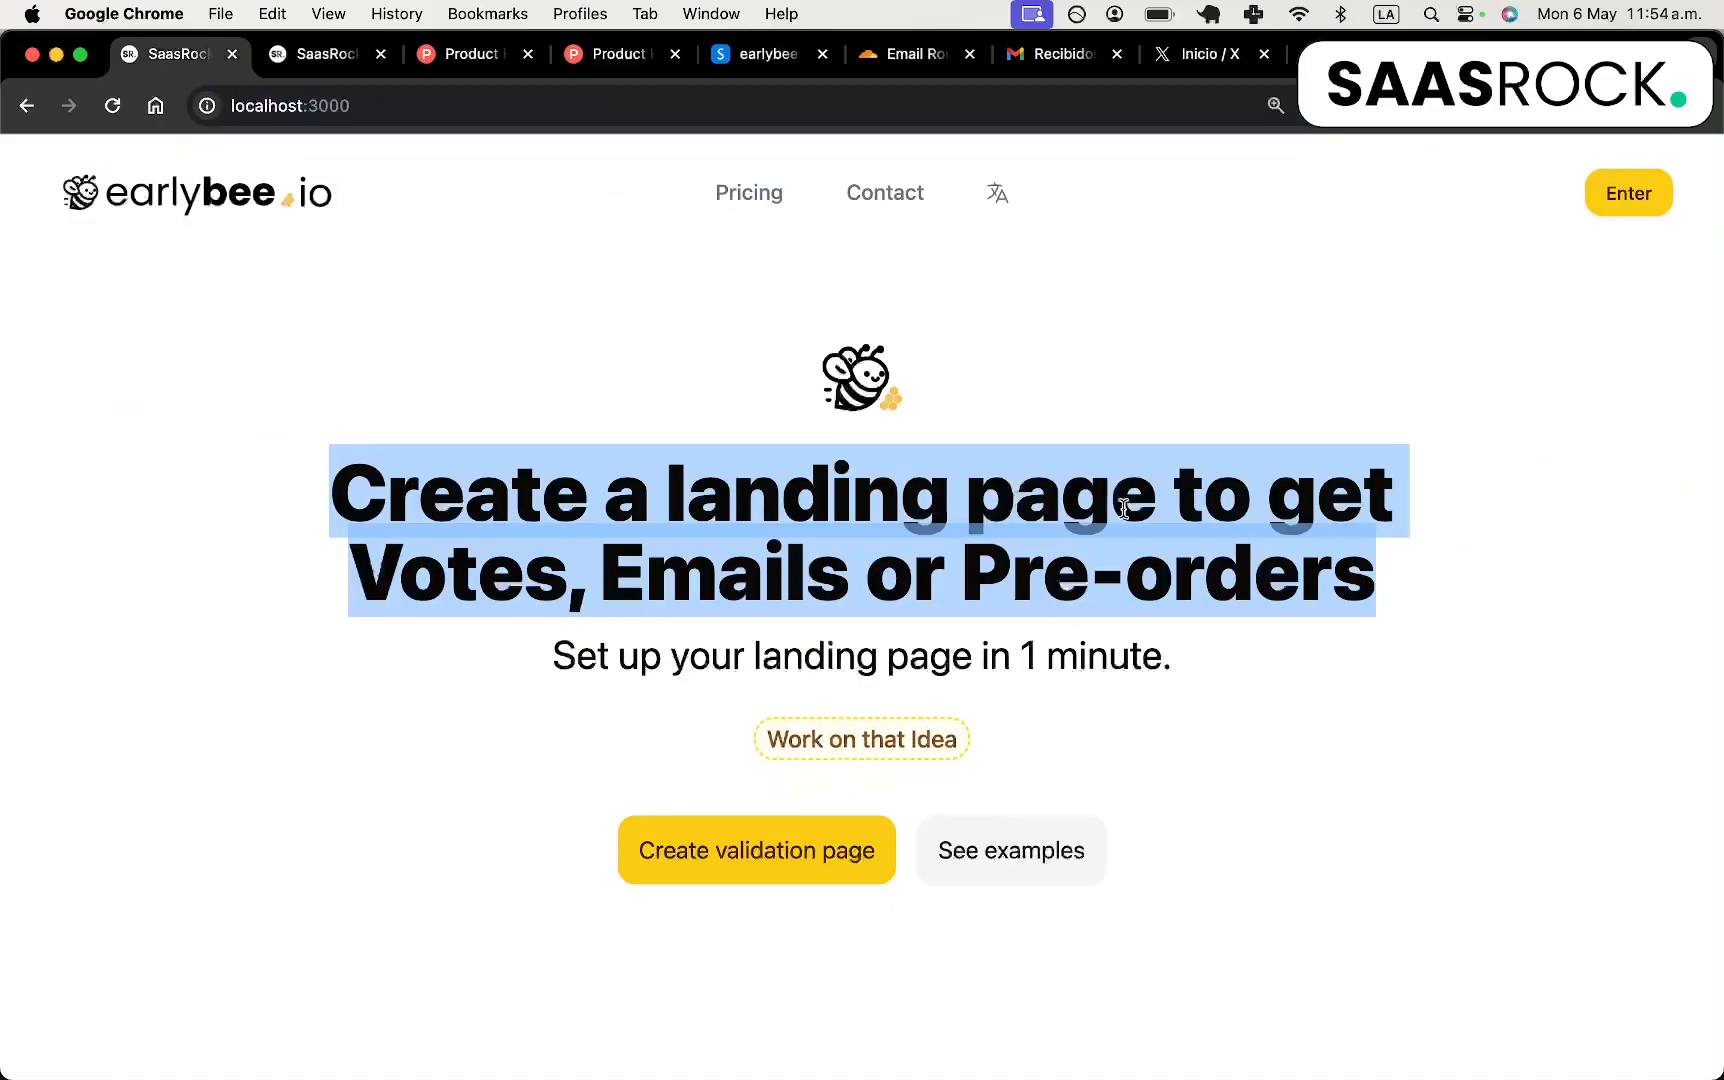
{"action": "key", "text": "ctrl+Tab"}
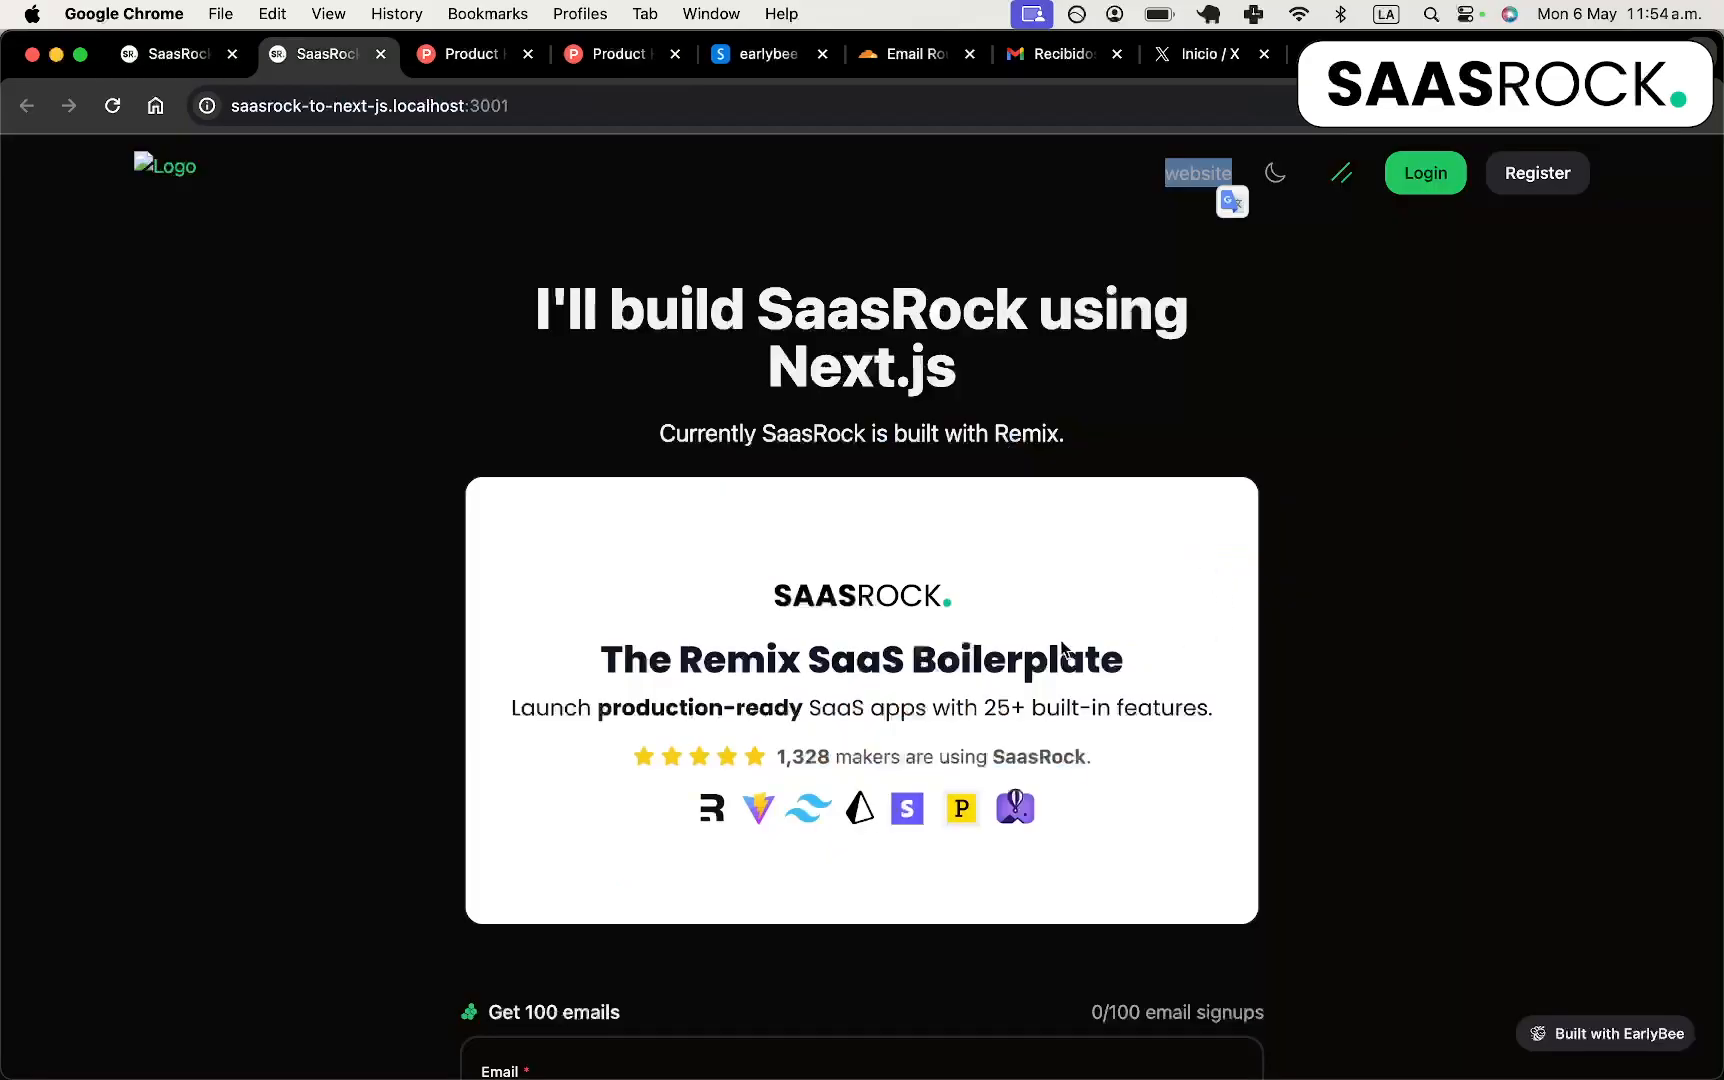
{"action": "key", "text": "ctrl+Tab"}
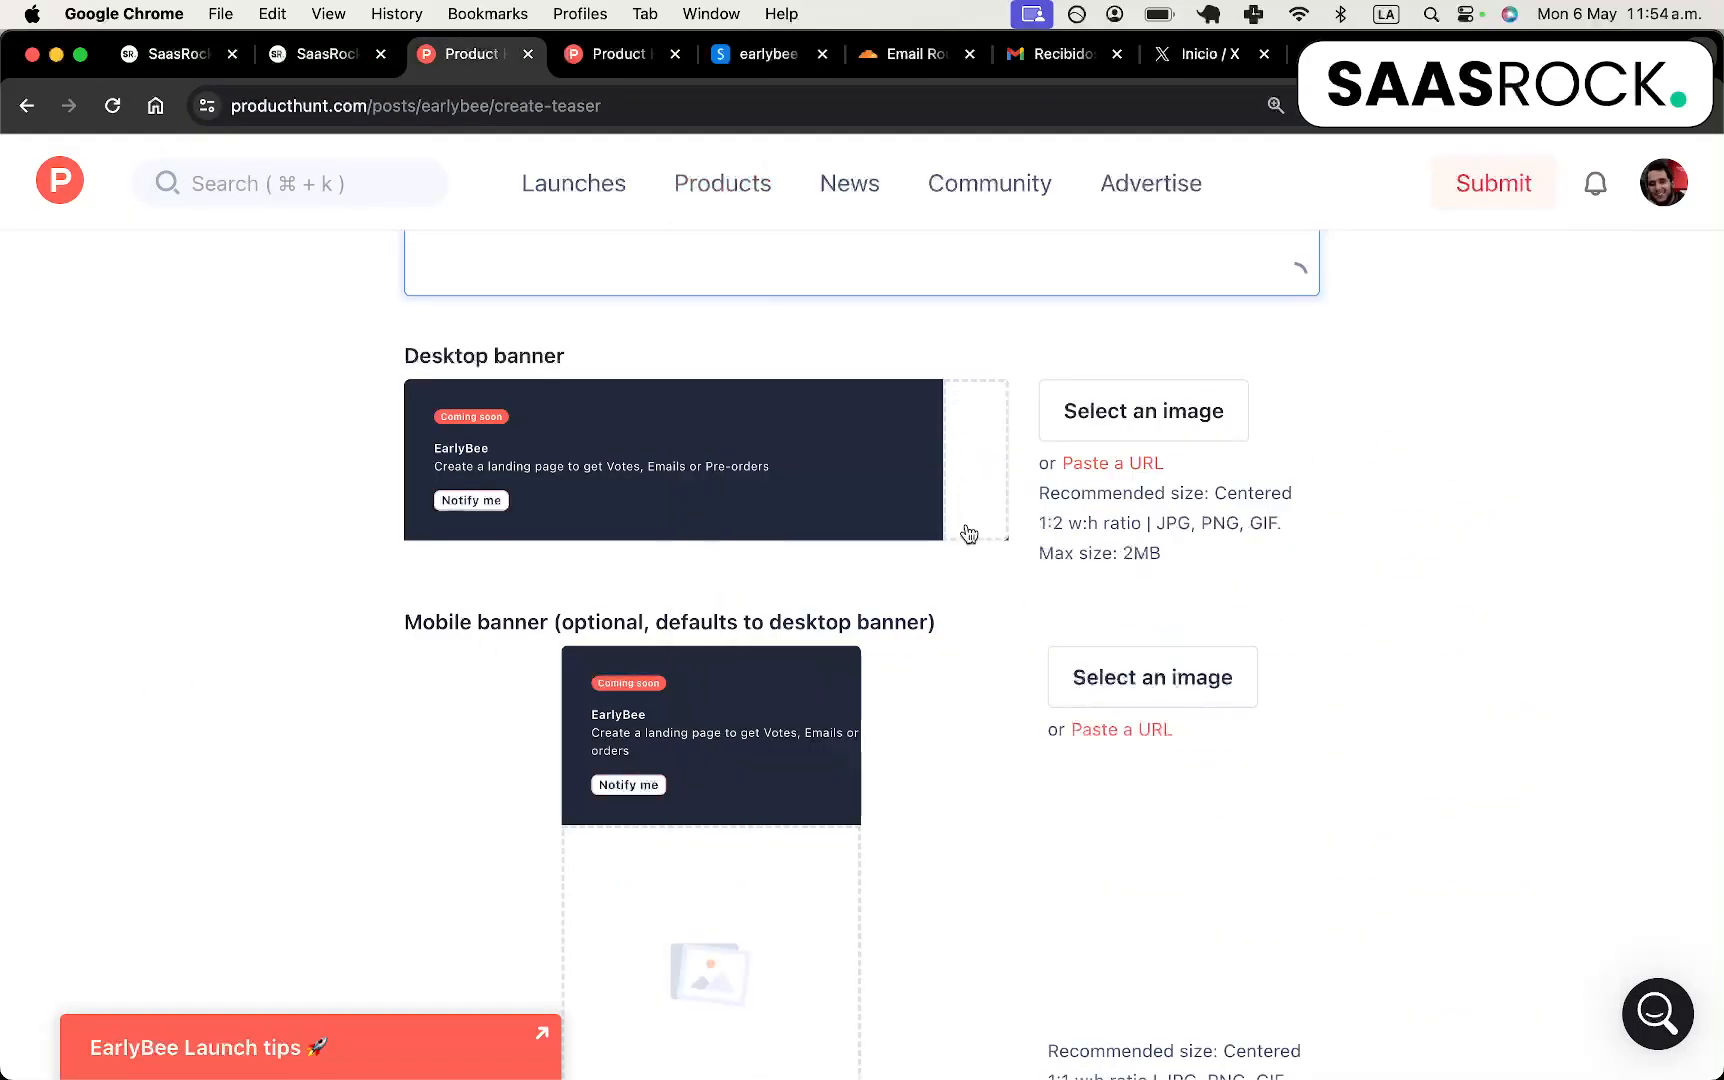
{"action": "left_click", "coordinate": [1503, 56]}
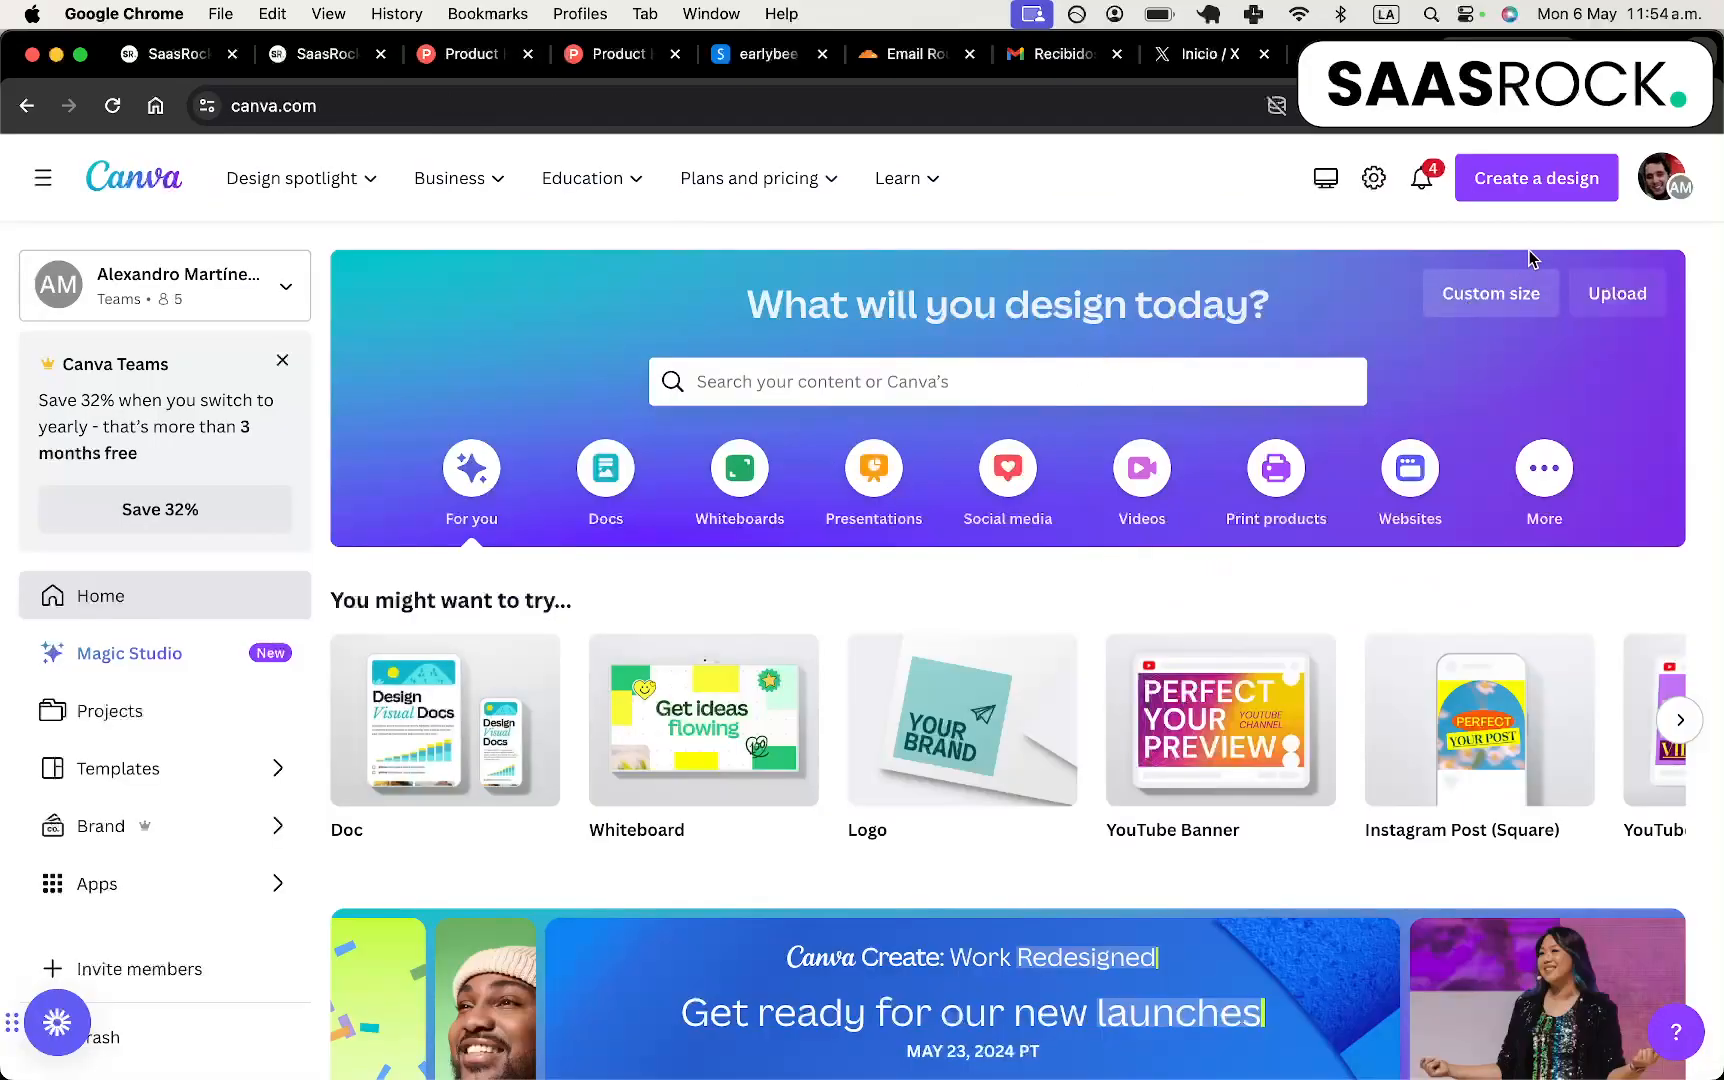
{"action": "scroll", "coordinate": [1178, 452], "scroll_direction": "down", "scroll_amount": 6}
{"action": "scroll", "coordinate": [1178, 452], "scroll_direction": "down", "scroll_amount": 2}
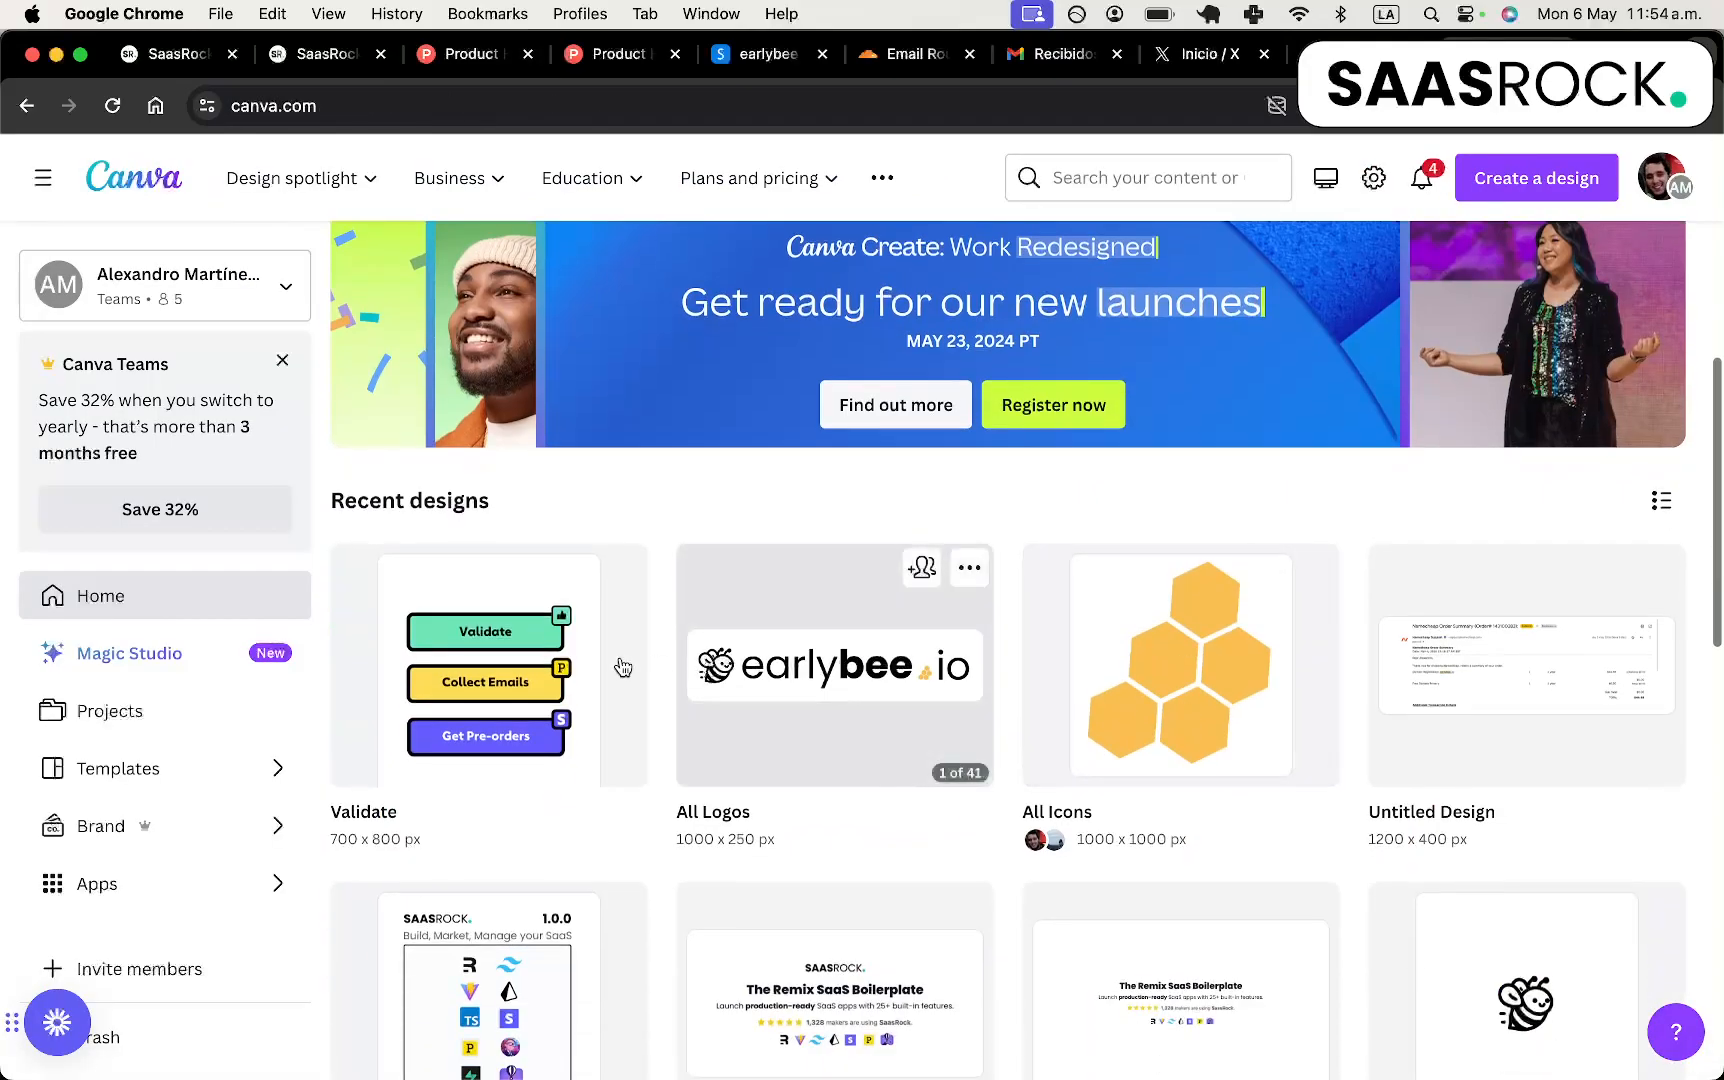
{"action": "left_click", "coordinate": [397, 683]}
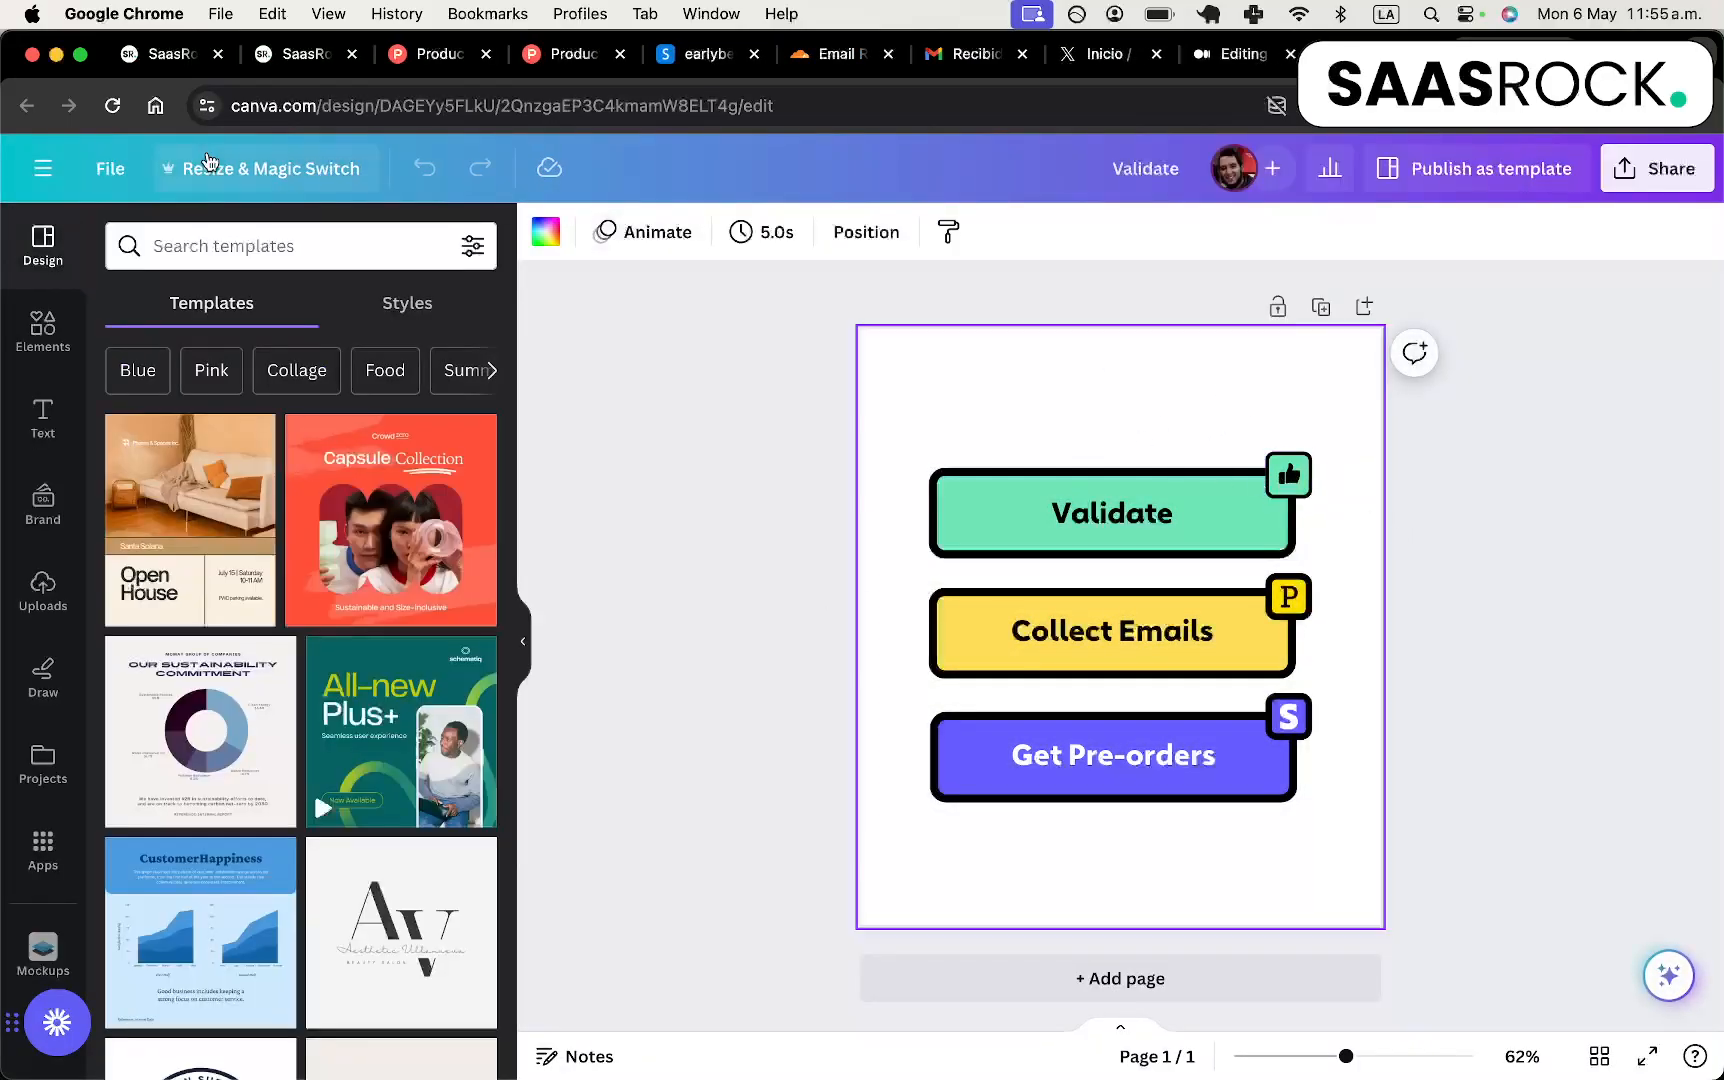
Resize the Validate design itself to a custom size of 1000 × 2000 px.
{"action": "left_click", "coordinate": [110, 168]}
{"action": "left_click", "coordinate": [226, 166]}
{"action": "left_click", "coordinate": [228, 167]}
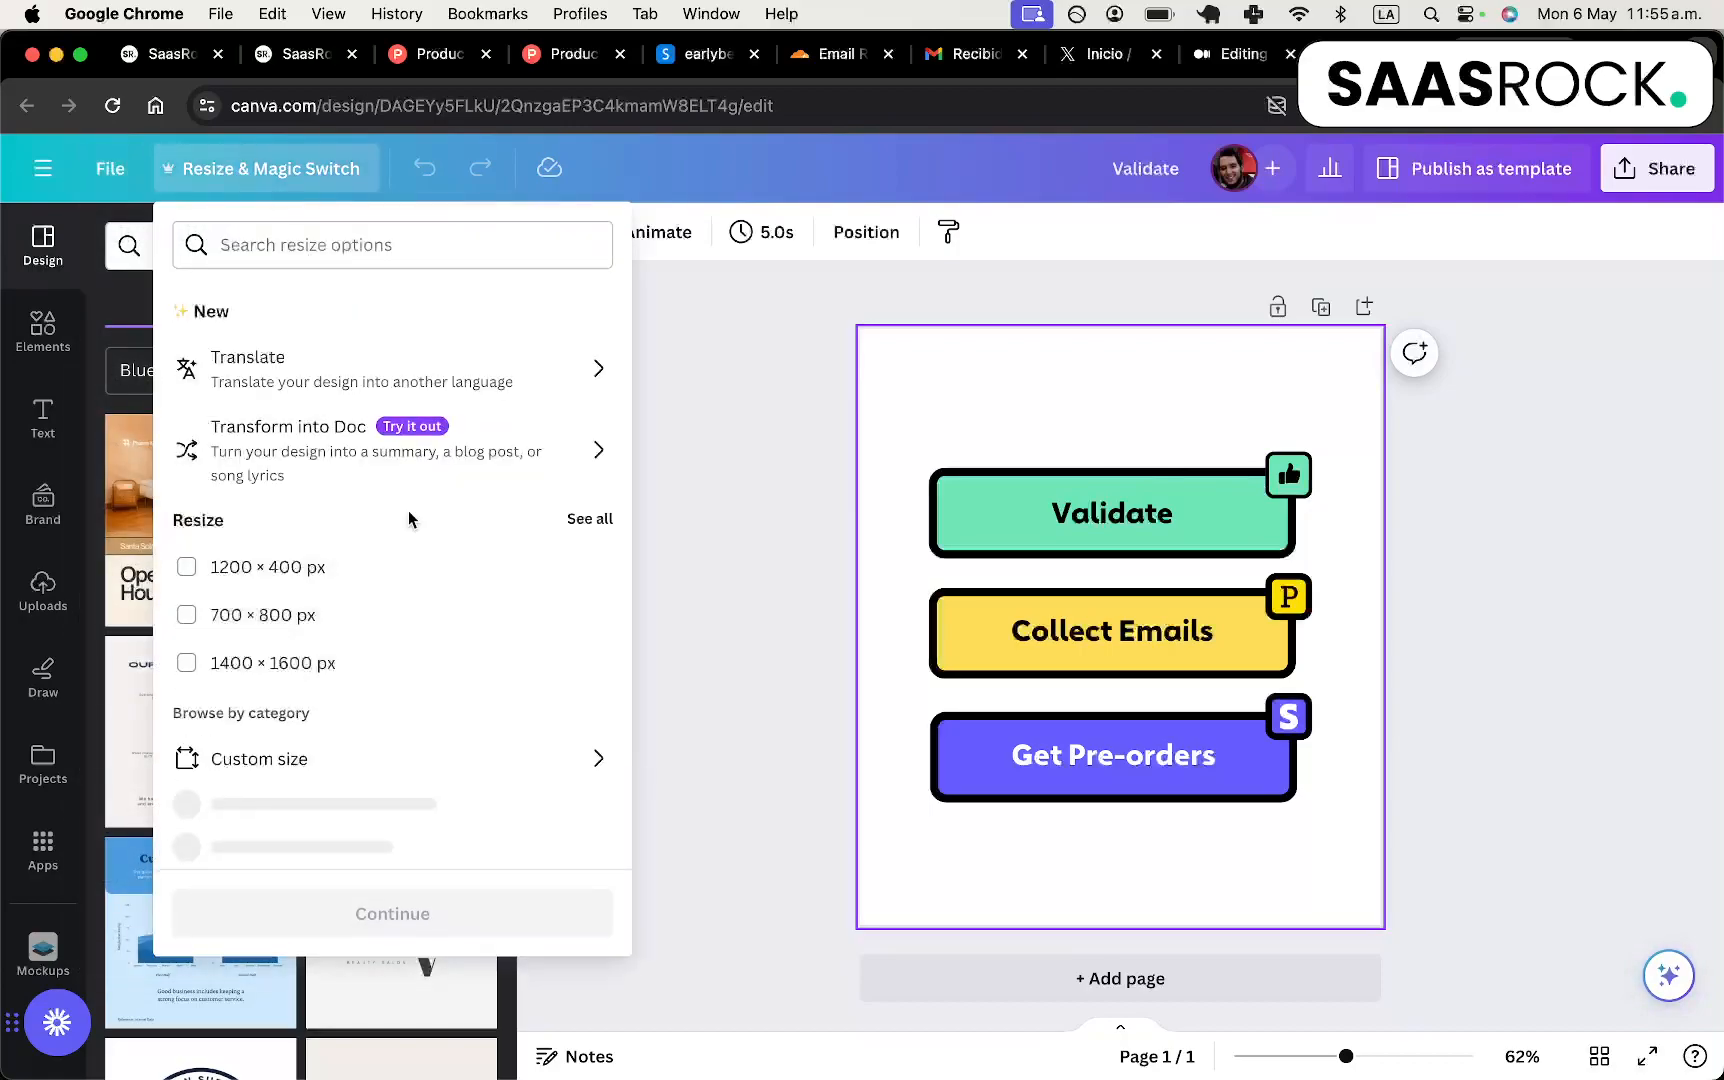
{"action": "scroll", "coordinate": [406, 780], "scroll_direction": "down", "scroll_amount": 1}
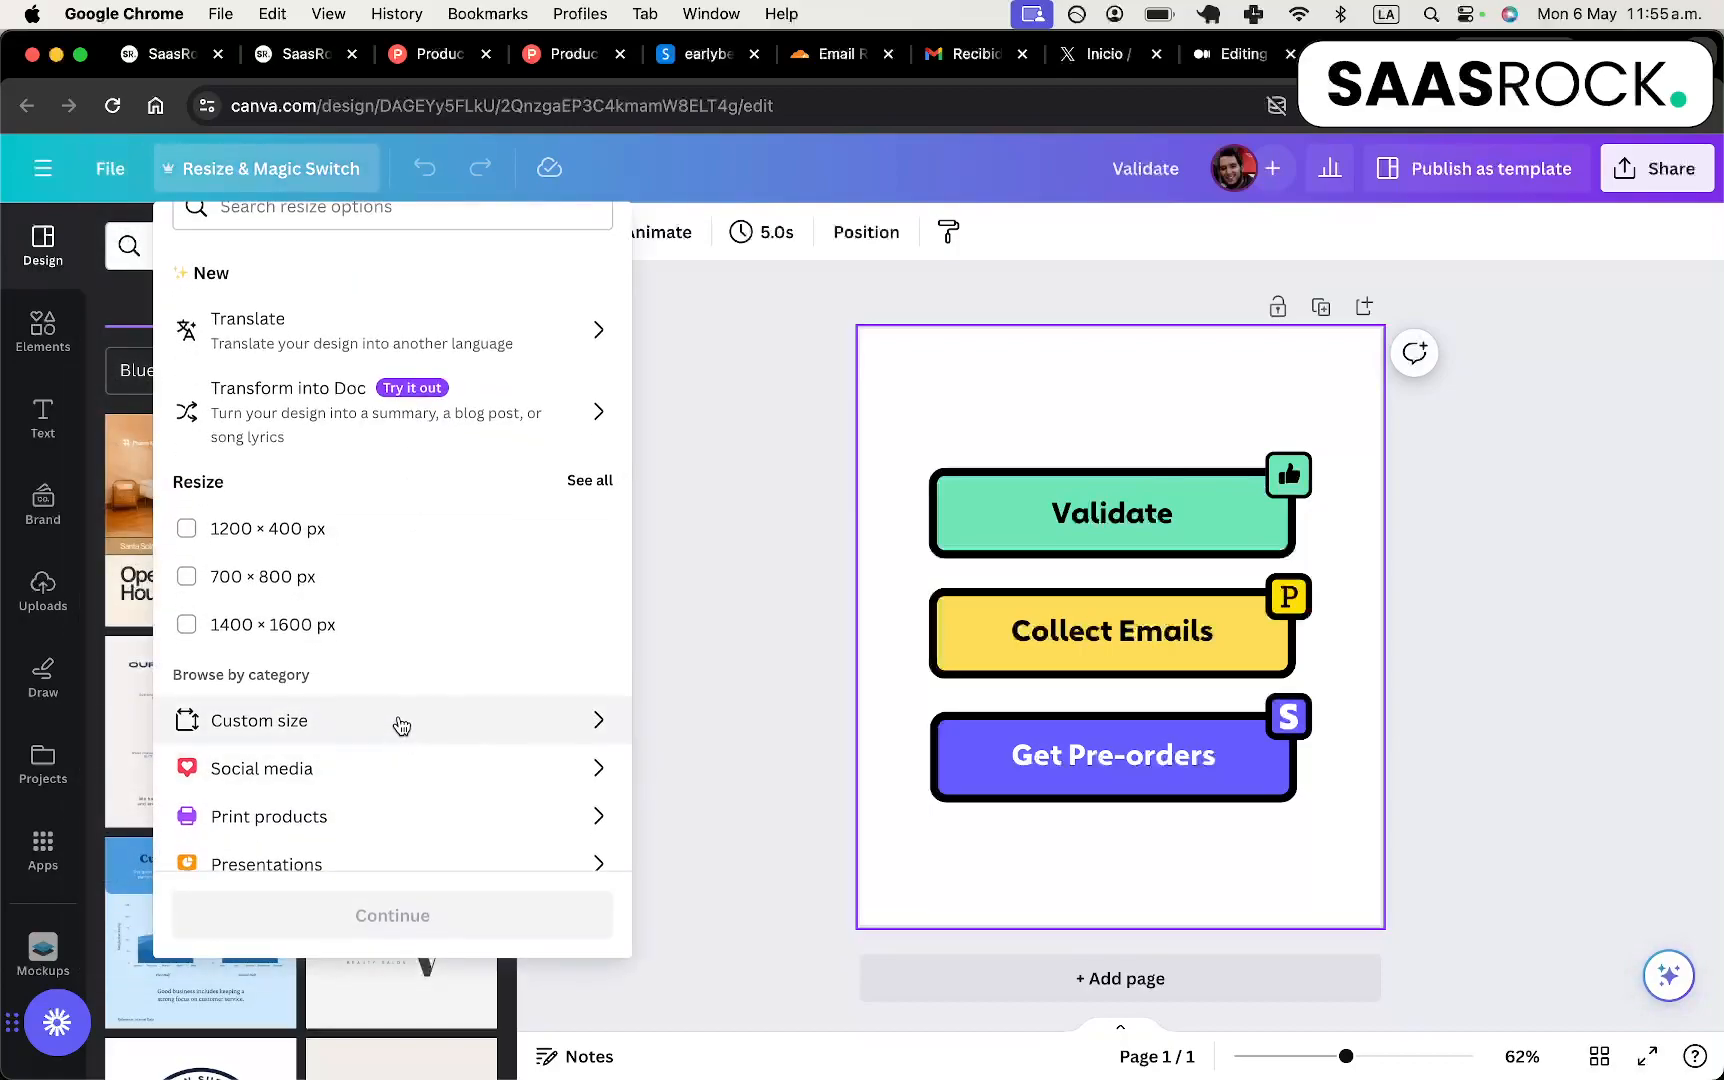
{"action": "left_click", "coordinate": [398, 722]}
{"action": "left_click", "coordinate": [282, 352]}
{"action": "scroll", "coordinate": [350, 462], "scroll_direction": "up", "scroll_amount": 1}
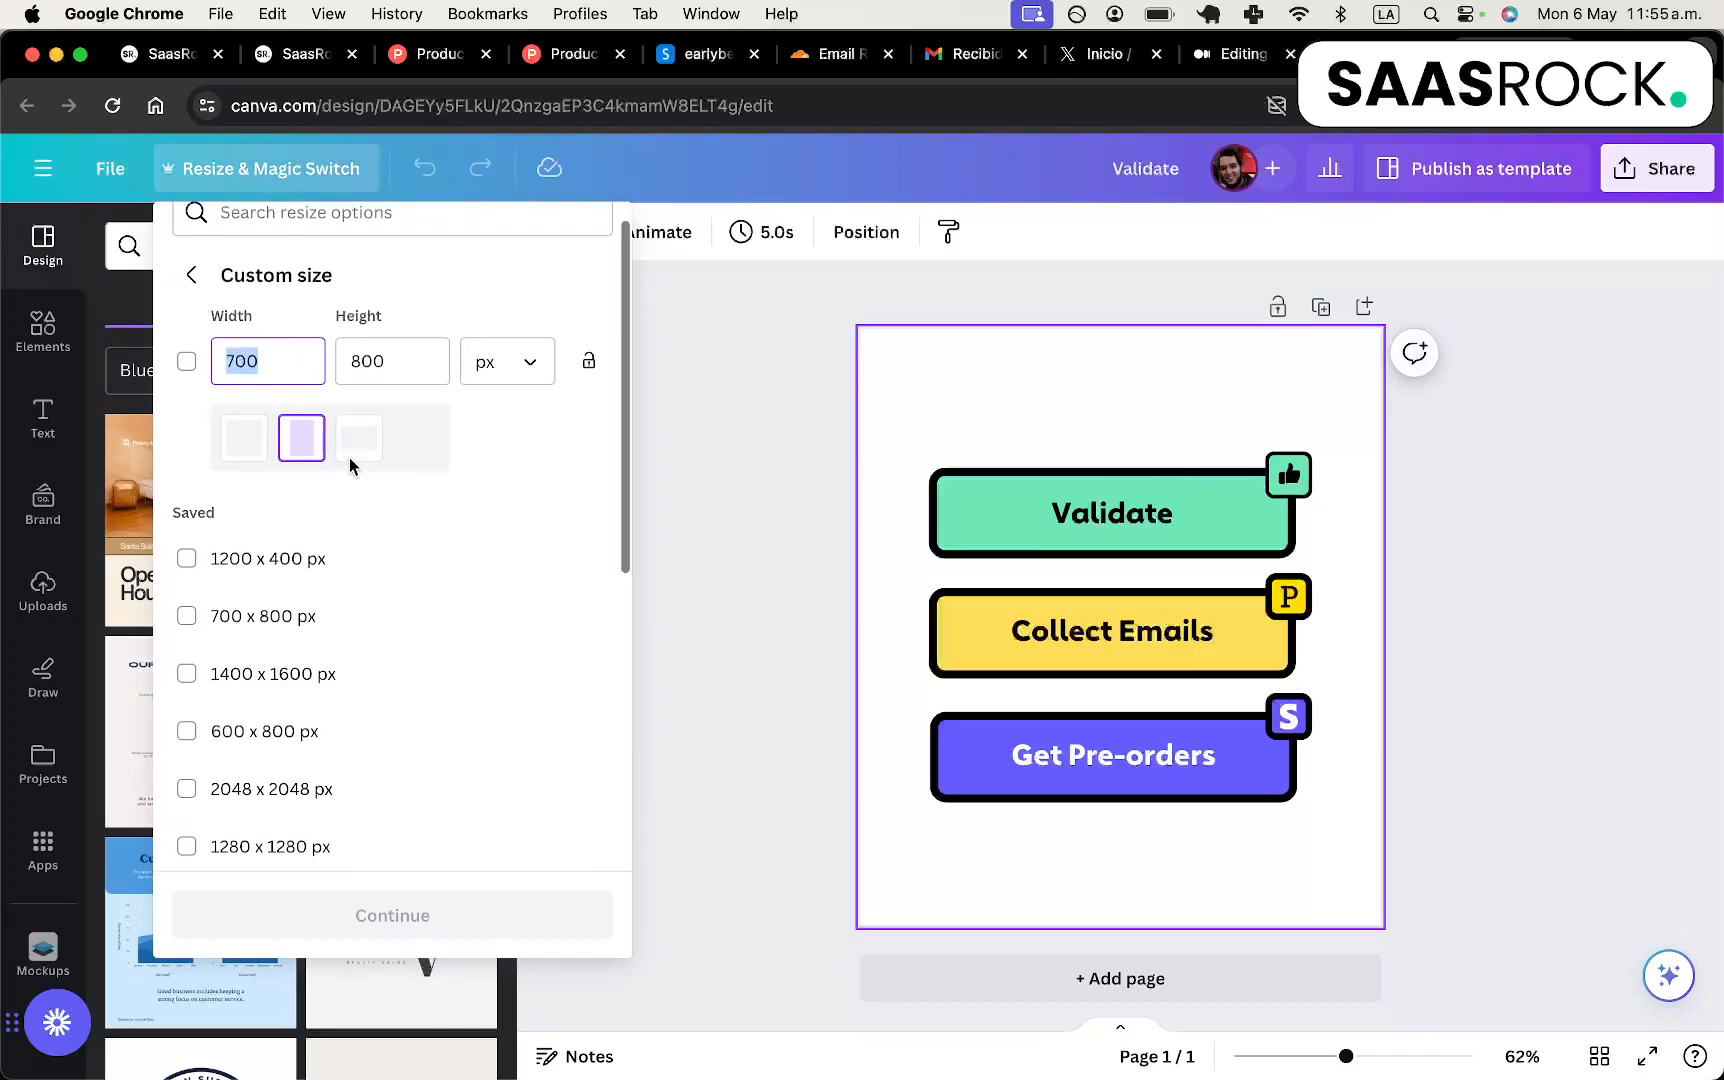
{"action": "type", "text": "1000"}
{"action": "key", "text": "Tab"}
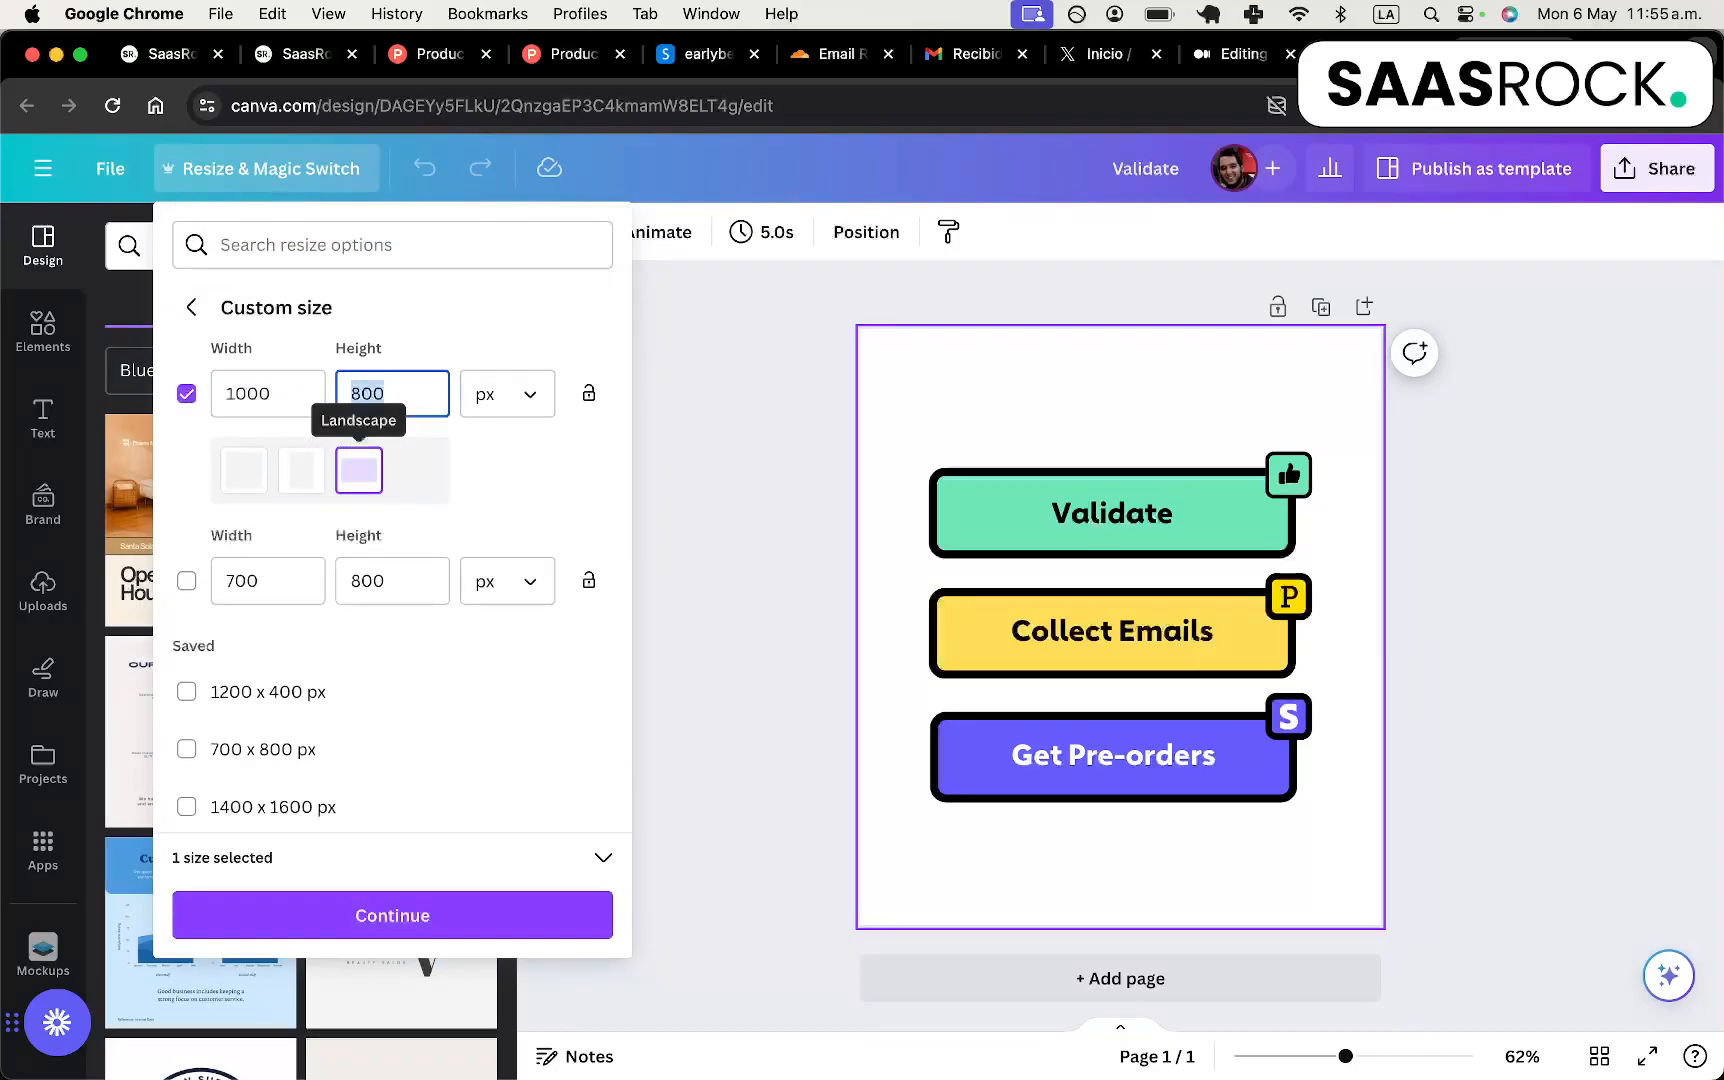
{"action": "type", "text": "2000"}
{"action": "left_click", "coordinate": [502, 910]}
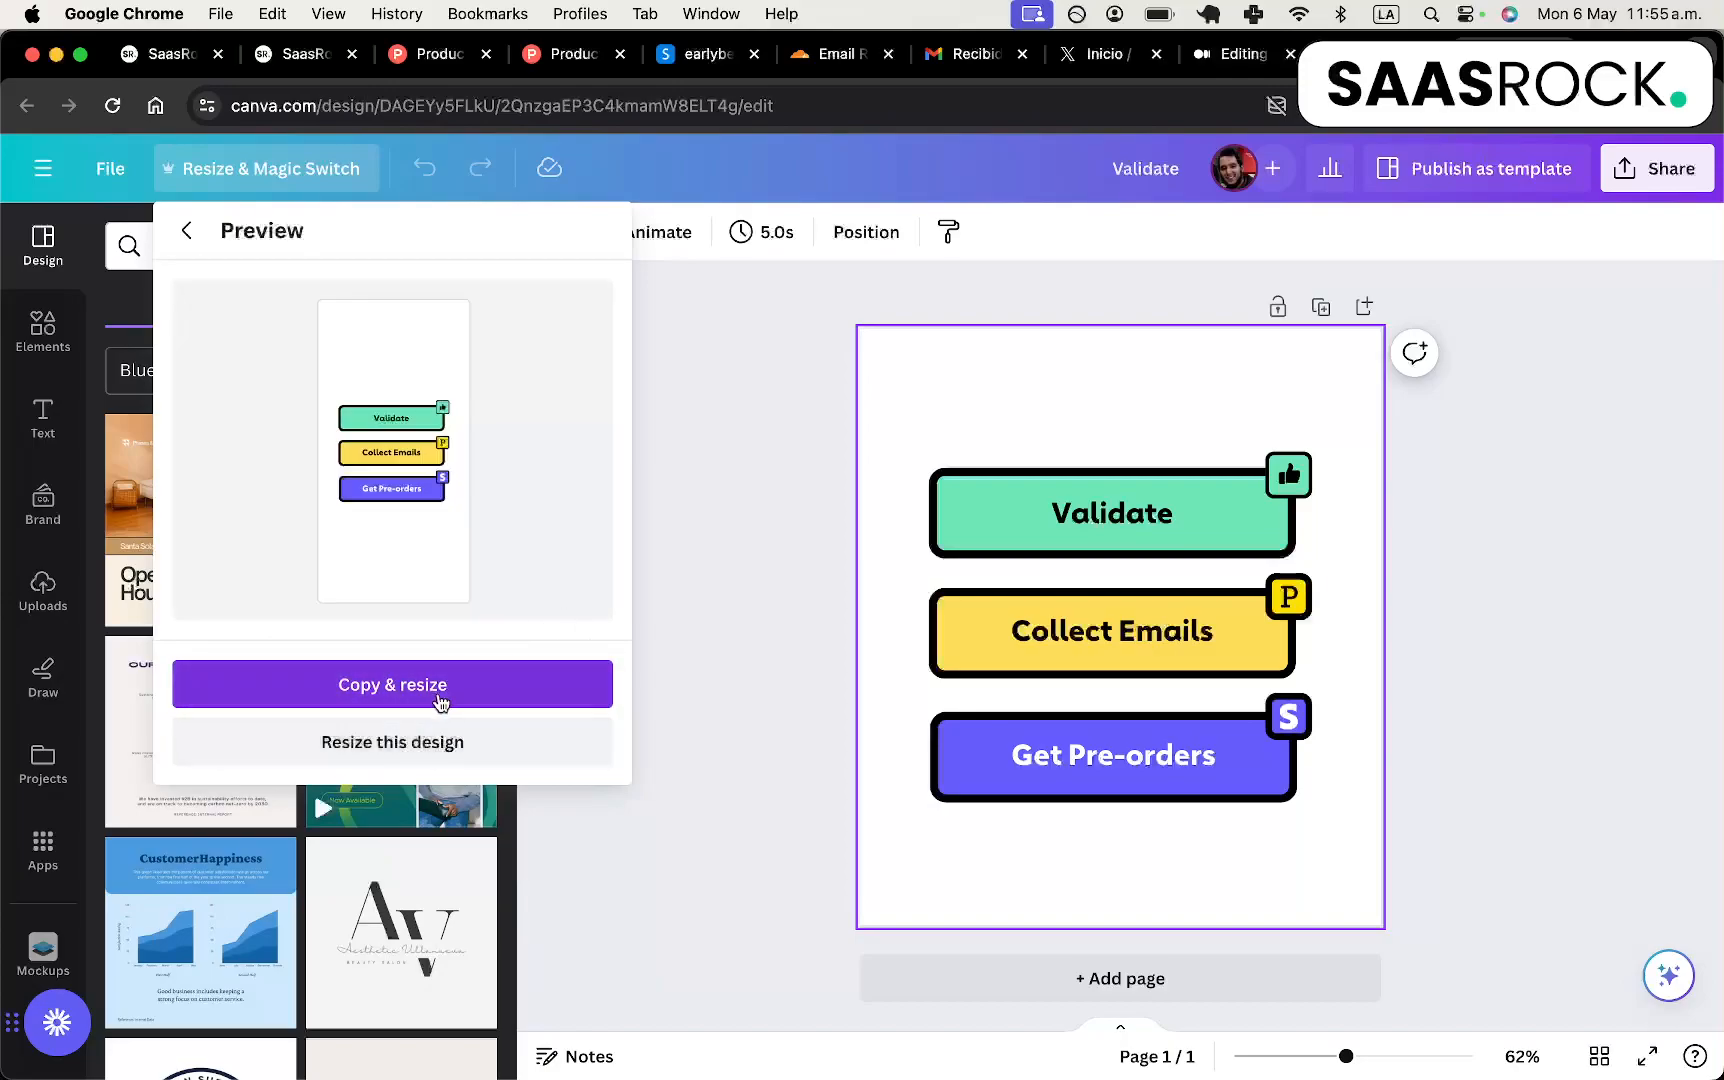
{"action": "left_click", "coordinate": [455, 748]}
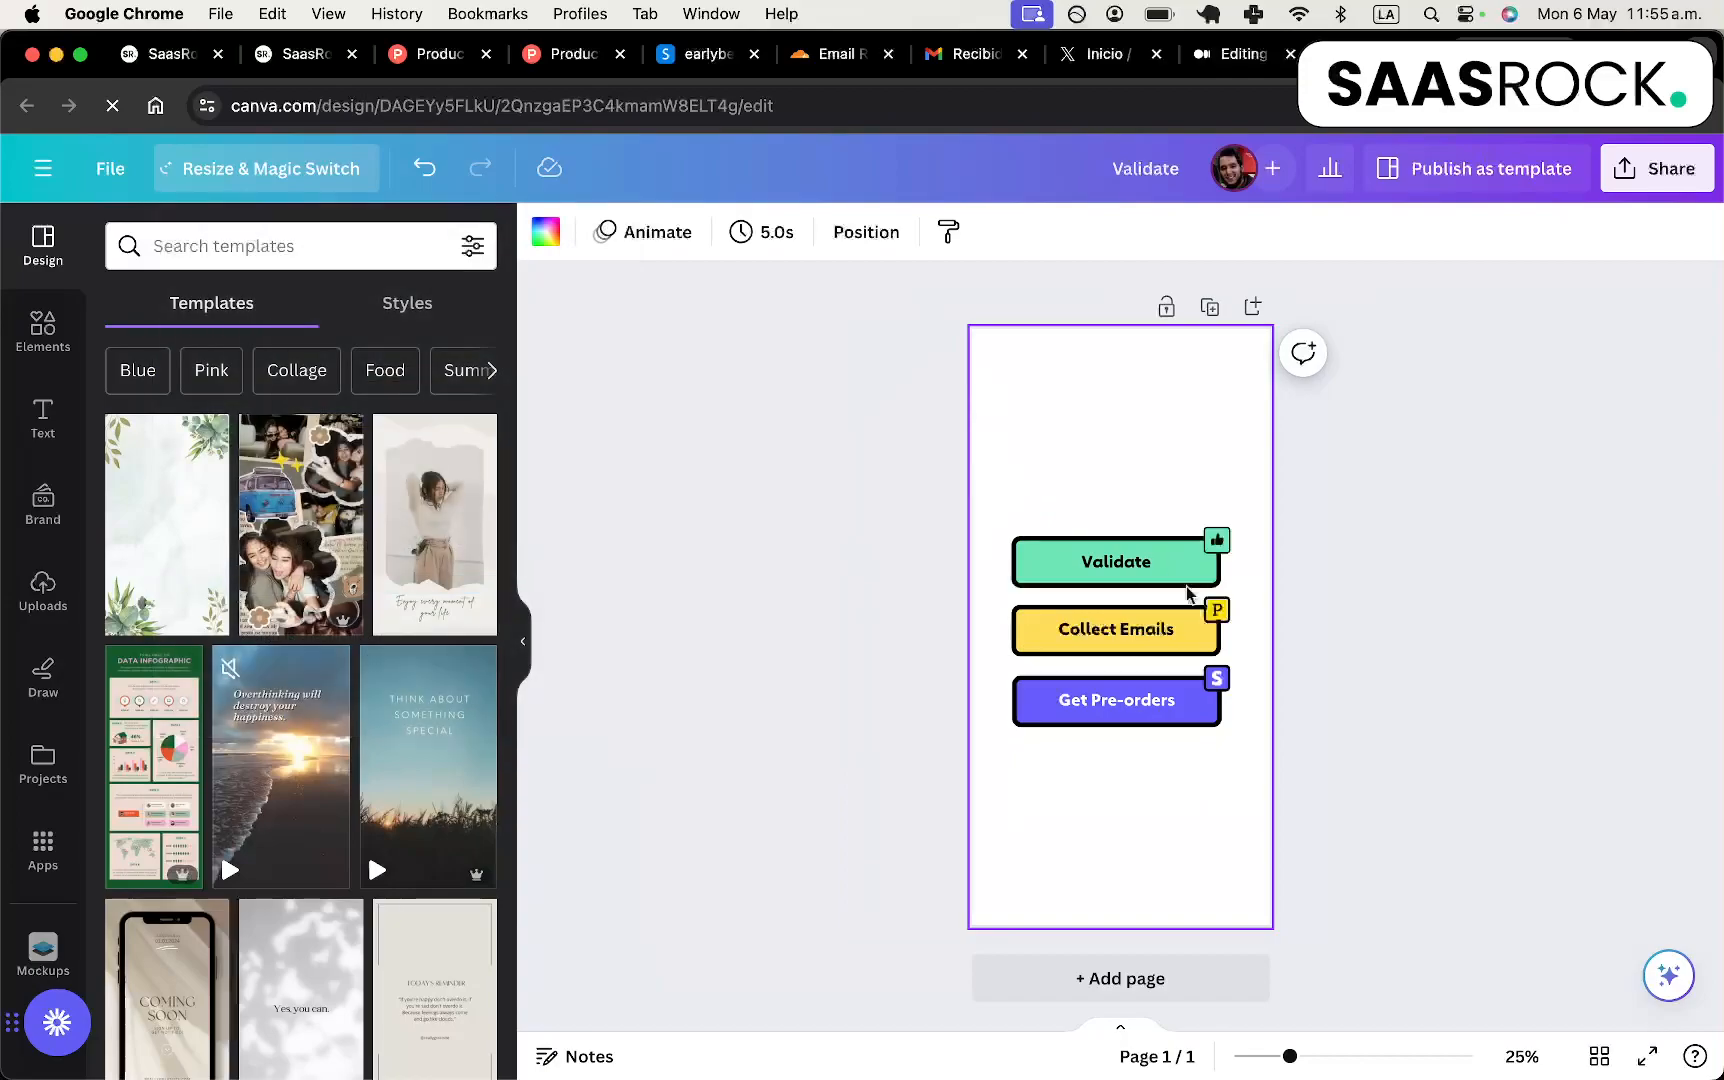
Enlarge the three button graphics together and center them on the page with side margins of about 100 px.
{"action": "left_click_drag", "start_coordinate": [1010, 490], "coordinate": [1316, 805]}
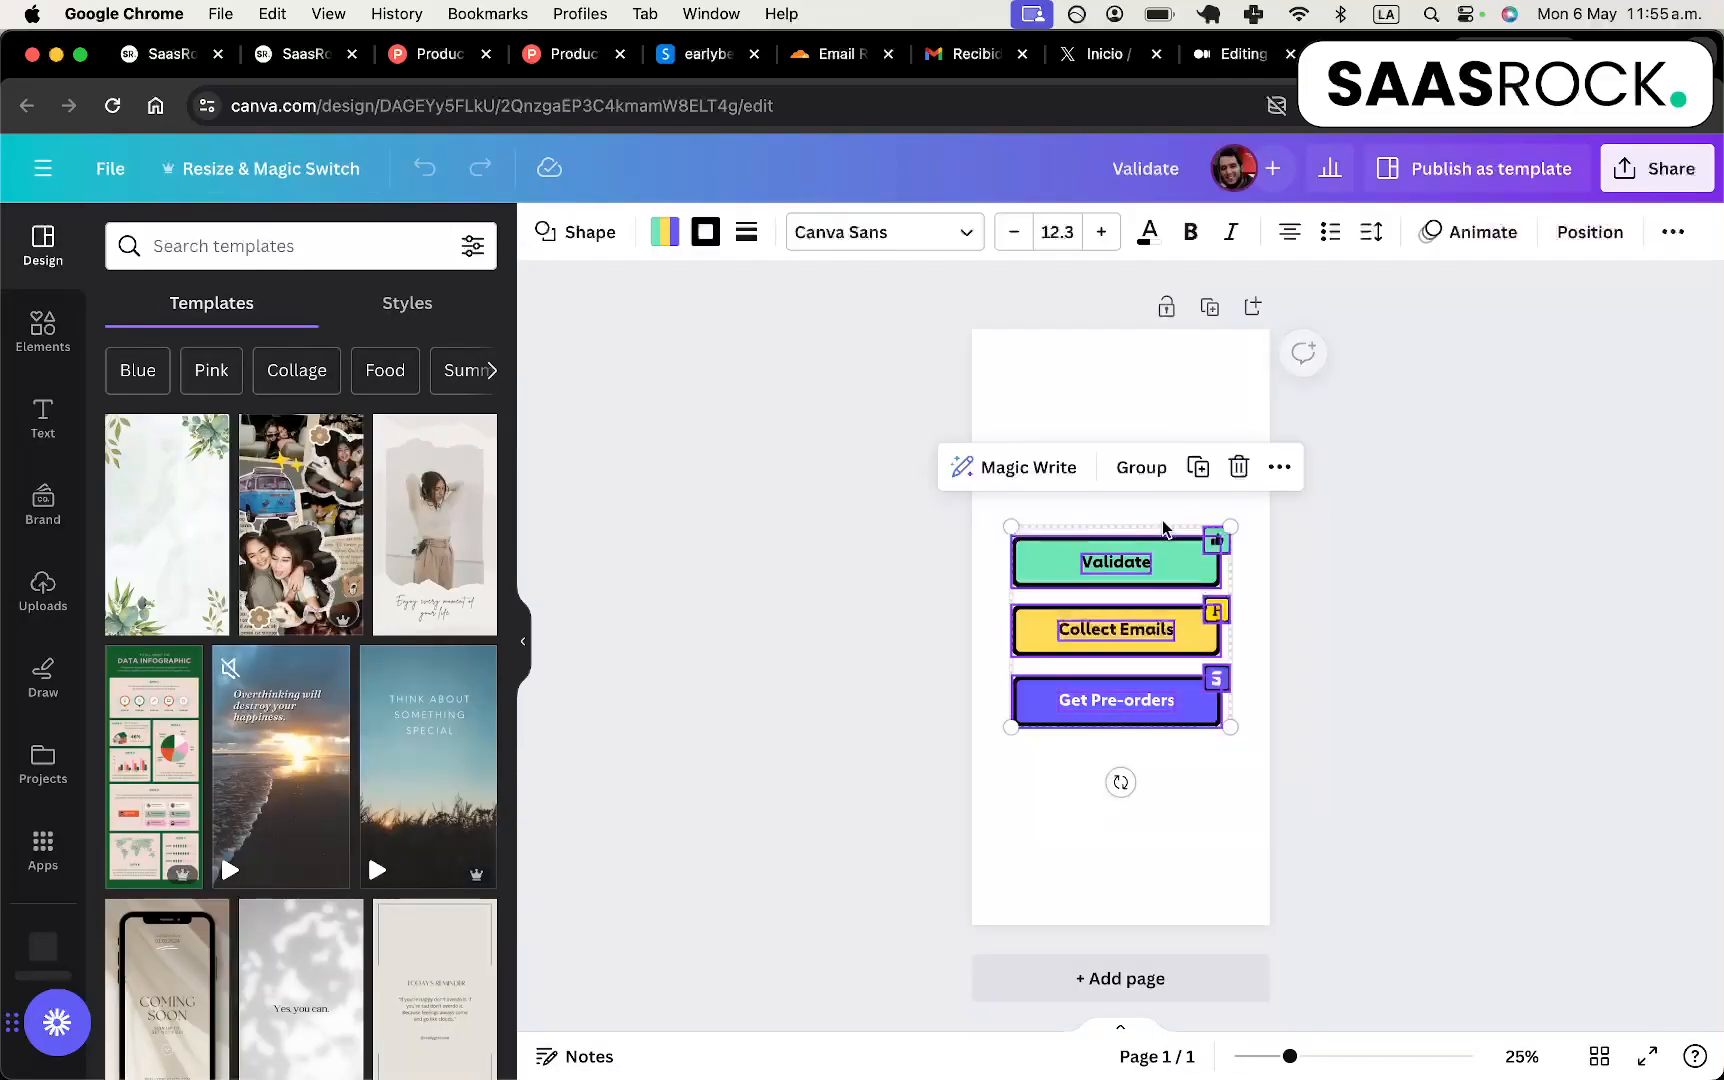
{"action": "mouse_move", "coordinate": [1243, 539]}
{"action": "left_mouse_down"}
{"action": "mouse_move", "coordinate": [1252, 498]}
{"action": "mouse_move", "coordinate": [1224, 527]}
{"action": "left_mouse_up"}
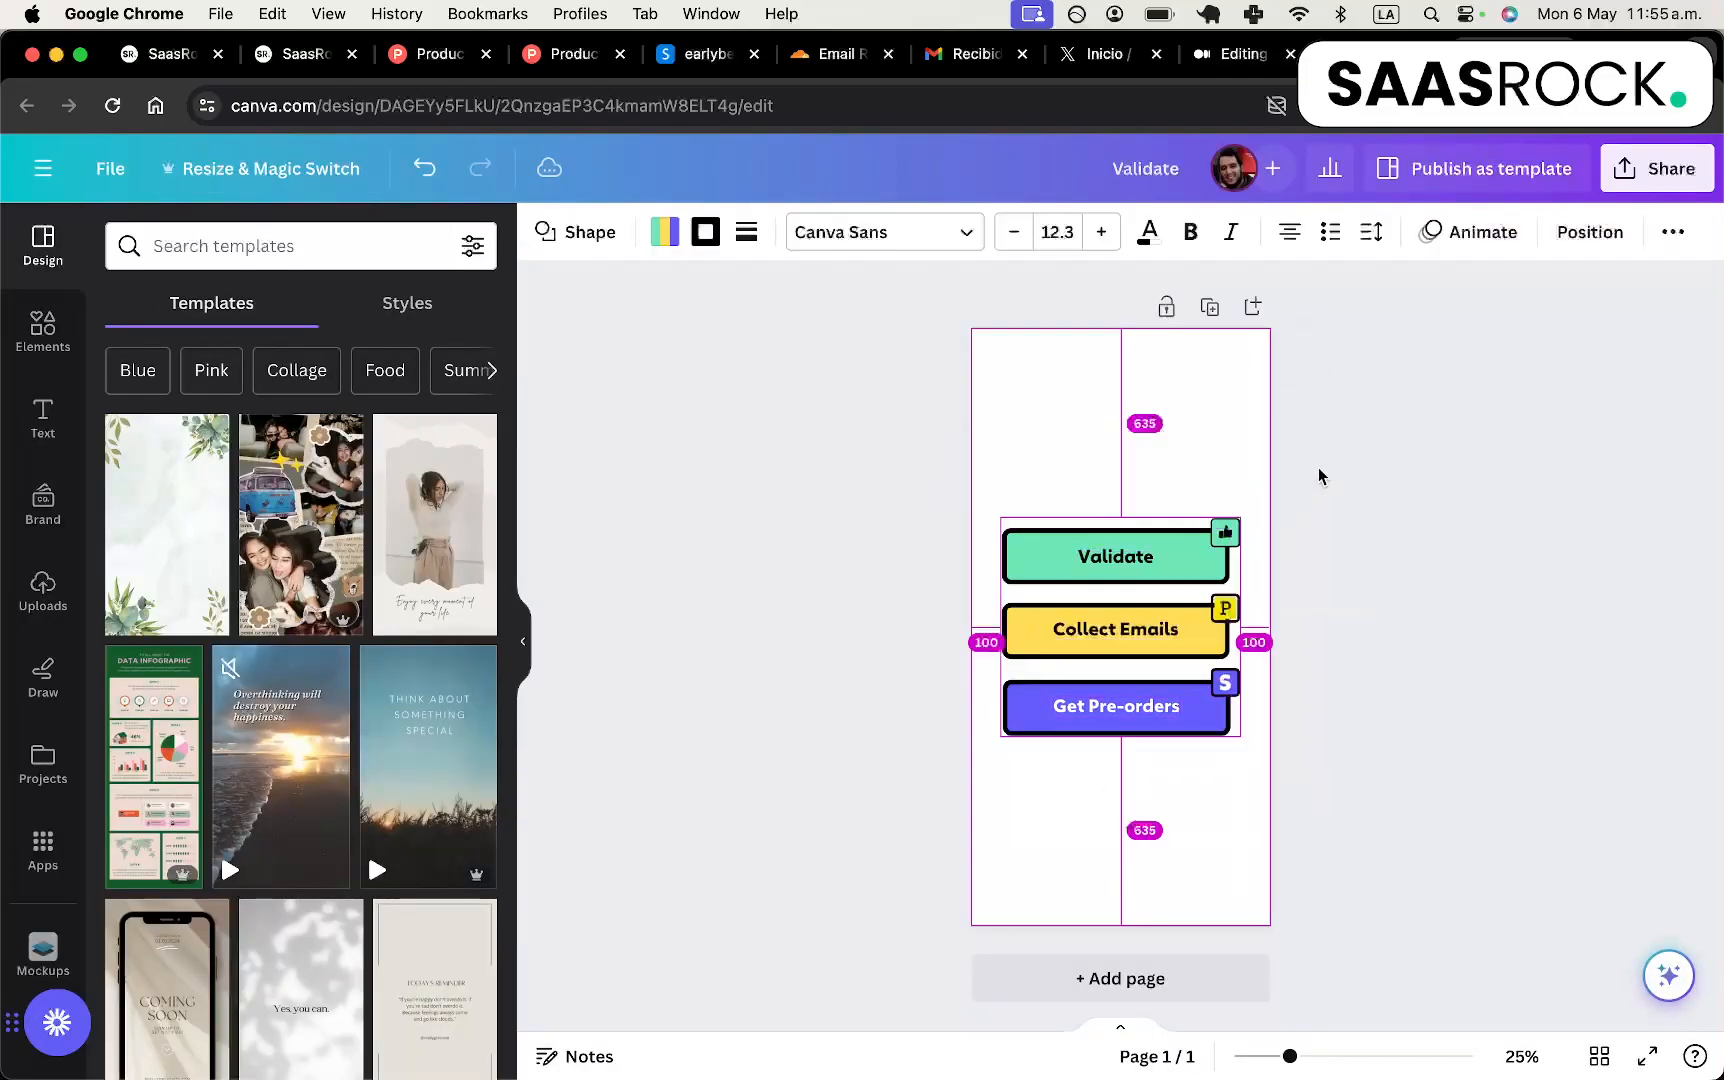
{"action": "left_click", "coordinate": [1163, 380]}
Download the Validate design as a 1,000 × 2,000 px PNG with a transparent background.
{"action": "left_click", "coordinate": [1660, 169]}
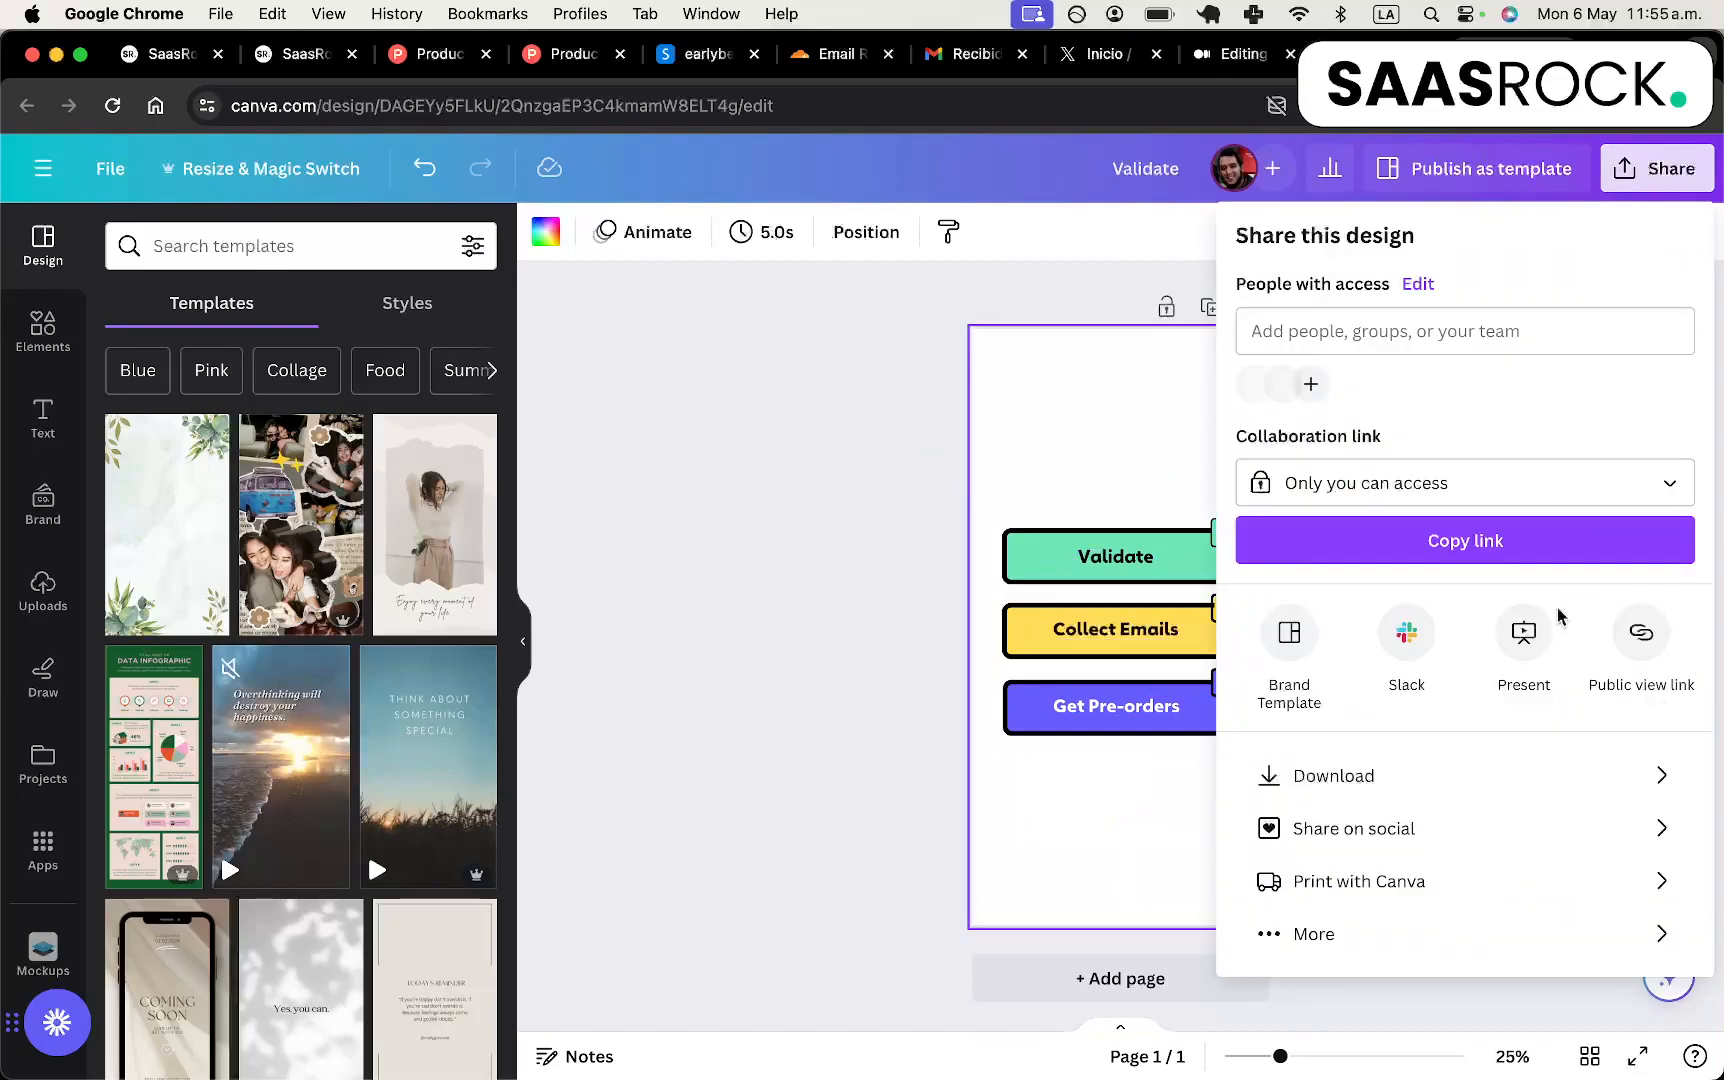
{"action": "left_click", "coordinate": [1334, 784]}
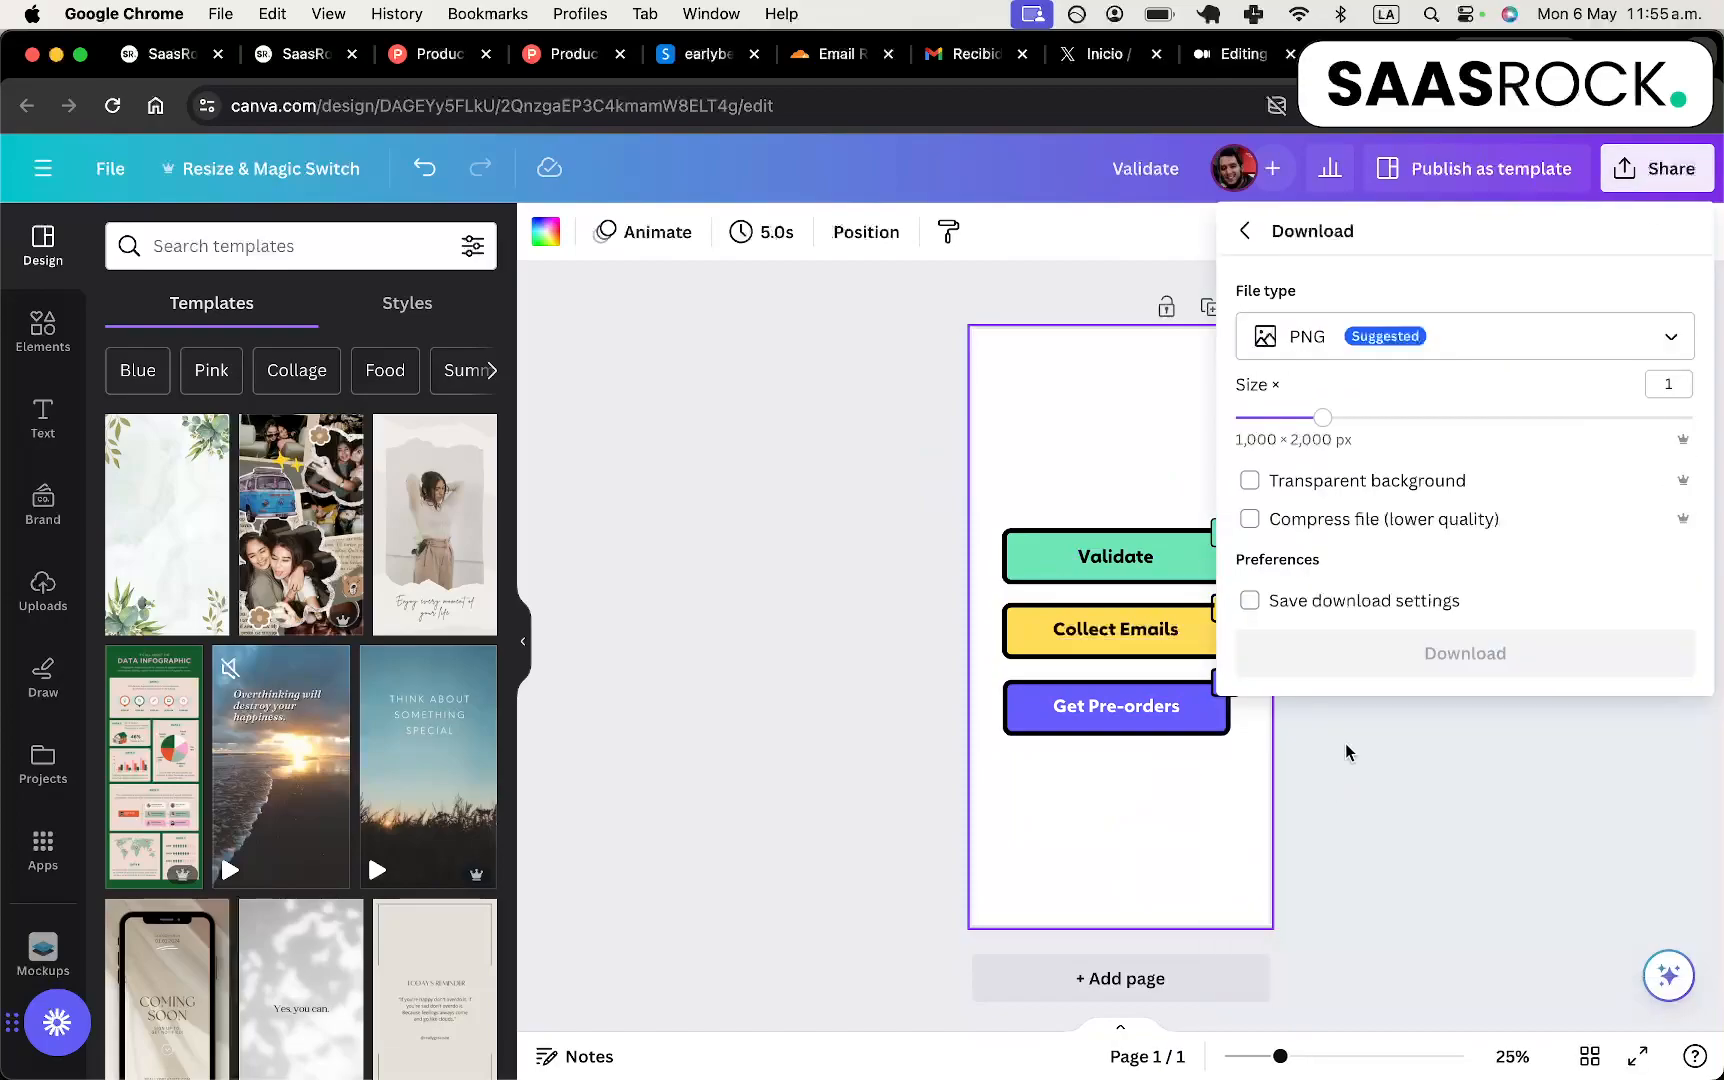
{"action": "left_click", "coordinate": [1405, 640]}
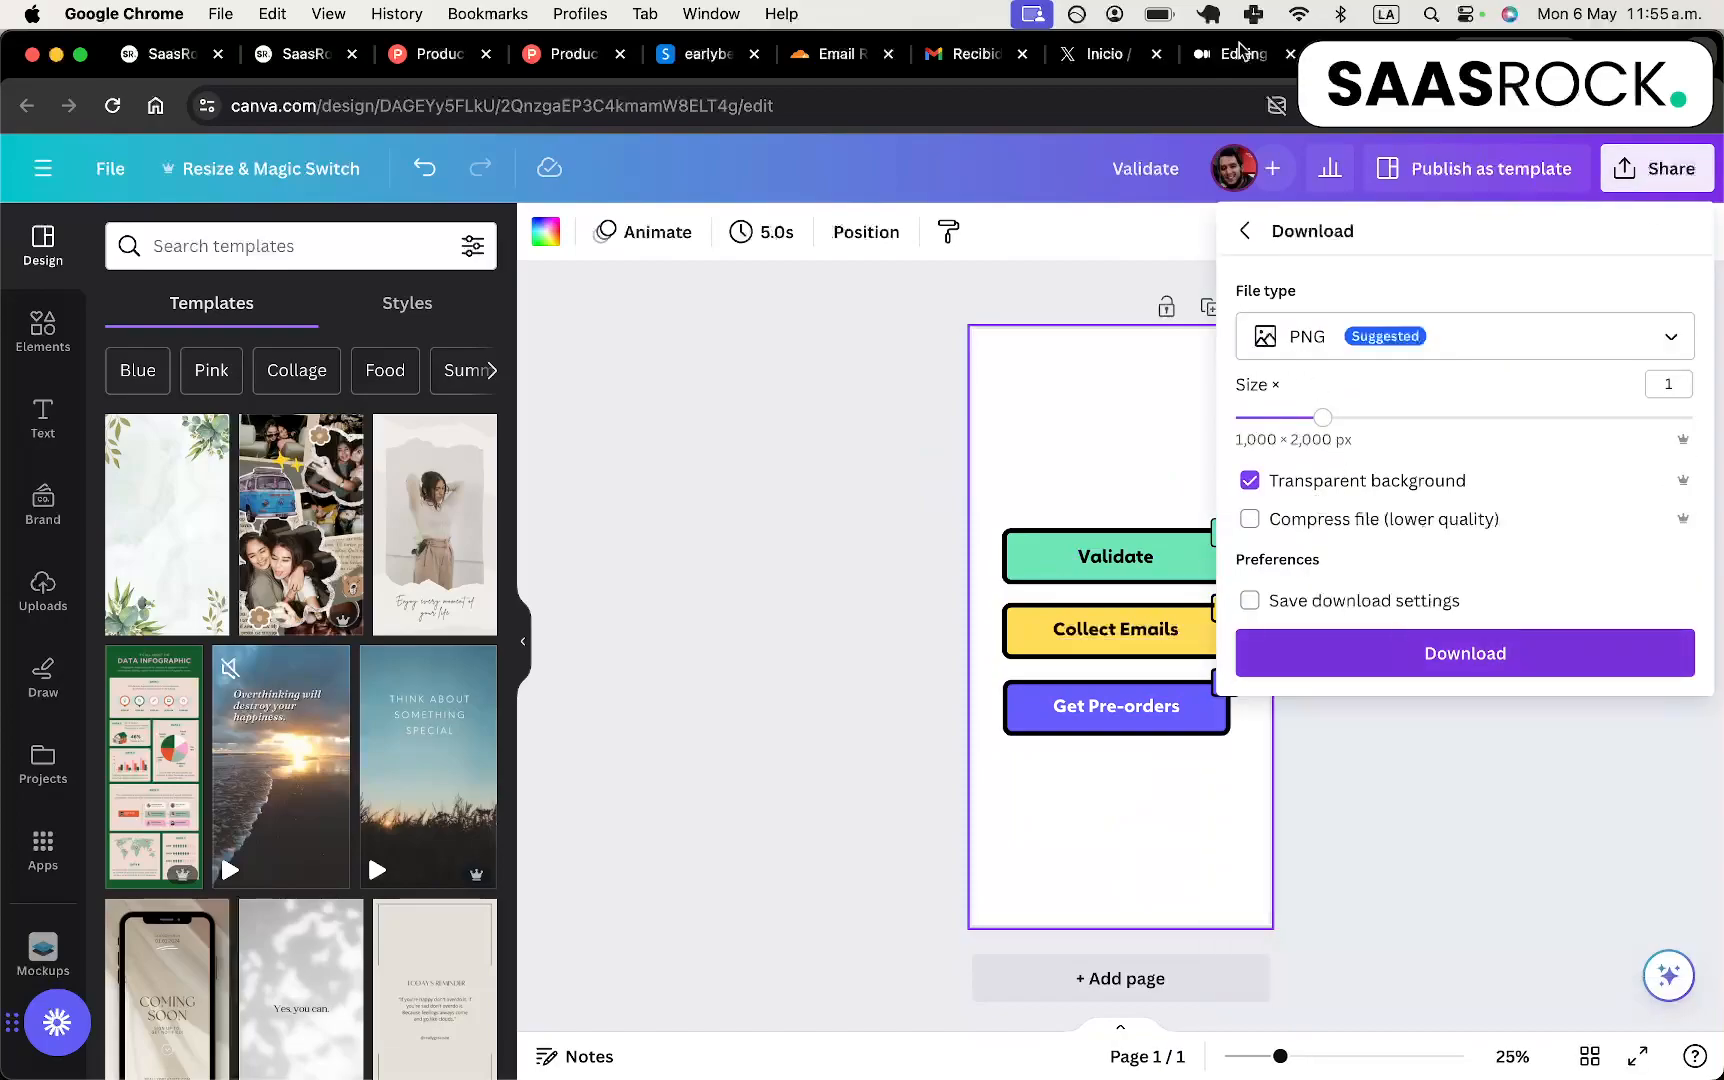
Upload "Validate (2).png" from the Downloads folder as the desktop banner of the Product Hunt teaser.
{"action": "left_click", "coordinate": [428, 54]}
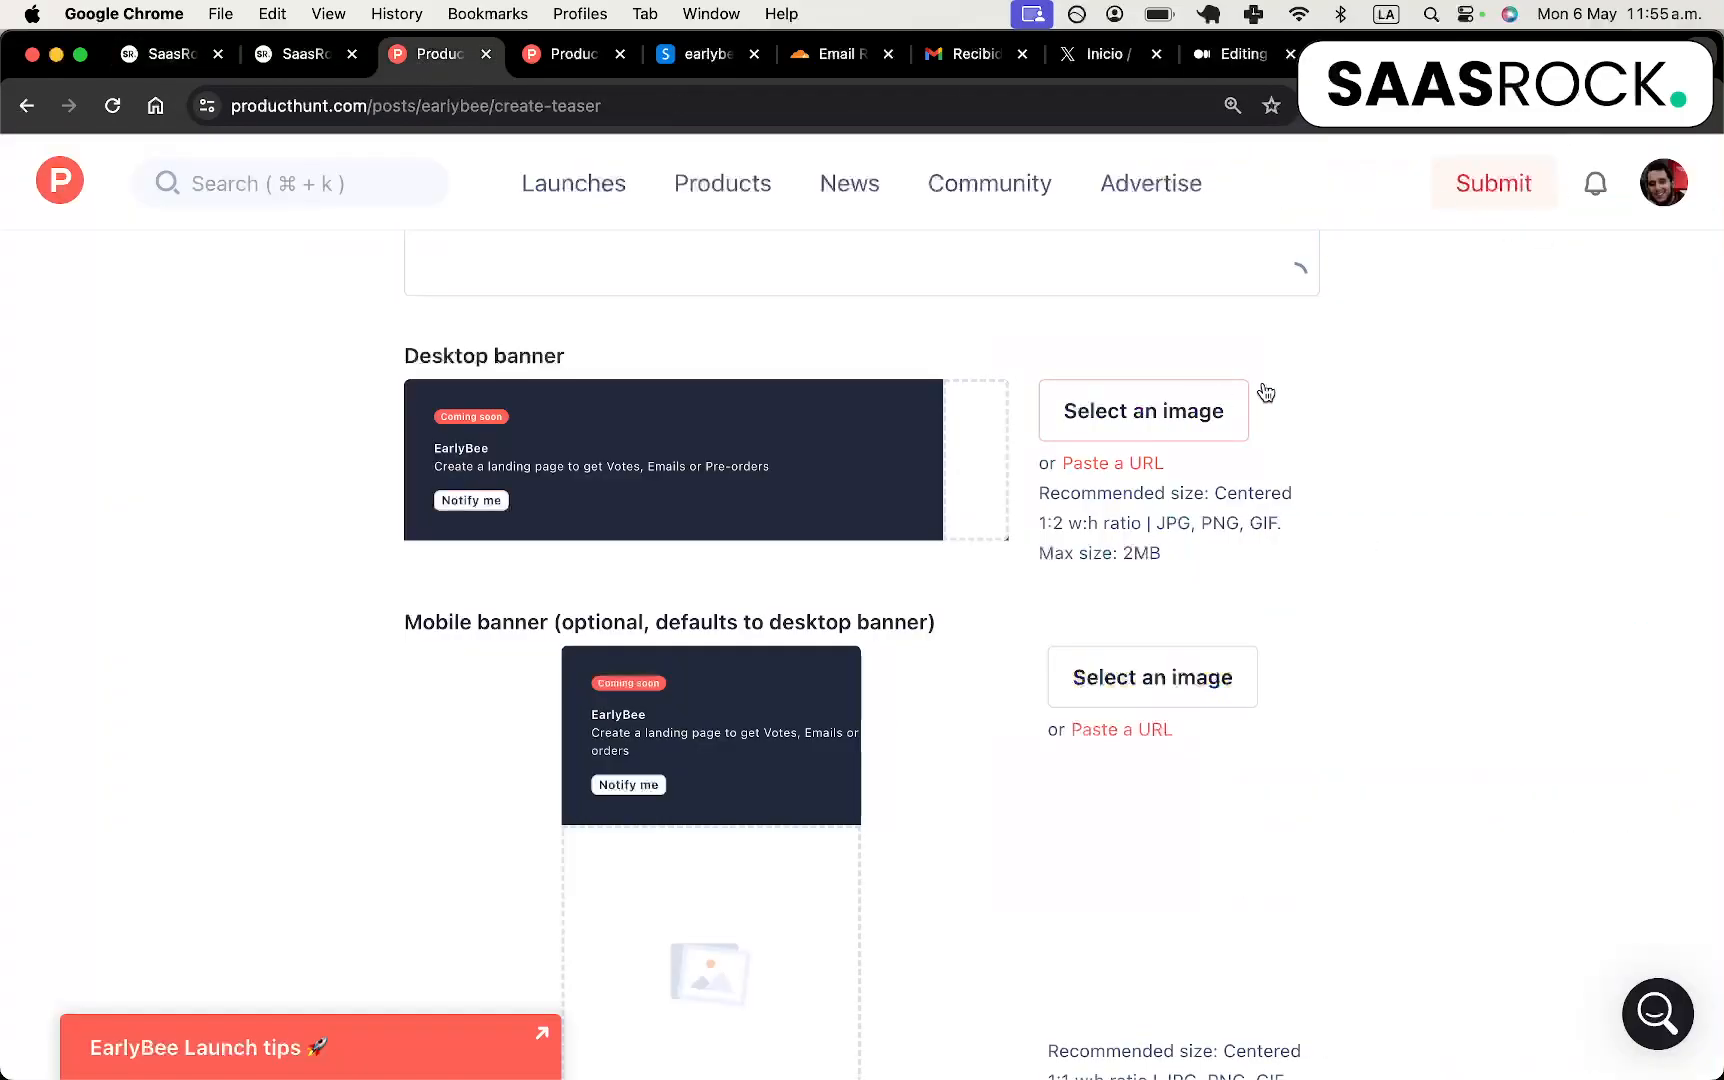
{"action": "left_click", "coordinate": [1243, 392]}
{"action": "left_click", "coordinate": [259, 378]}
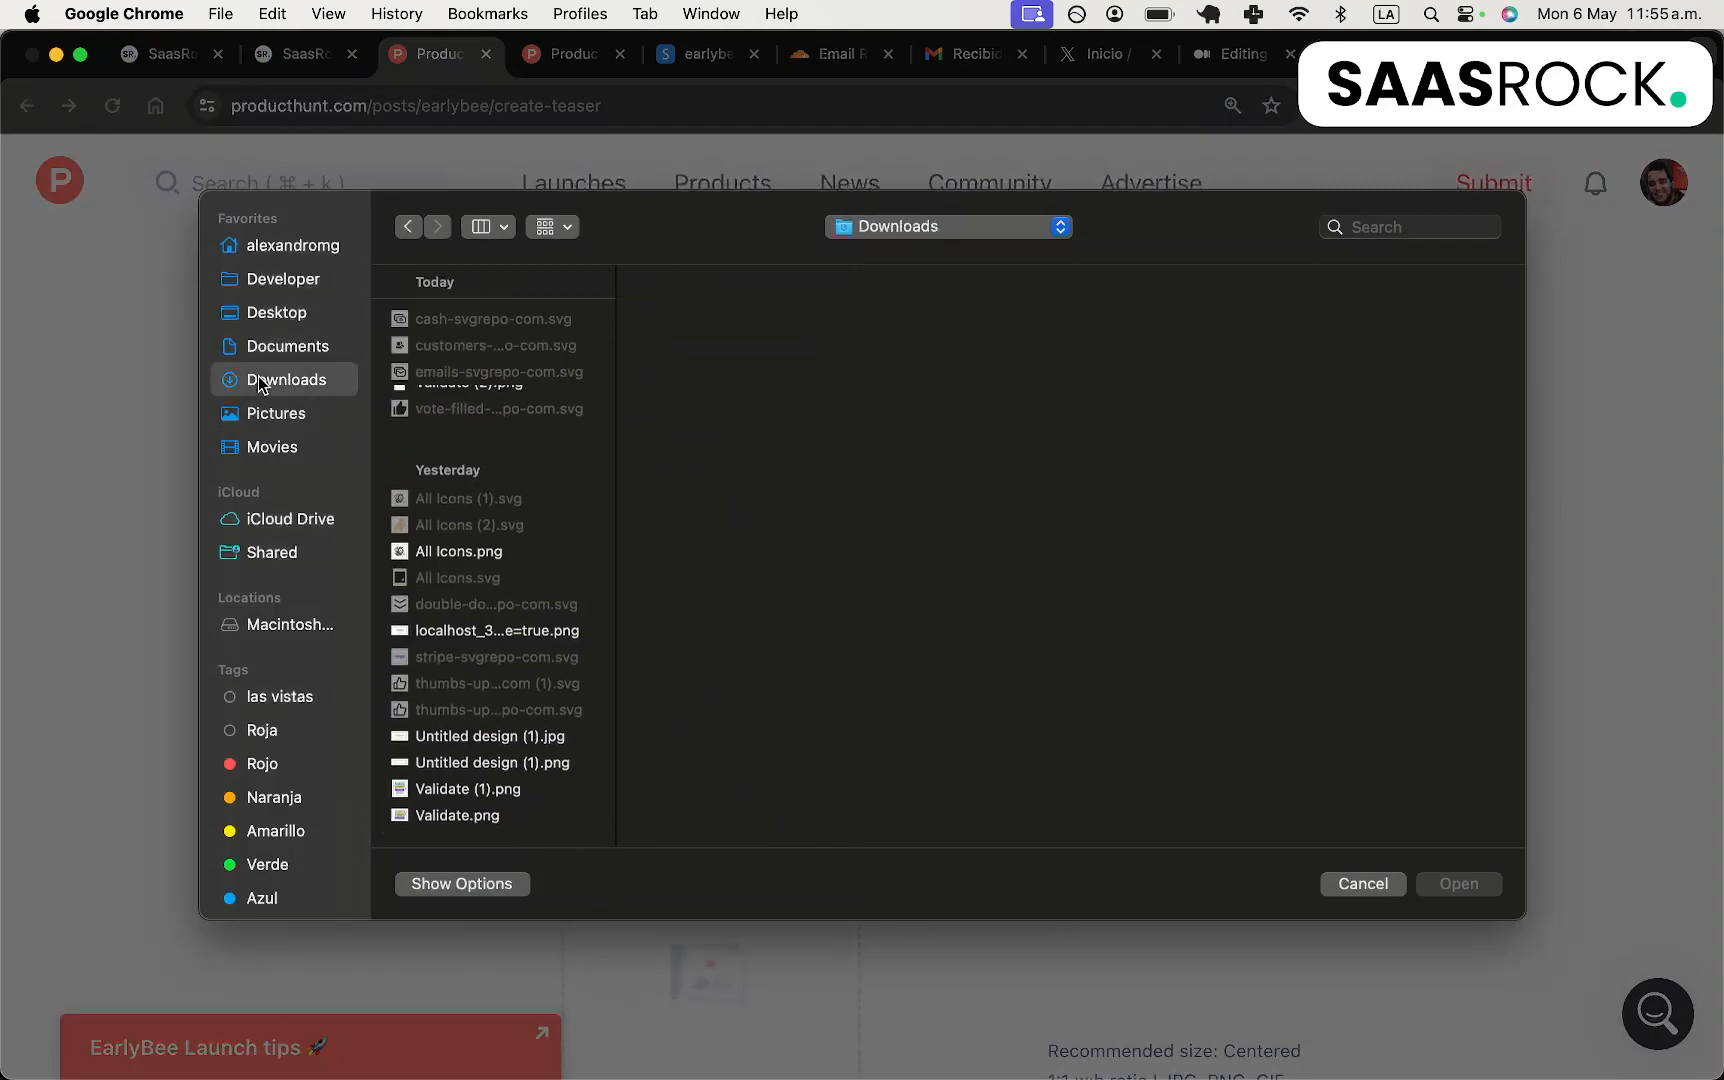
{"action": "left_click", "coordinate": [577, 399]}
{"action": "double_click", "coordinate": [577, 399]}
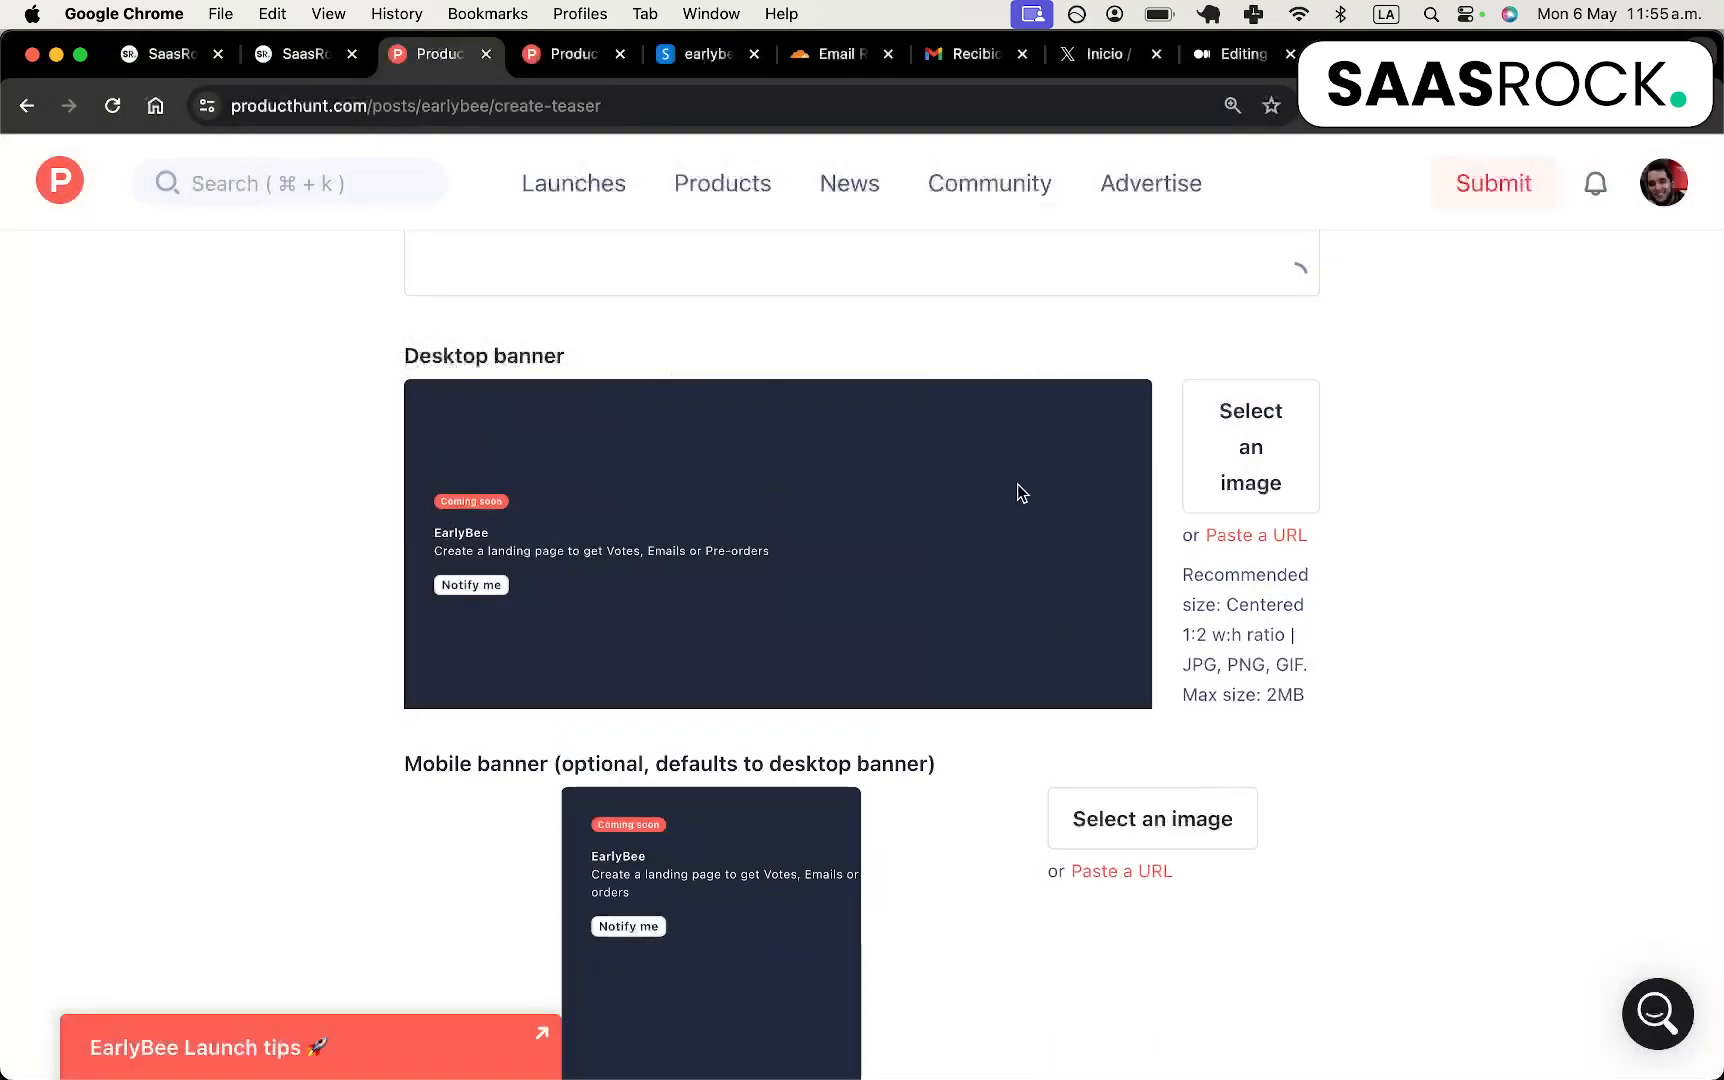
Return to the Canva design and download it once more as a PNG.
{"action": "left_click", "coordinate": [1514, 54]}
{"action": "left_click", "coordinate": [793, 318]}
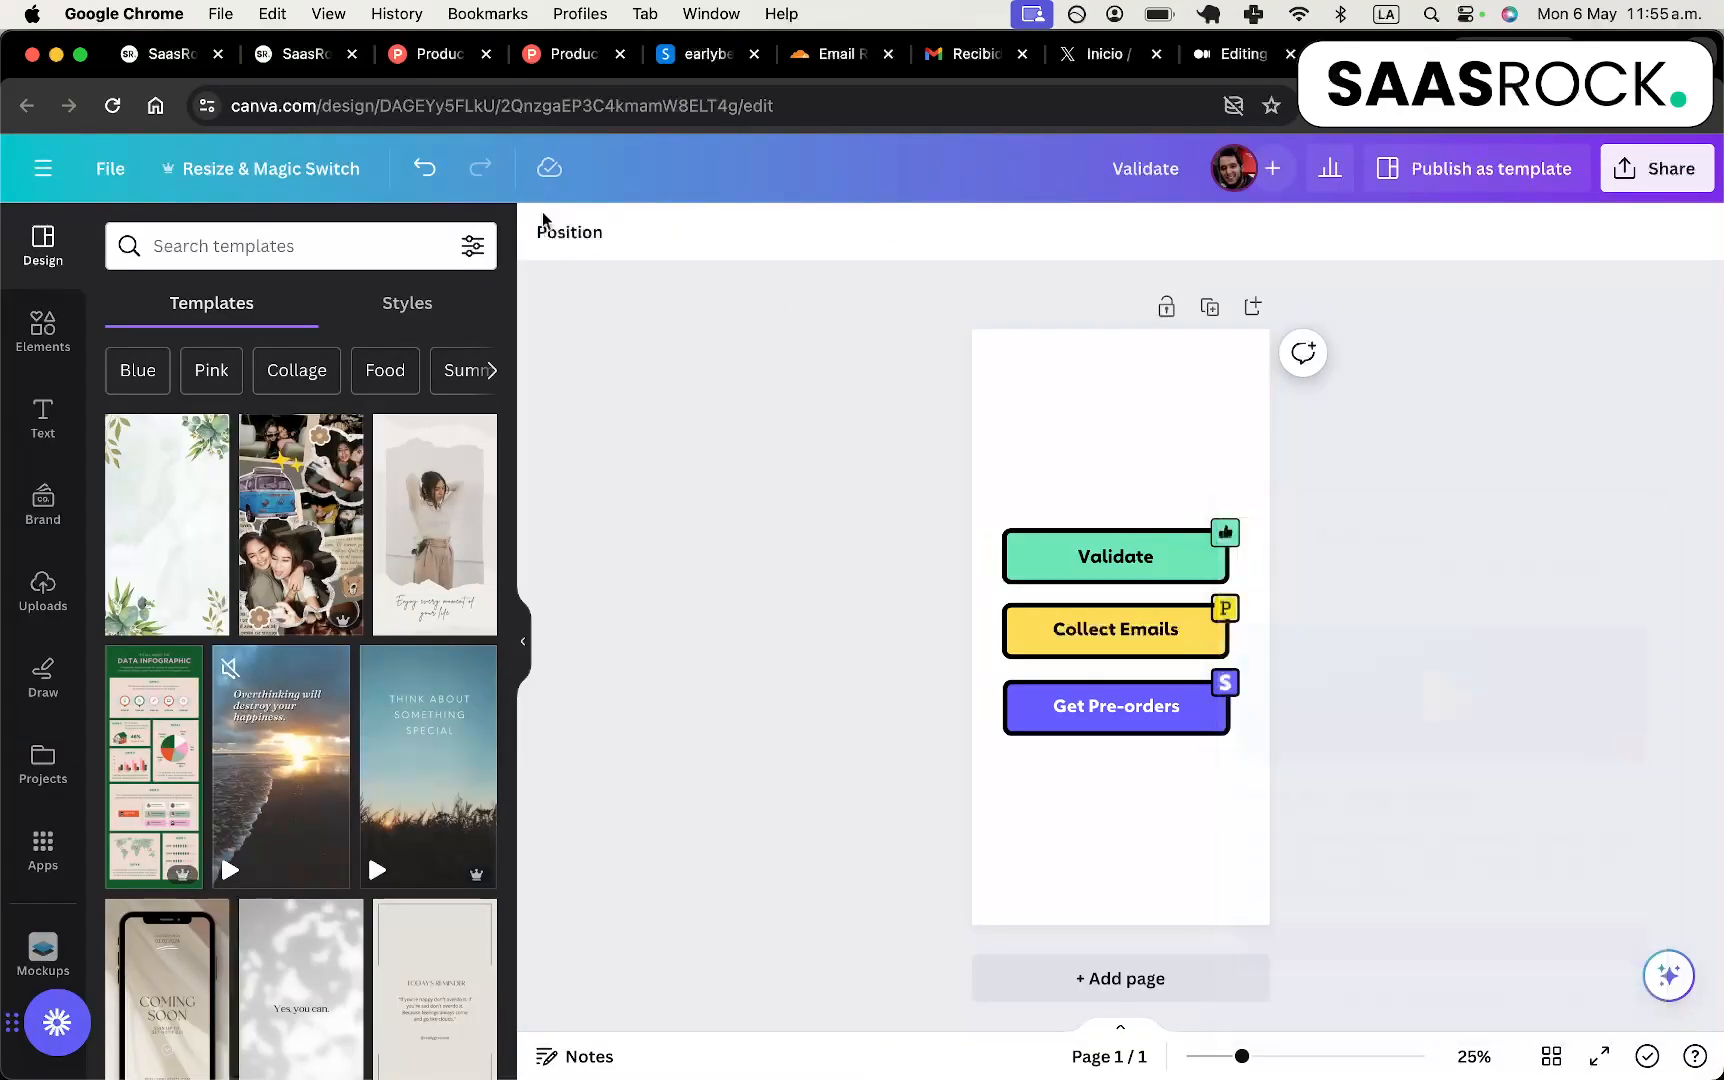
{"action": "left_click", "coordinate": [110, 168]}
{"action": "left_click", "coordinate": [1651, 176]}
{"action": "left_click", "coordinate": [1695, 186]}
{"action": "left_click", "coordinate": [1378, 770]}
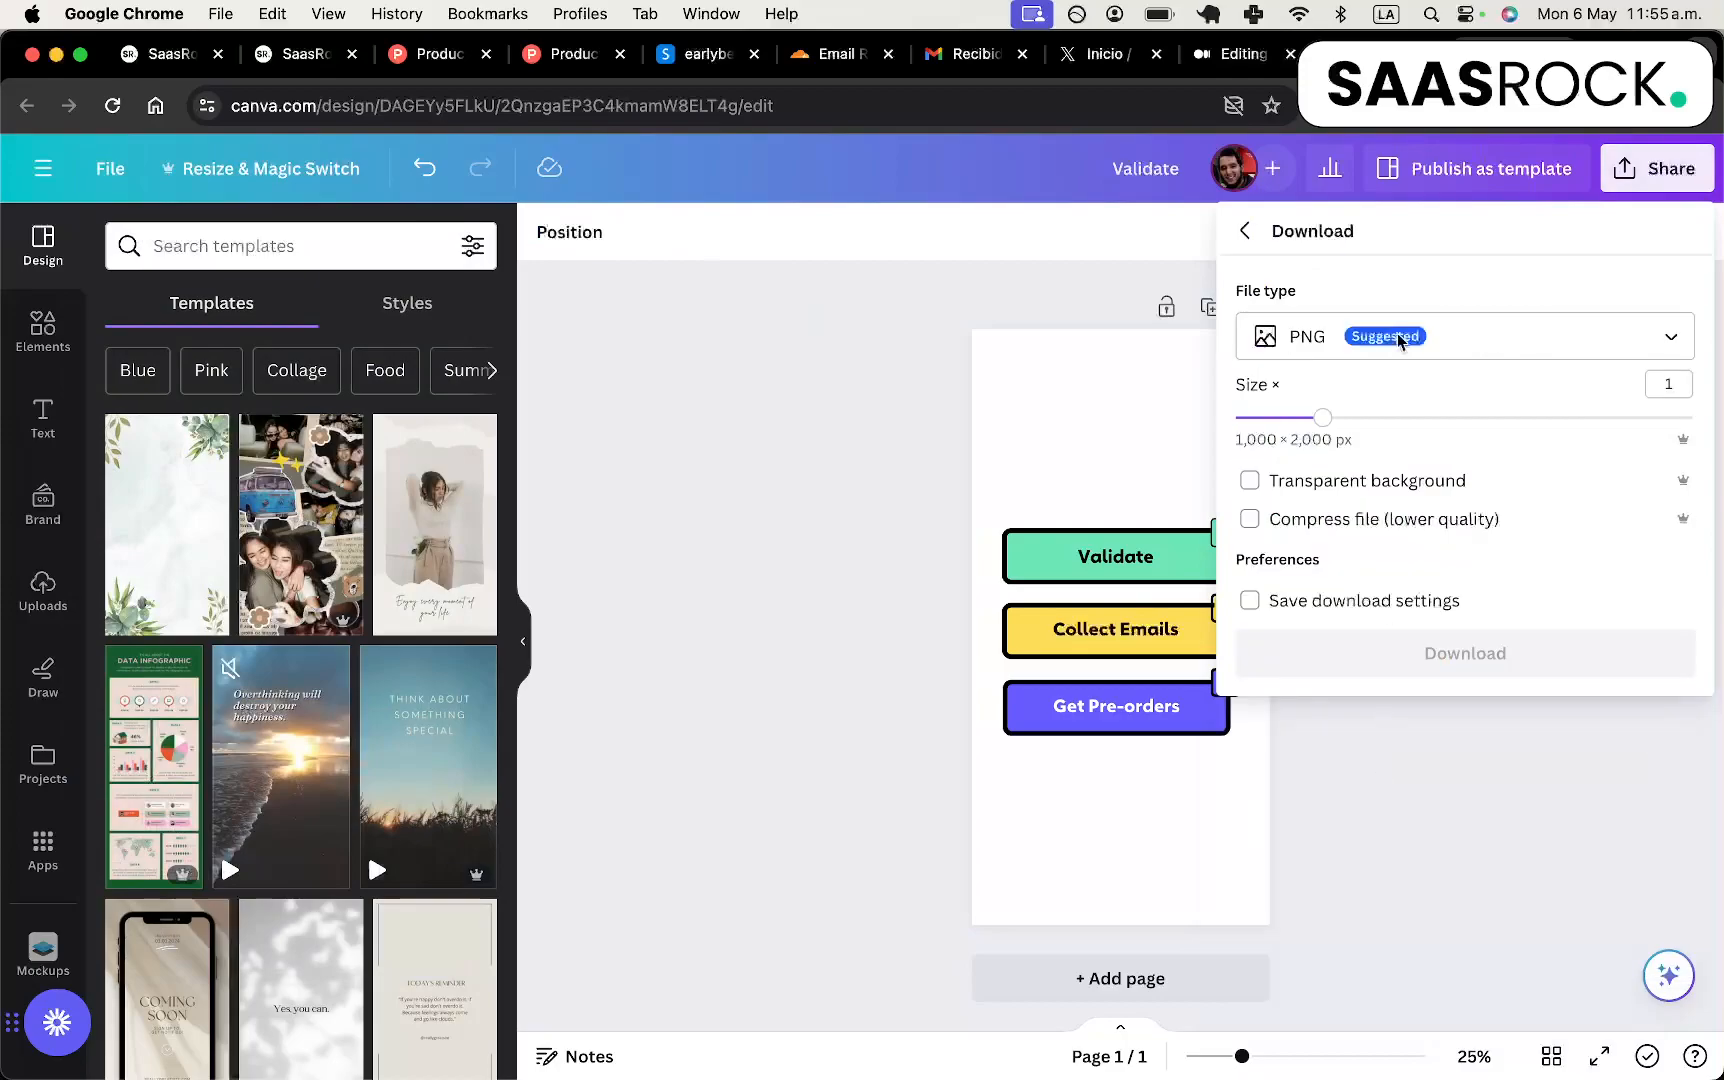
{"action": "left_click", "coordinate": [1345, 653]}
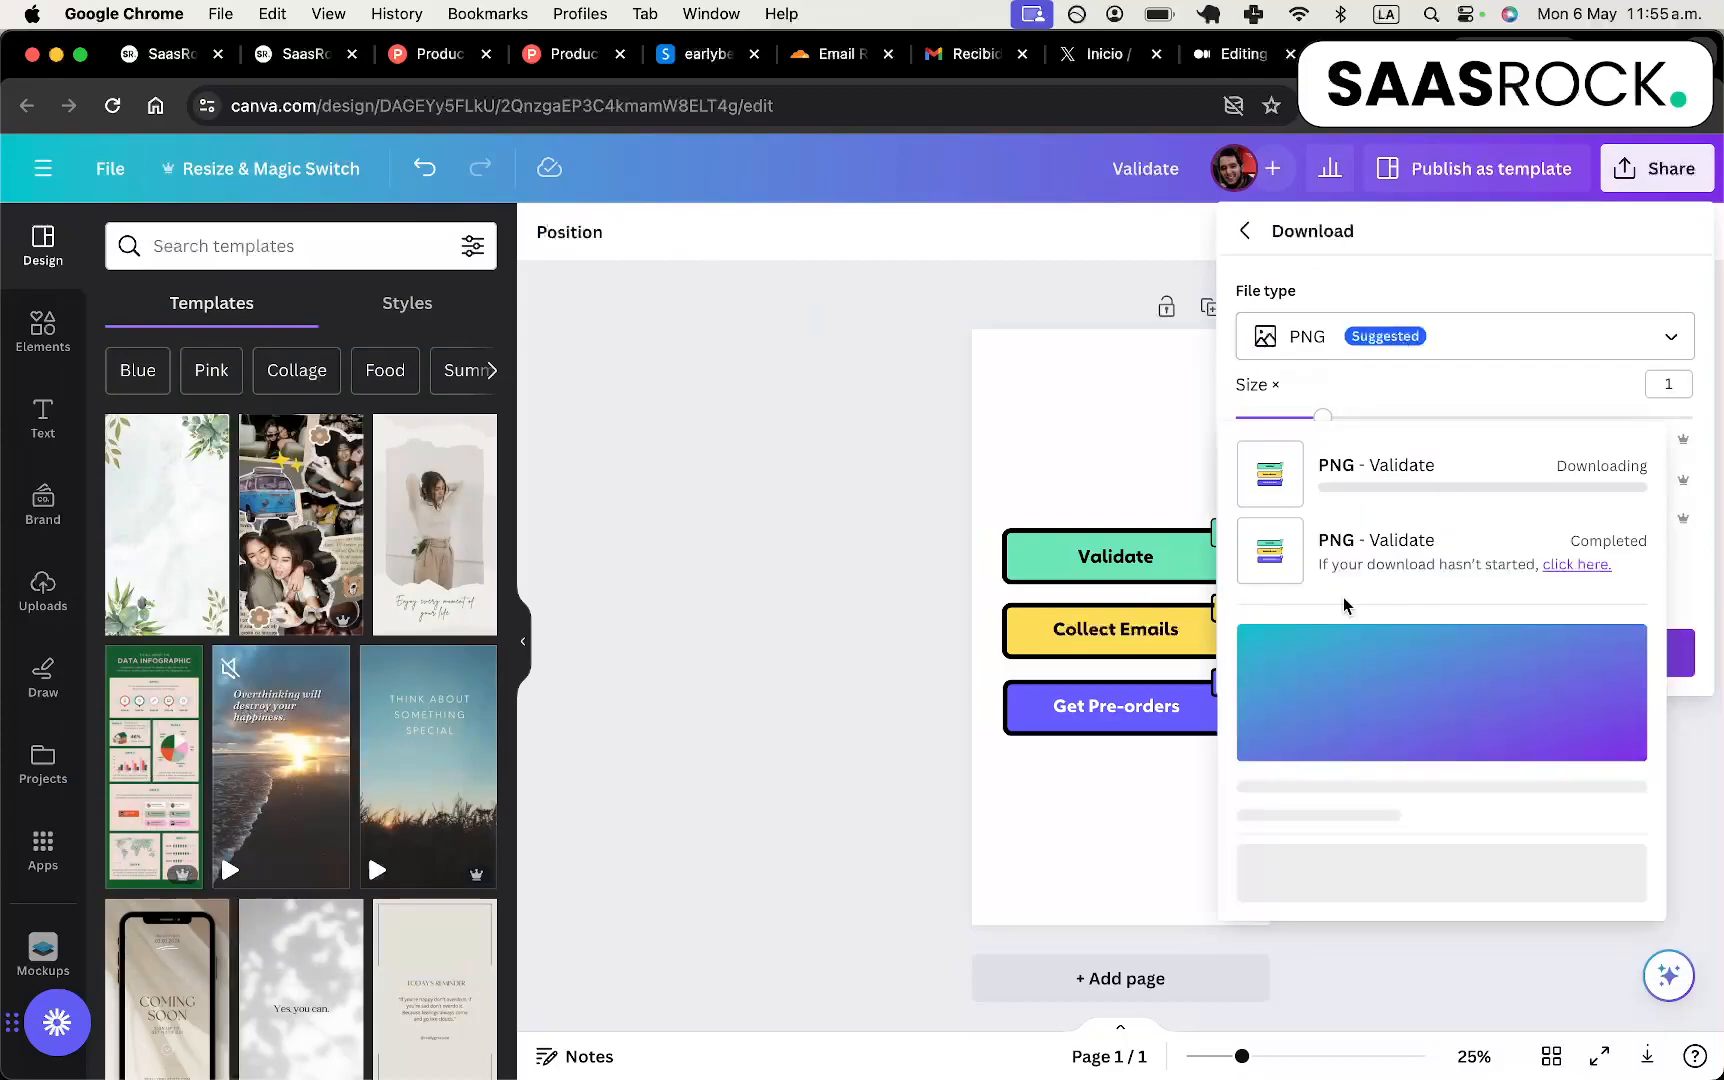
Replace the Product Hunt teaser's desktop banner with the newly downloaded image.
{"action": "left_click", "coordinate": [420, 55]}
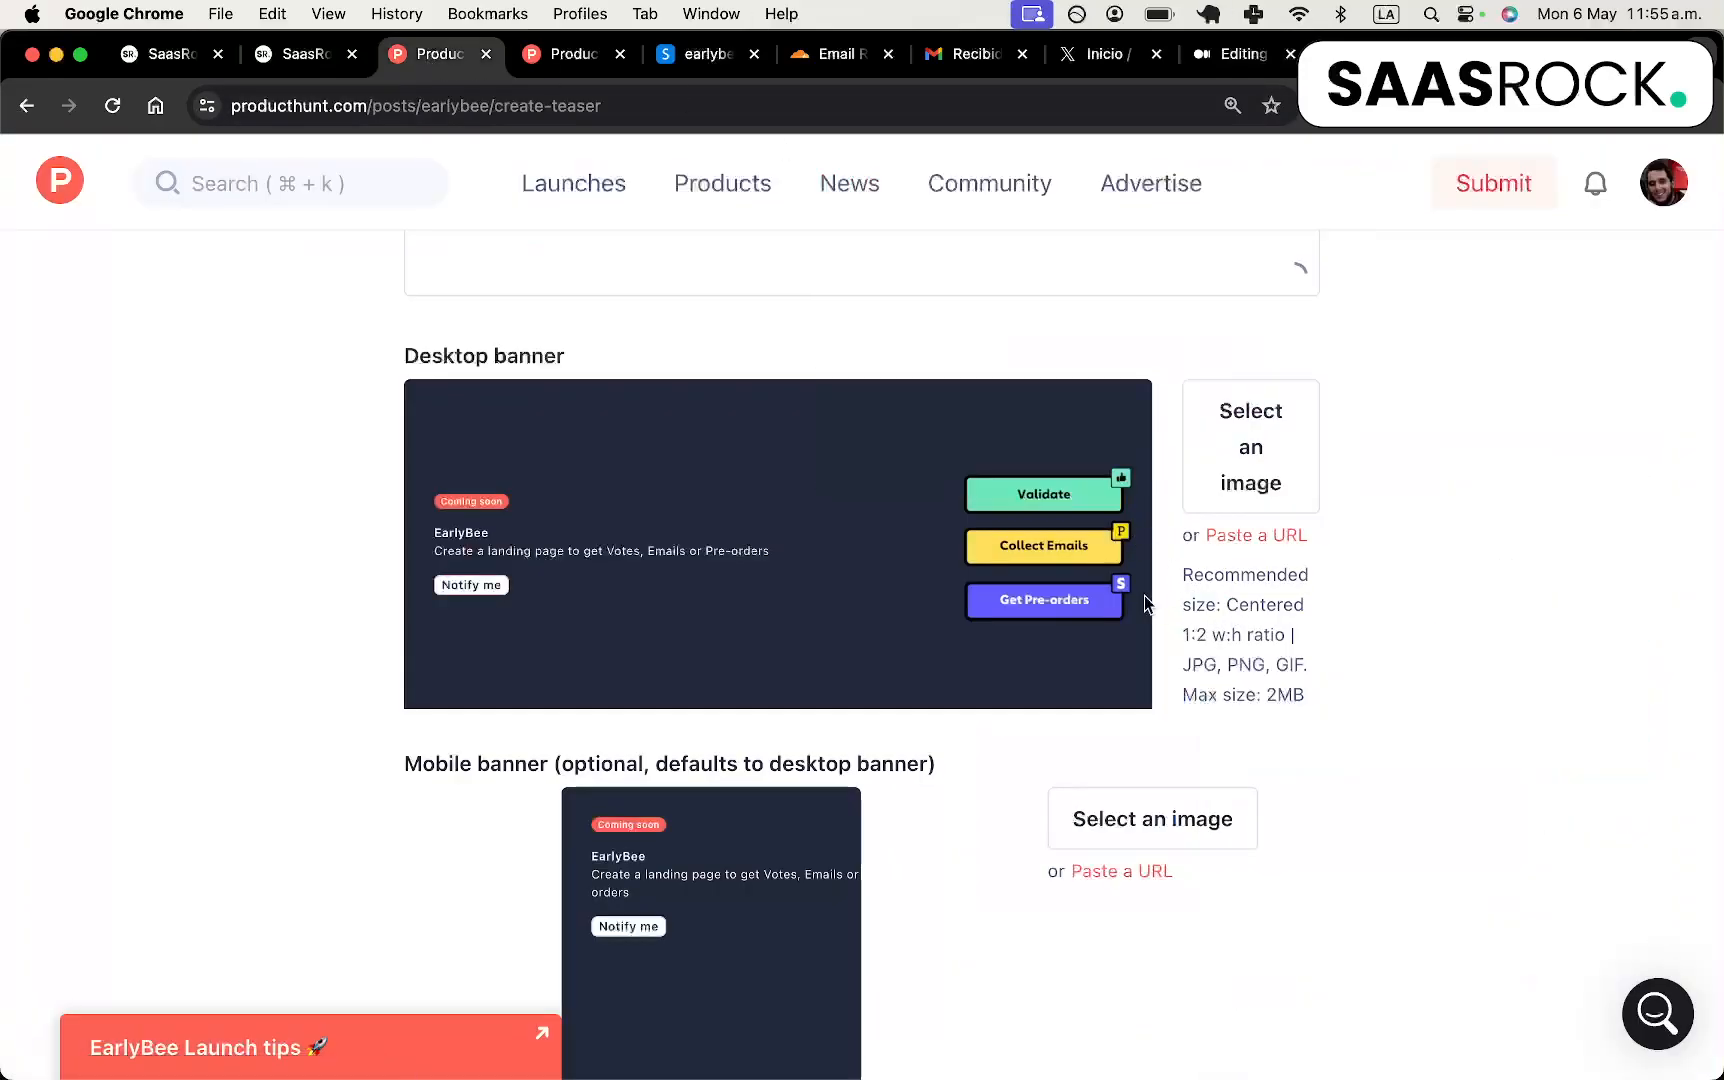
{"action": "left_click", "coordinate": [1270, 478]}
{"action": "key", "text": "Return"}
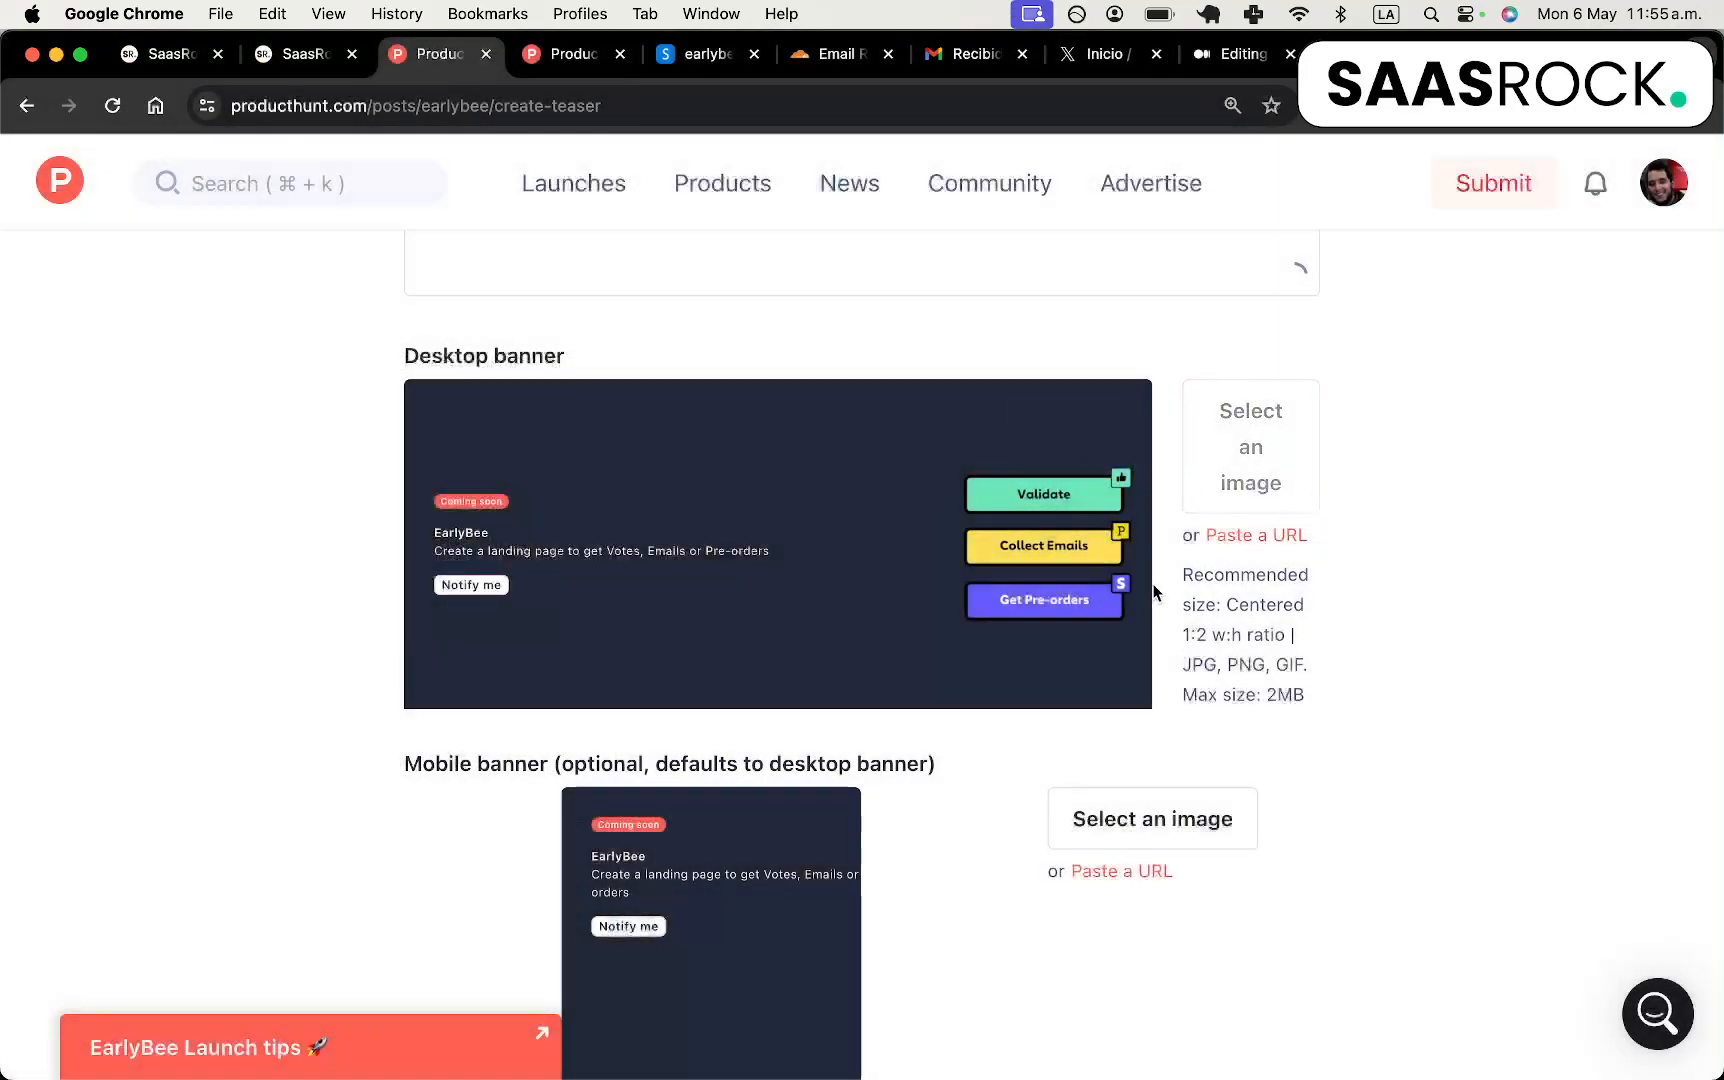
Check the Validate design in Canva again, then open the EarlyBee launch article draft on Medium.
{"action": "left_click", "coordinate": [1500, 54]}
{"action": "left_click", "coordinate": [1024, 396]}
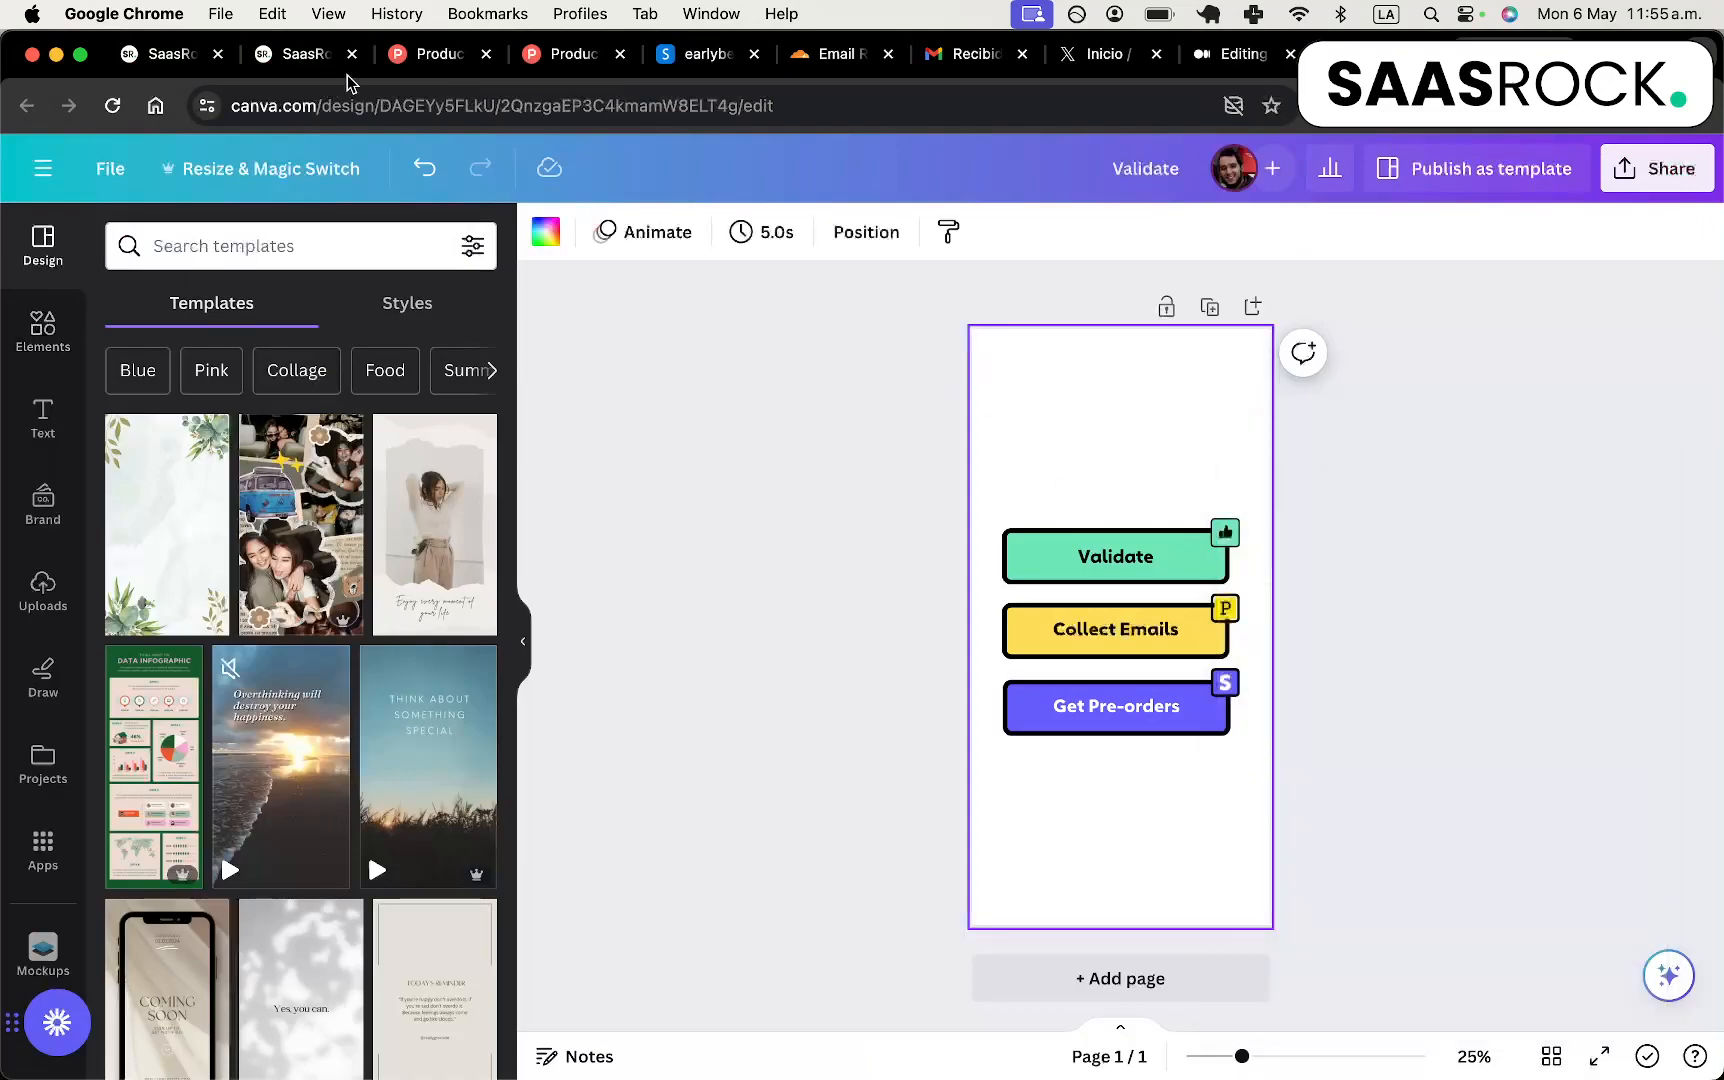
{"action": "left_click", "coordinate": [421, 56]}
{"action": "left_click", "coordinate": [1240, 54]}
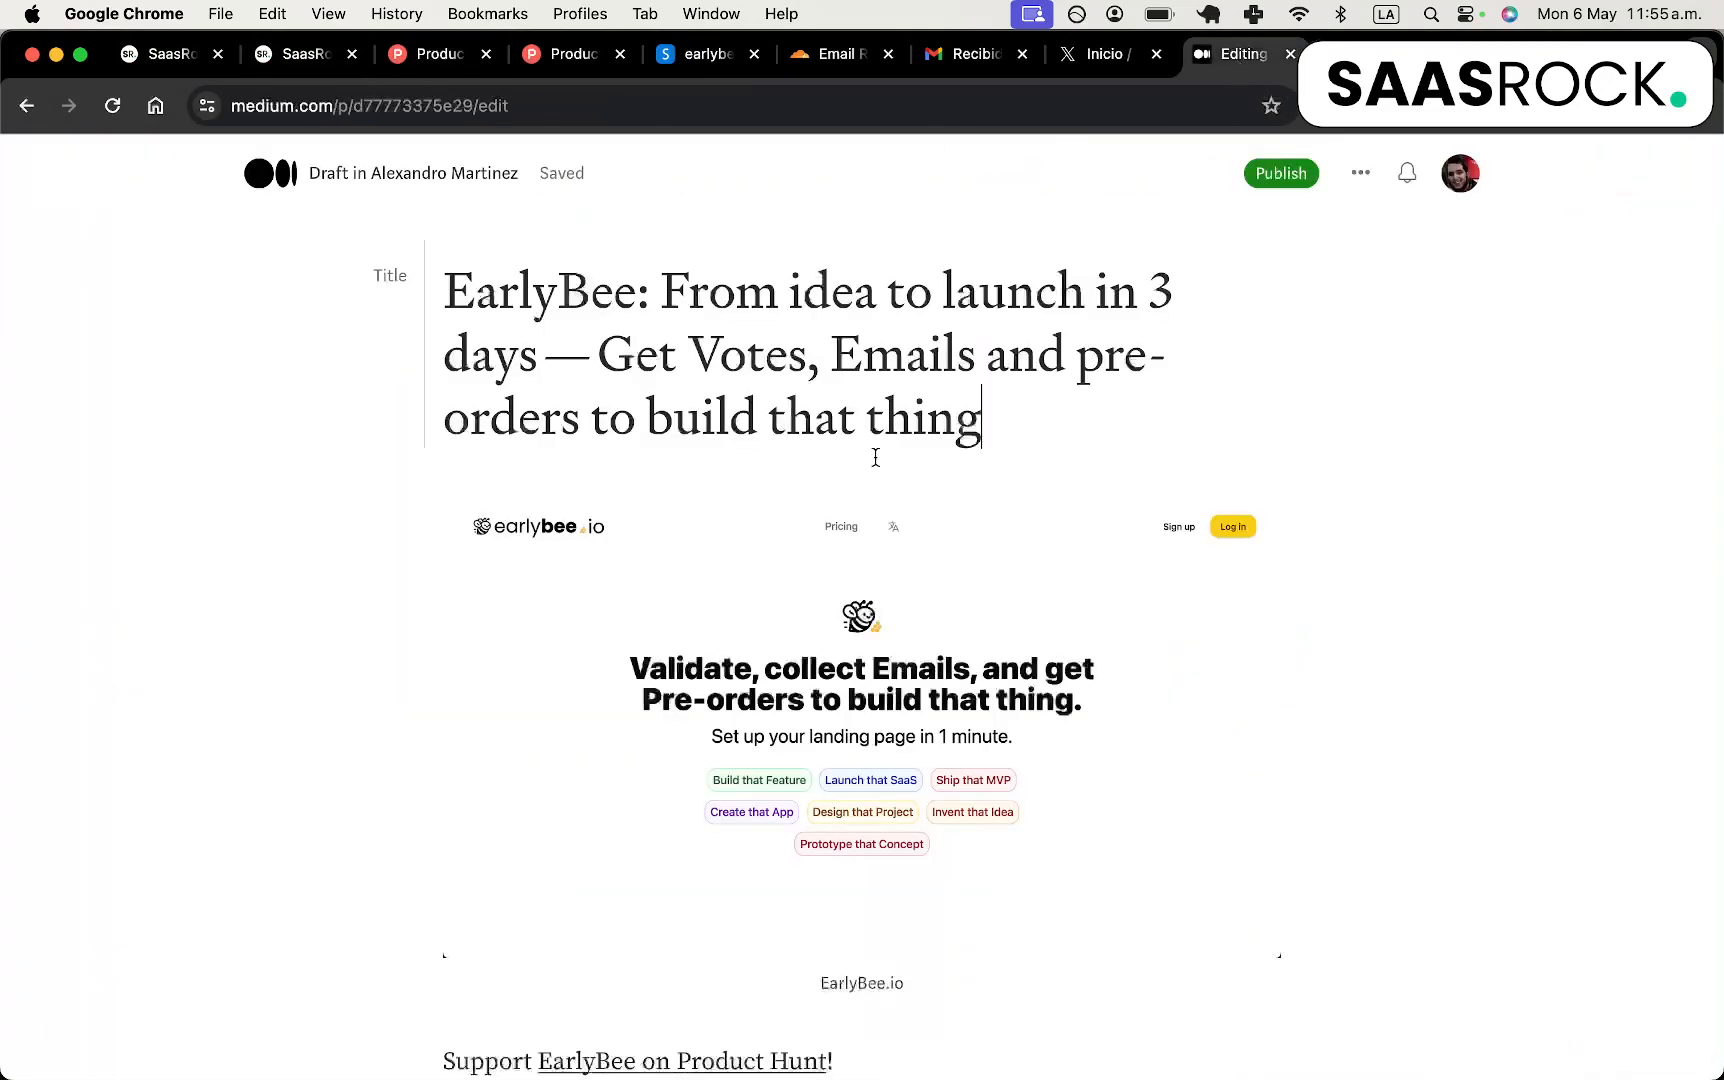
Change the day number in the article's "Friday night idea" heading to 1.
{"action": "left_click", "coordinate": [845, 583]}
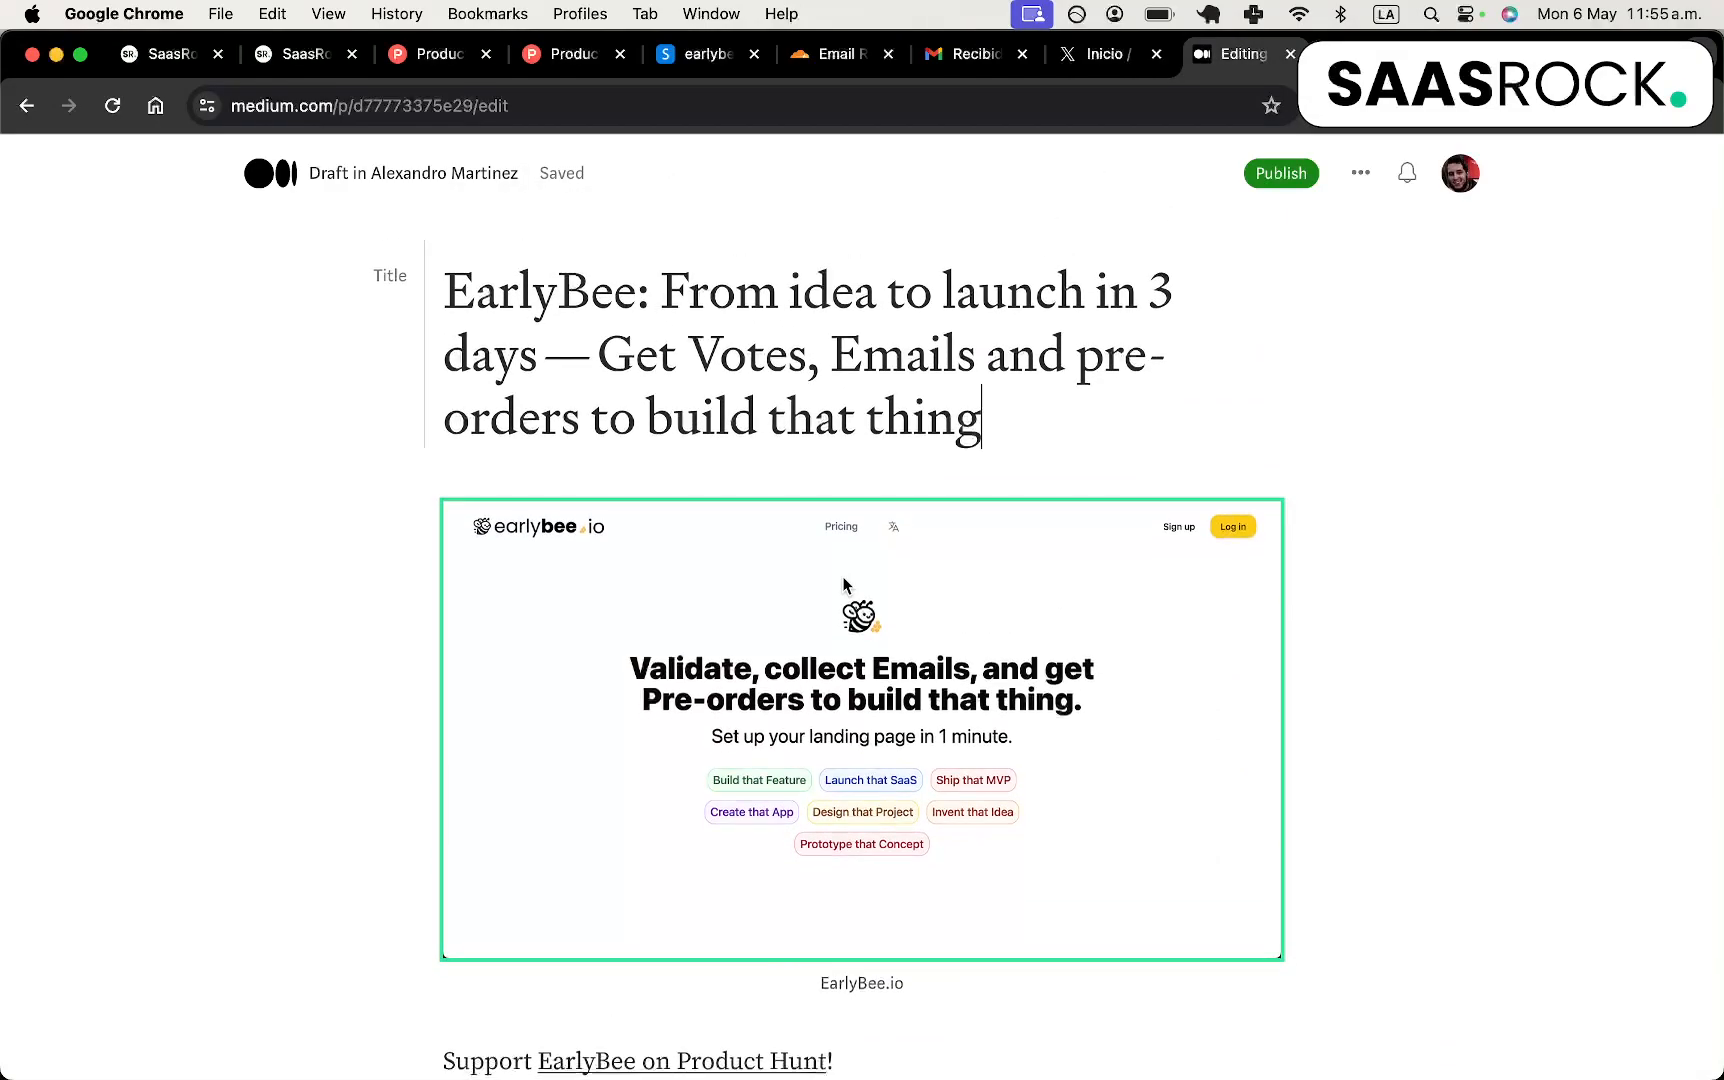
{"action": "scroll", "coordinate": [845, 585], "scroll_direction": "down", "scroll_amount": 10}
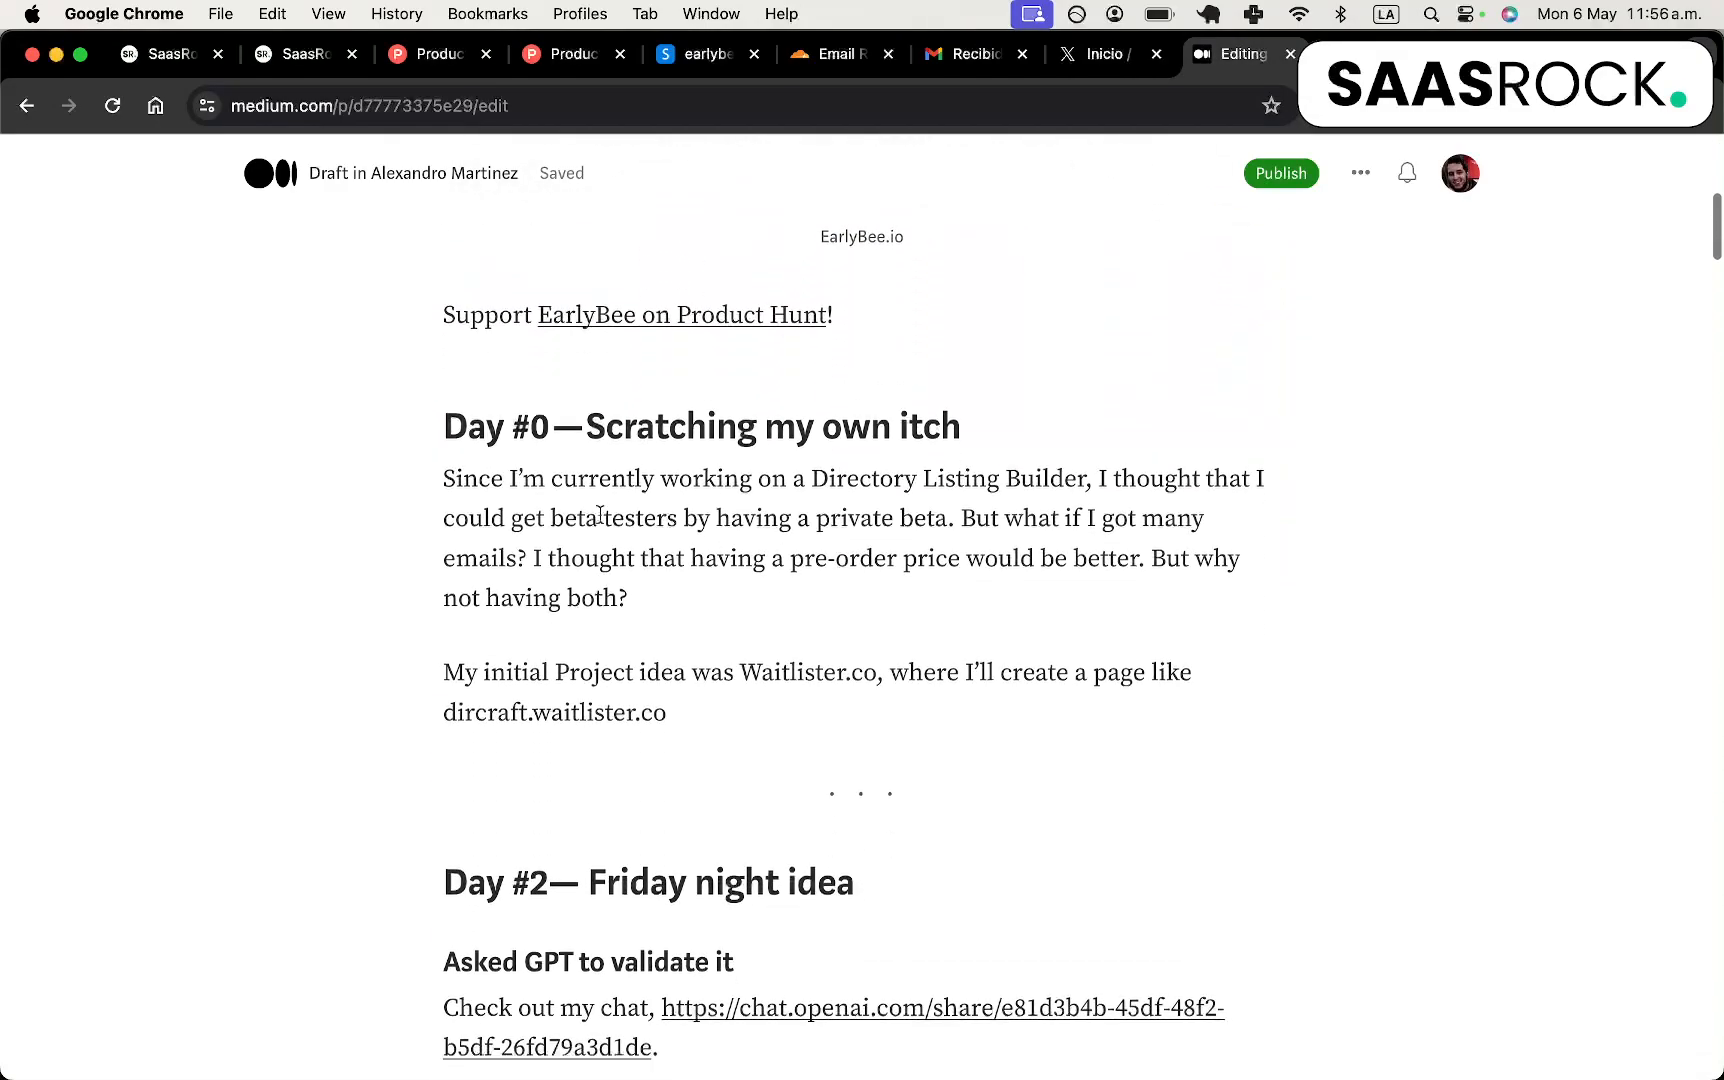
{"action": "double_click", "coordinate": [629, 455]}
{"action": "scroll", "coordinate": [629, 455], "scroll_direction": "down", "scroll_amount": 2}
{"action": "scroll", "coordinate": [740, 574], "scroll_direction": "down", "scroll_amount": 2}
{"action": "scroll", "coordinate": [740, 574], "scroll_direction": "up", "scroll_amount": 3}
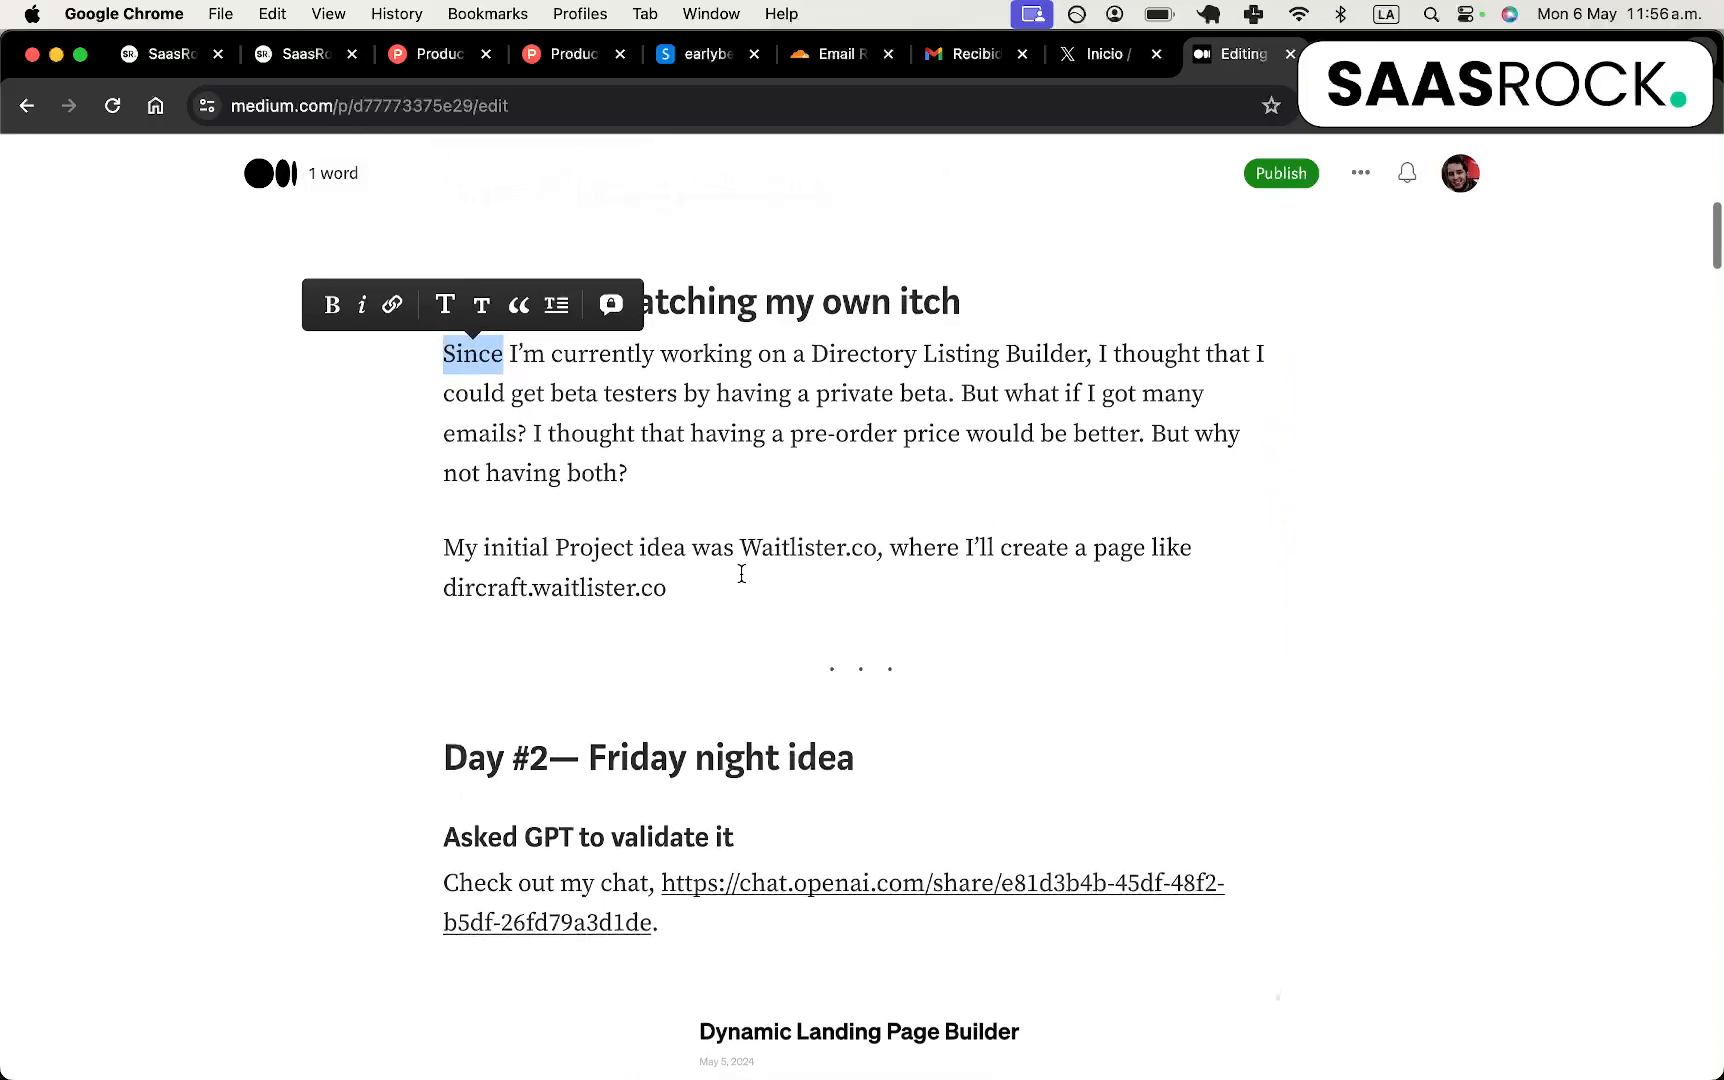
{"action": "left_click", "coordinate": [695, 497]}
{"action": "scroll", "coordinate": [627, 450], "scroll_direction": "down", "scroll_amount": 3}
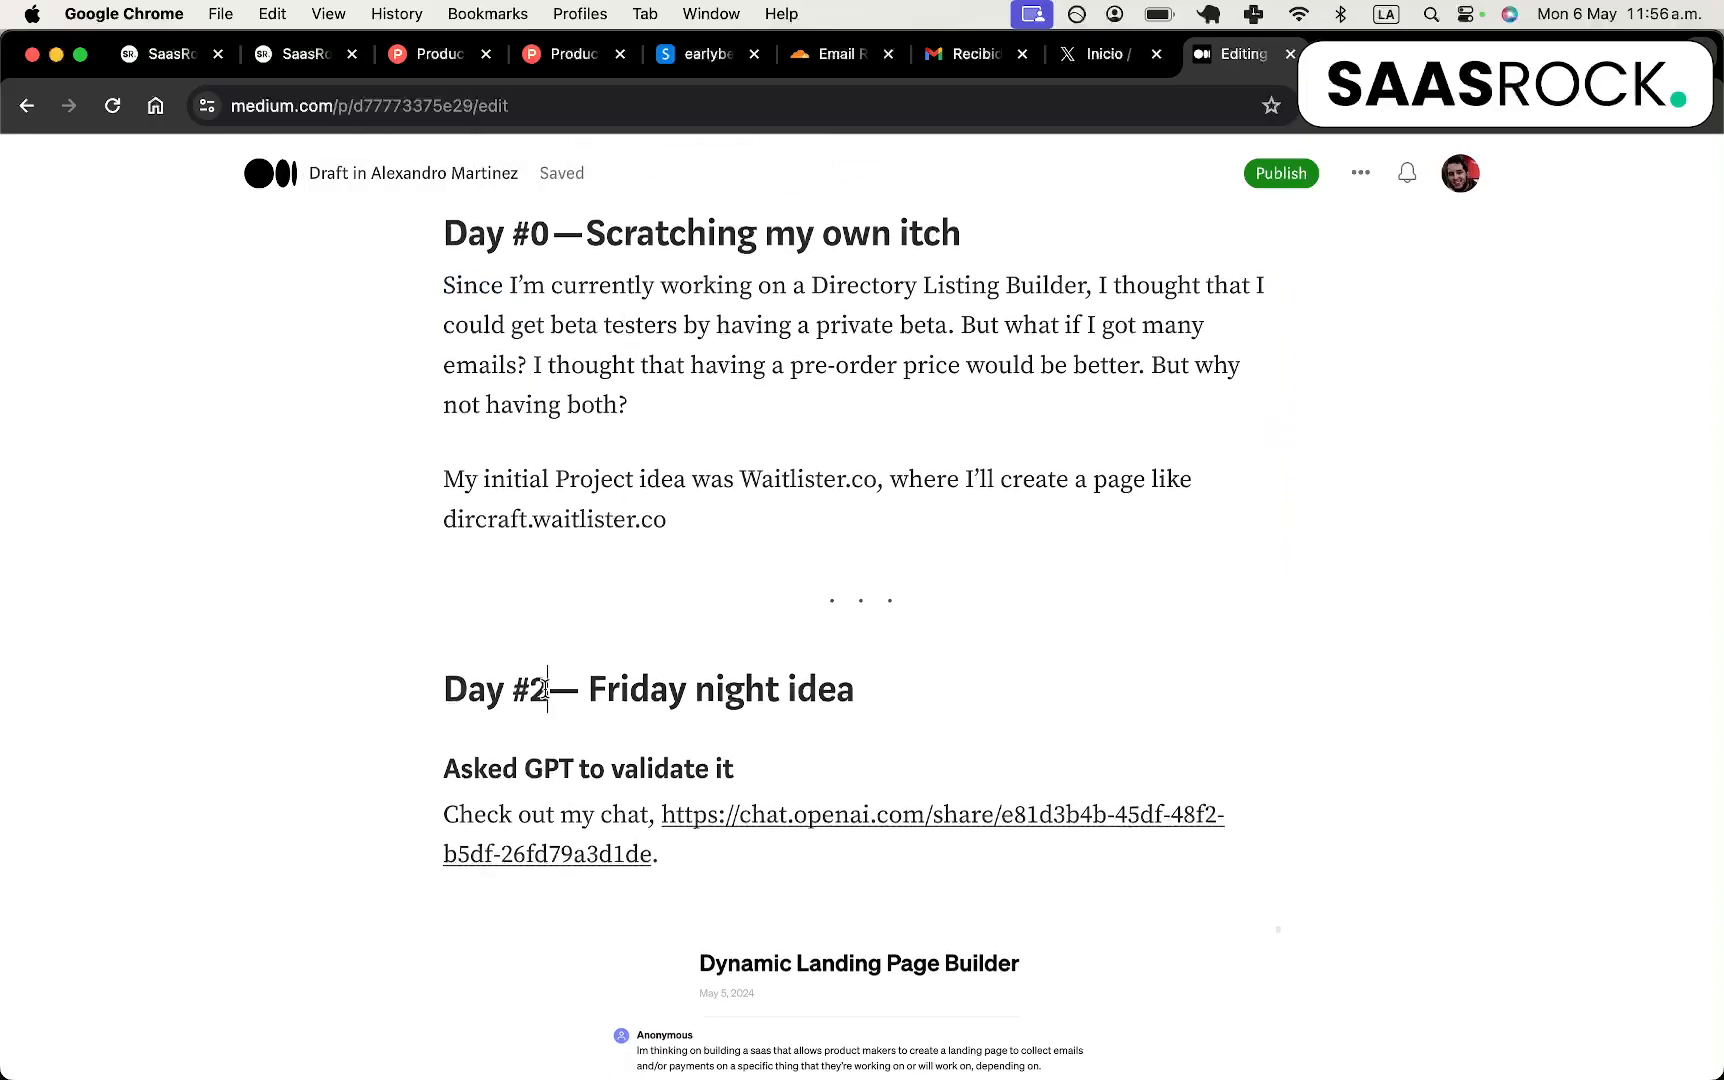
{"action": "key", "text": "BackSpace"}
{"action": "type", "text": "1"}
Review the article's logo and Day 2 proof-of-concept sections, examining the tested EarlyBee landing pages up close.
{"action": "scroll", "coordinate": [563, 664], "scroll_direction": "down", "scroll_amount": 20}
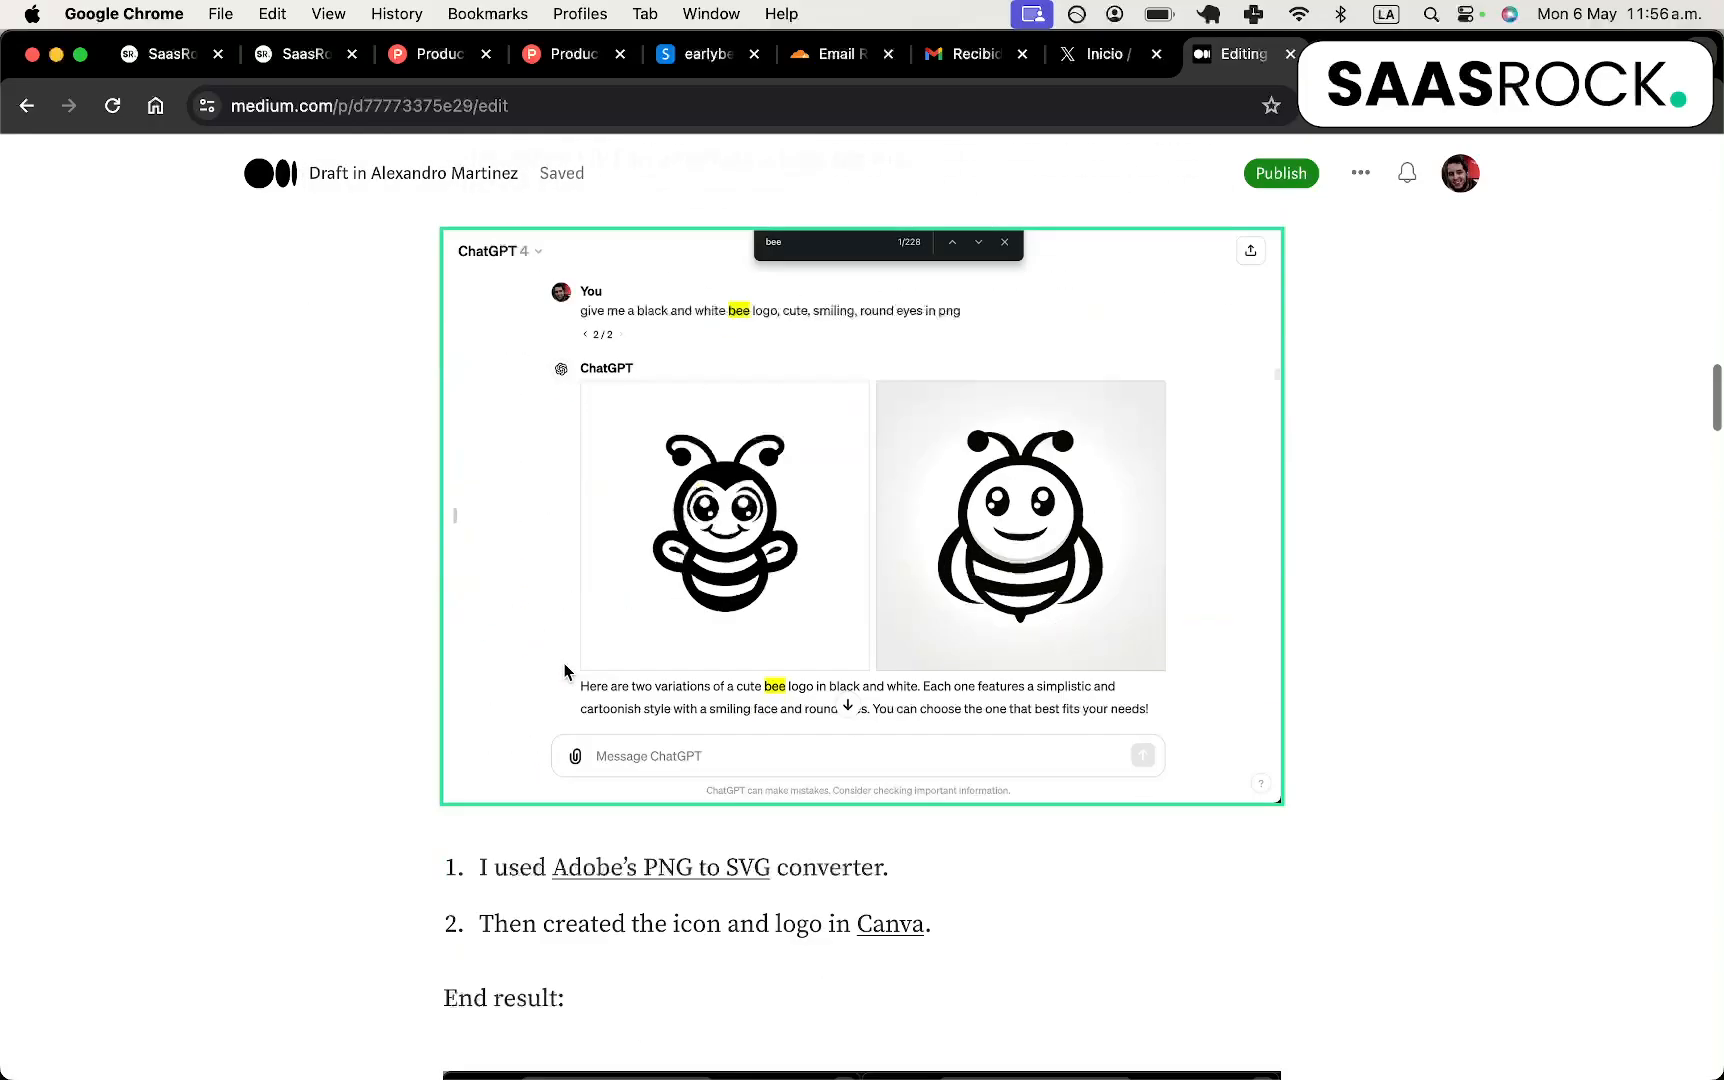
{"action": "scroll", "coordinate": [564, 670], "scroll_direction": "down", "scroll_amount": 10}
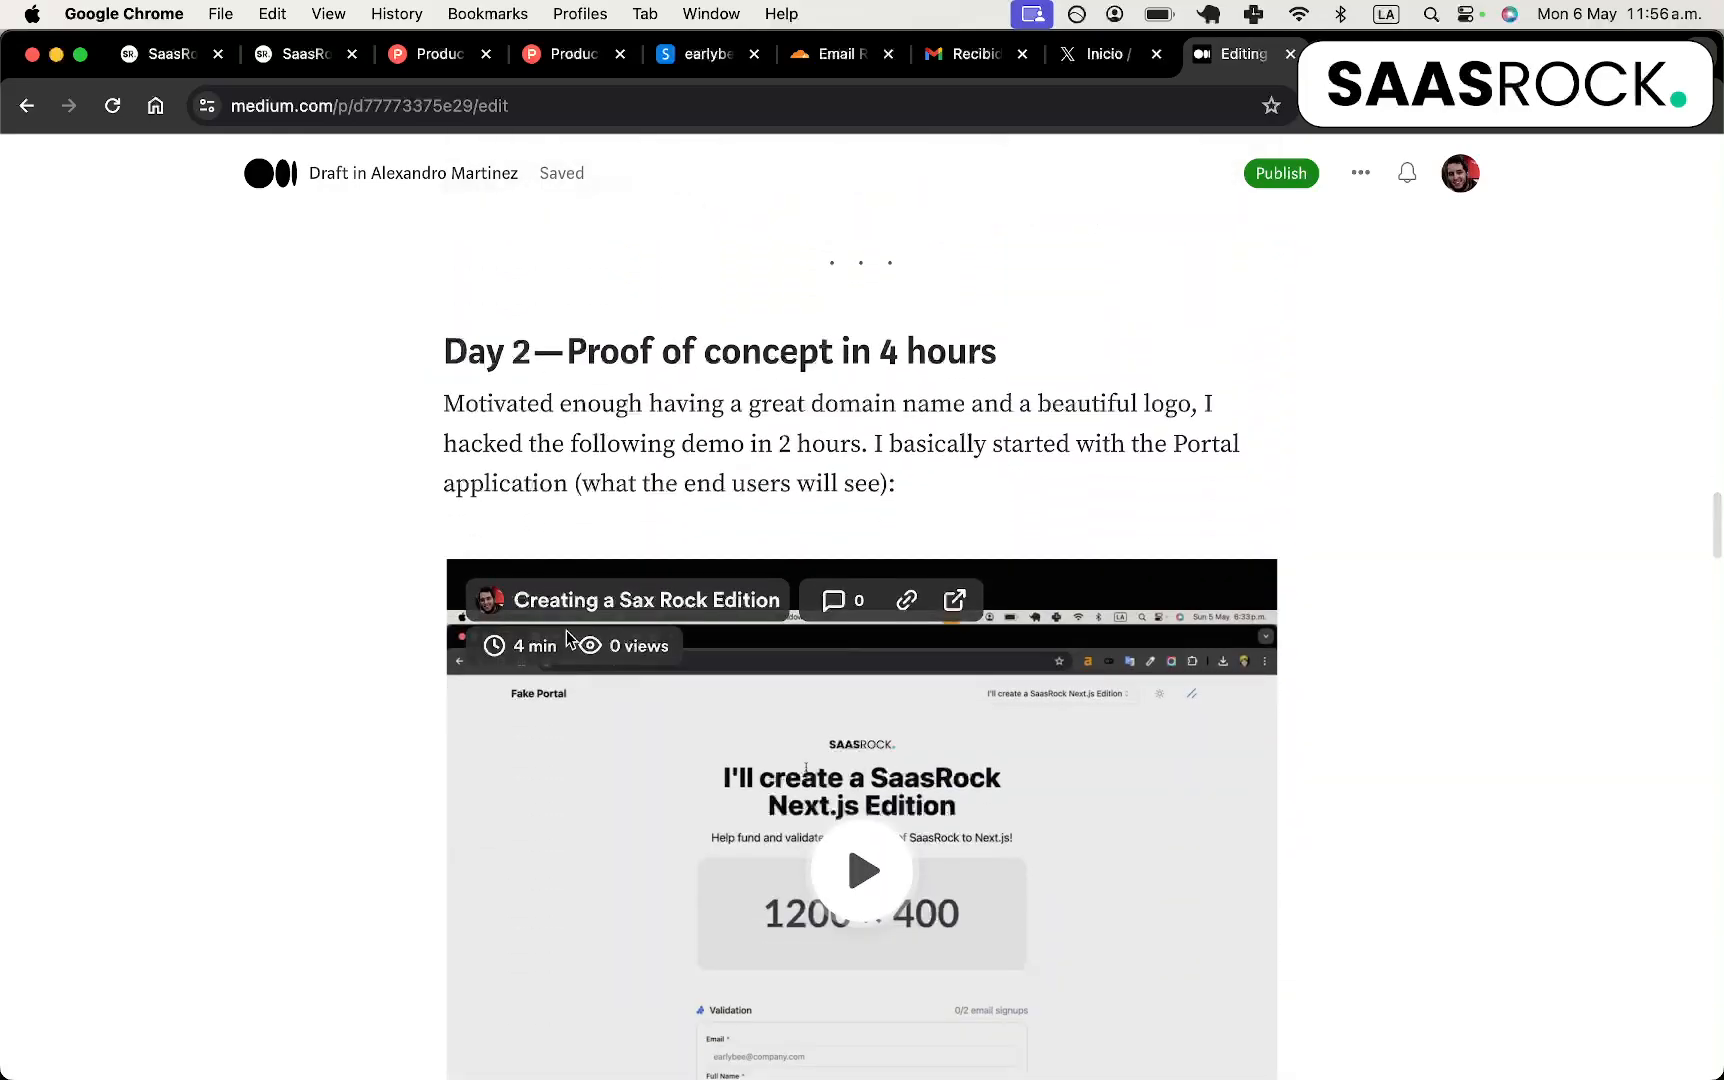
{"action": "scroll", "coordinate": [532, 466], "scroll_direction": "down", "scroll_amount": 10}
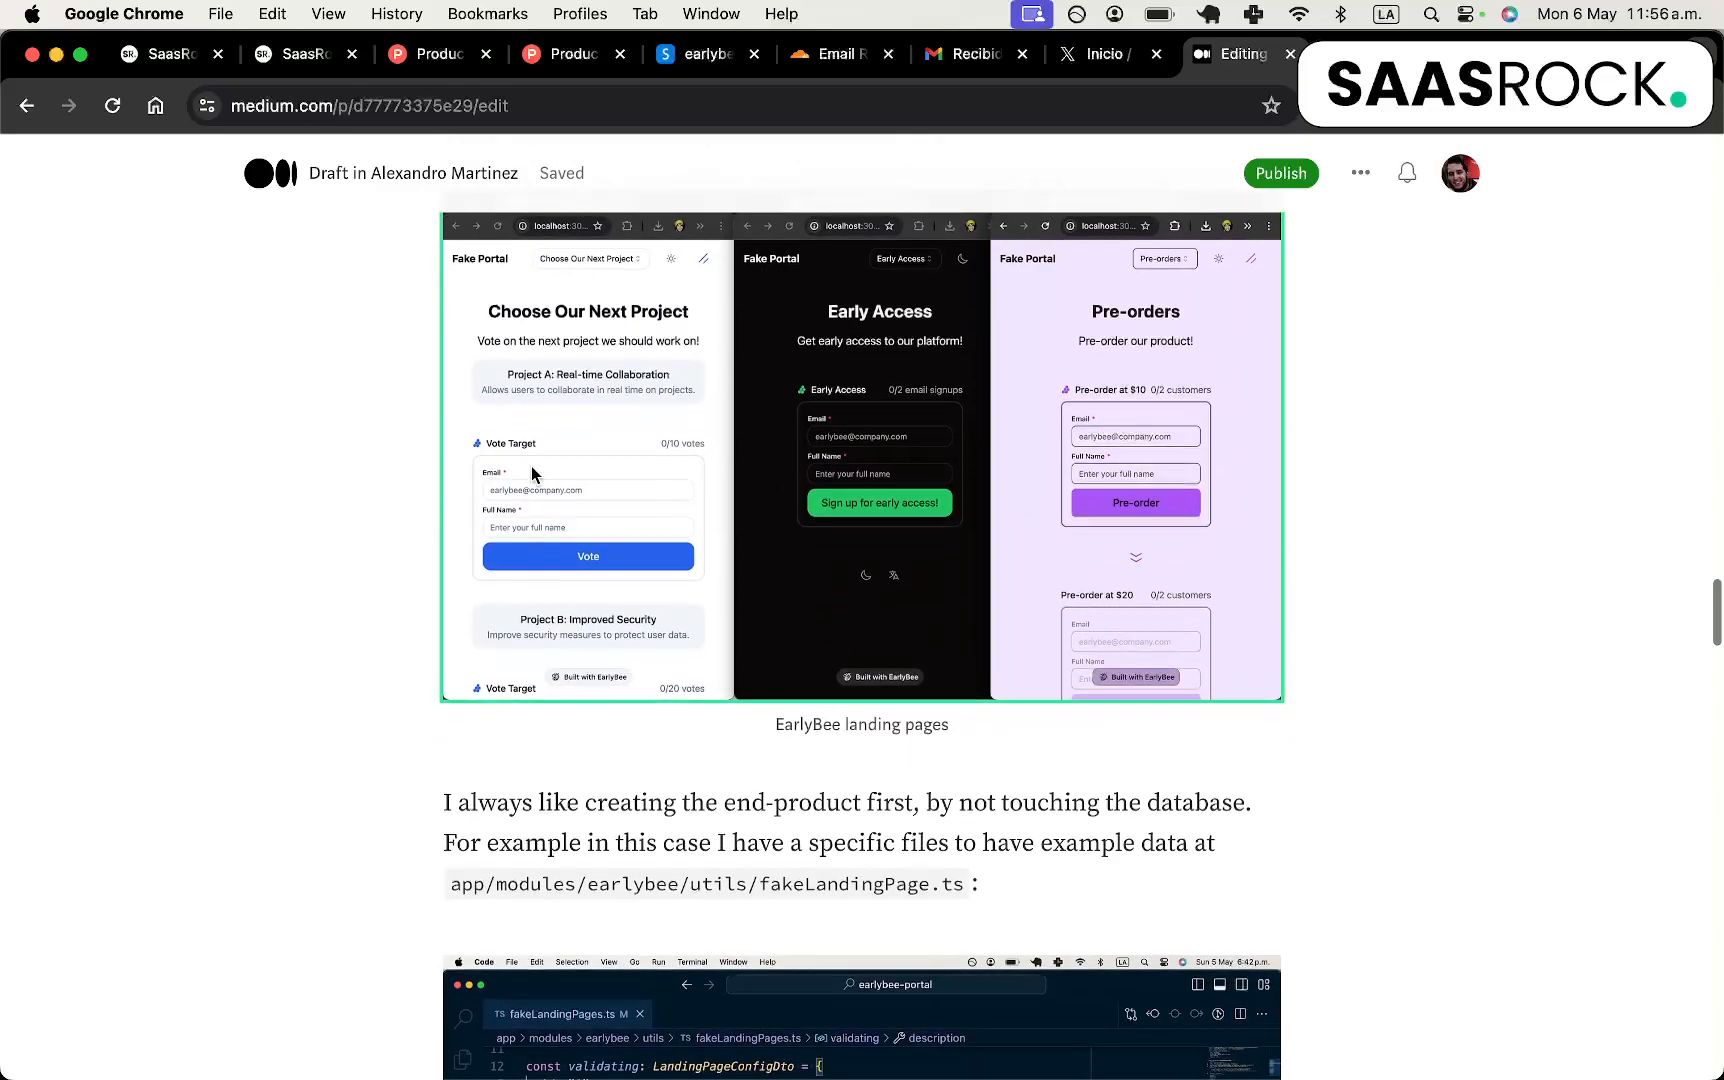
{"action": "scroll", "coordinate": [820, 435], "scroll_direction": "up", "scroll_amount": 2}
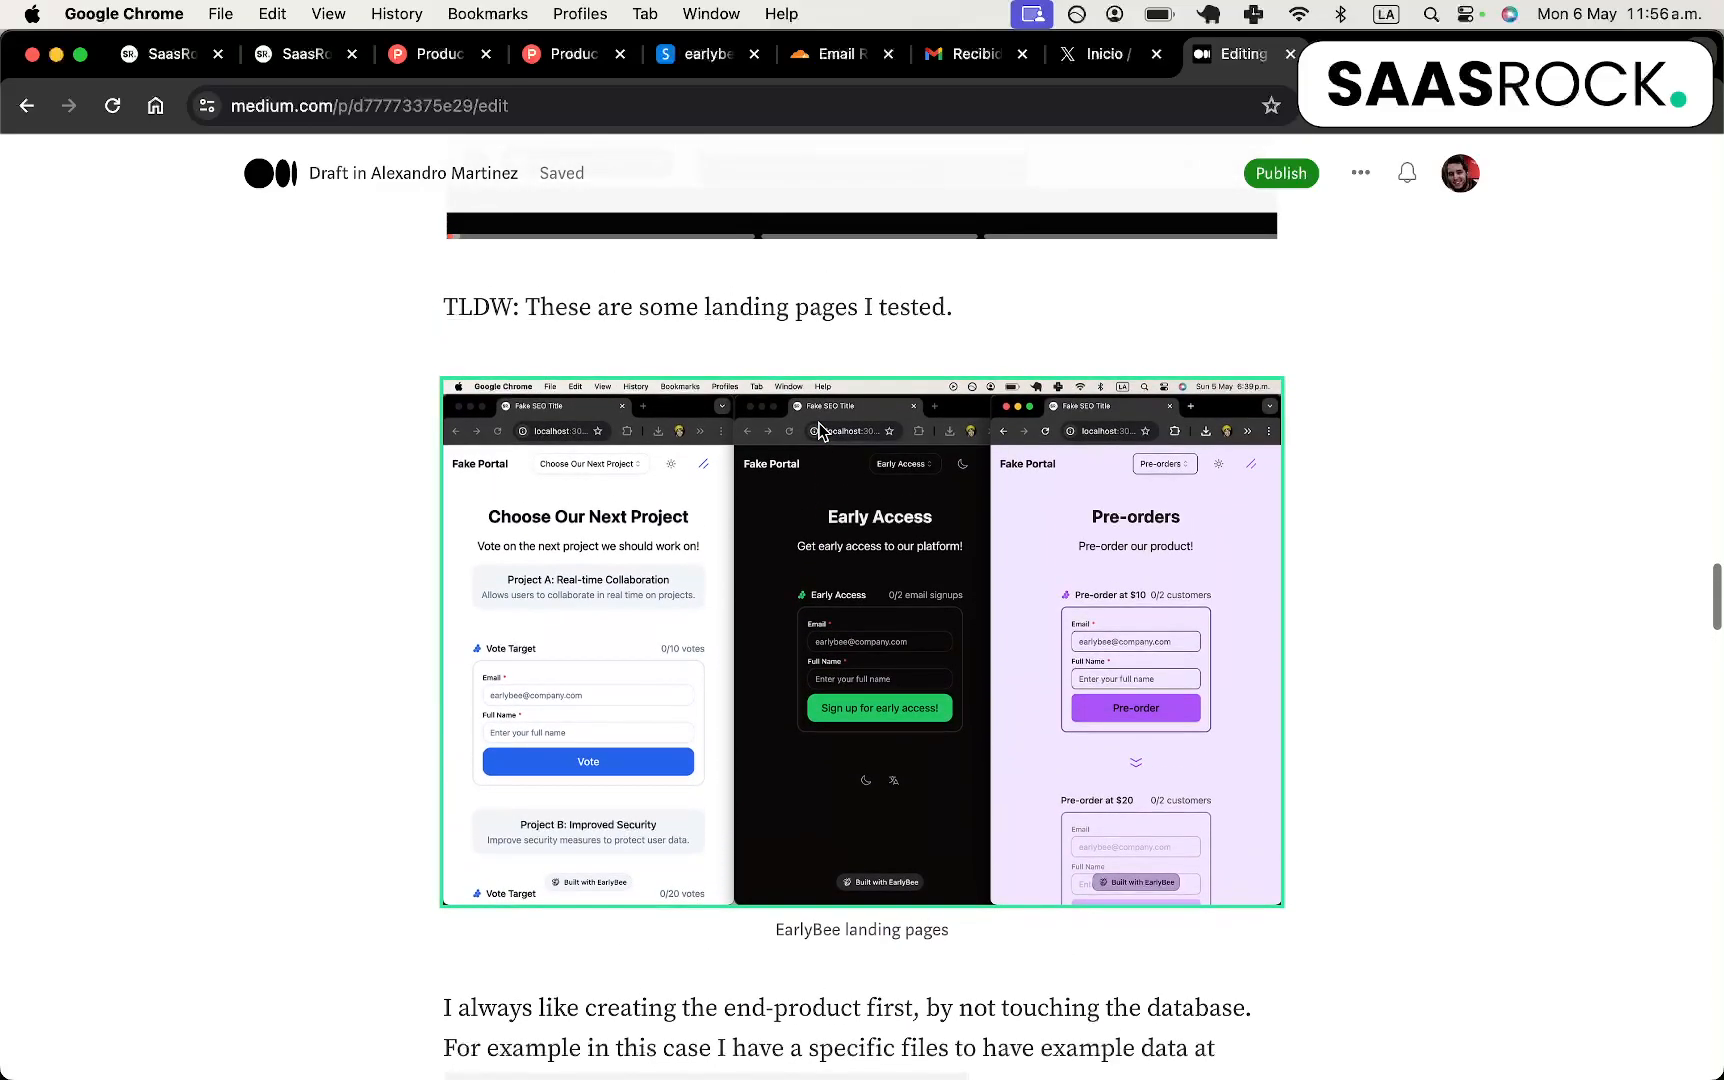
{"action": "scroll", "coordinate": [1178, 551], "scroll_direction": "up", "scroll_amount": 5}
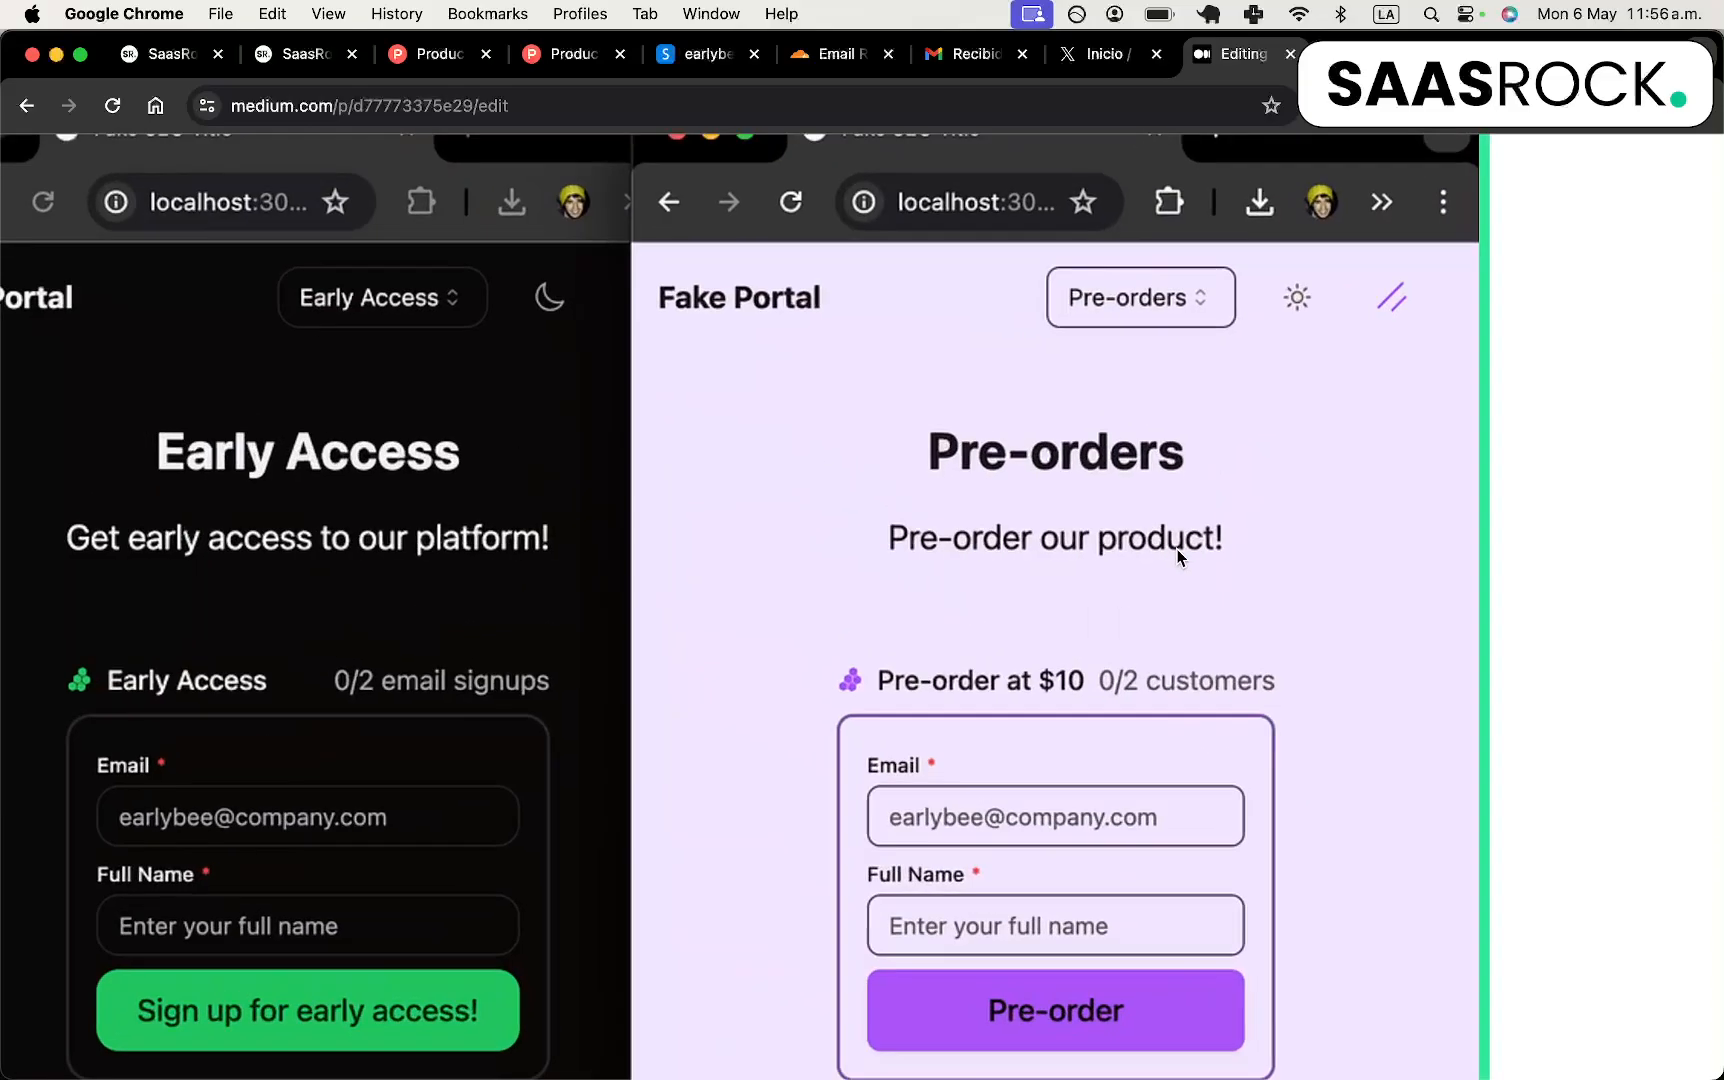
{"action": "scroll", "coordinate": [1180, 553], "scroll_direction": "down", "scroll_amount": 2}
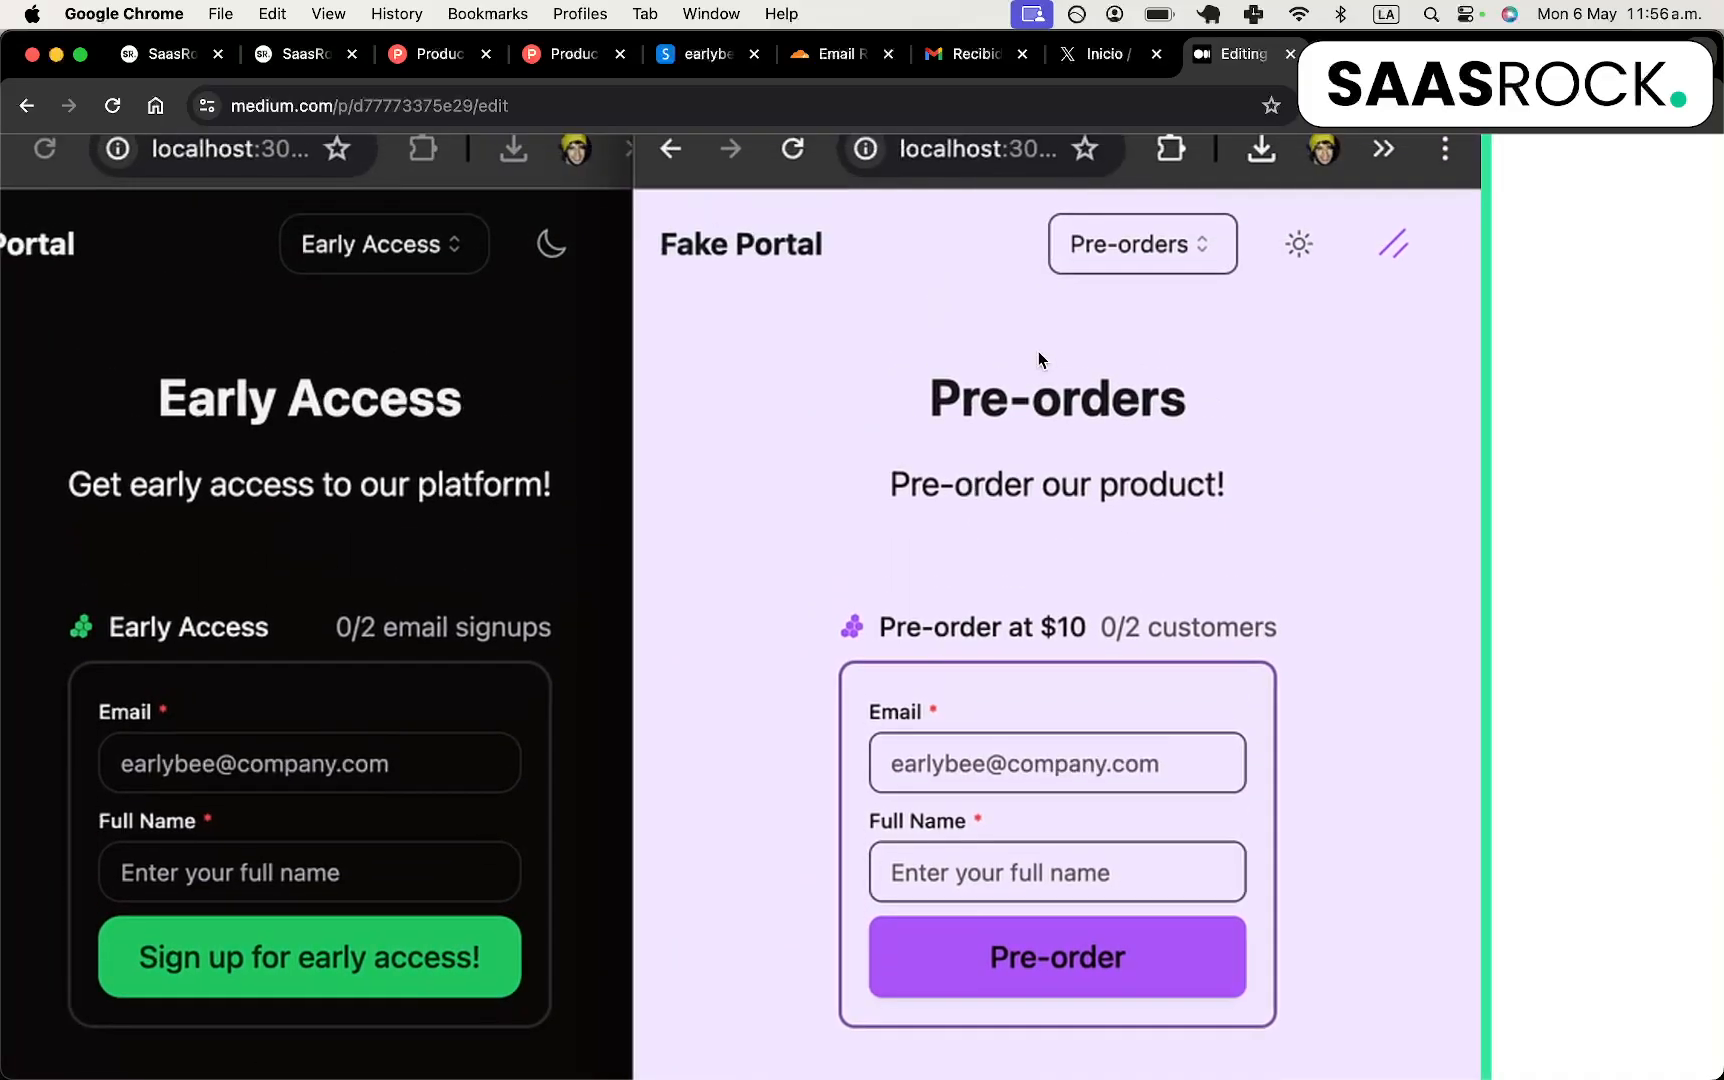
{"action": "scroll", "coordinate": [1037, 358], "scroll_direction": "down", "scroll_amount": 5}
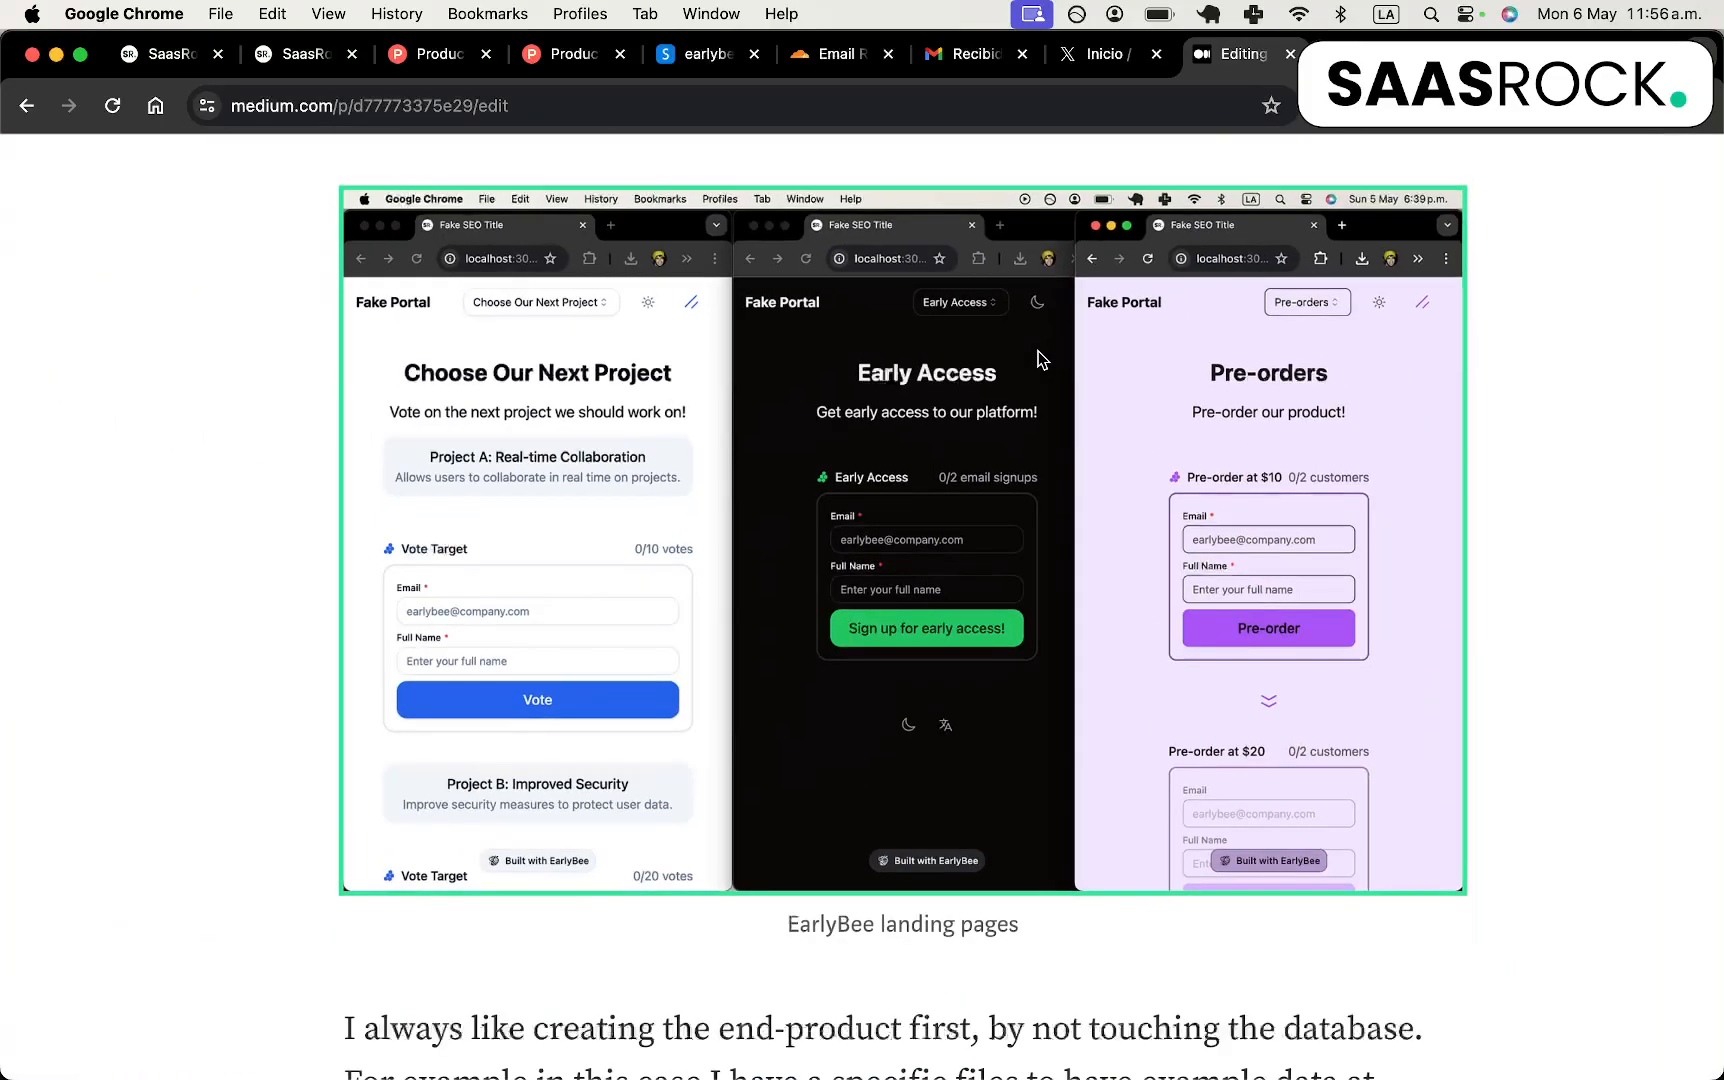
Review the fakeLandingPages.ts code image, the portal time-tracking chart and the Day 3 section of the article.
{"action": "scroll", "coordinate": [1040, 444], "scroll_direction": "down", "scroll_amount": 6}
{"action": "scroll", "coordinate": [1040, 497], "scroll_direction": "down", "scroll_amount": 12}
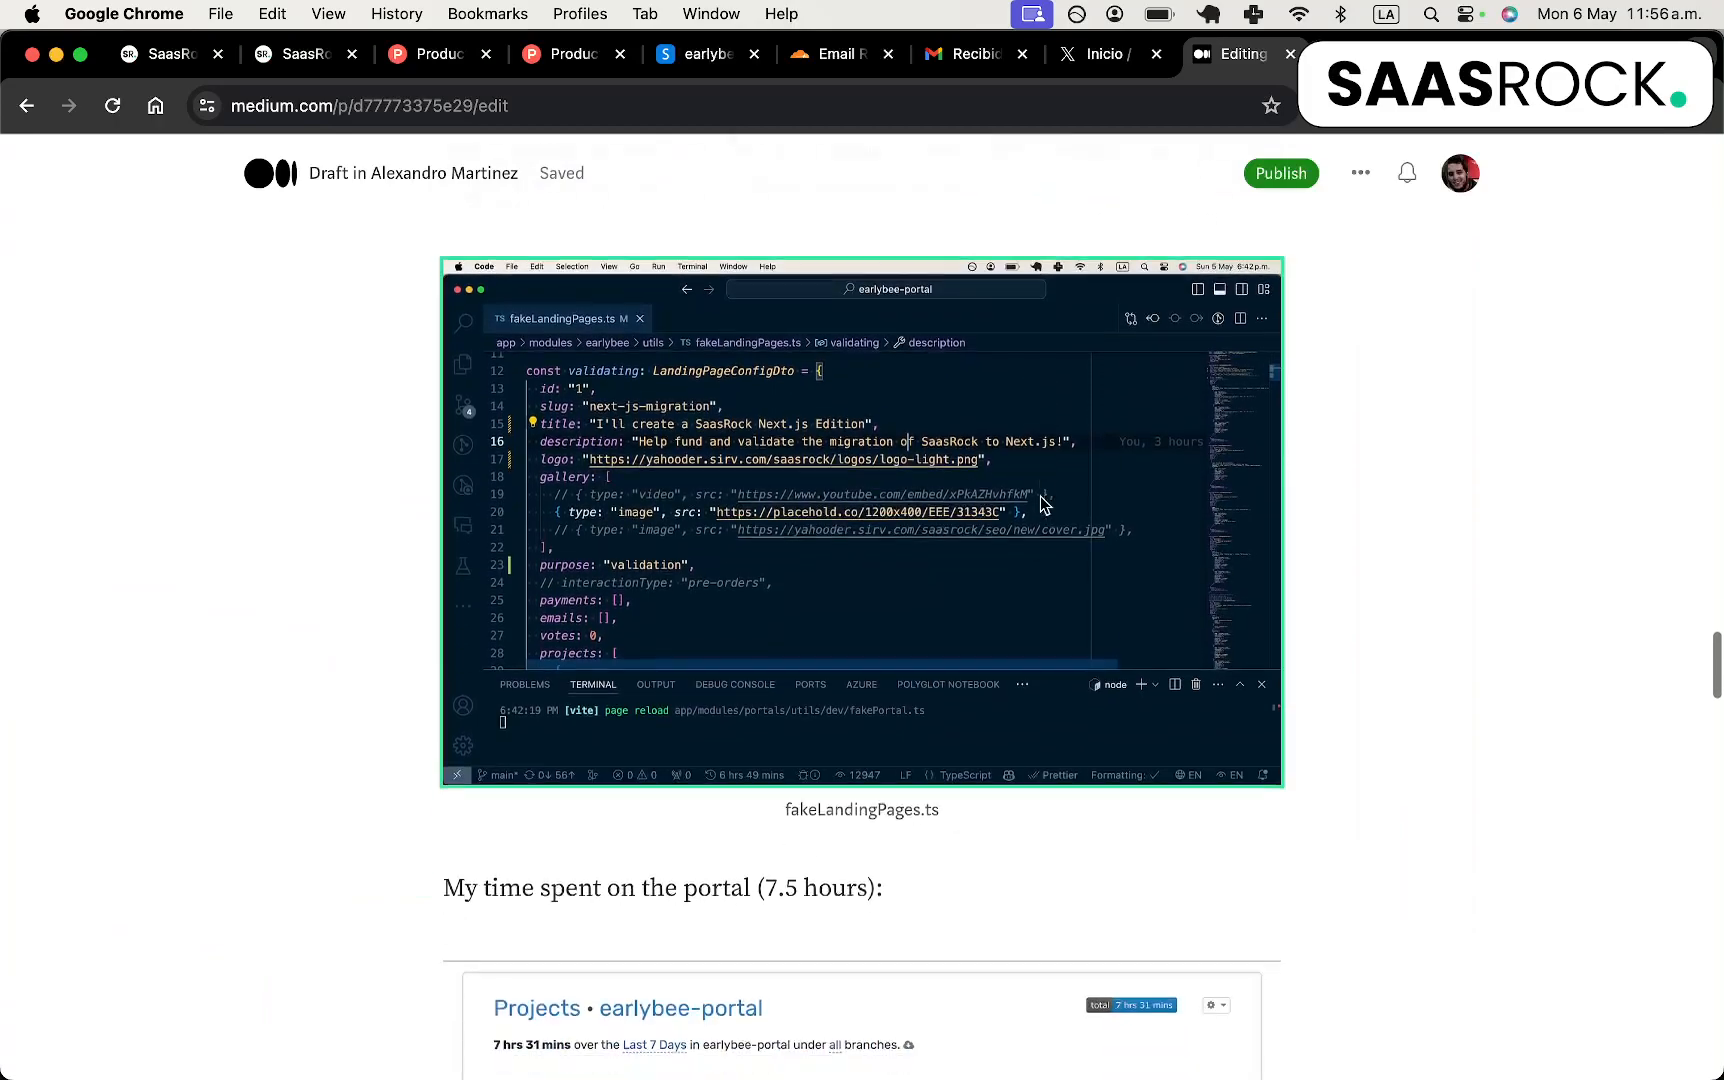
{"action": "scroll", "coordinate": [1039, 496], "scroll_direction": "down", "scroll_amount": 2}
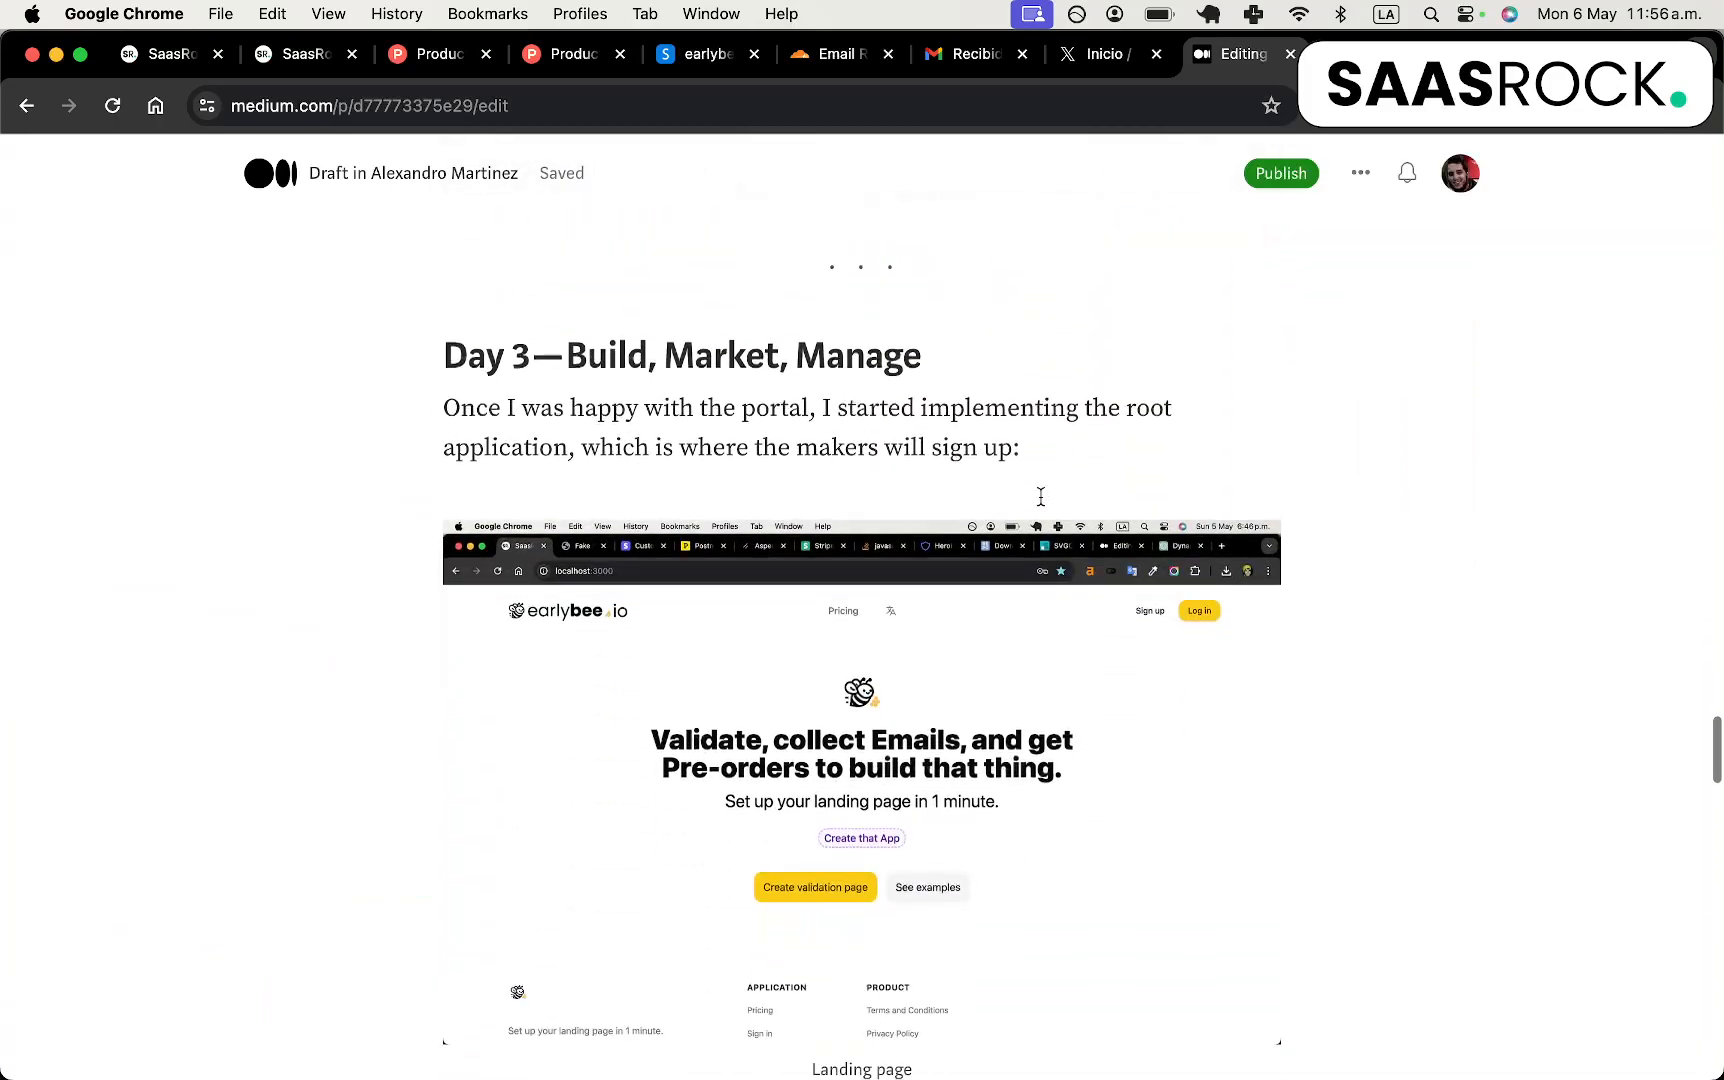
{"action": "scroll", "coordinate": [1039, 496], "scroll_direction": "up", "scroll_amount": 8}
{"action": "left_click", "coordinate": [607, 671]}
{"action": "scroll", "coordinate": [607, 671], "scroll_direction": "up", "scroll_amount": 5}
{"action": "scroll", "coordinate": [607, 671], "scroll_direction": "down", "scroll_amount": 5}
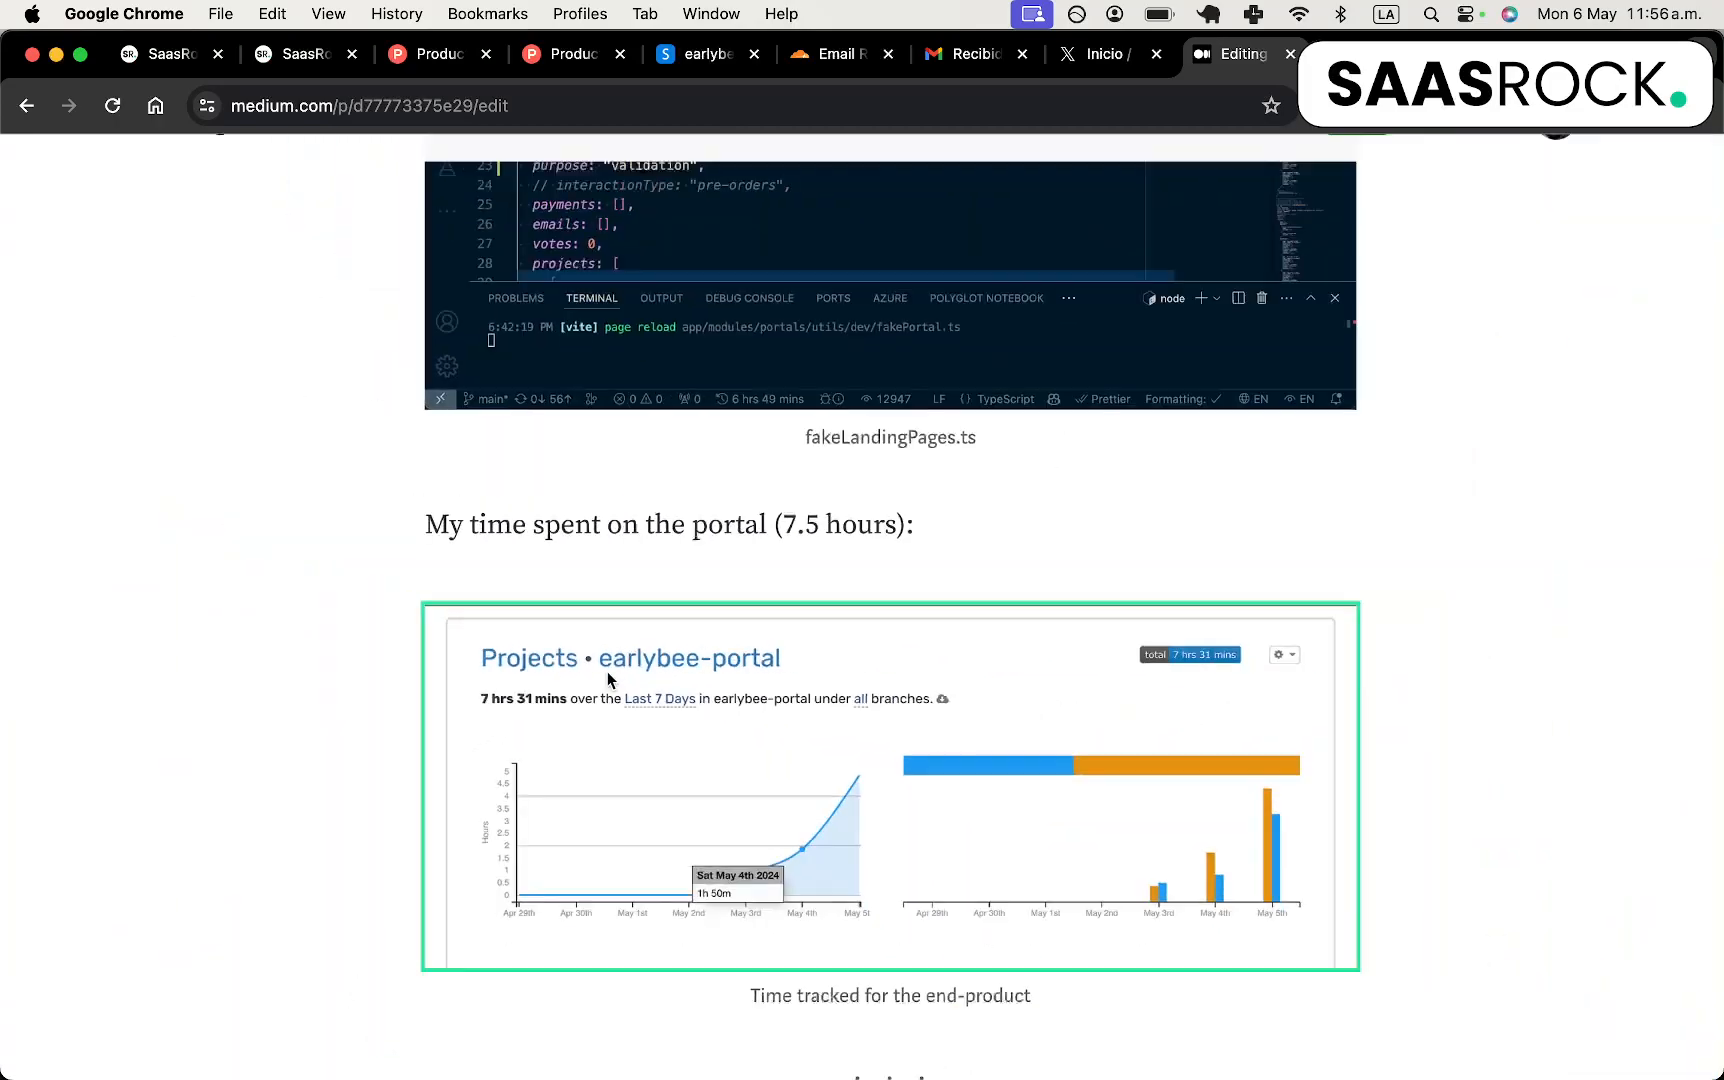
{"action": "scroll", "coordinate": [607, 671], "scroll_direction": "down", "scroll_amount": 9}
Go back to the beginning of the article, return to the Product Hunt teaser's banners and switch to another application.
{"action": "scroll", "coordinate": [607, 680], "scroll_direction": "up", "scroll_amount": 20}
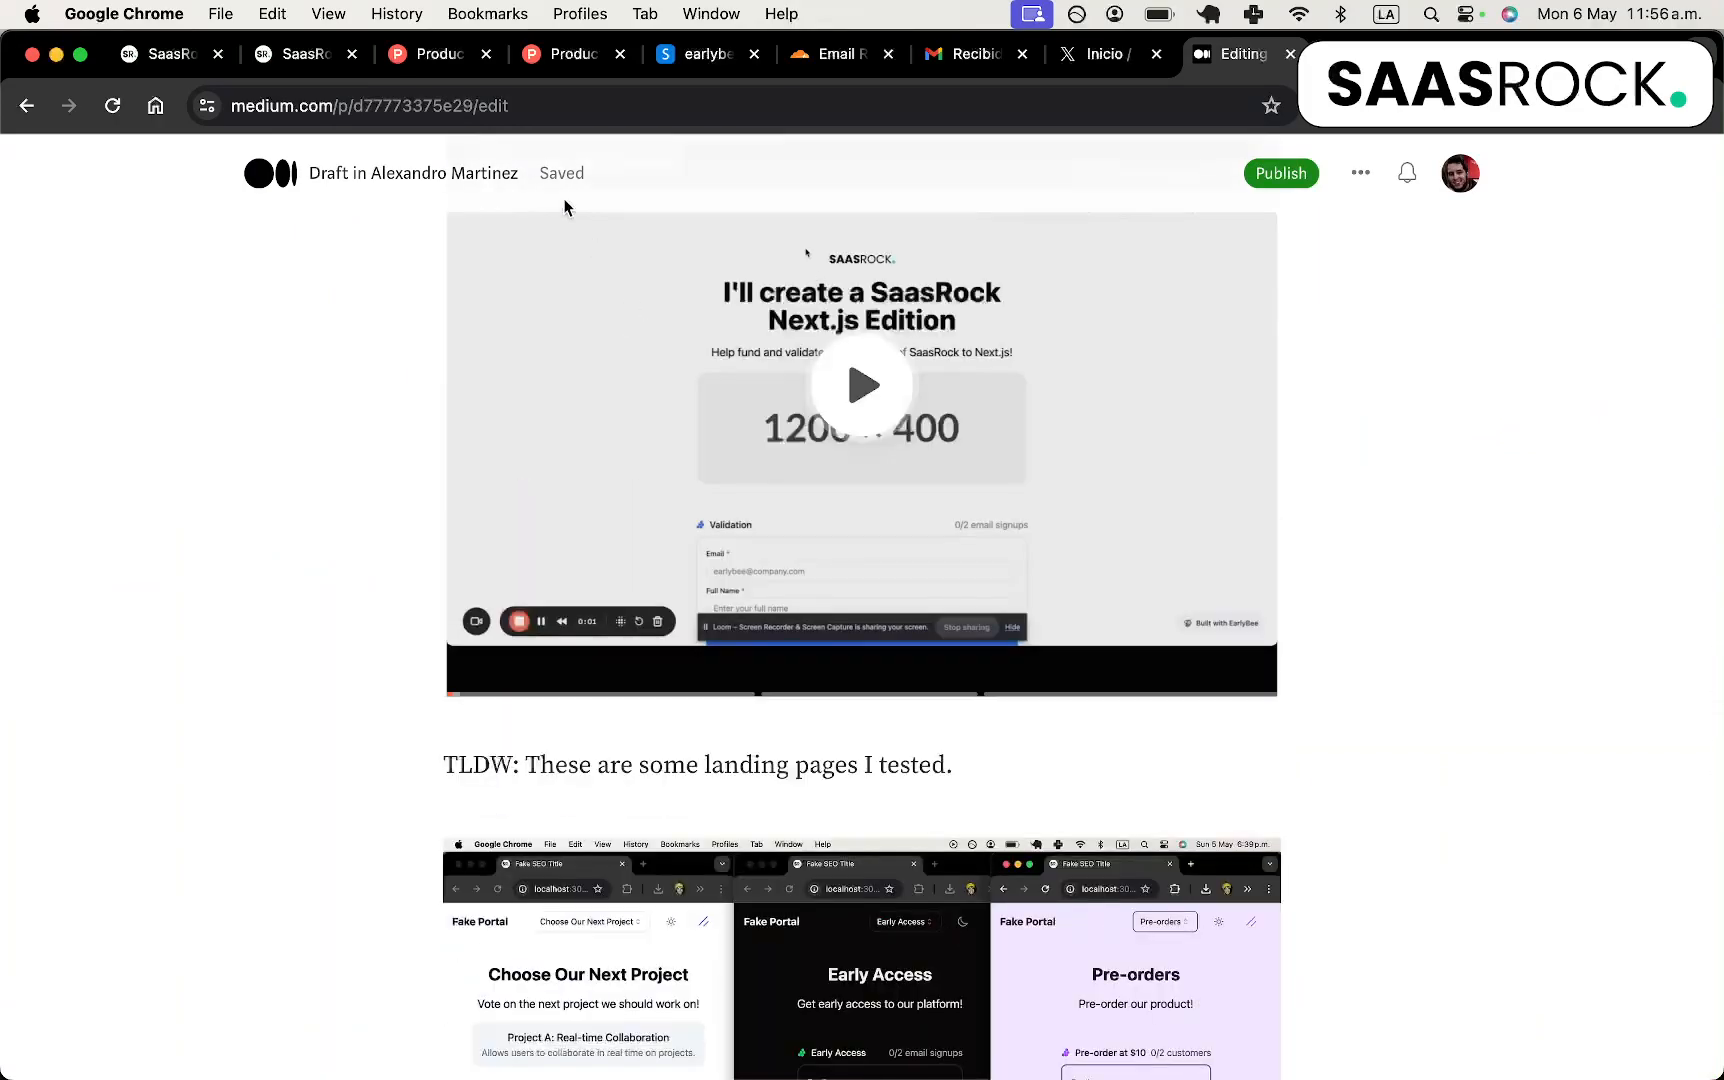
{"action": "scroll", "coordinate": [417, 224], "scroll_direction": "up", "scroll_amount": 20}
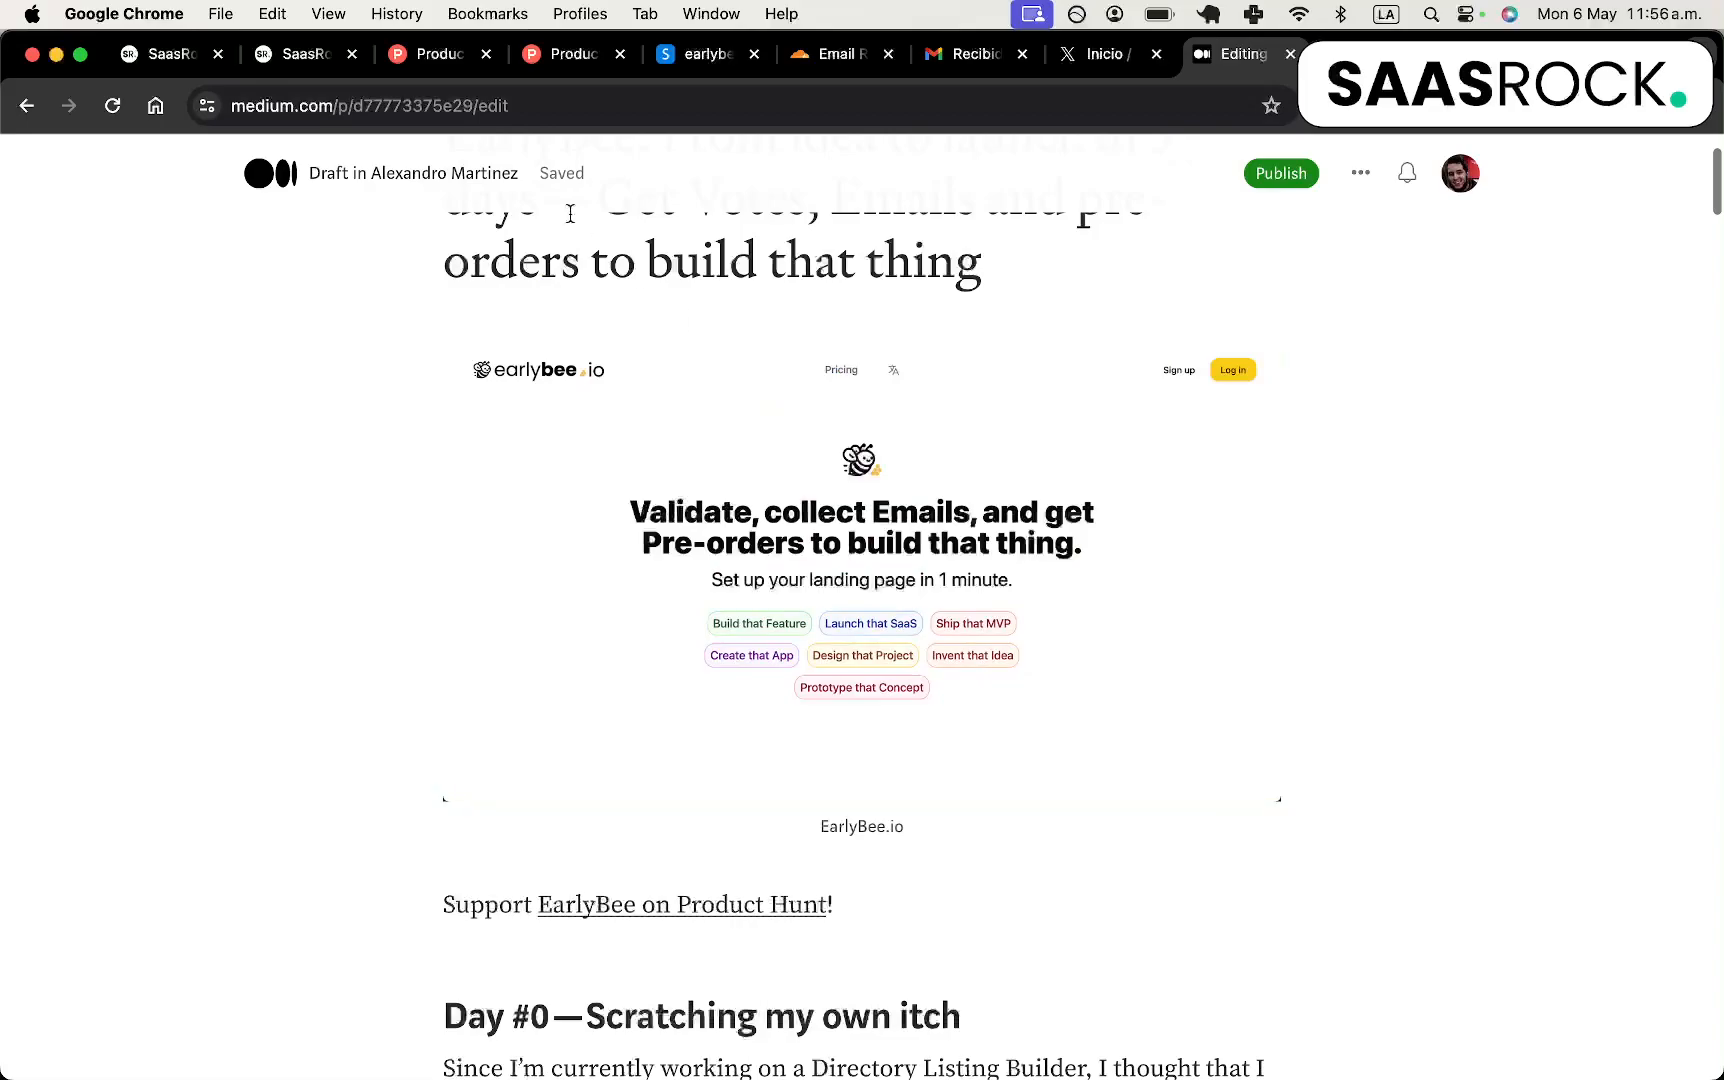
{"action": "left_click", "coordinate": [450, 62]}
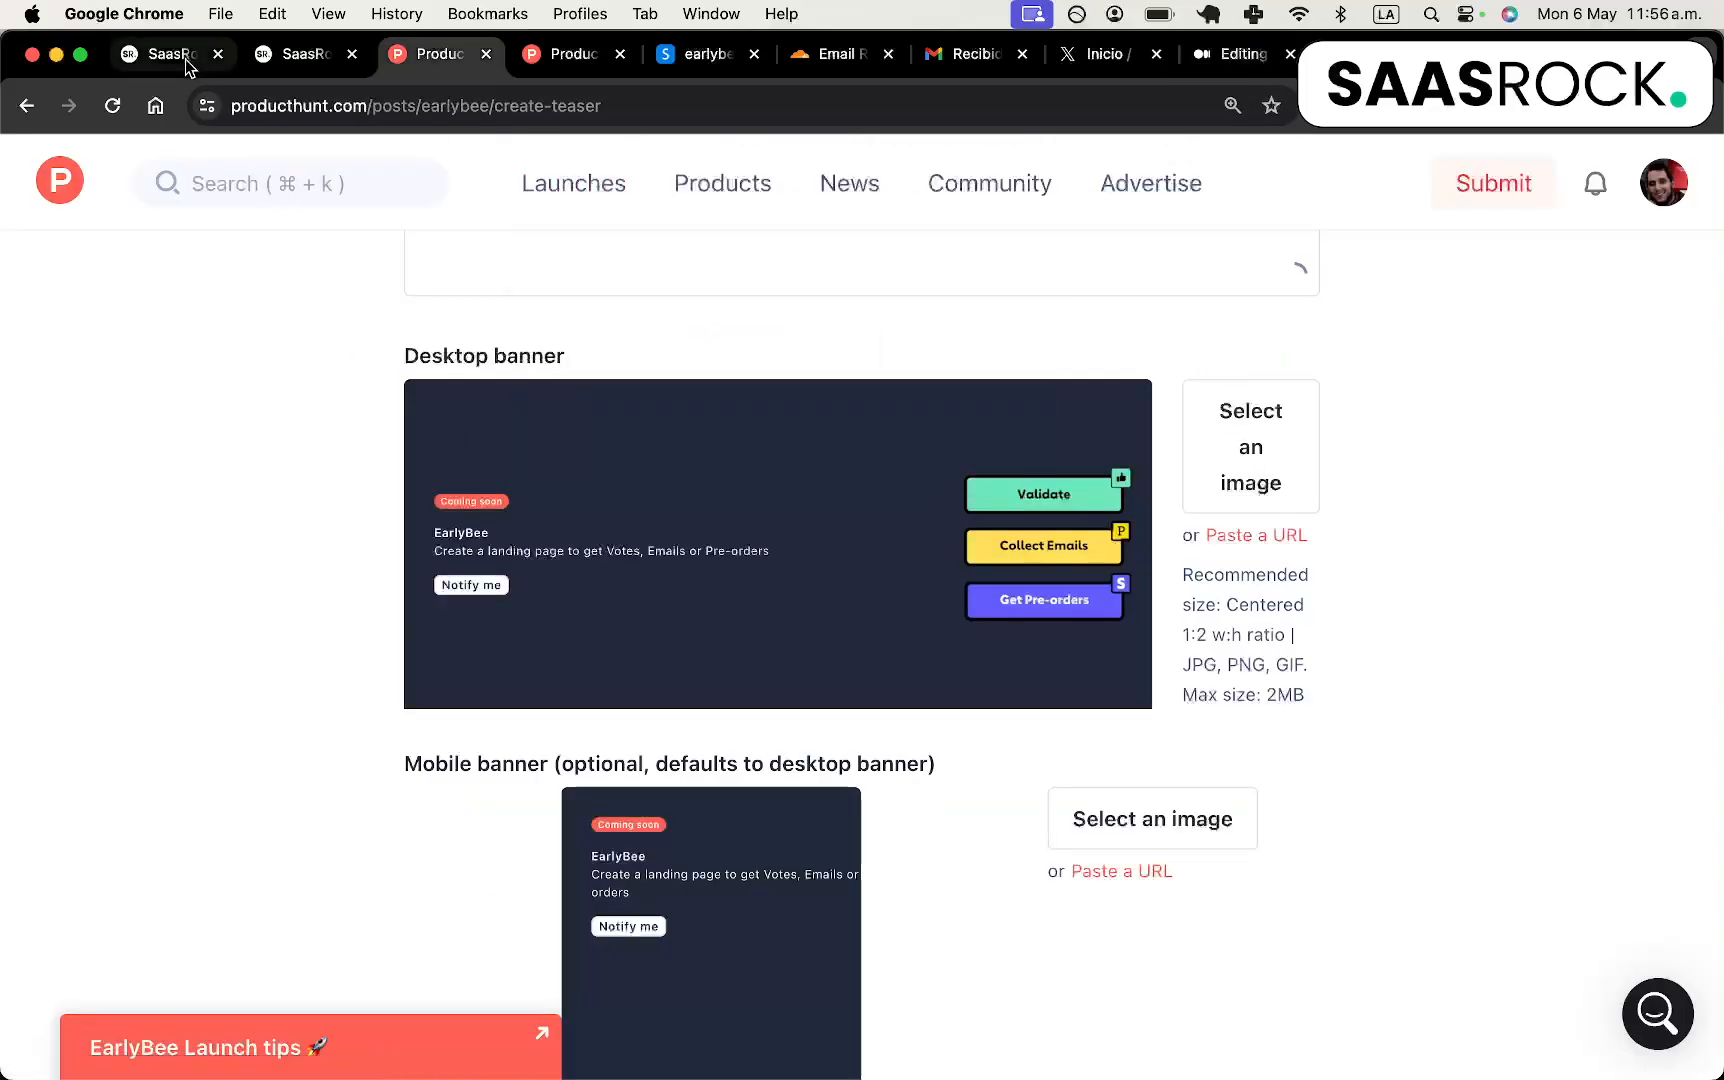
{"action": "key", "text": "super+Tab"}
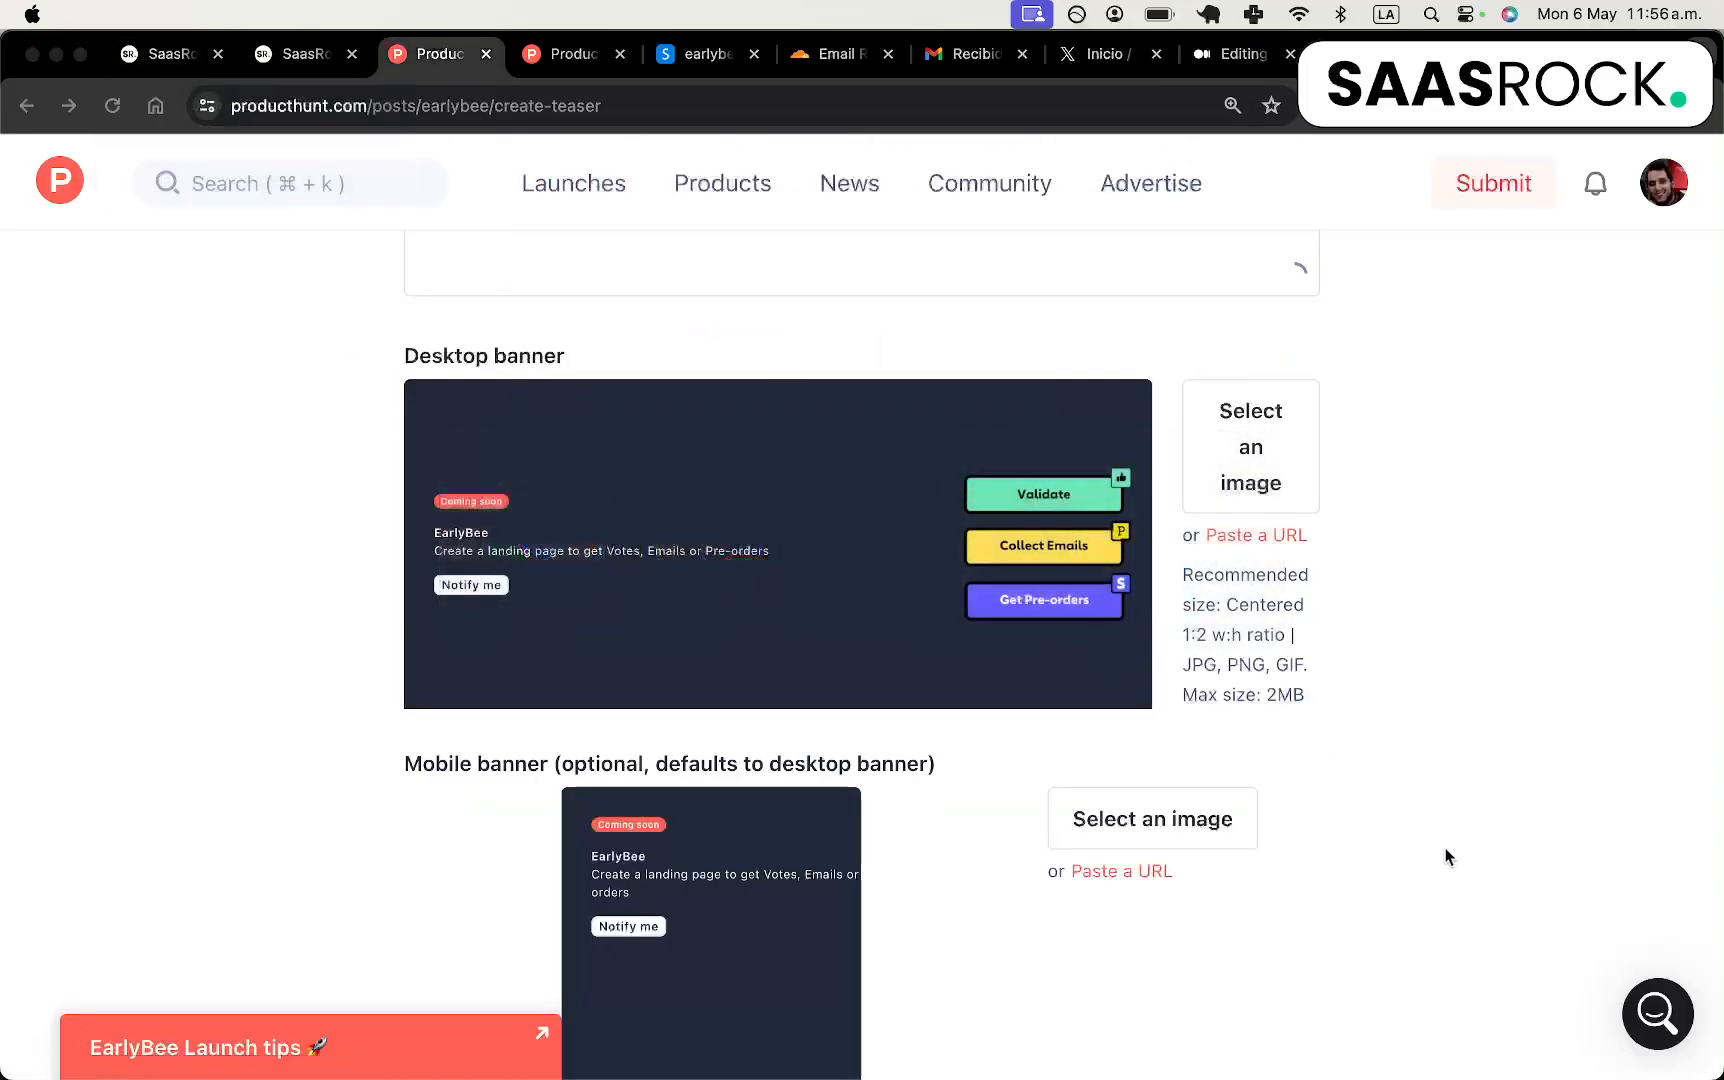